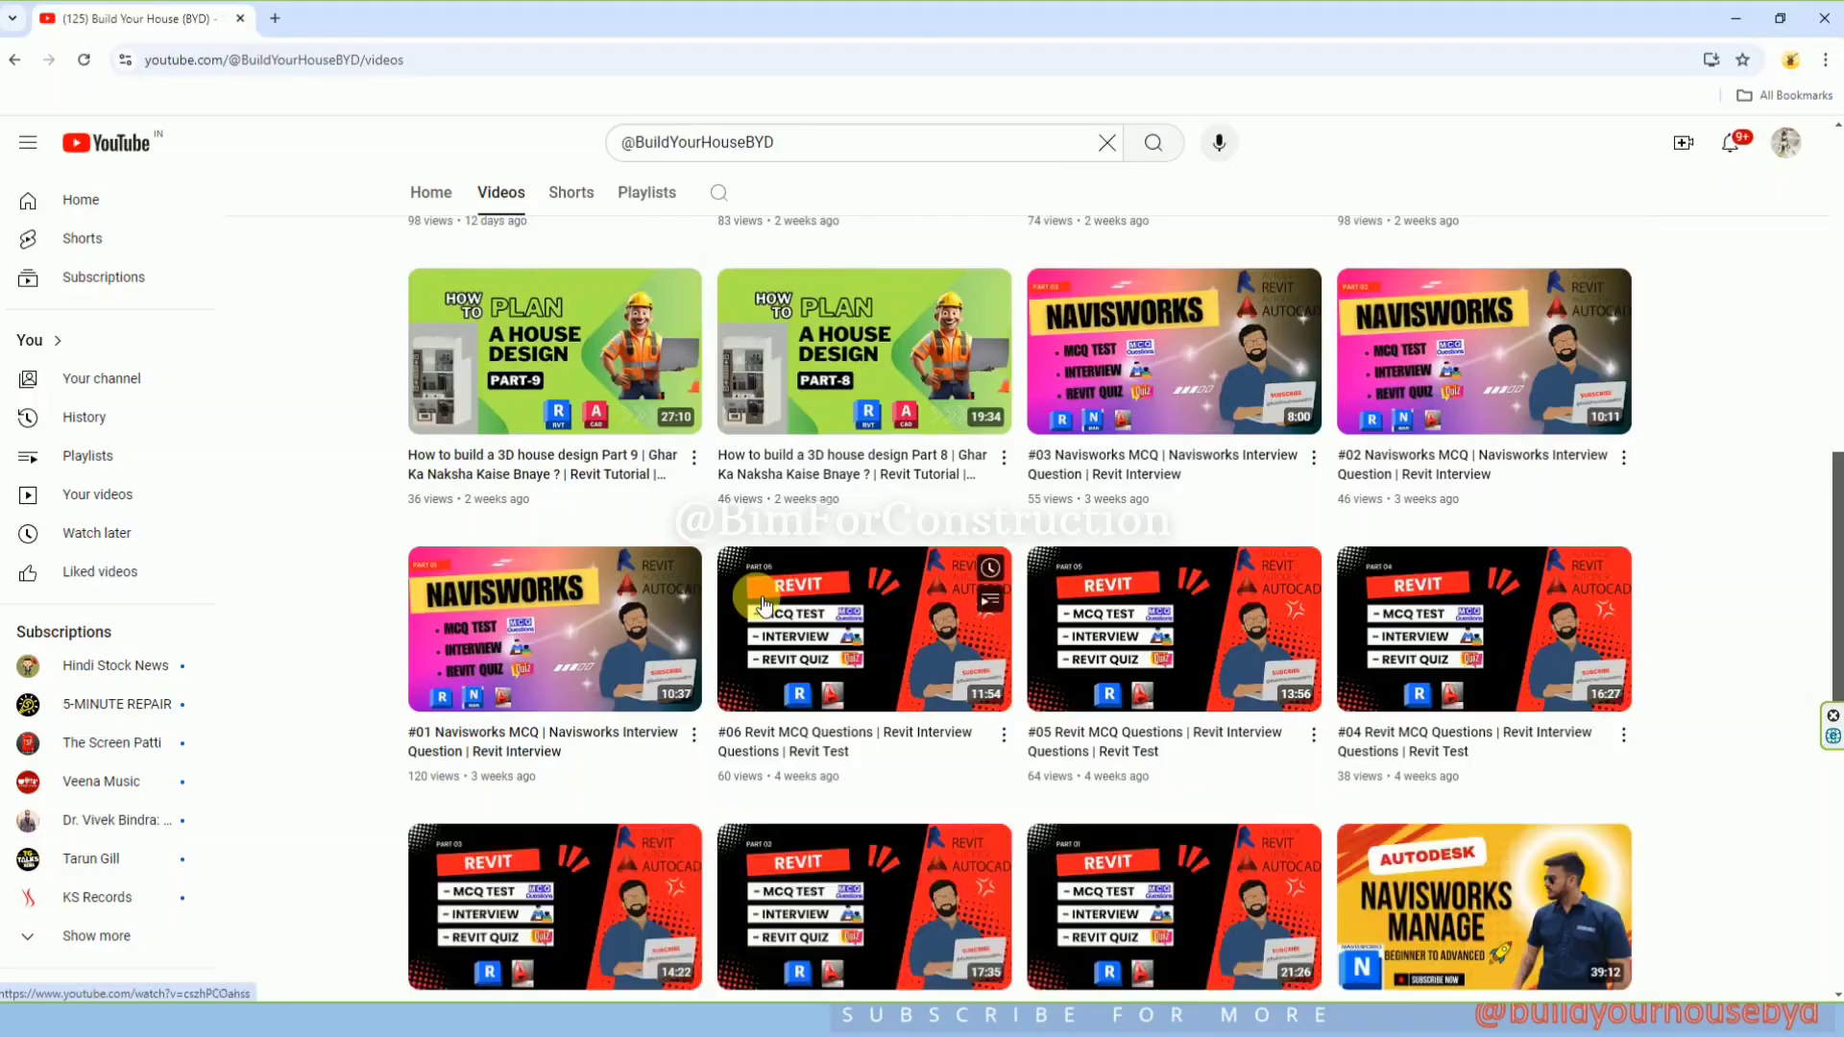
{"action": "scroll", "coordinate": [765, 603], "scroll_direction": "down", "scroll_amount": 5}
{"action": "scroll", "coordinate": [765, 608], "scroll_direction": "up", "scroll_amount": 15}
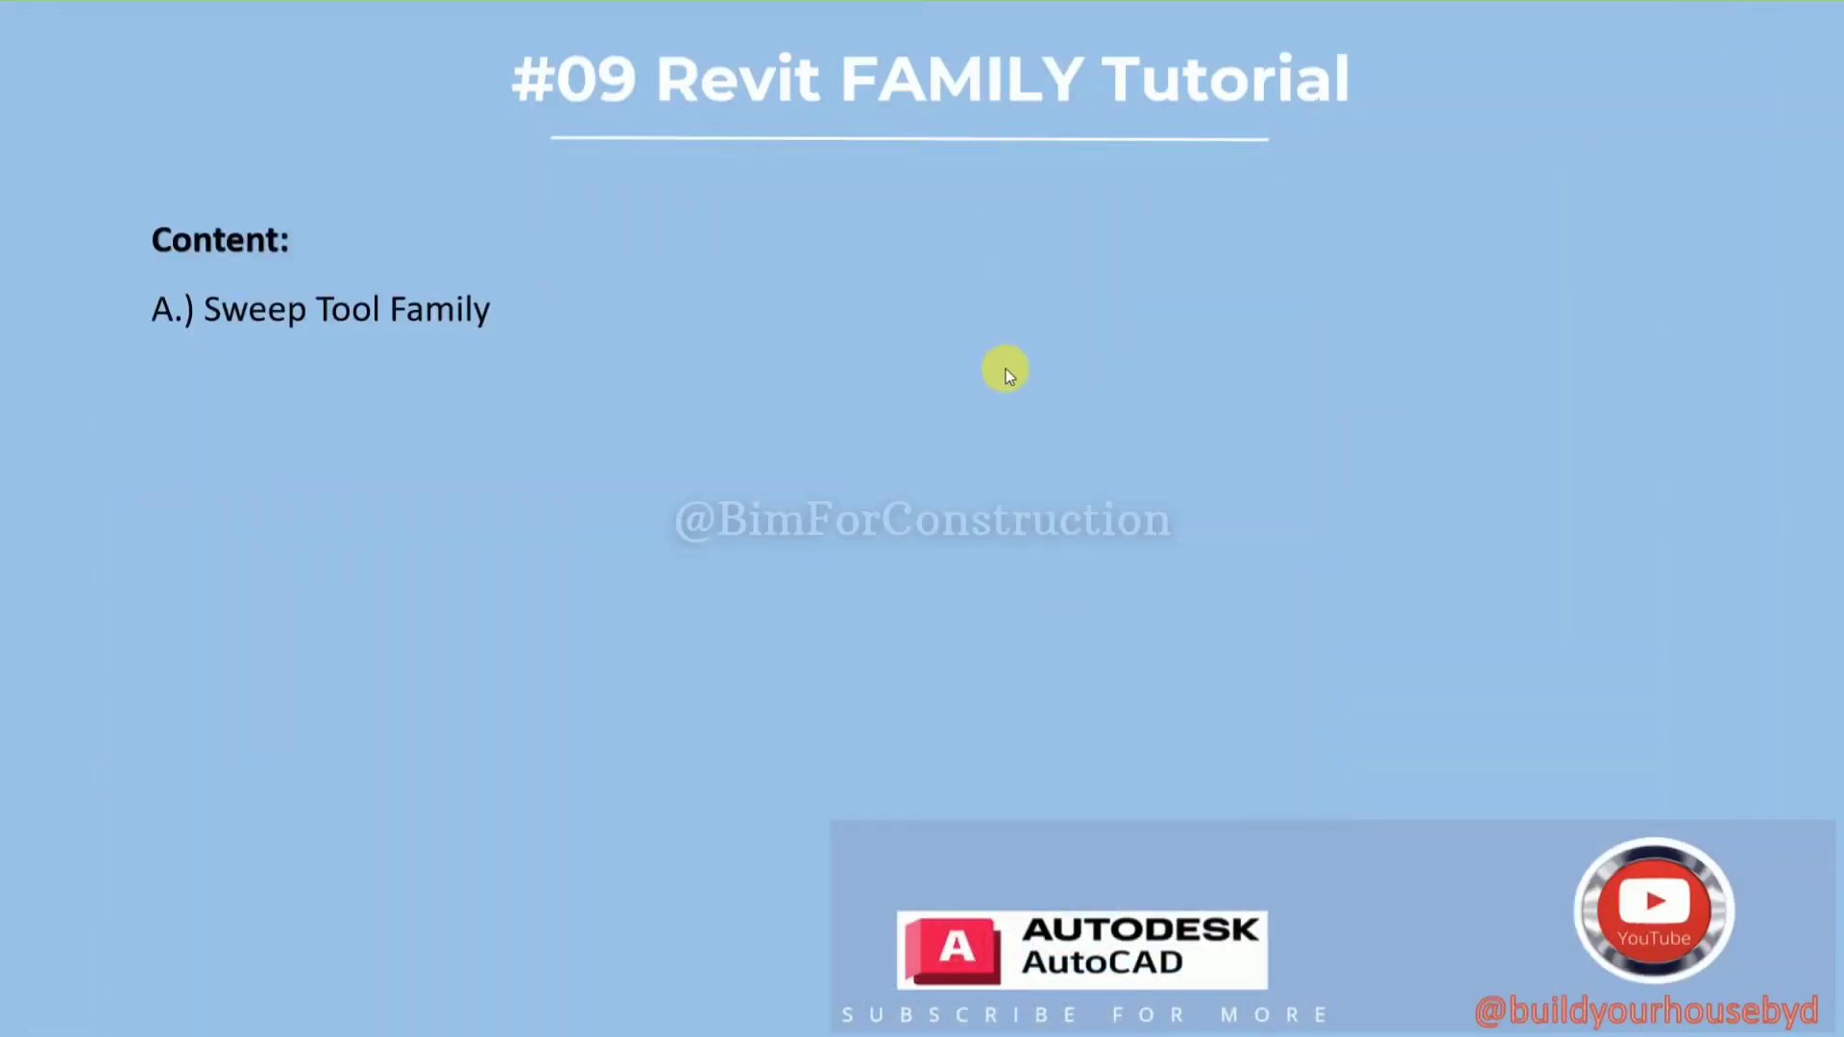
{"action": "left_click", "coordinate": [1010, 384]}
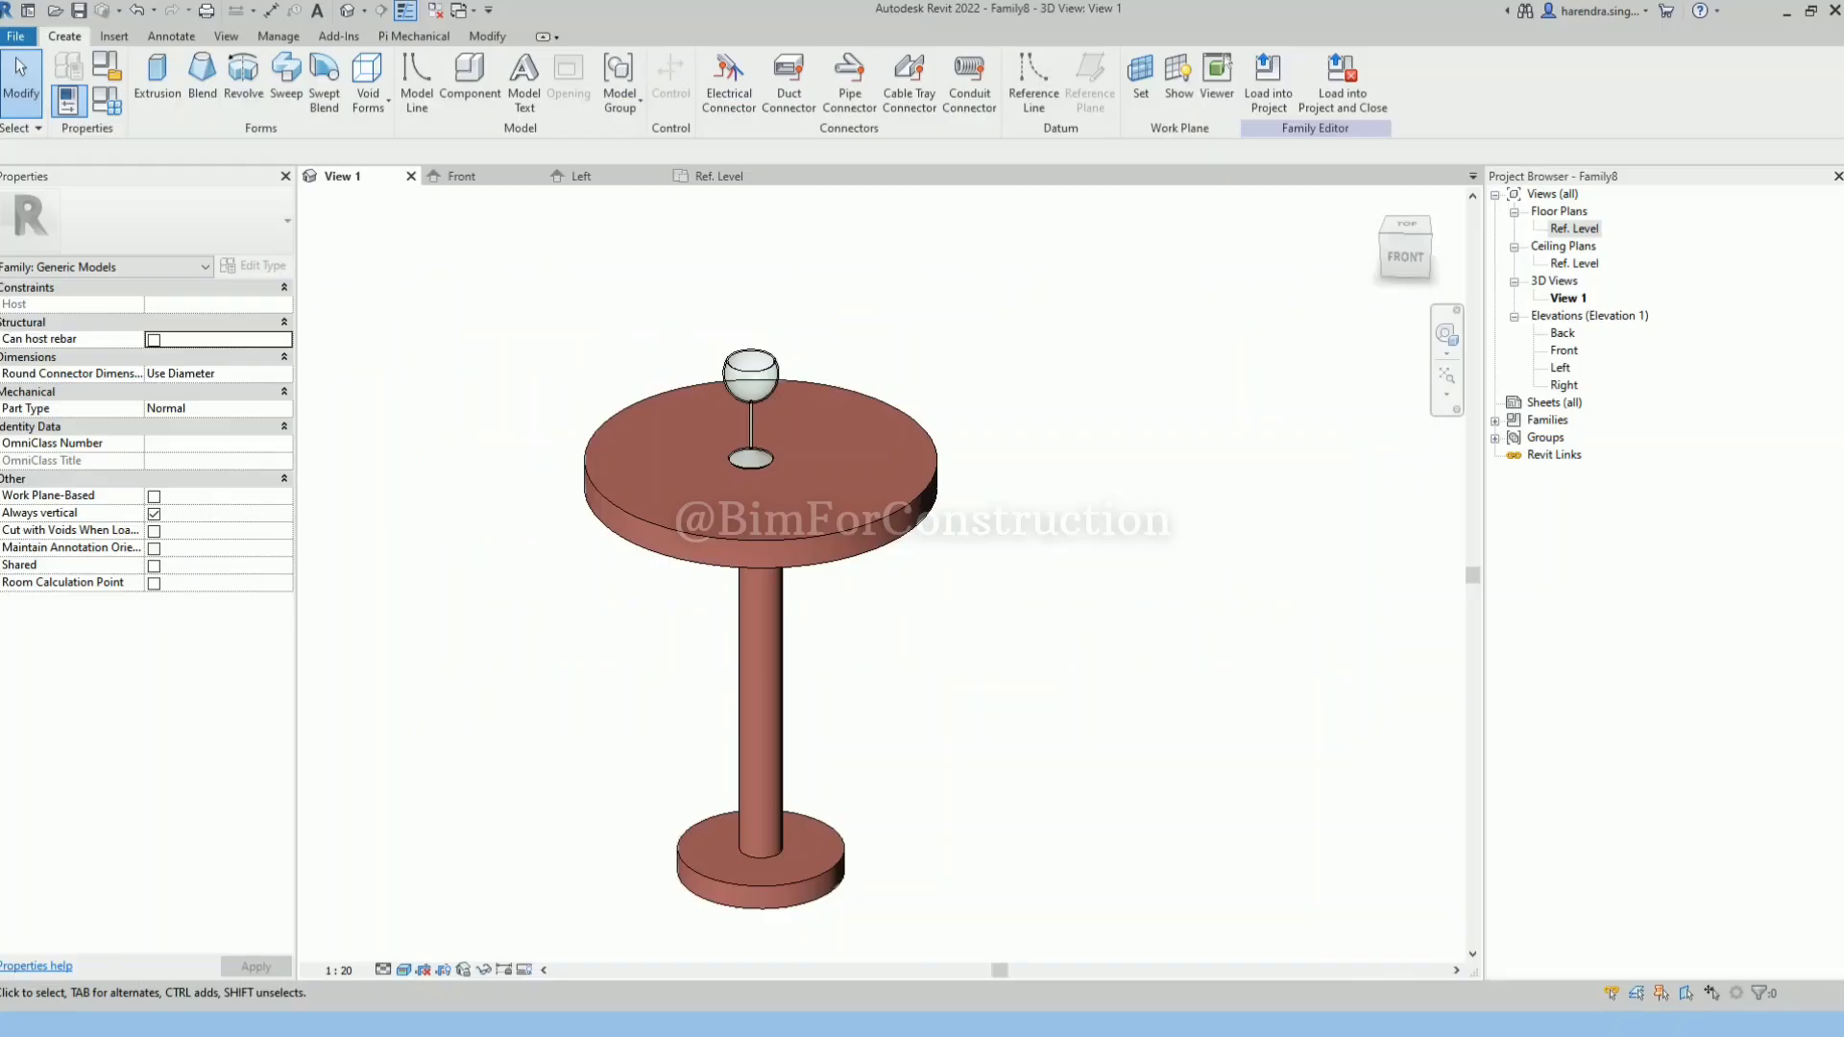
Inspect the wine glass's revolve sketch from the front, leave it unchanged, and view the glass and table in 3D.
{"action": "left_click", "coordinate": [1409, 260]}
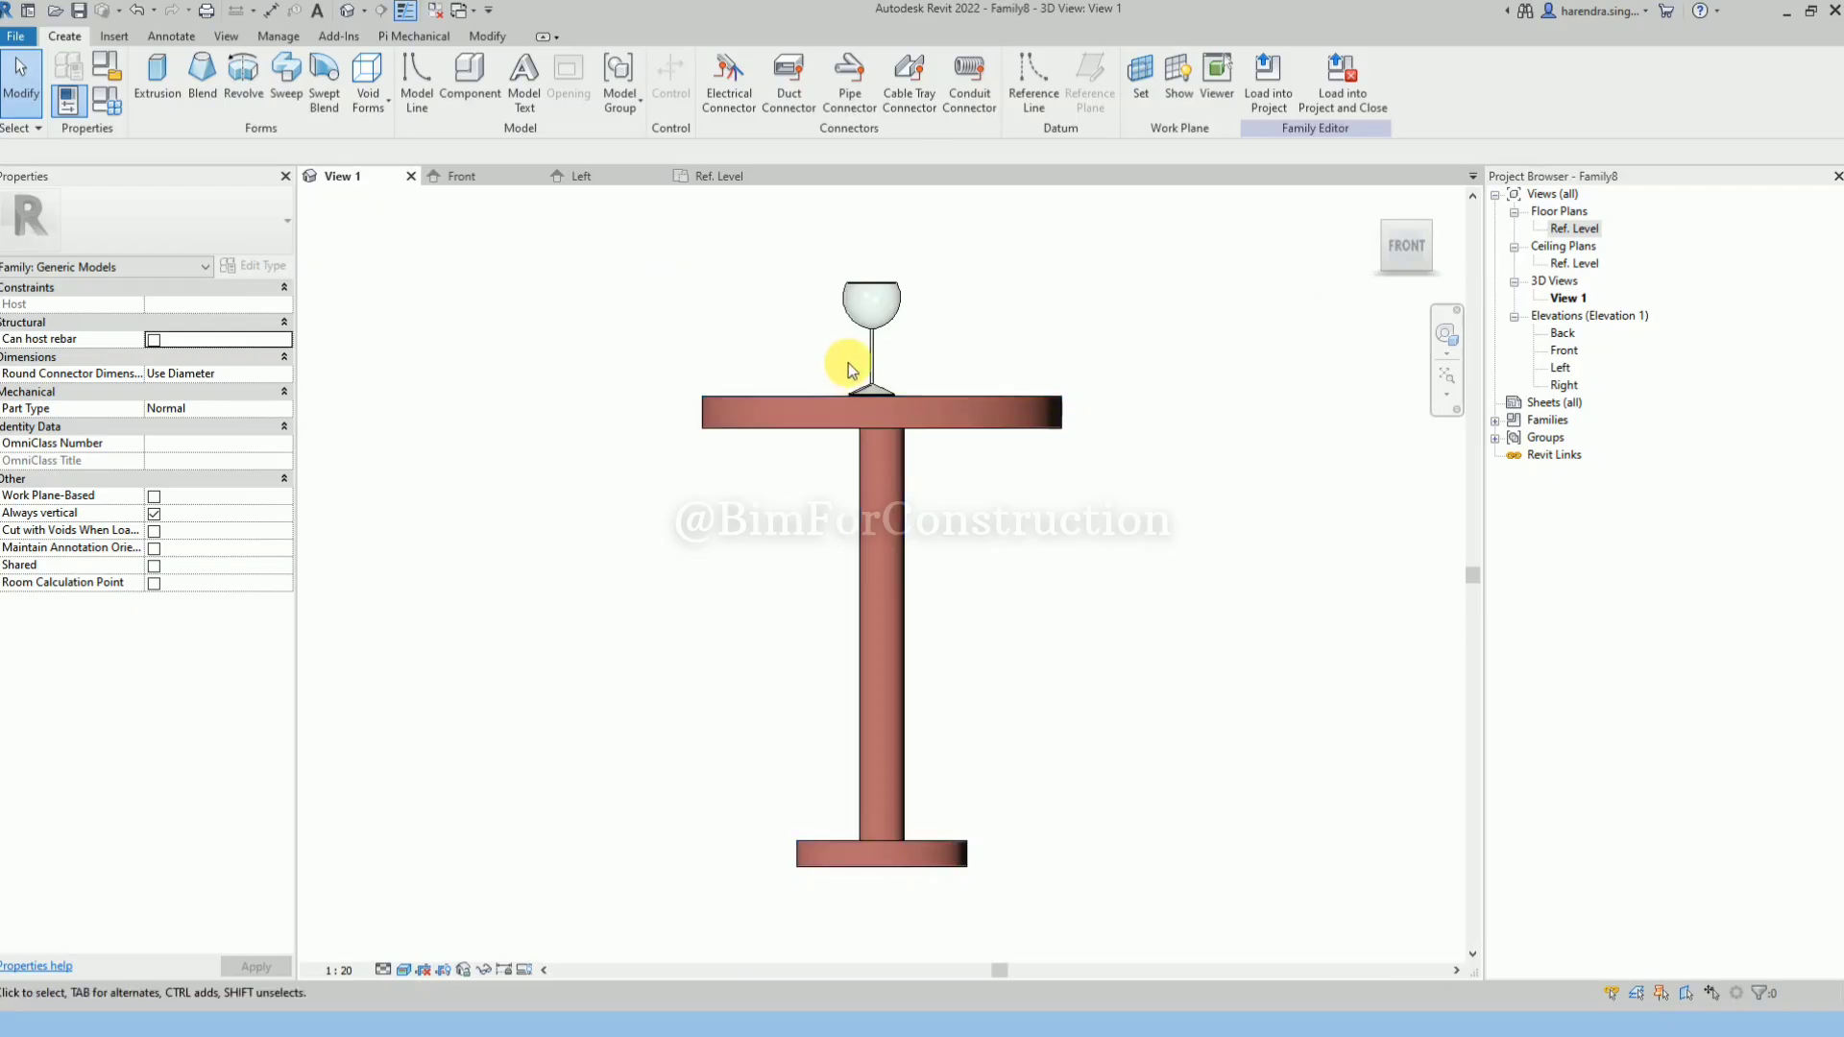
{"action": "double_click", "coordinate": [868, 377]}
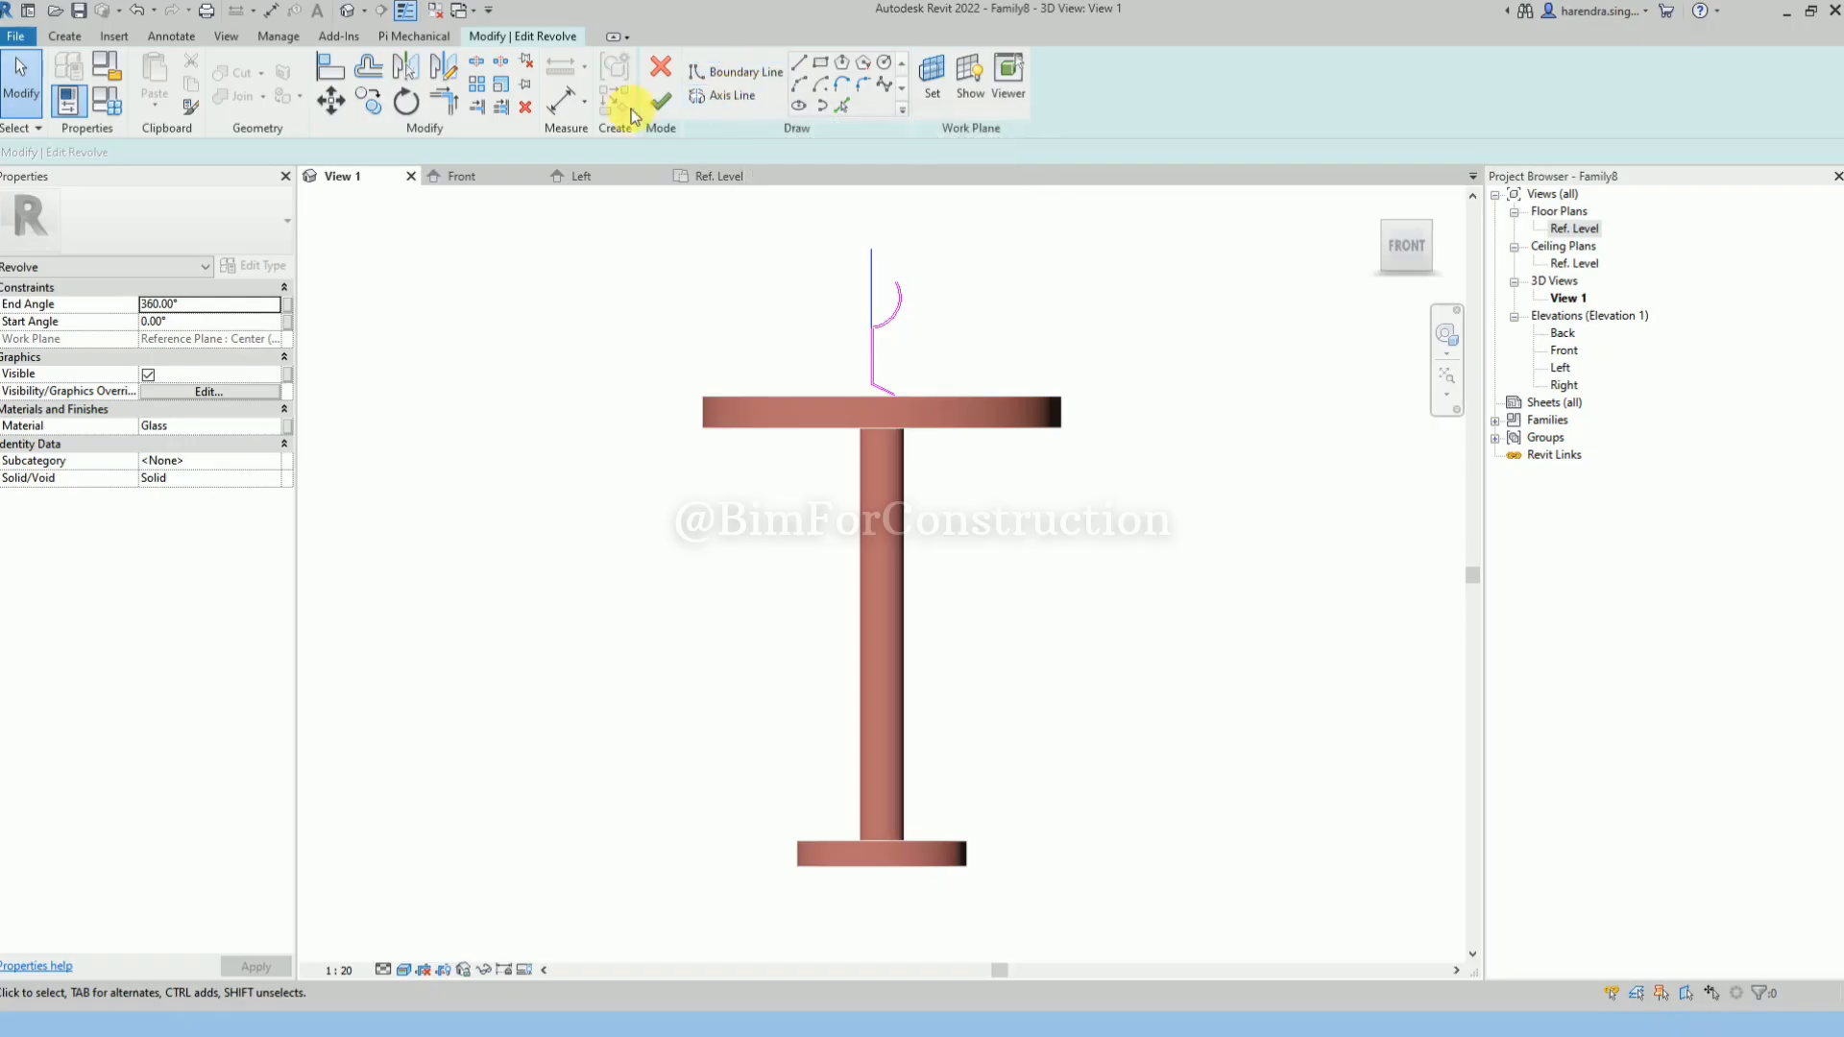
{"action": "left_click", "coordinate": [661, 101]}
{"action": "left_click", "coordinate": [1077, 343]}
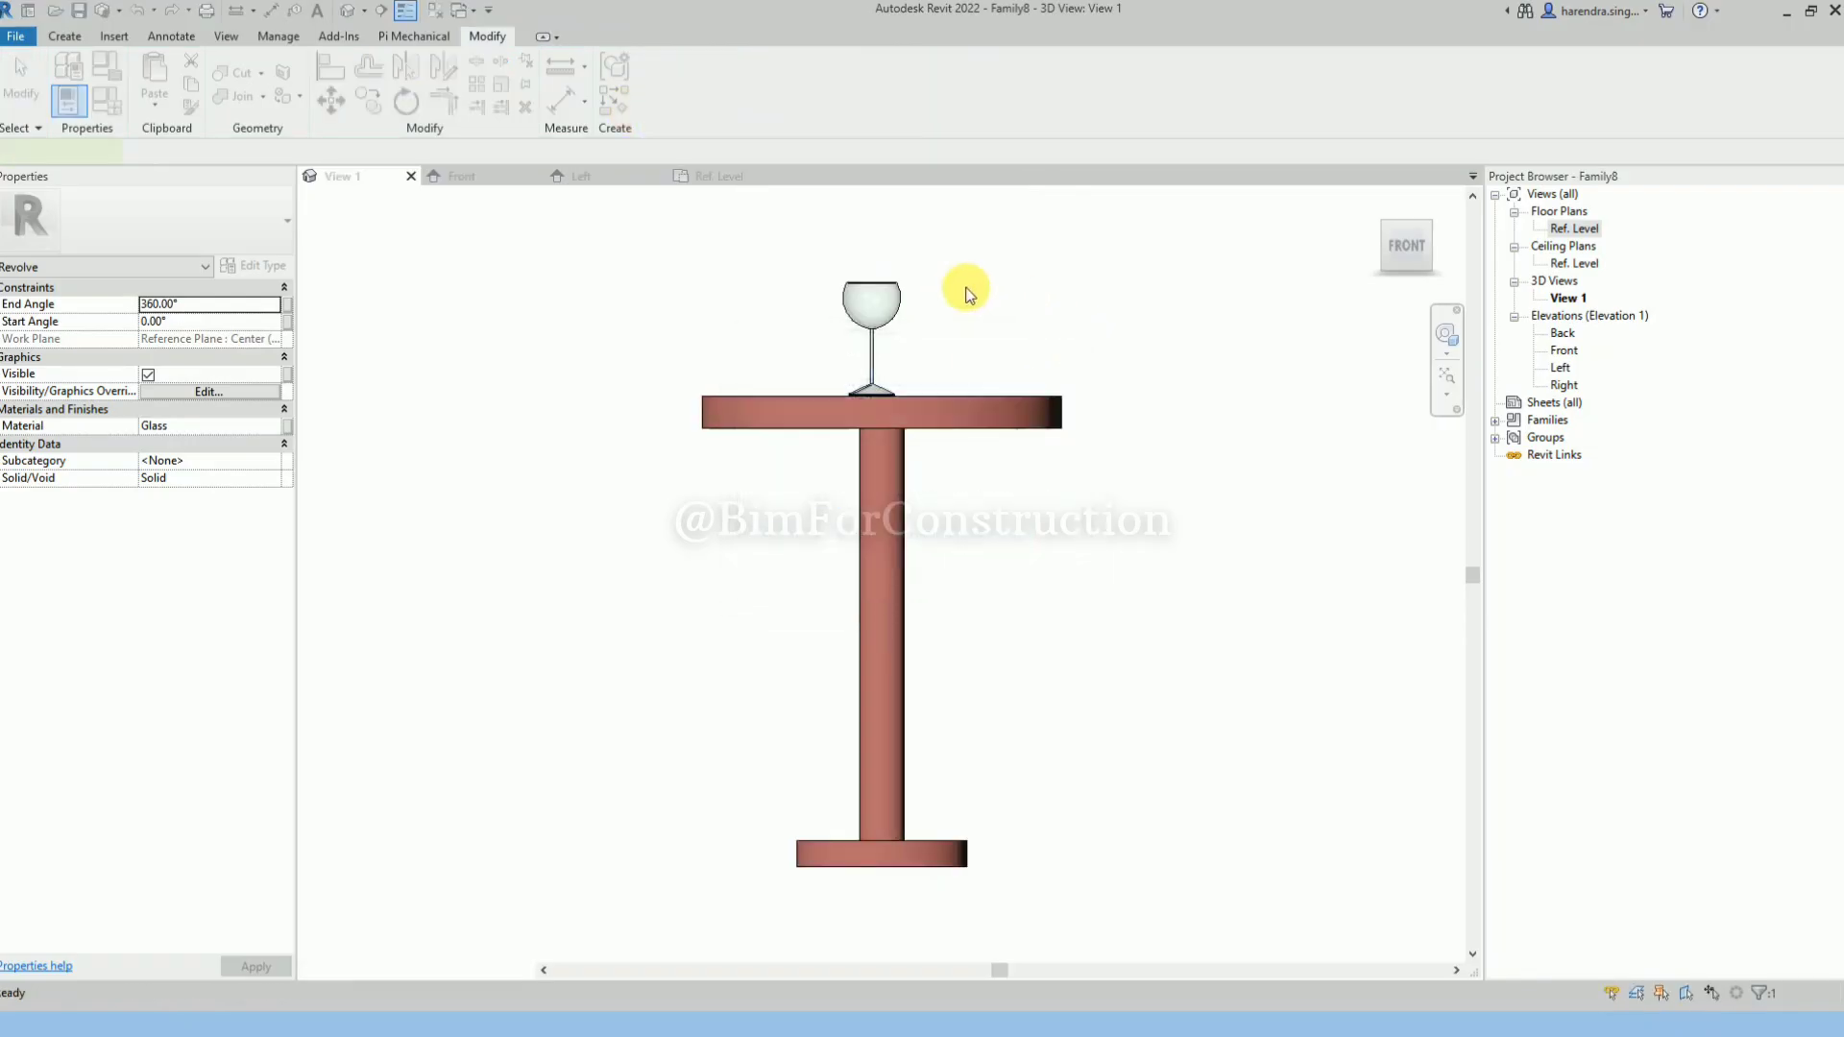
{"action": "middle_click_drag", "start_coordinate": [960, 288], "coordinate": [1079, 535], "text": "shift"}
{"action": "scroll", "coordinate": [1036, 269], "scroll_direction": "up", "scroll_amount": 3}
{"action": "scroll", "coordinate": [1036, 276], "scroll_direction": "down", "scroll_amount": 4}
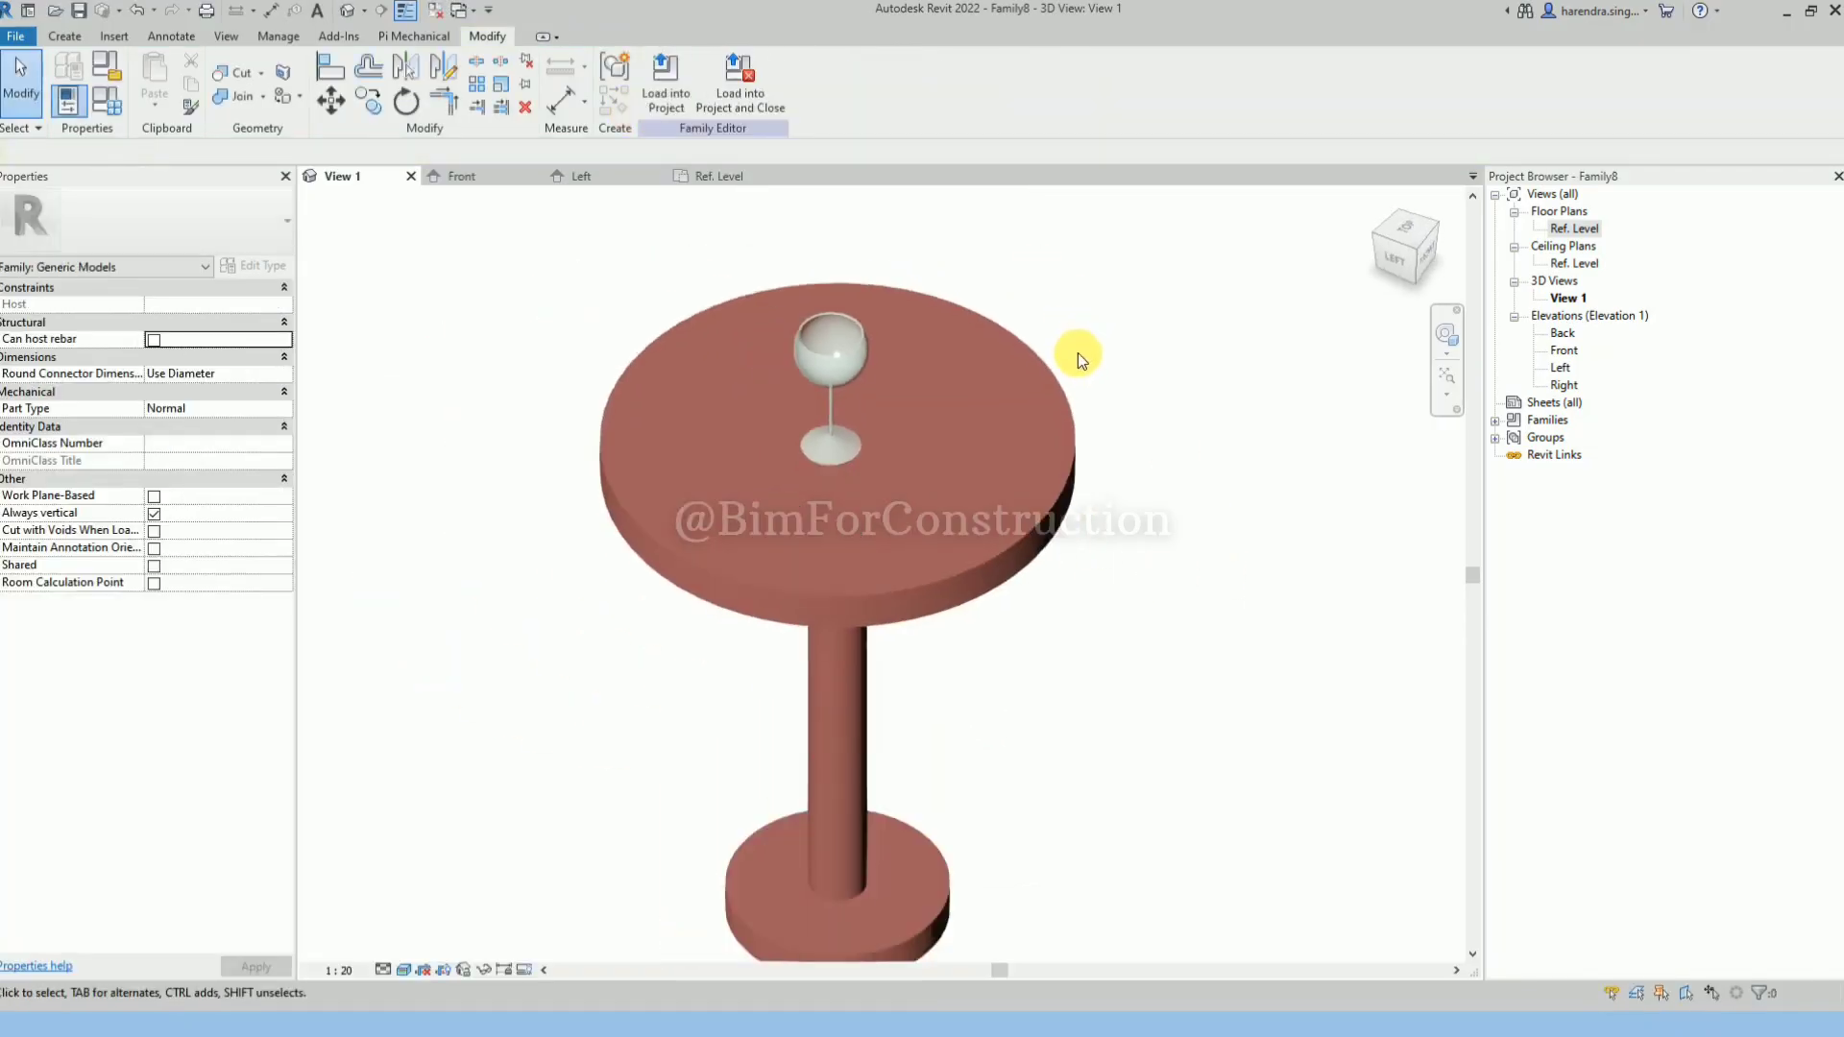
Delete the round table and the wine glass from the family.
{"action": "left_click_drag", "start_coordinate": [1203, 771], "coordinate": [816, 378]}
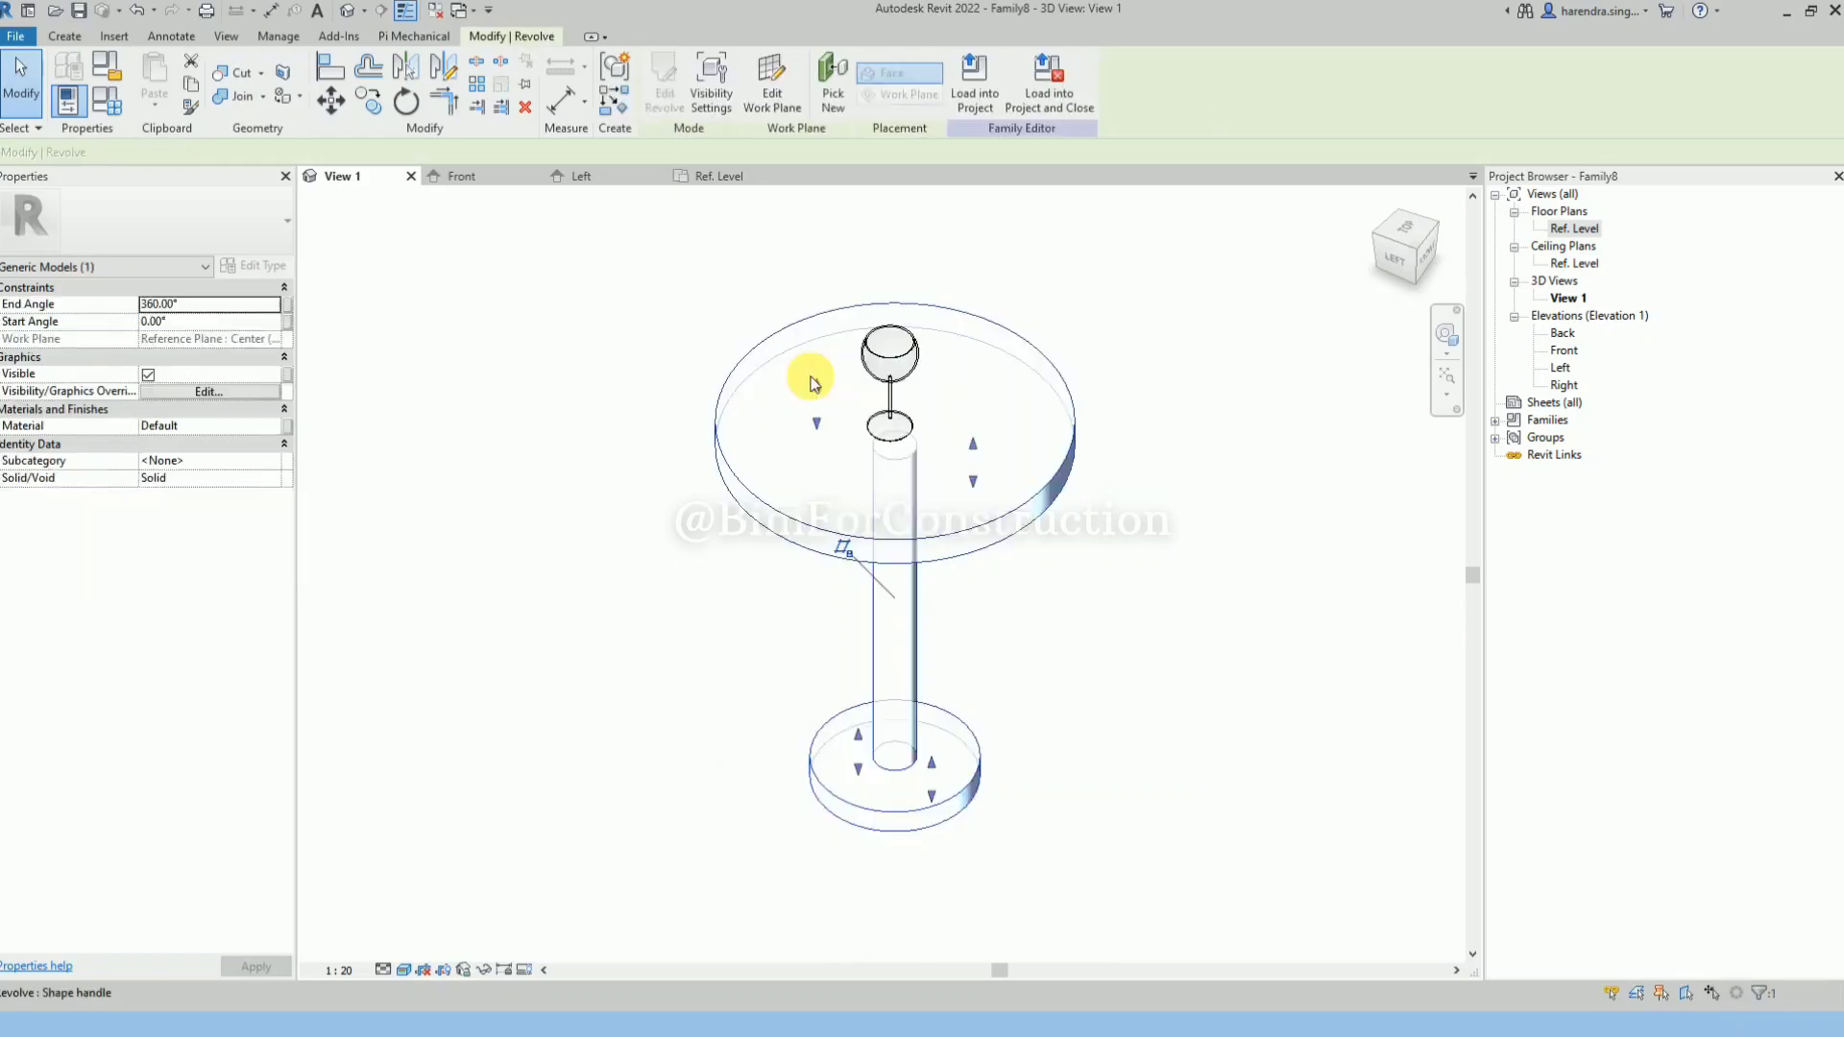
{"action": "key", "text": "Delete"}
{"action": "left_click_drag", "start_coordinate": [1053, 620], "coordinate": [850, 367]}
{"action": "key", "text": "Delete"}
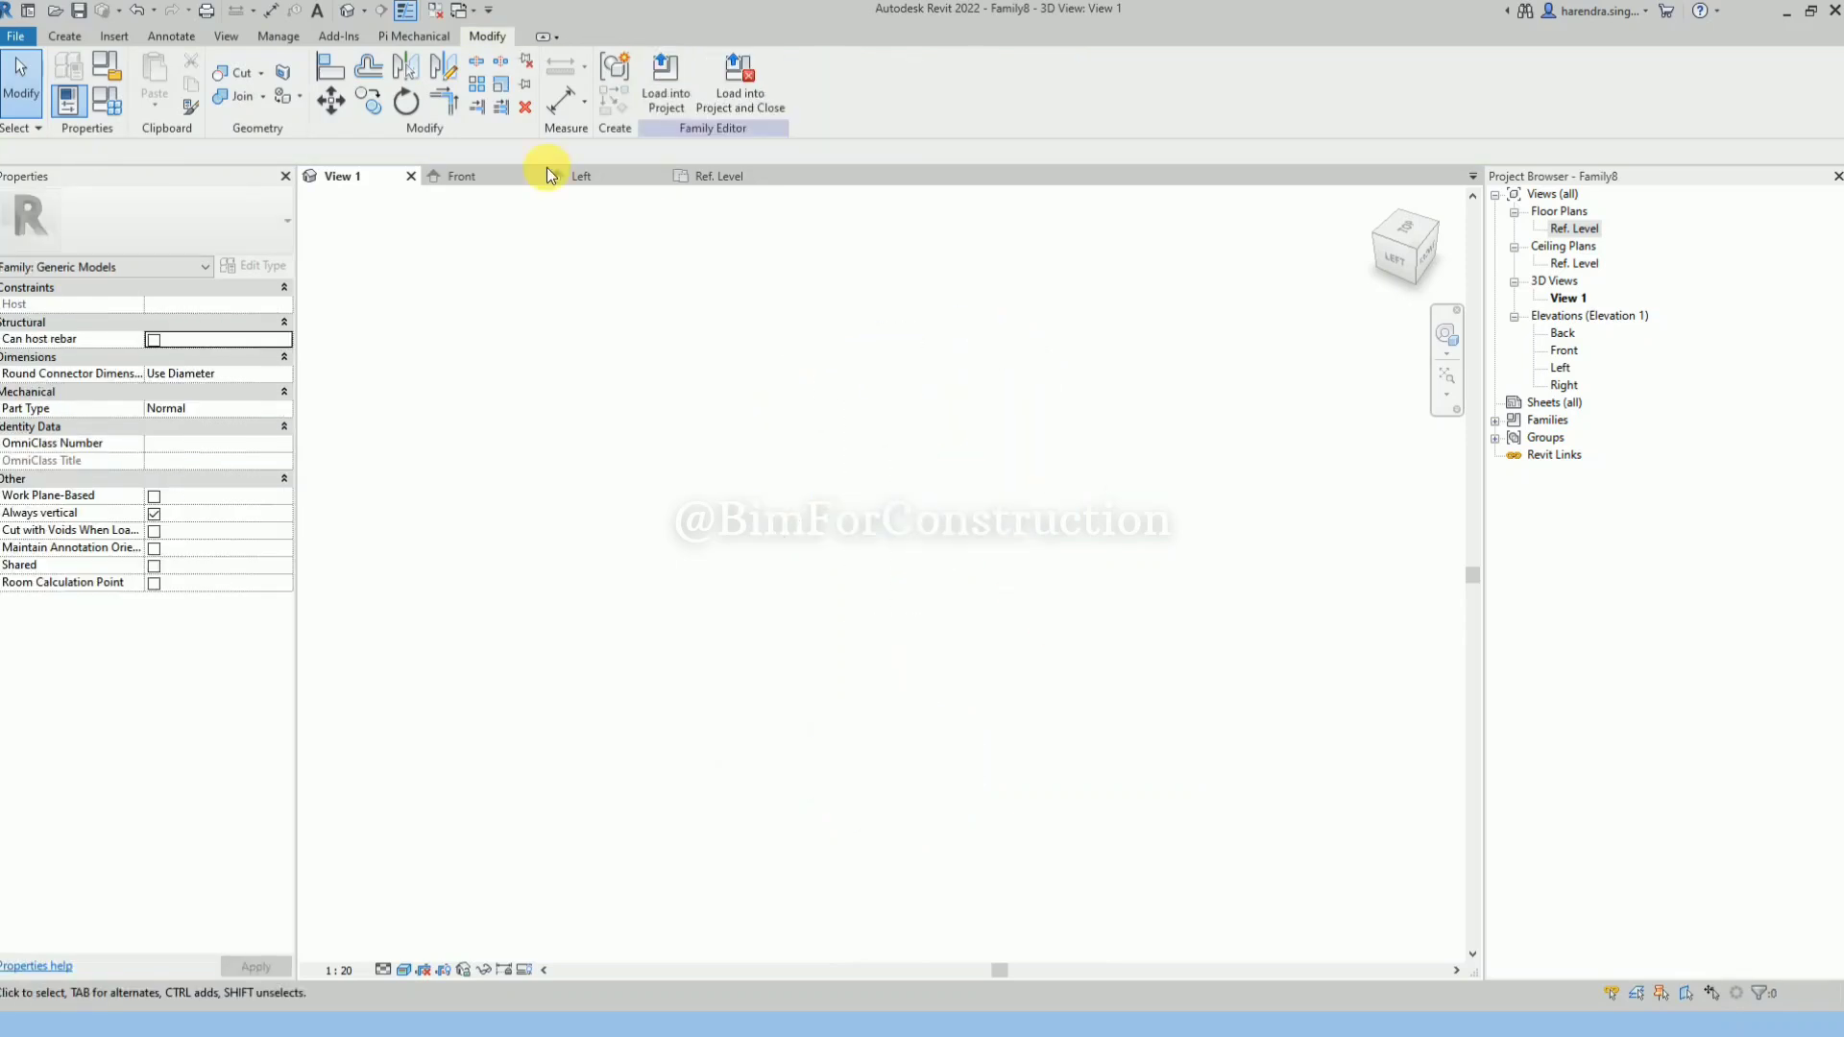
In the Ref. Level floor plan, place a vertical reference plane offset 609.6 to the right of the Center (Left/Right) plane.
{"action": "left_click", "coordinate": [722, 176]}
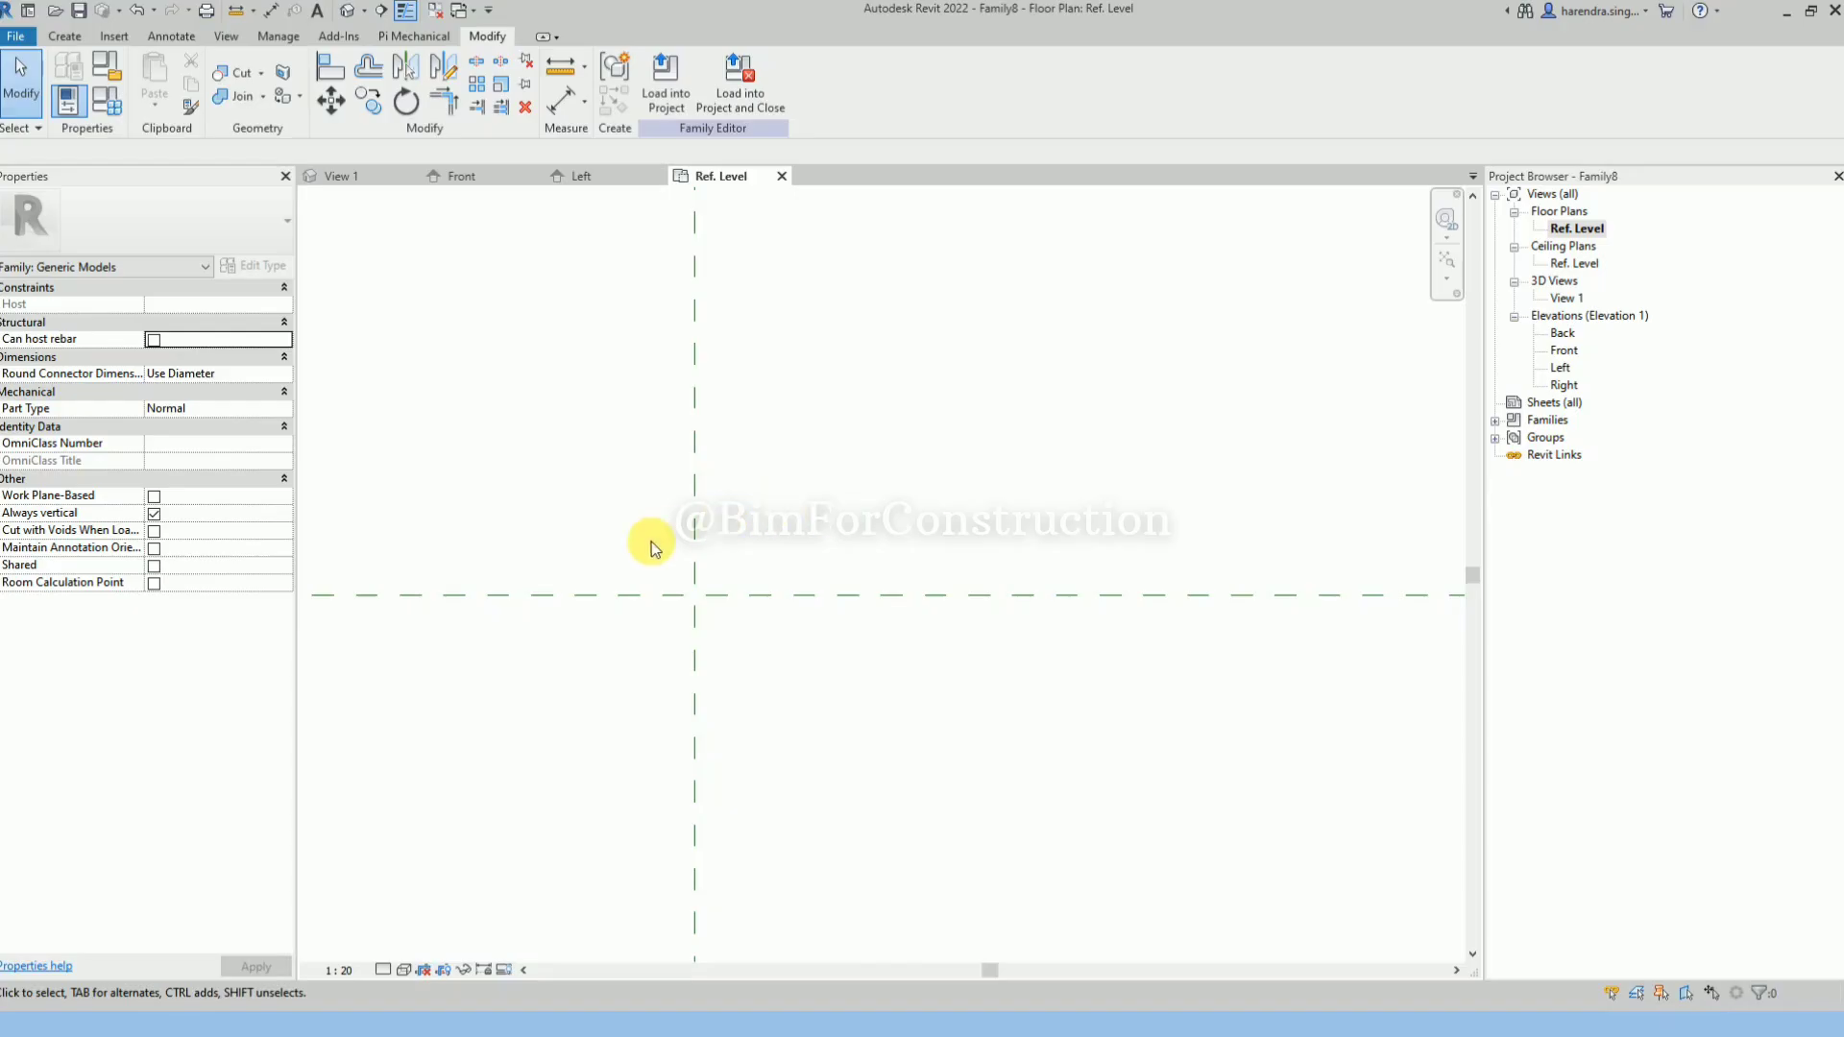
{"action": "left_click", "coordinate": [65, 37]}
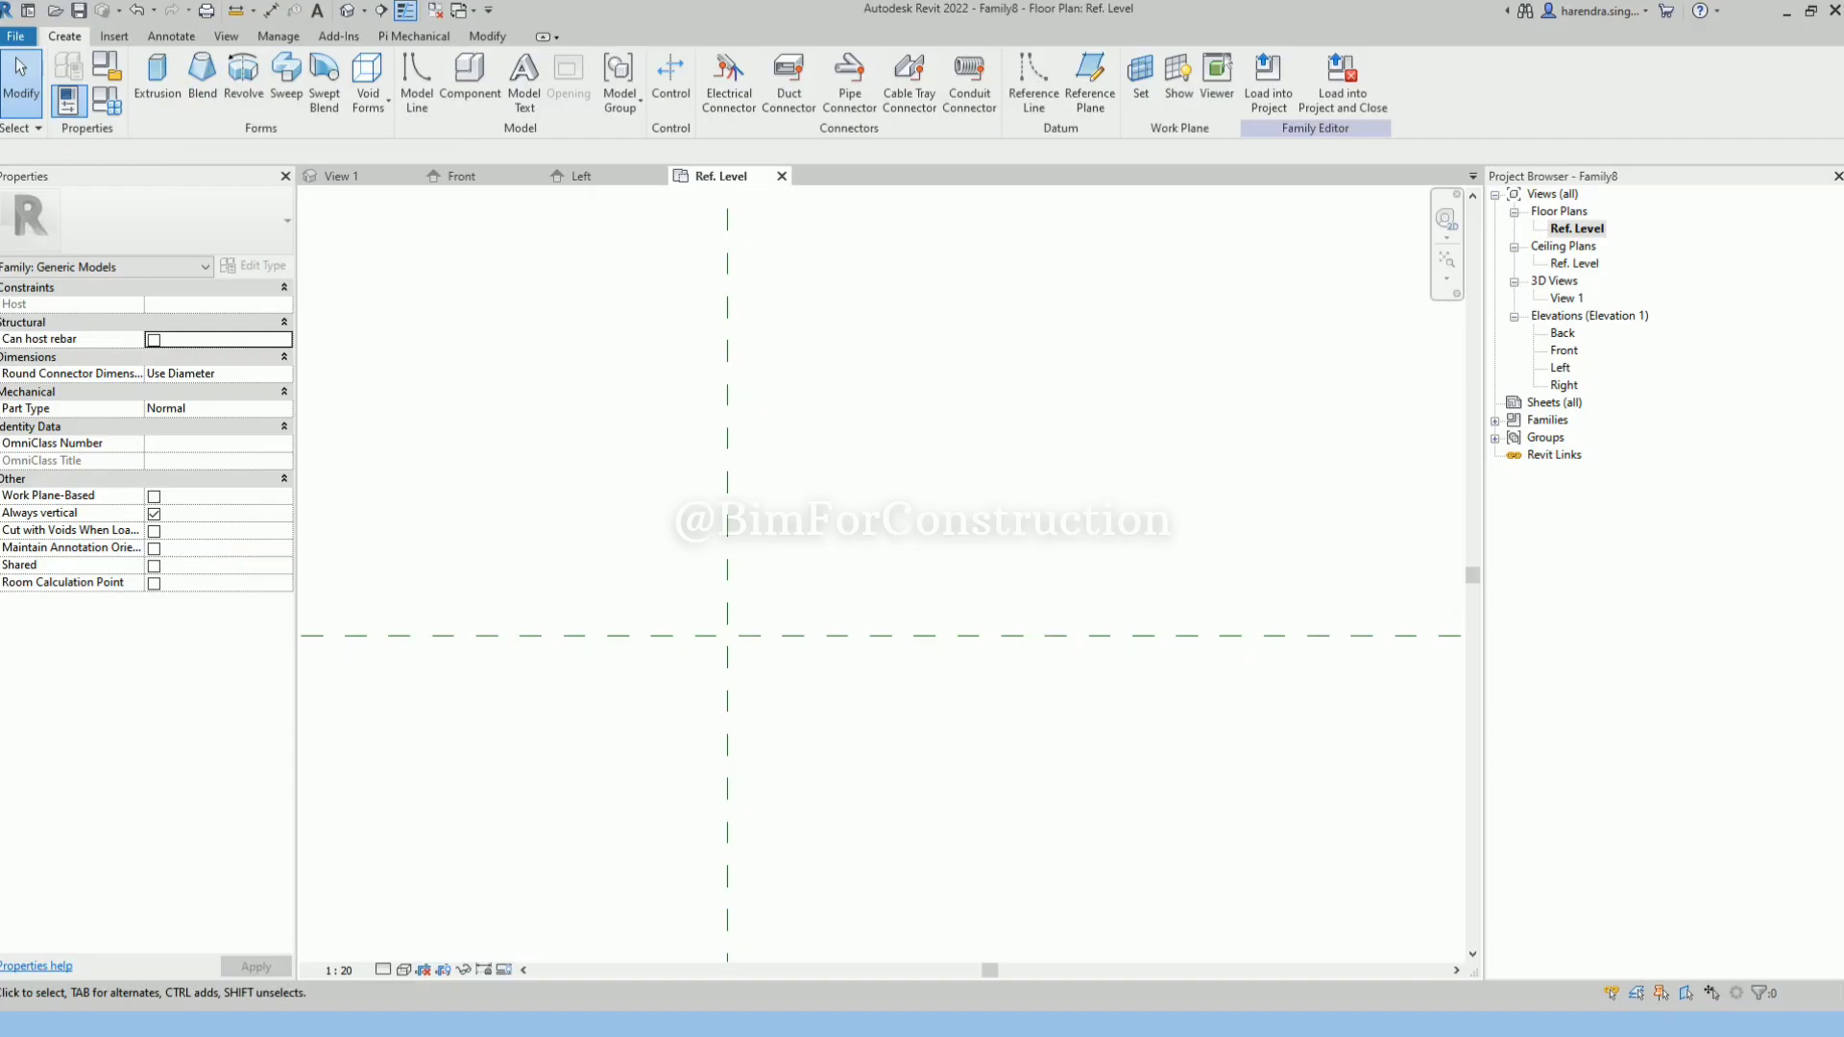
{"action": "left_click", "coordinate": [722, 586]}
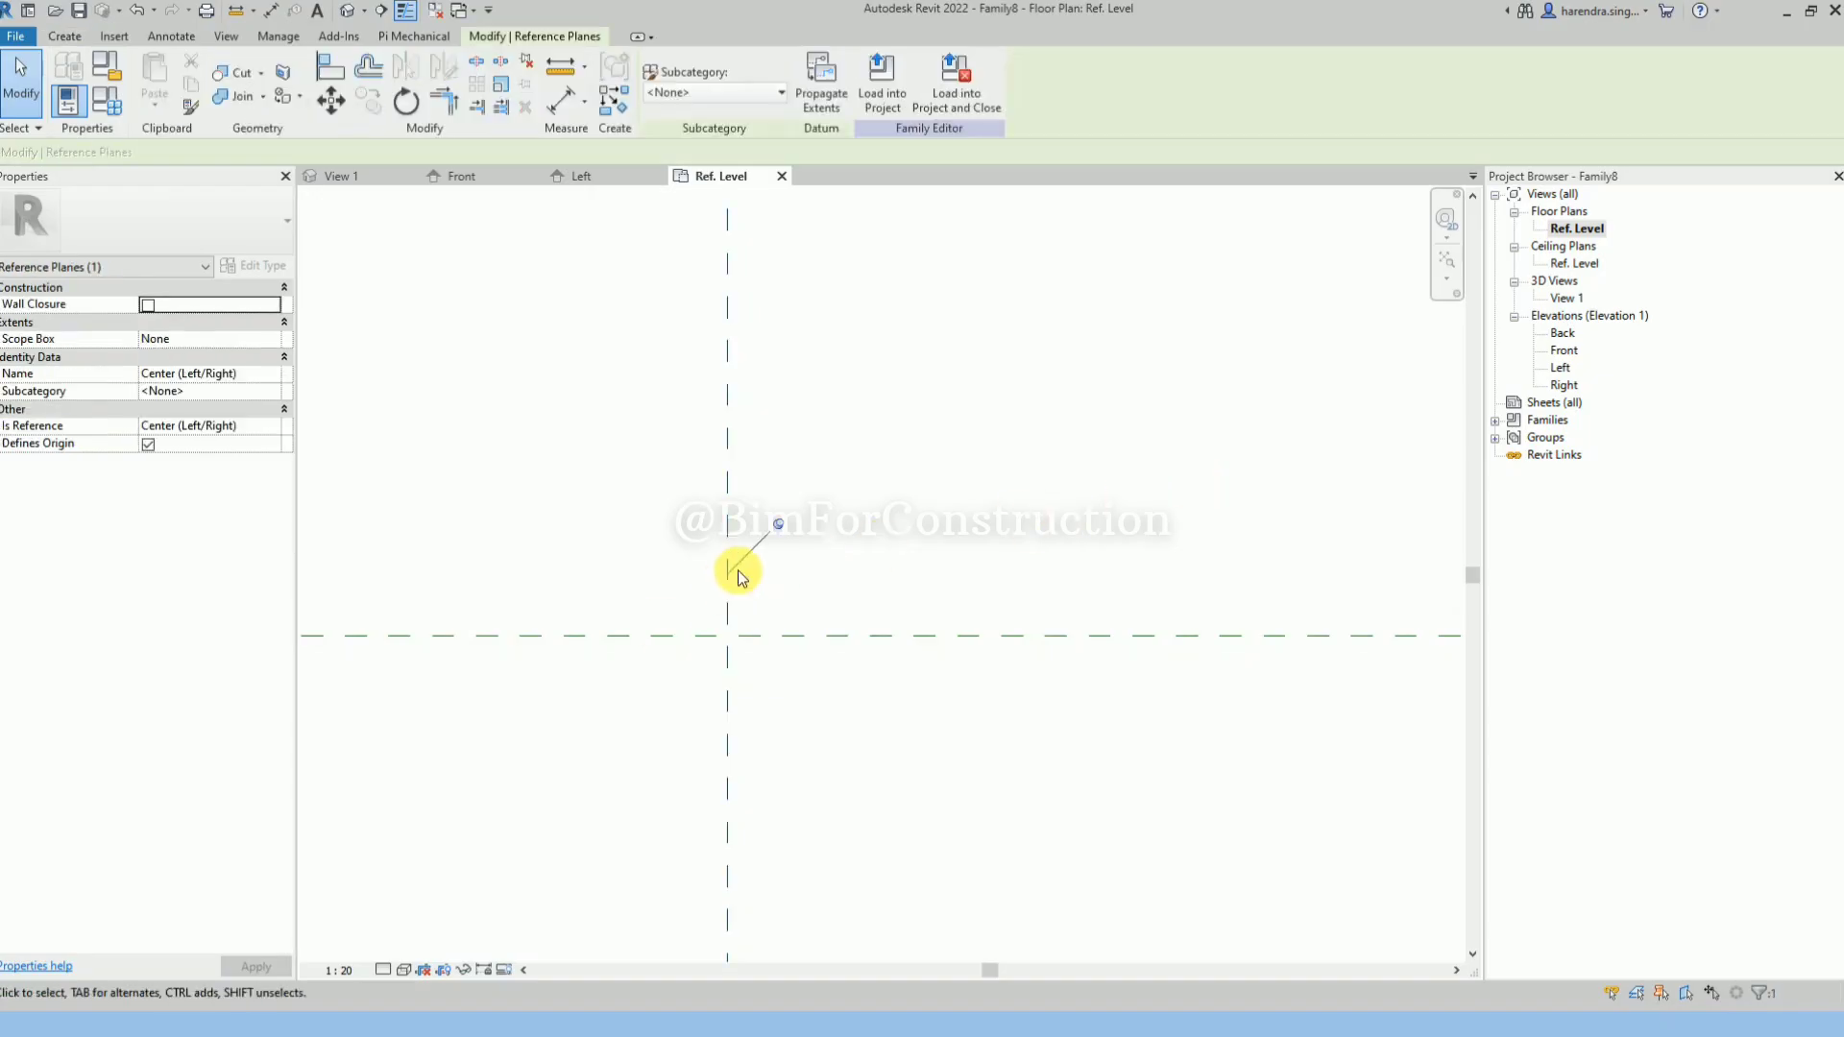
{"action": "key", "text": "r"}
{"action": "key", "text": "p"}
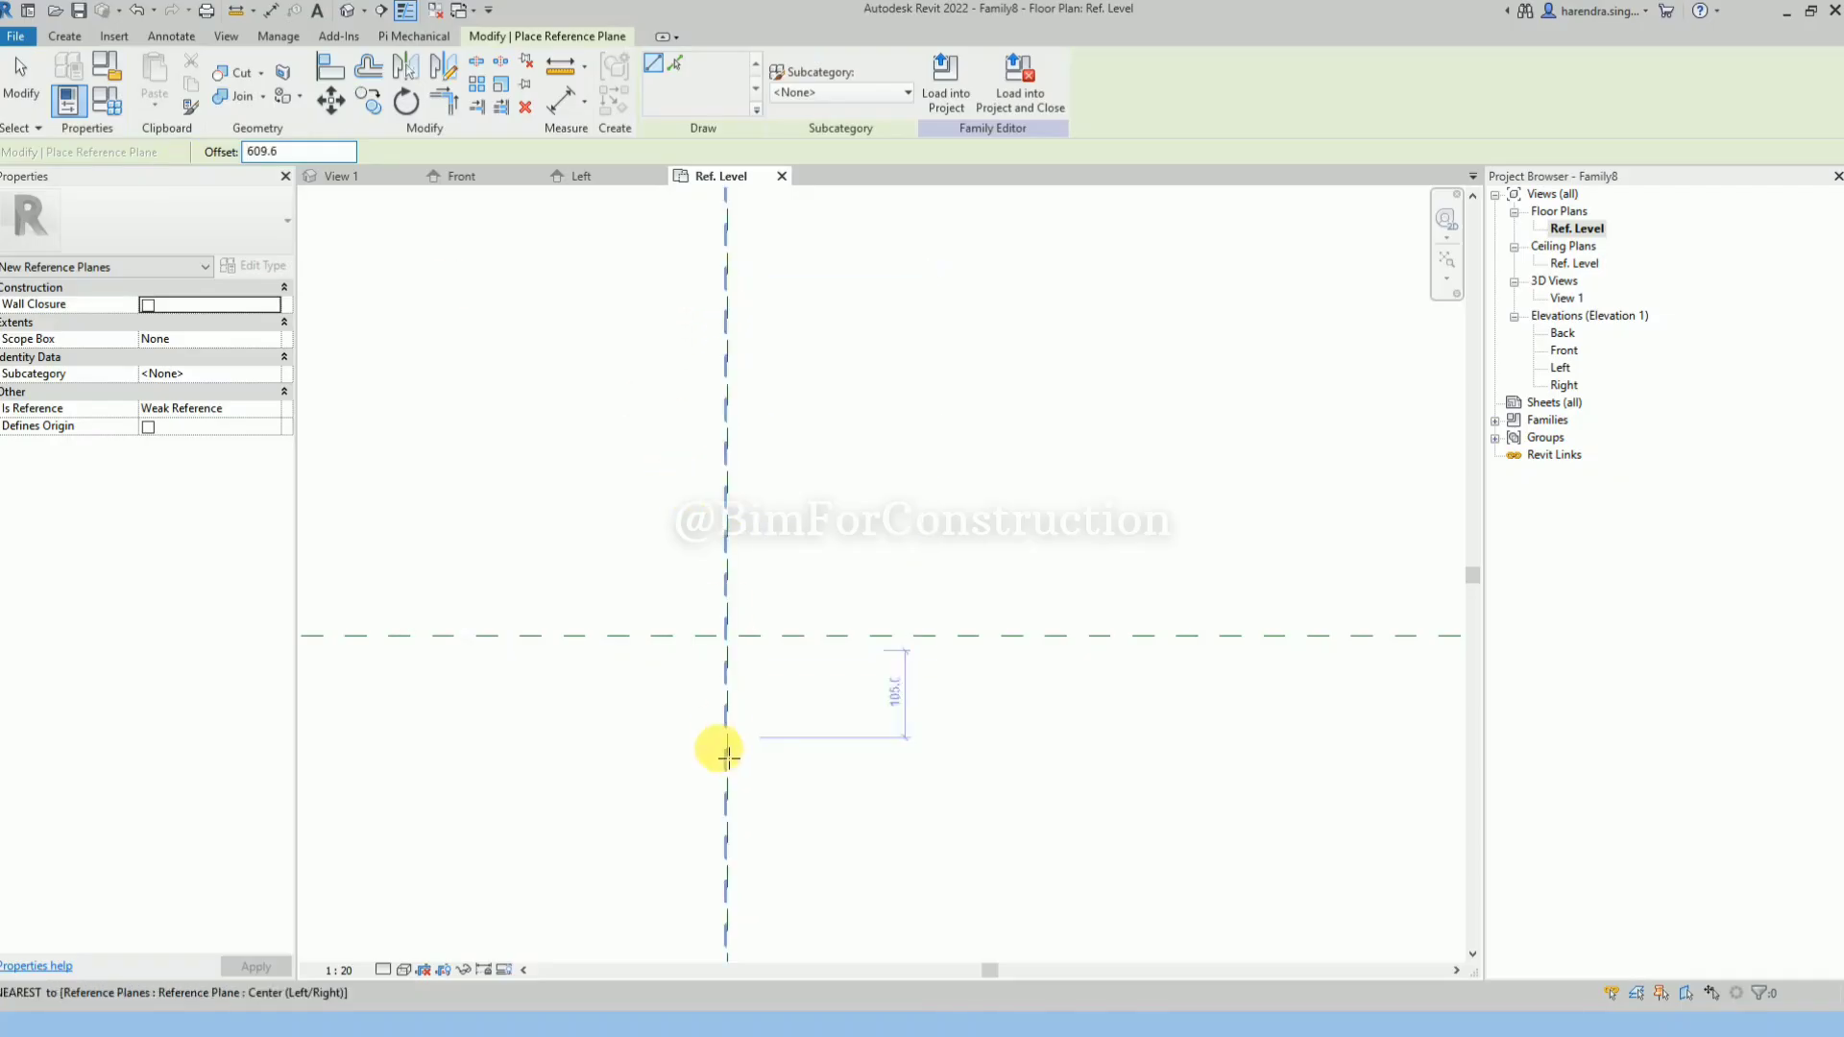
{"action": "scroll", "coordinate": [755, 430], "scroll_direction": "up", "scroll_amount": 1}
{"action": "scroll", "coordinate": [740, 408], "scroll_direction": "down", "scroll_amount": 2}
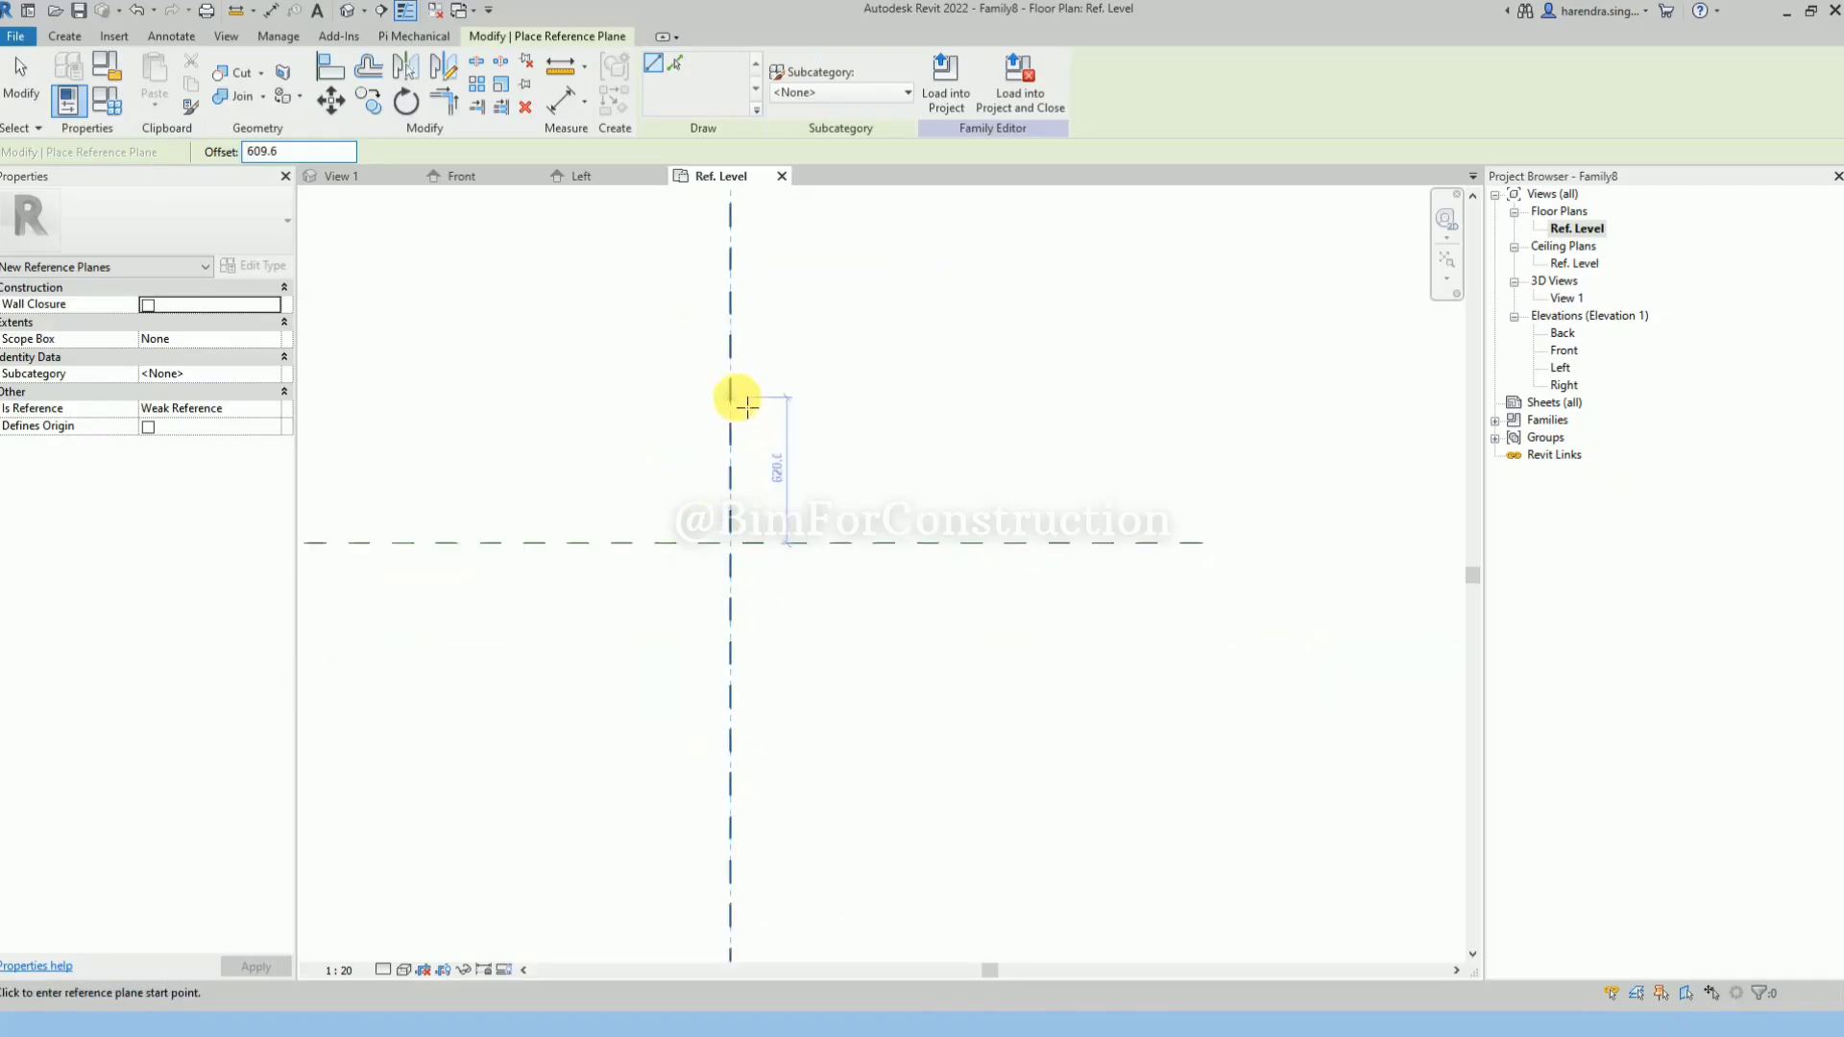
{"action": "left_click", "coordinate": [732, 255]}
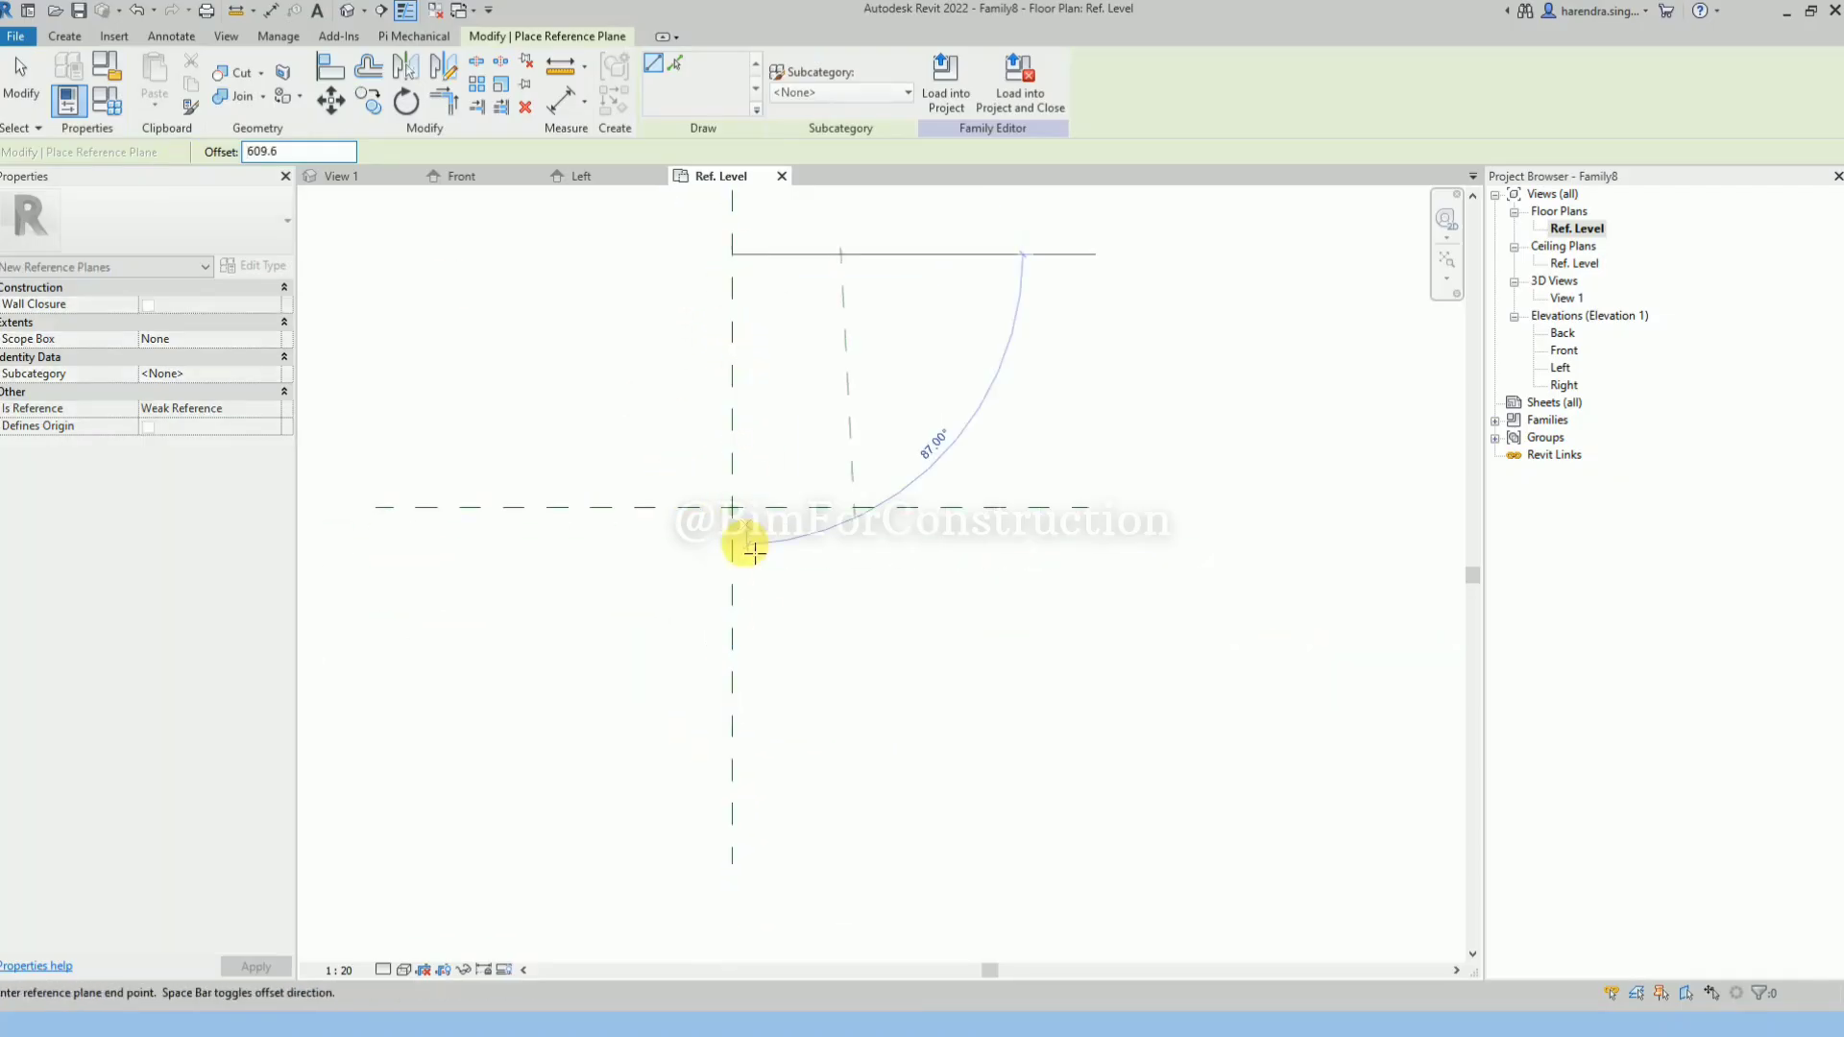
{"action": "left_click", "coordinate": [733, 817]}
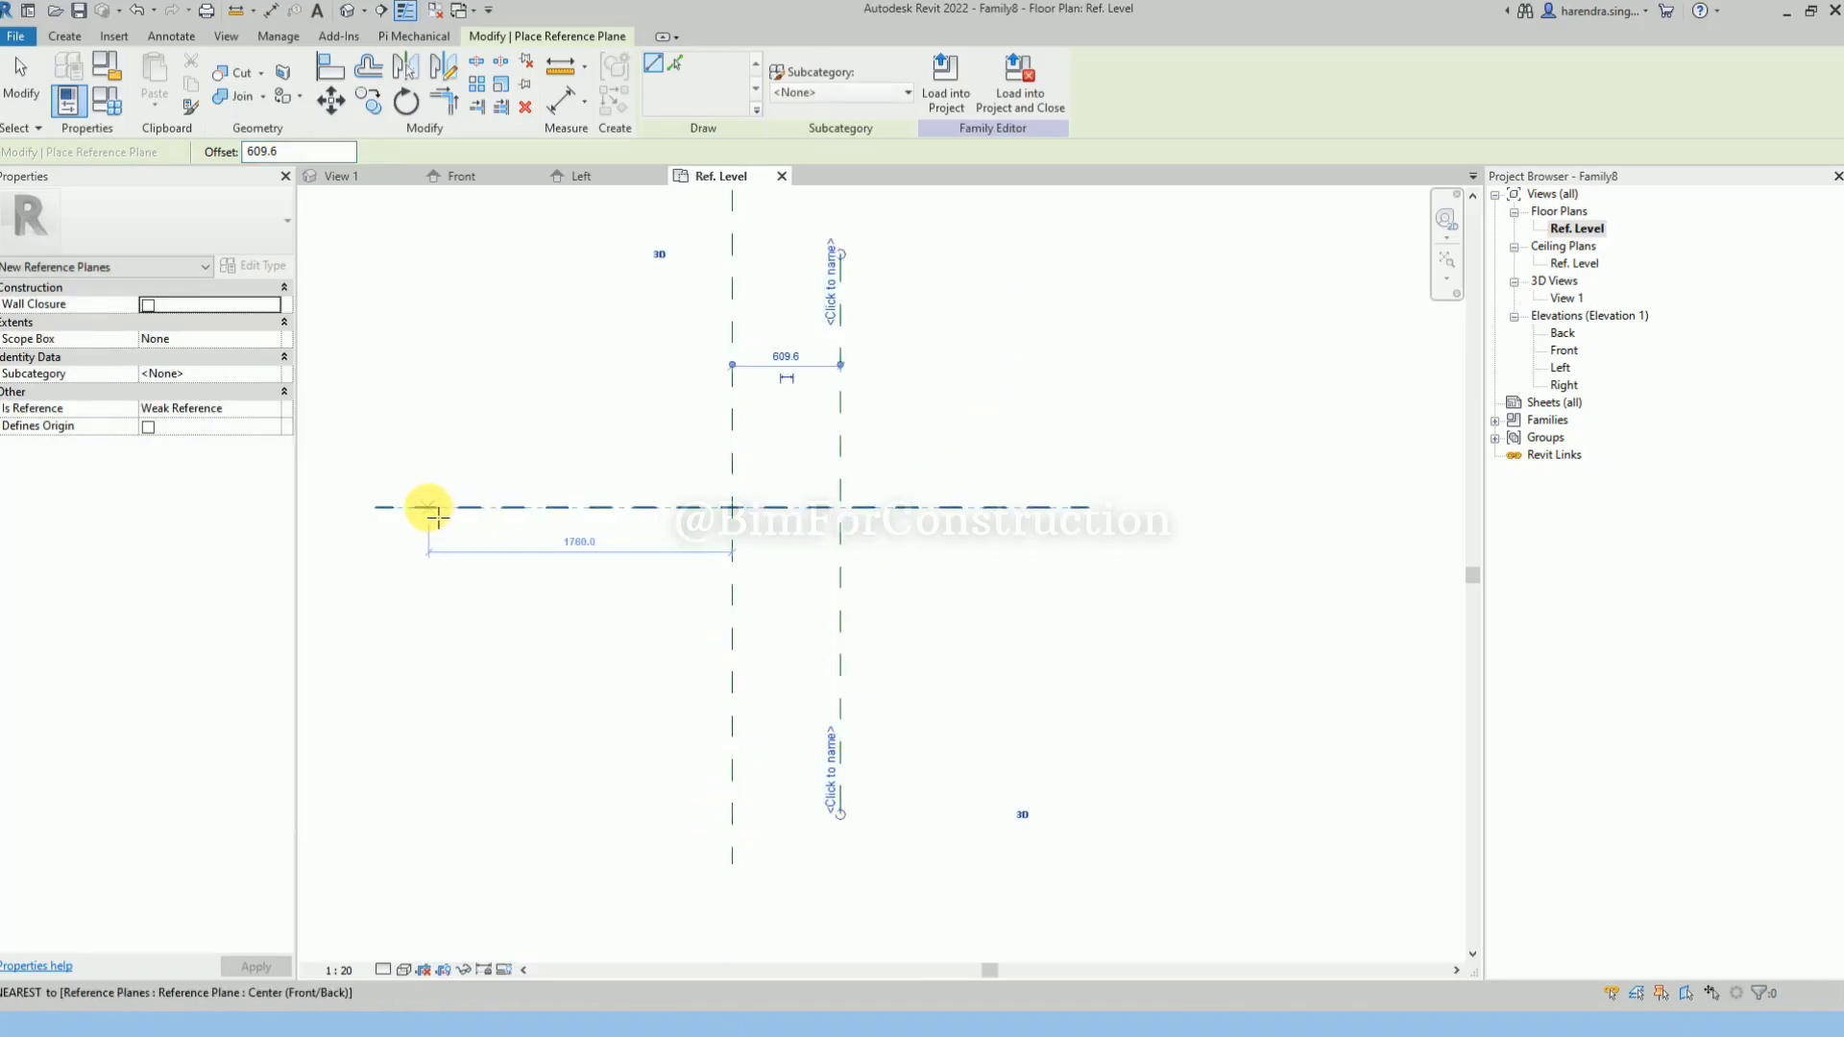
Place a horizontal reference plane offset 609.6 above the Center (Front/Back) plane.
{"action": "left_click", "coordinate": [424, 510]}
{"action": "left_click", "coordinate": [1056, 507]}
{"action": "key", "text": "Escape"}
{"action": "key", "text": "Escape"}
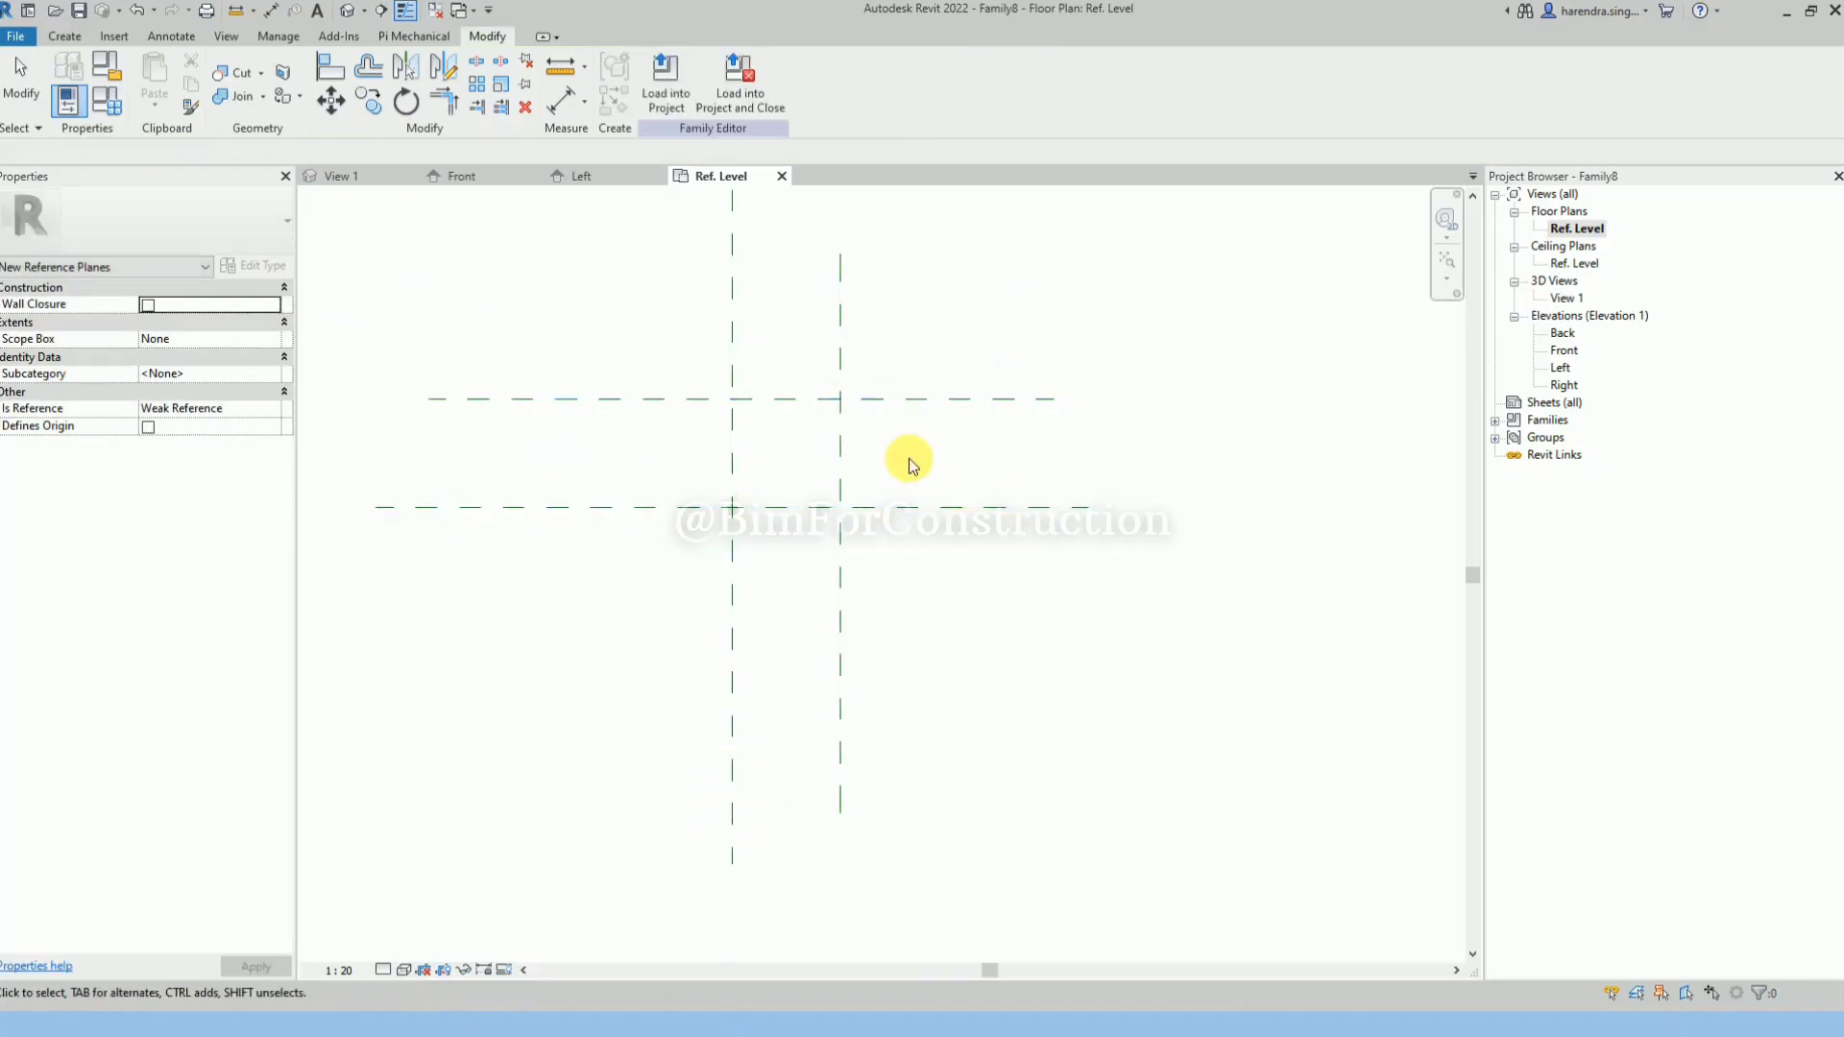
Mirror a copy of the right vertical reference plane across the Center (Left/Right) plane.
{"action": "left_click", "coordinate": [836, 481]}
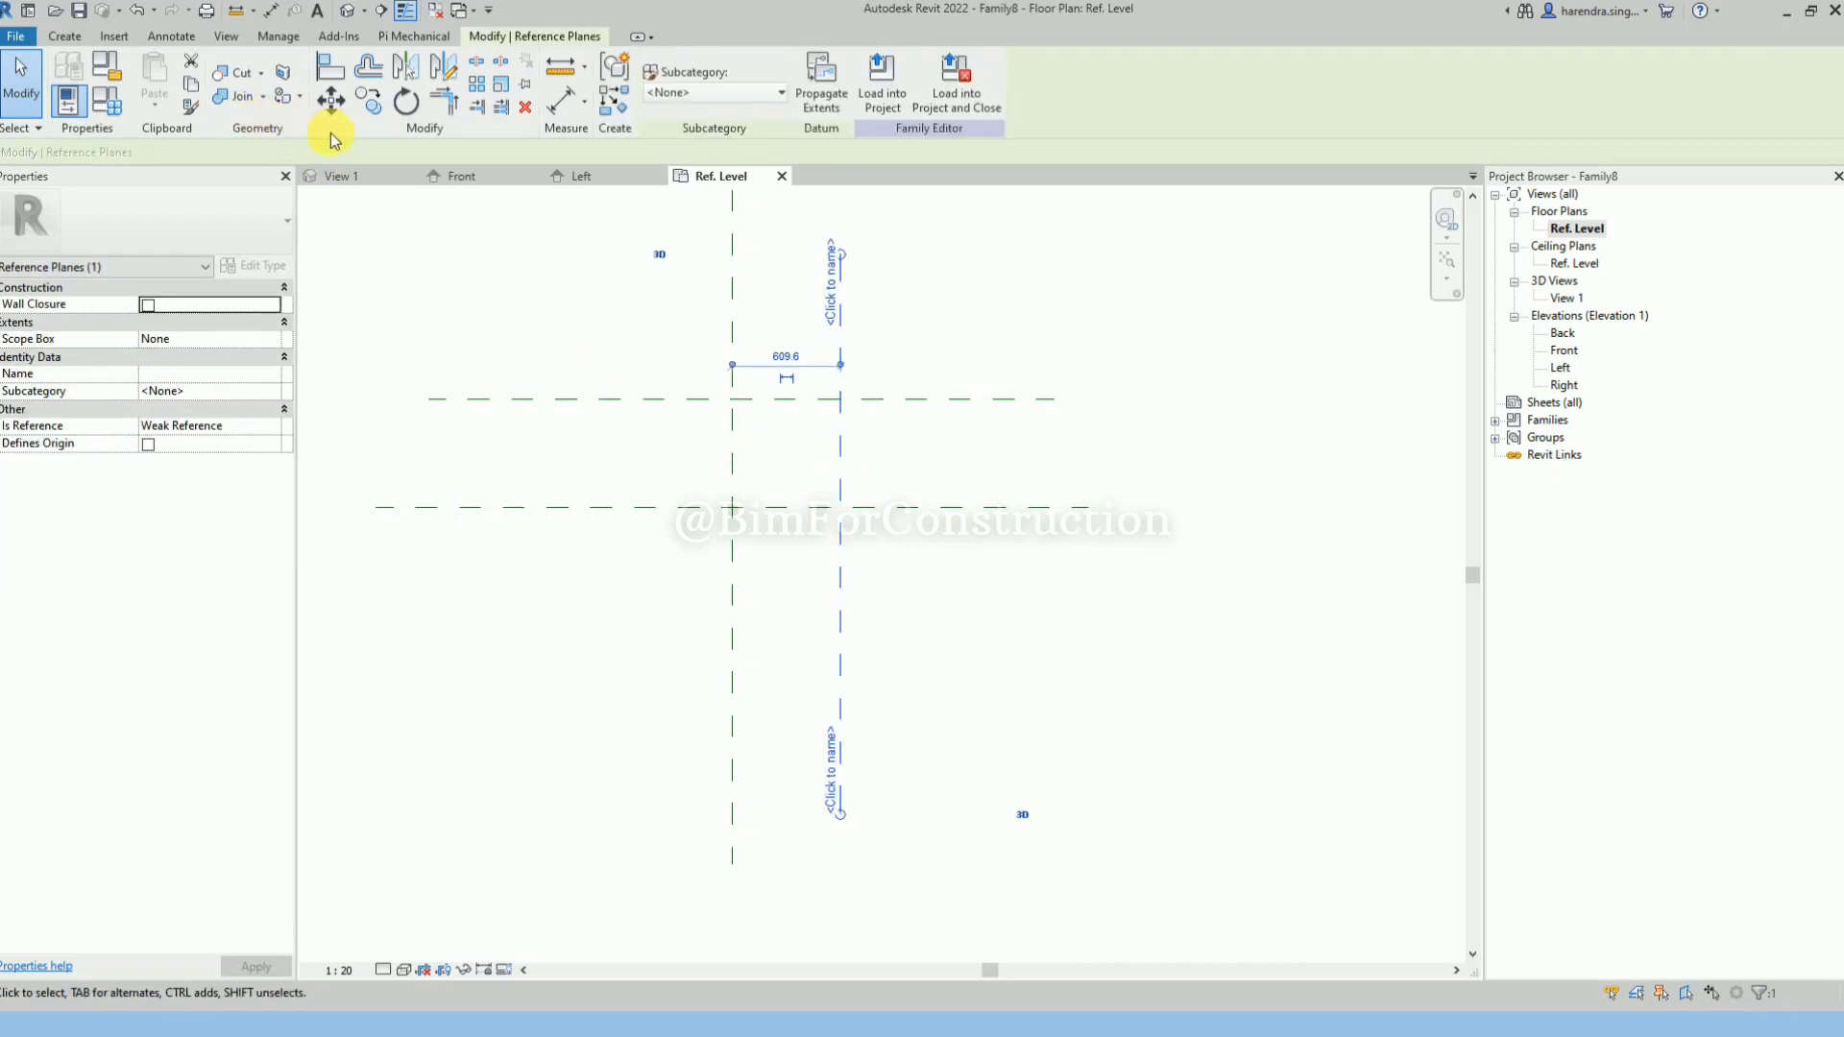
{"action": "left_click", "coordinate": [440, 69]}
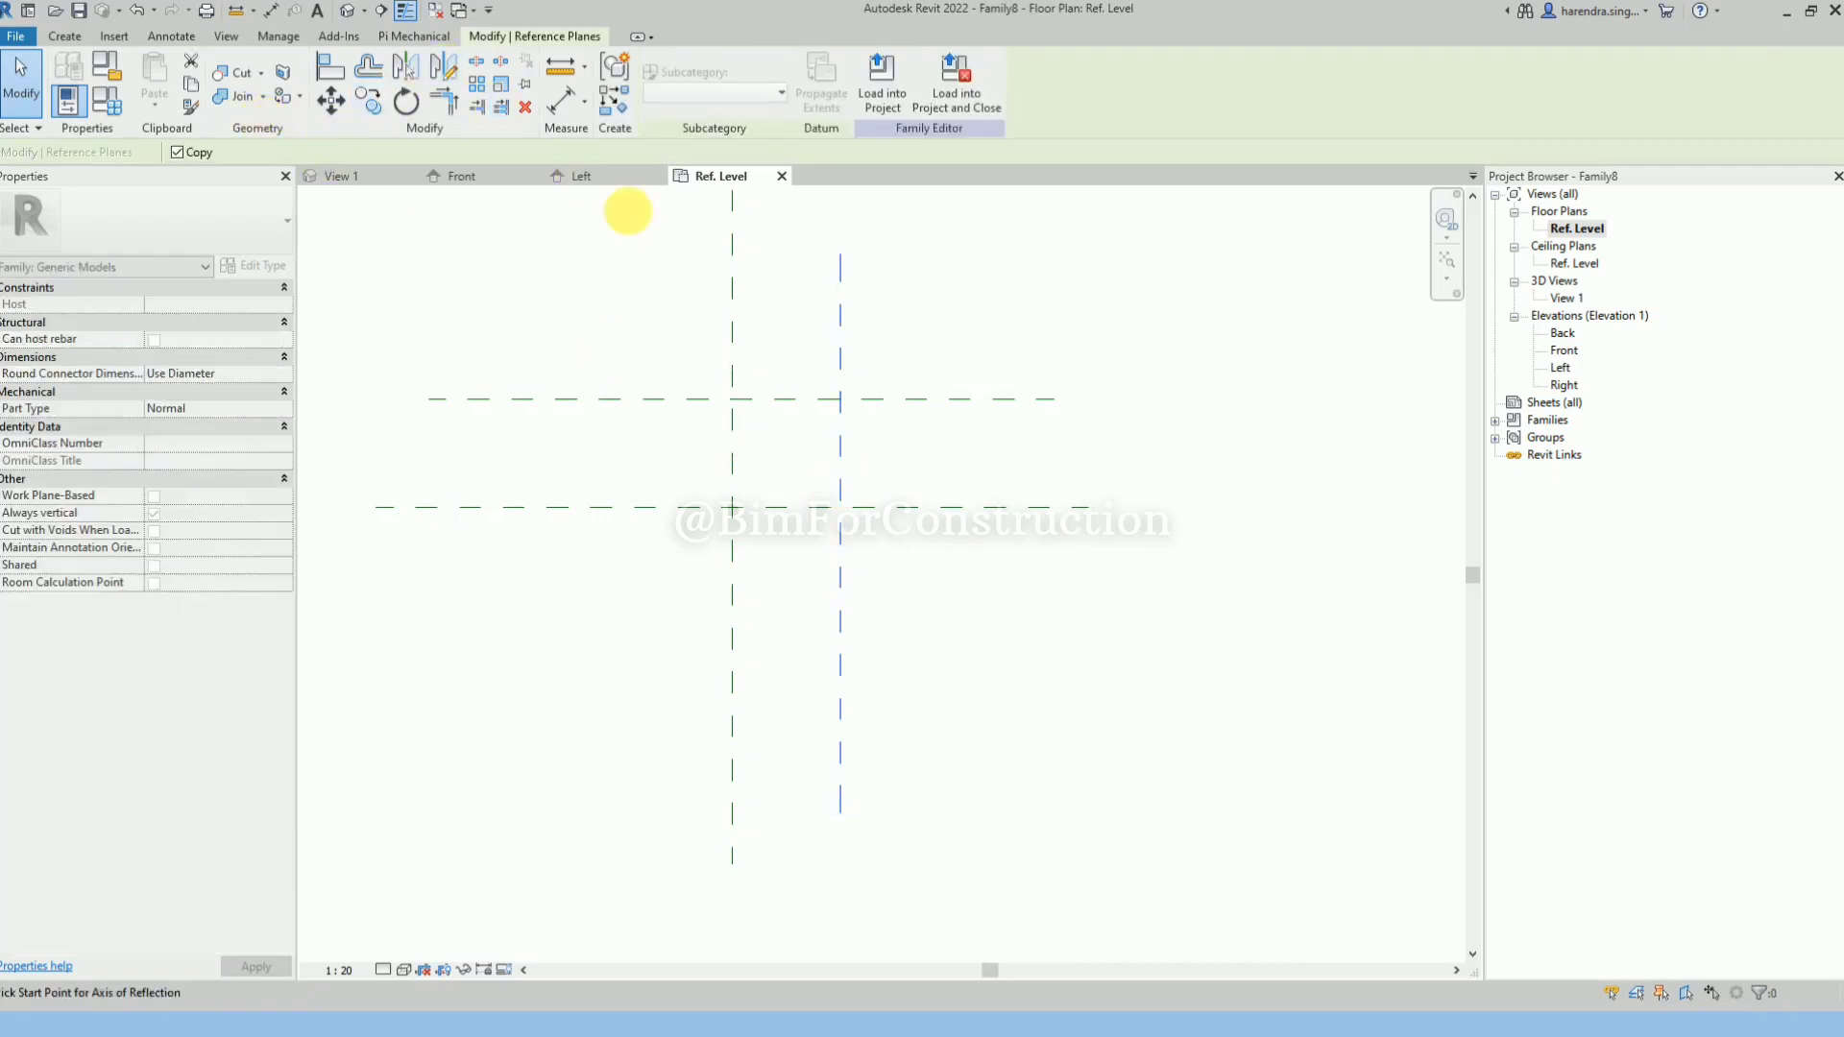
{"action": "left_click", "coordinate": [732, 292]}
{"action": "left_click", "coordinate": [732, 640]}
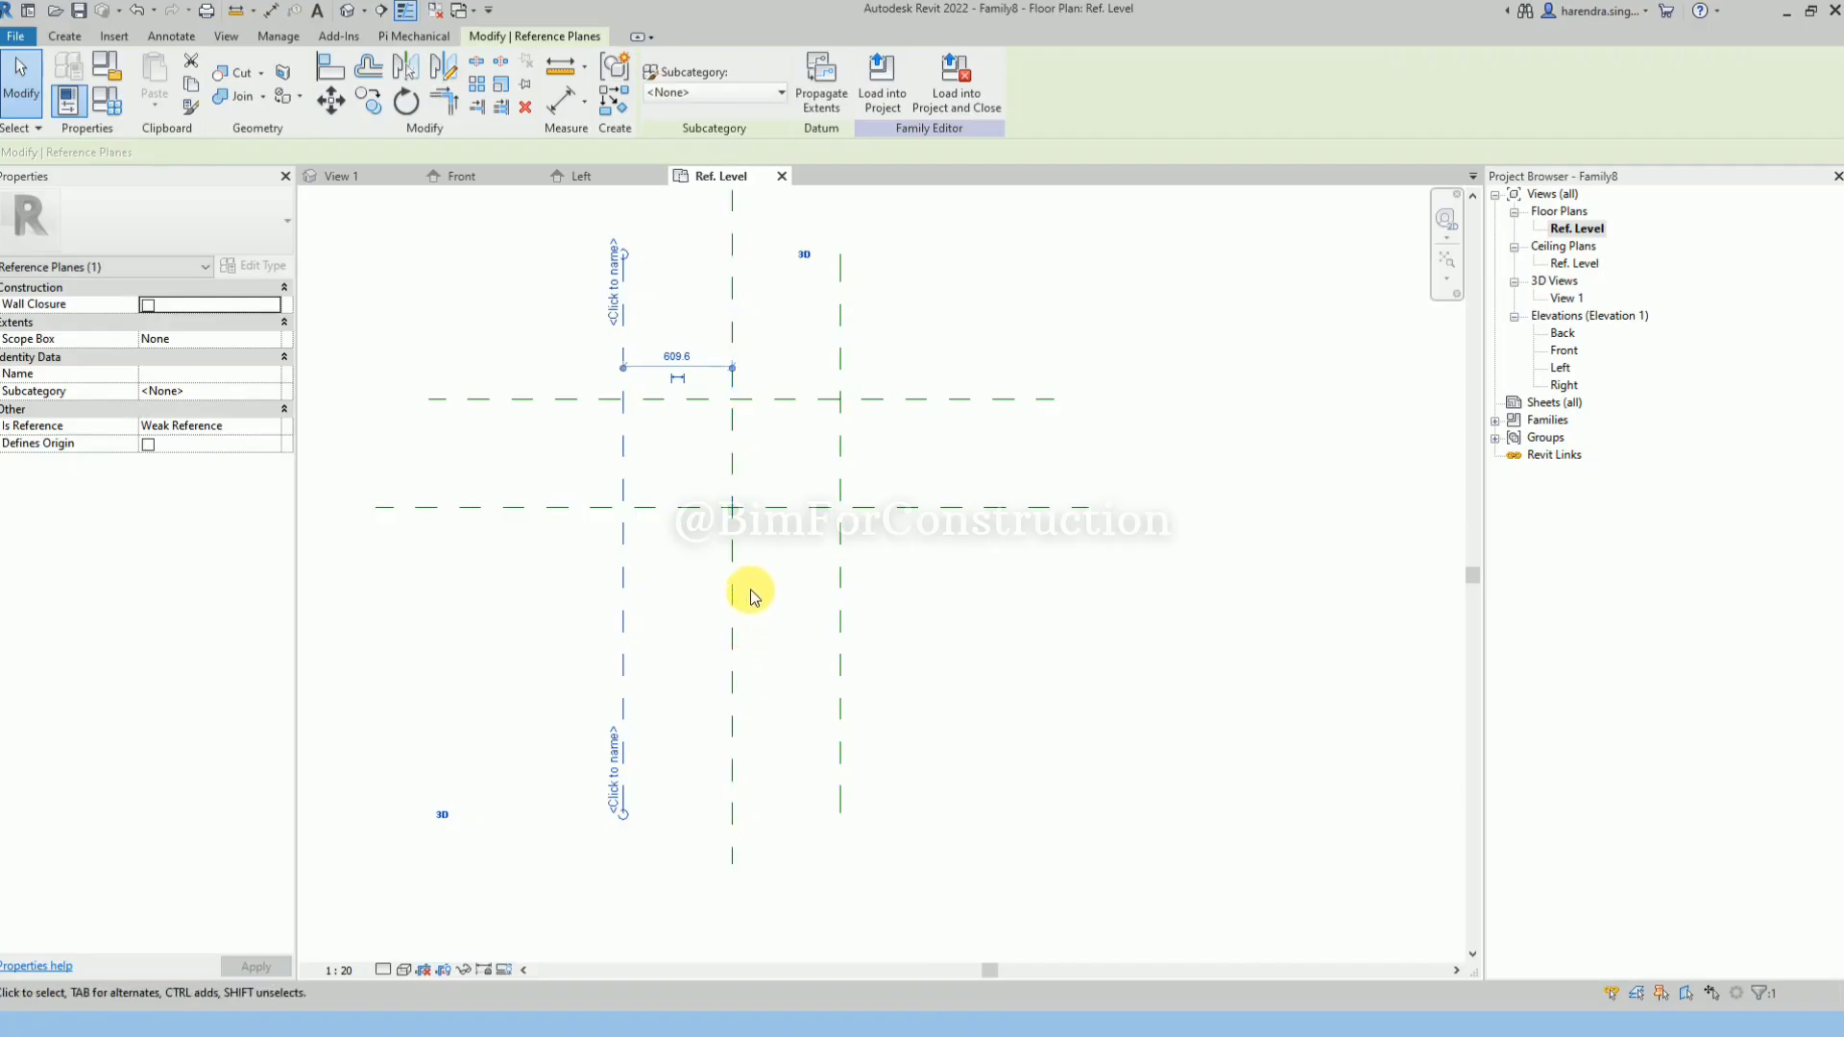
{"action": "key", "text": "Escape"}
Mirror a copy of the upper horizontal reference plane across the Center (Front/Back) plane.
{"action": "left_click", "coordinate": [653, 399]}
{"action": "left_click", "coordinate": [443, 67]}
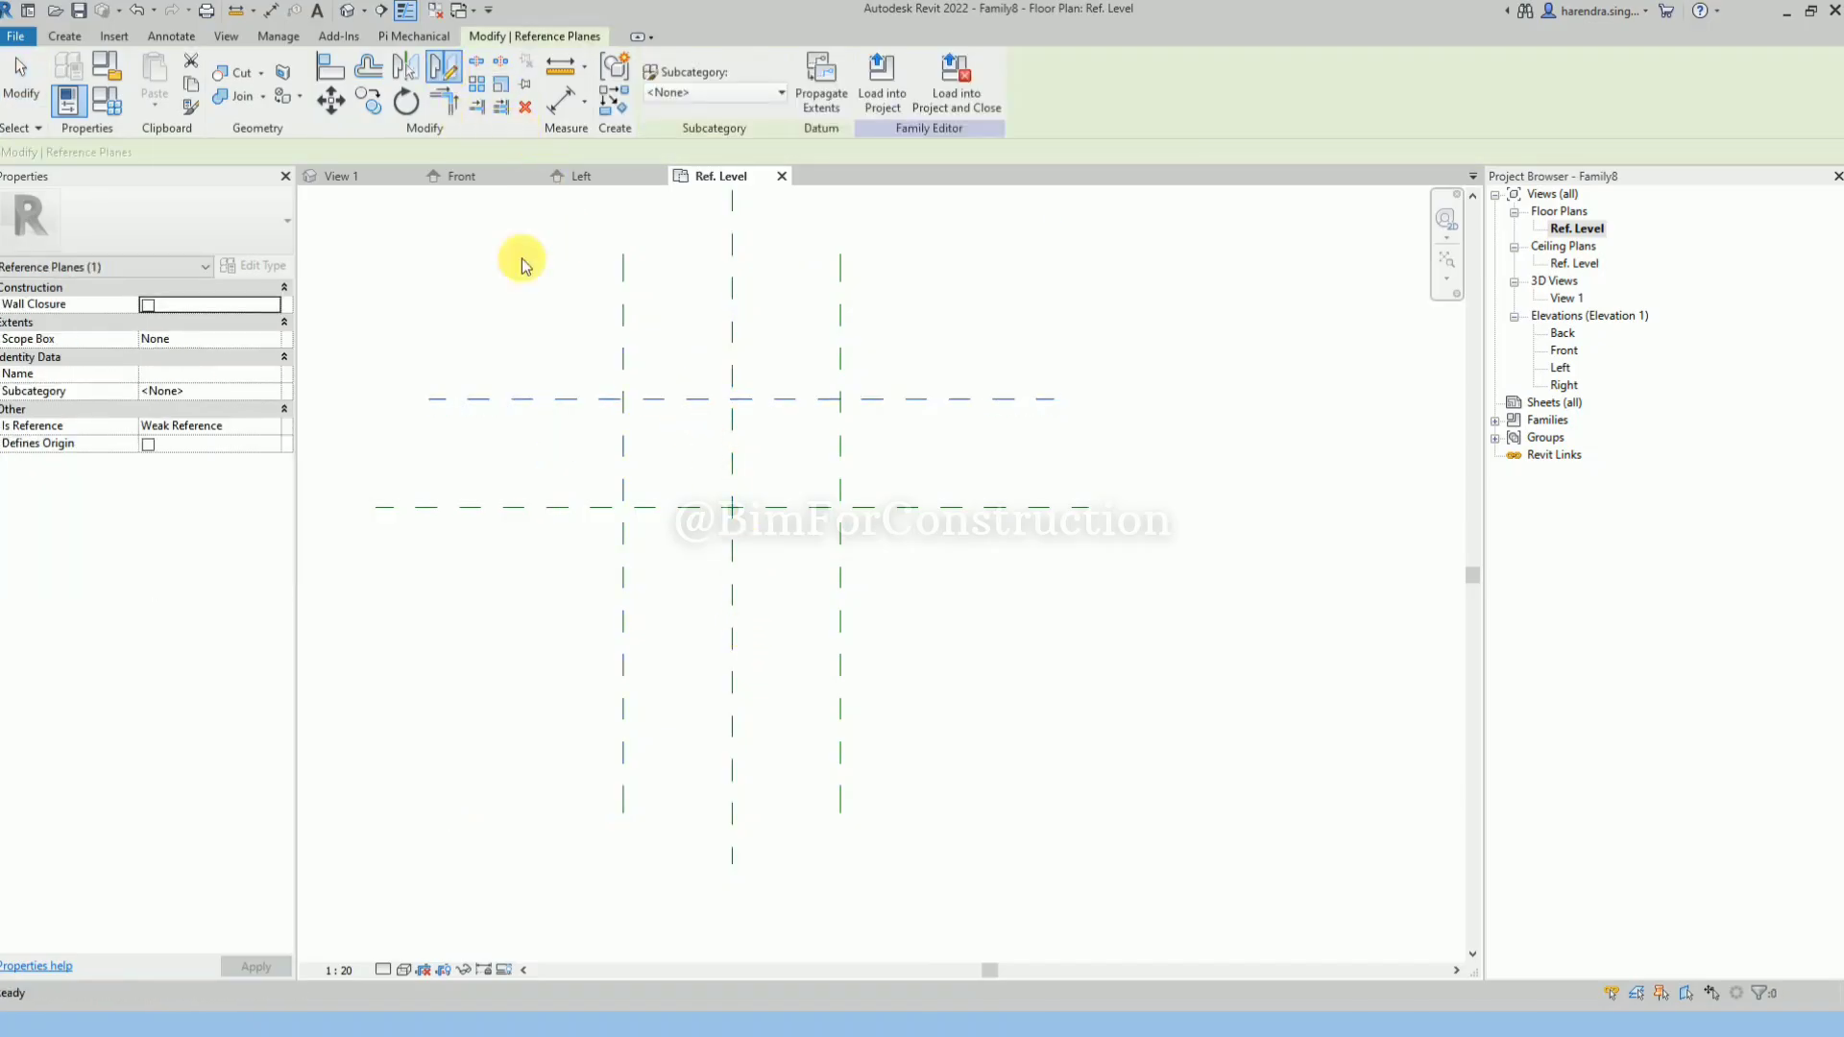
{"action": "left_click", "coordinate": [504, 507]}
{"action": "left_click", "coordinate": [1029, 509]}
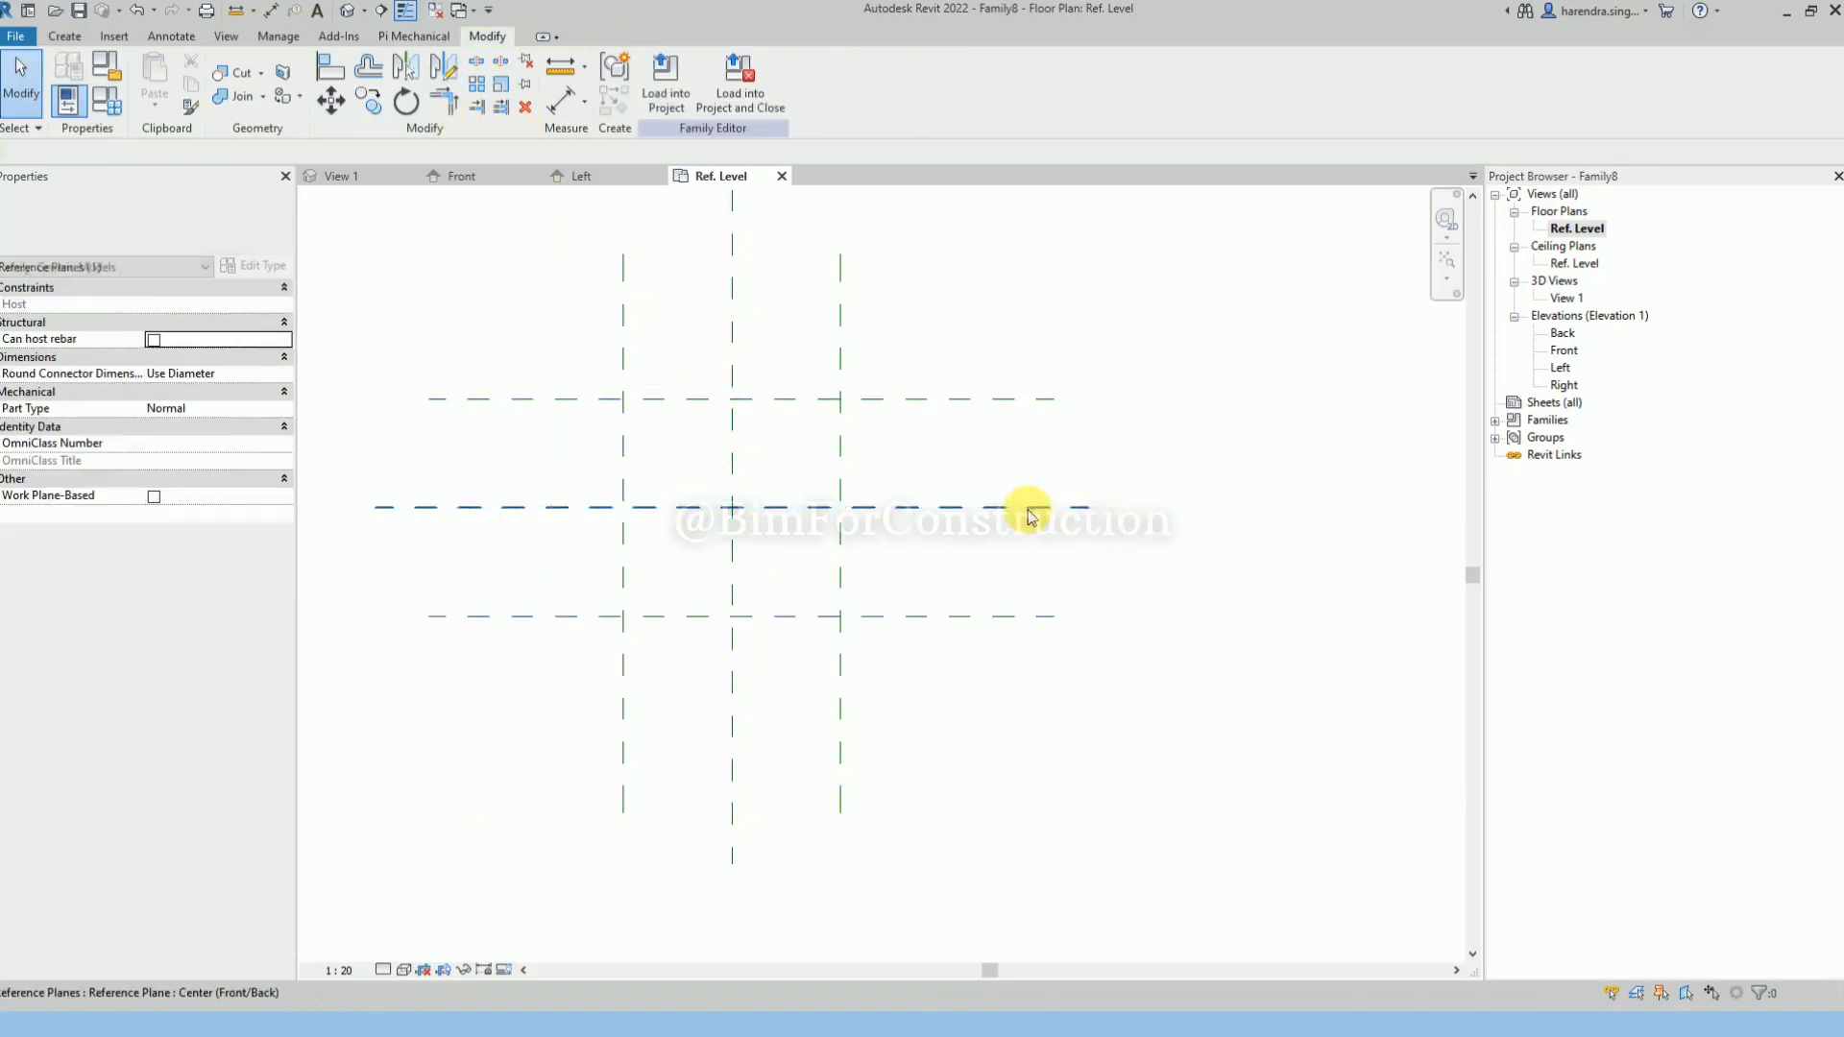
Create an extrusion with a depth of 250 from a rectangle spanning the four outer reference planes.
{"action": "scroll", "coordinate": [790, 471], "scroll_direction": "up", "scroll_amount": 1}
{"action": "scroll", "coordinate": [789, 470], "scroll_direction": "up", "scroll_amount": 1}
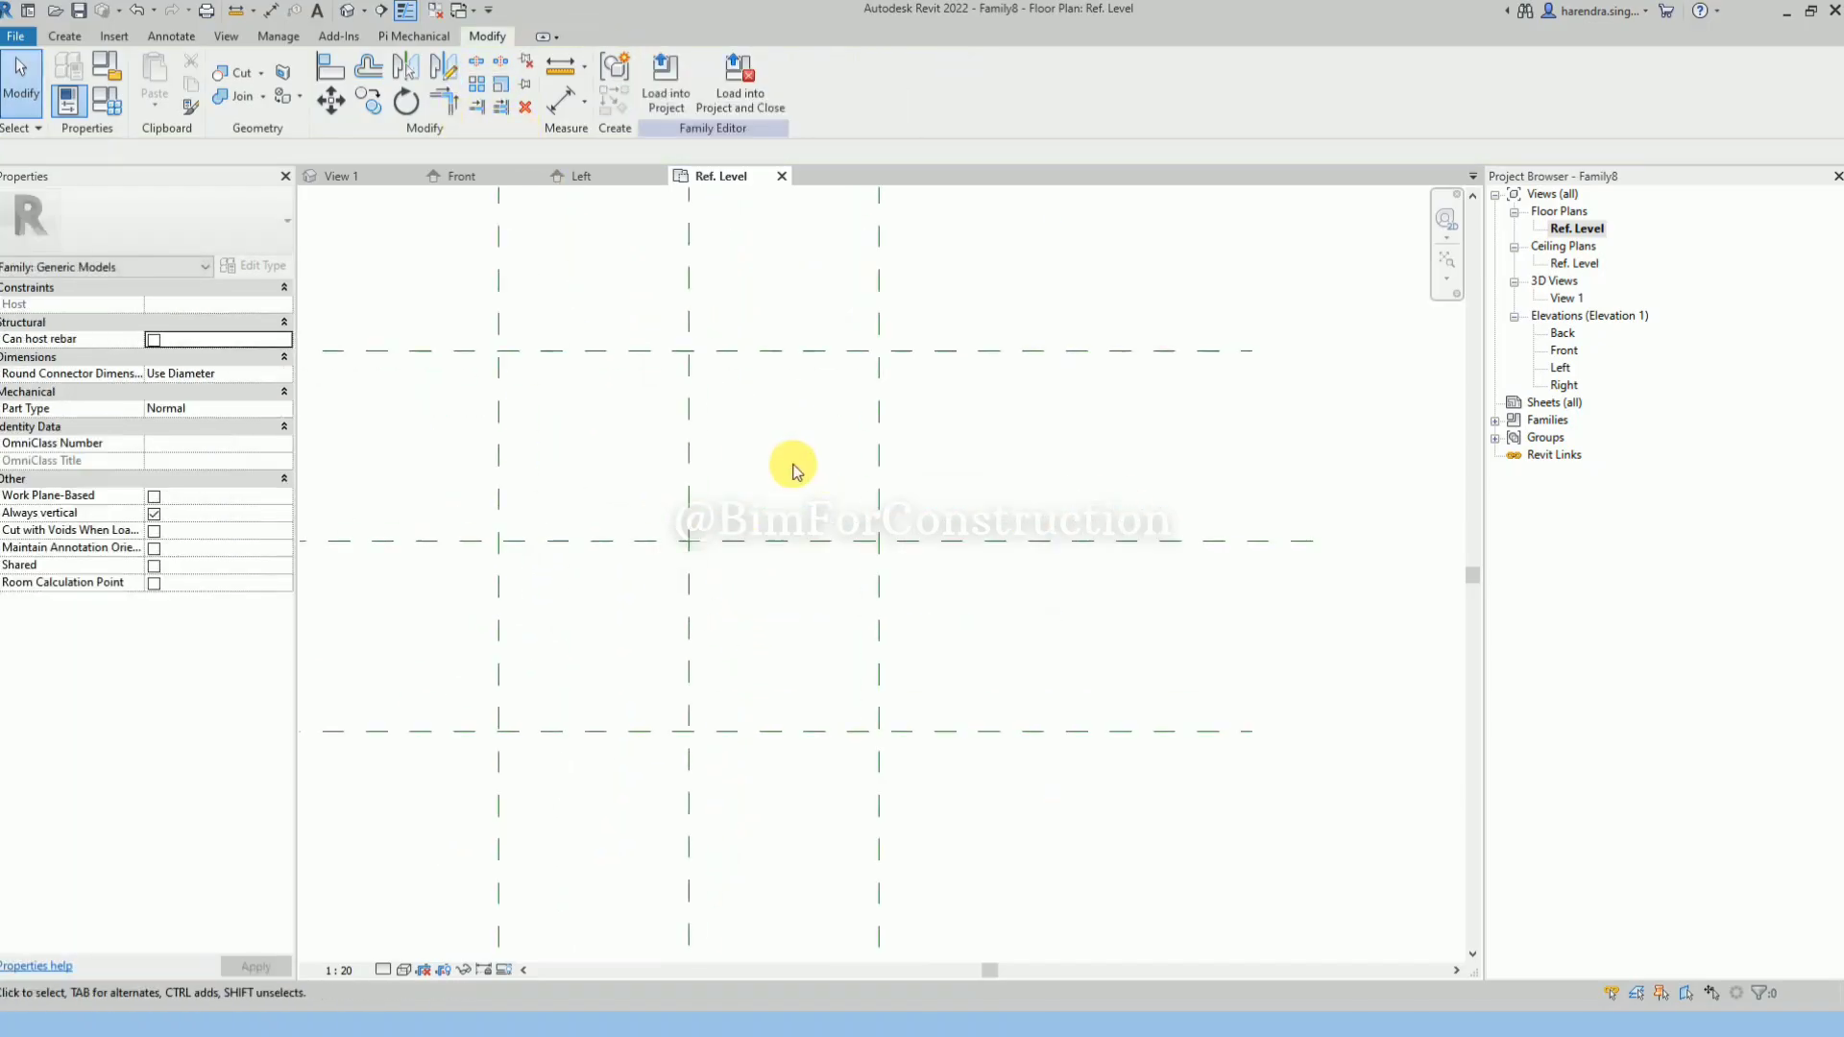
{"action": "left_click", "coordinate": [67, 38]}
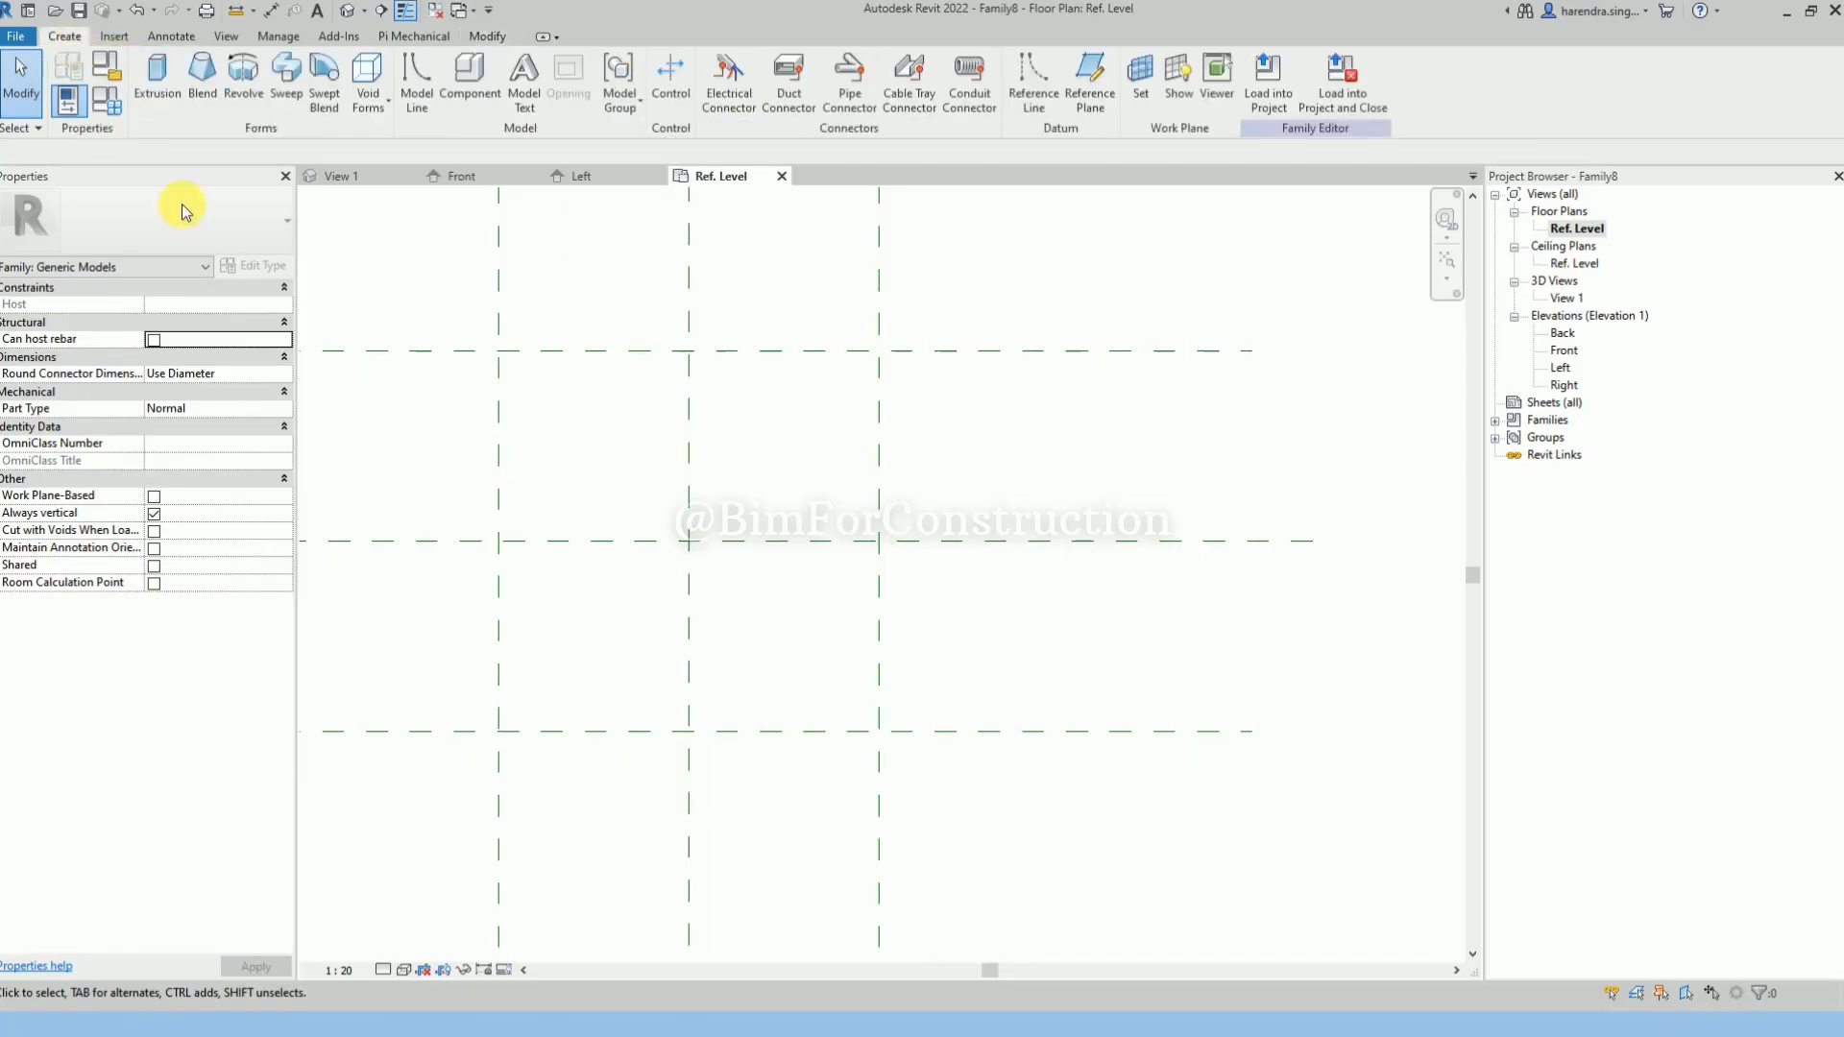
{"action": "left_click", "coordinate": [159, 86]}
{"action": "left_click", "coordinate": [722, 67]}
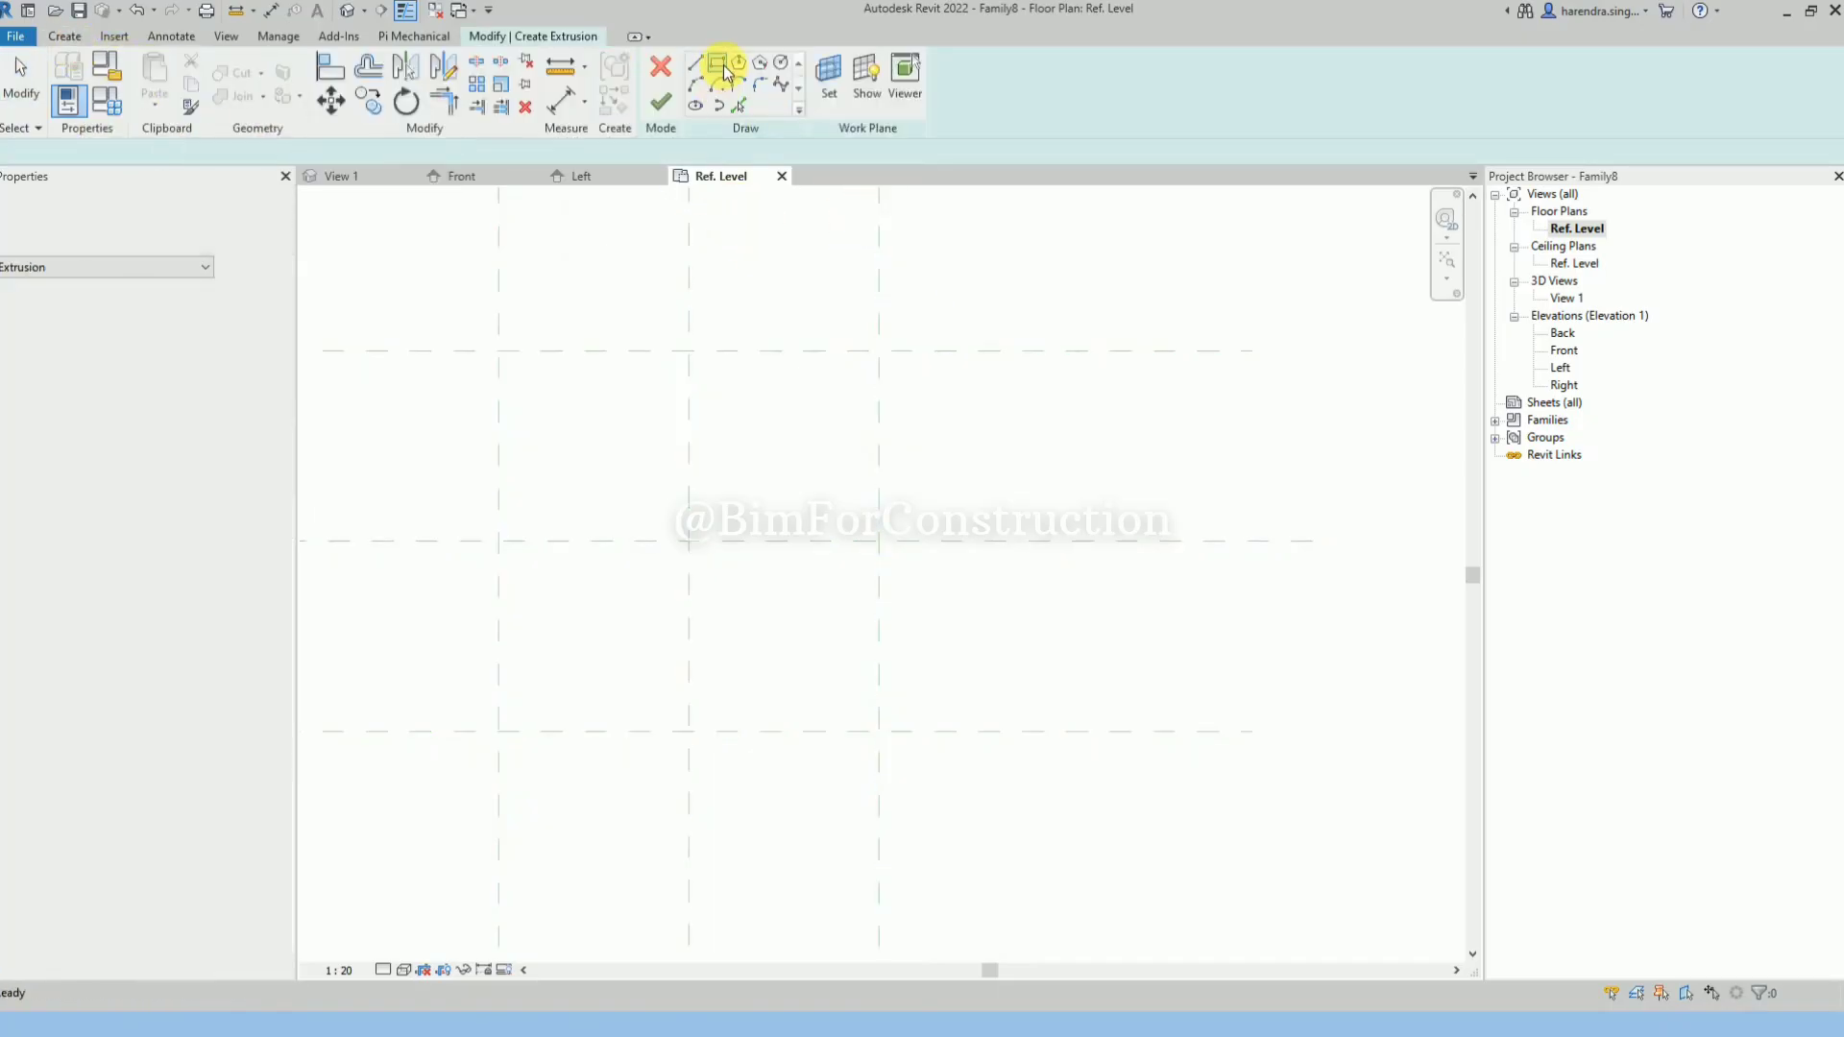
{"action": "left_click", "coordinate": [498, 350]}
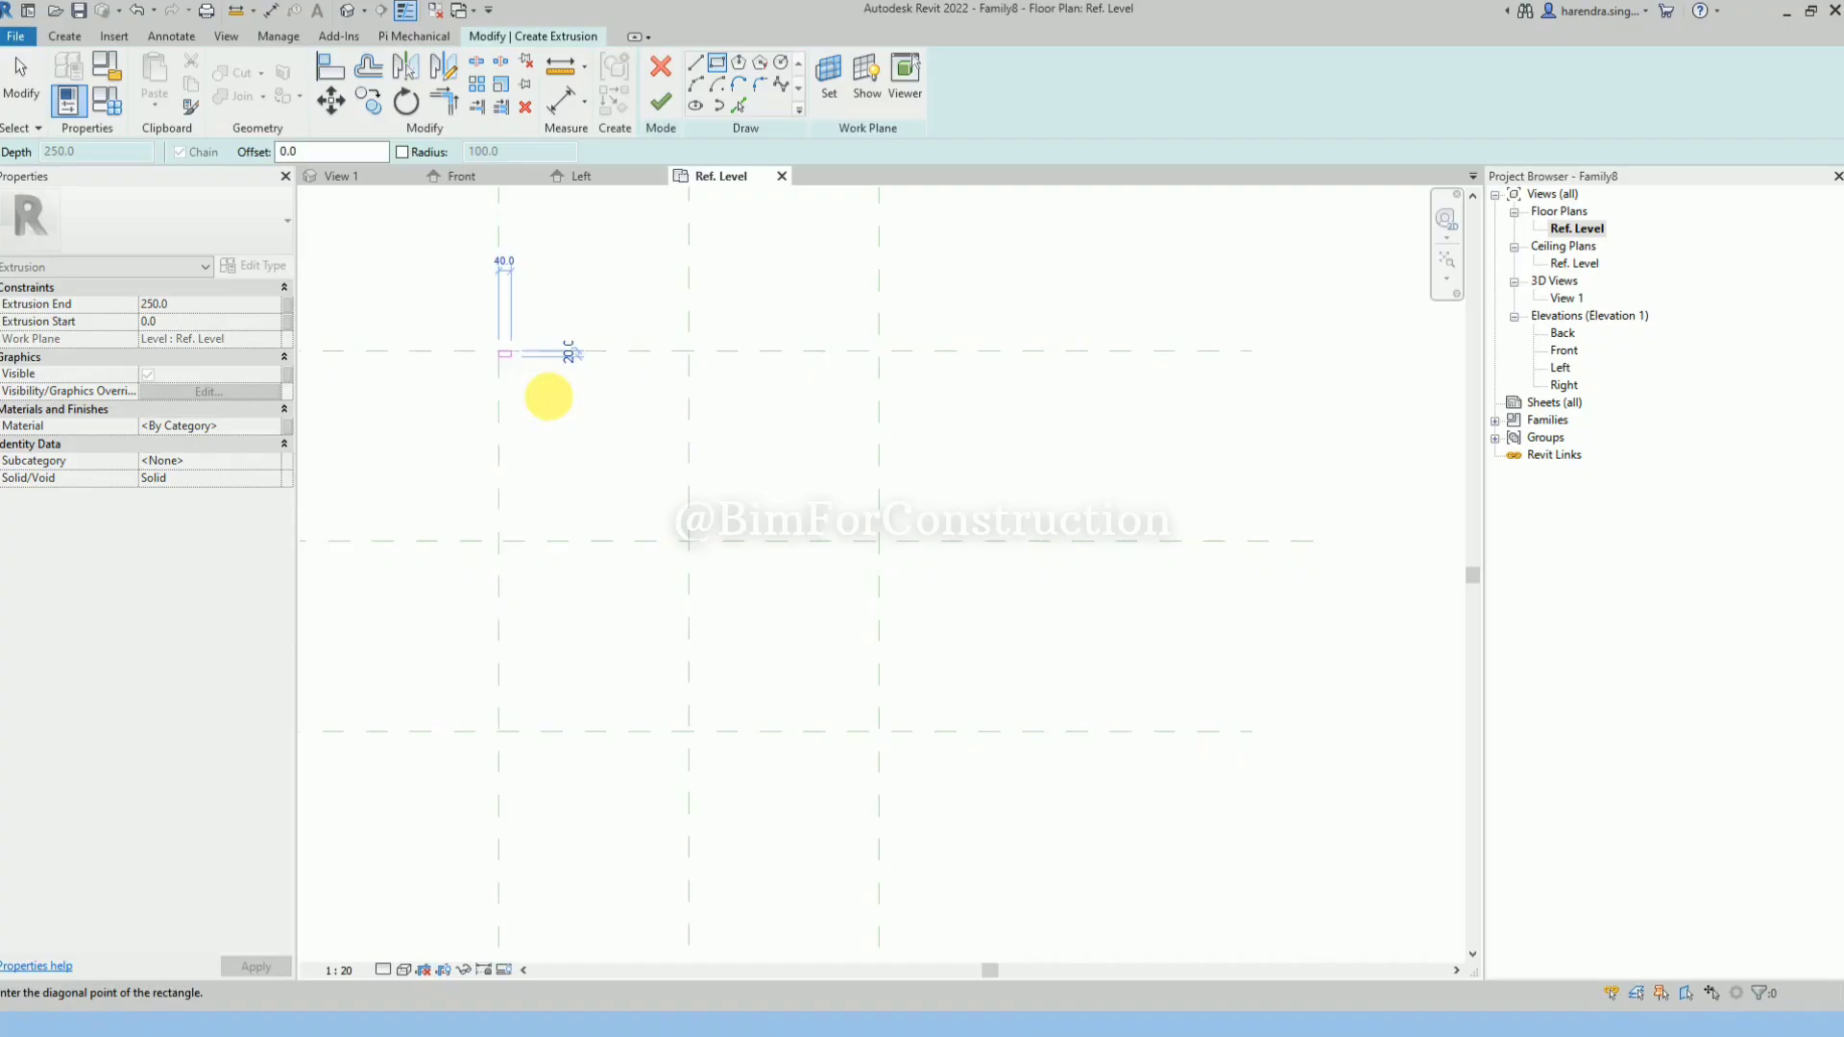
{"action": "left_click", "coordinate": [878, 732]}
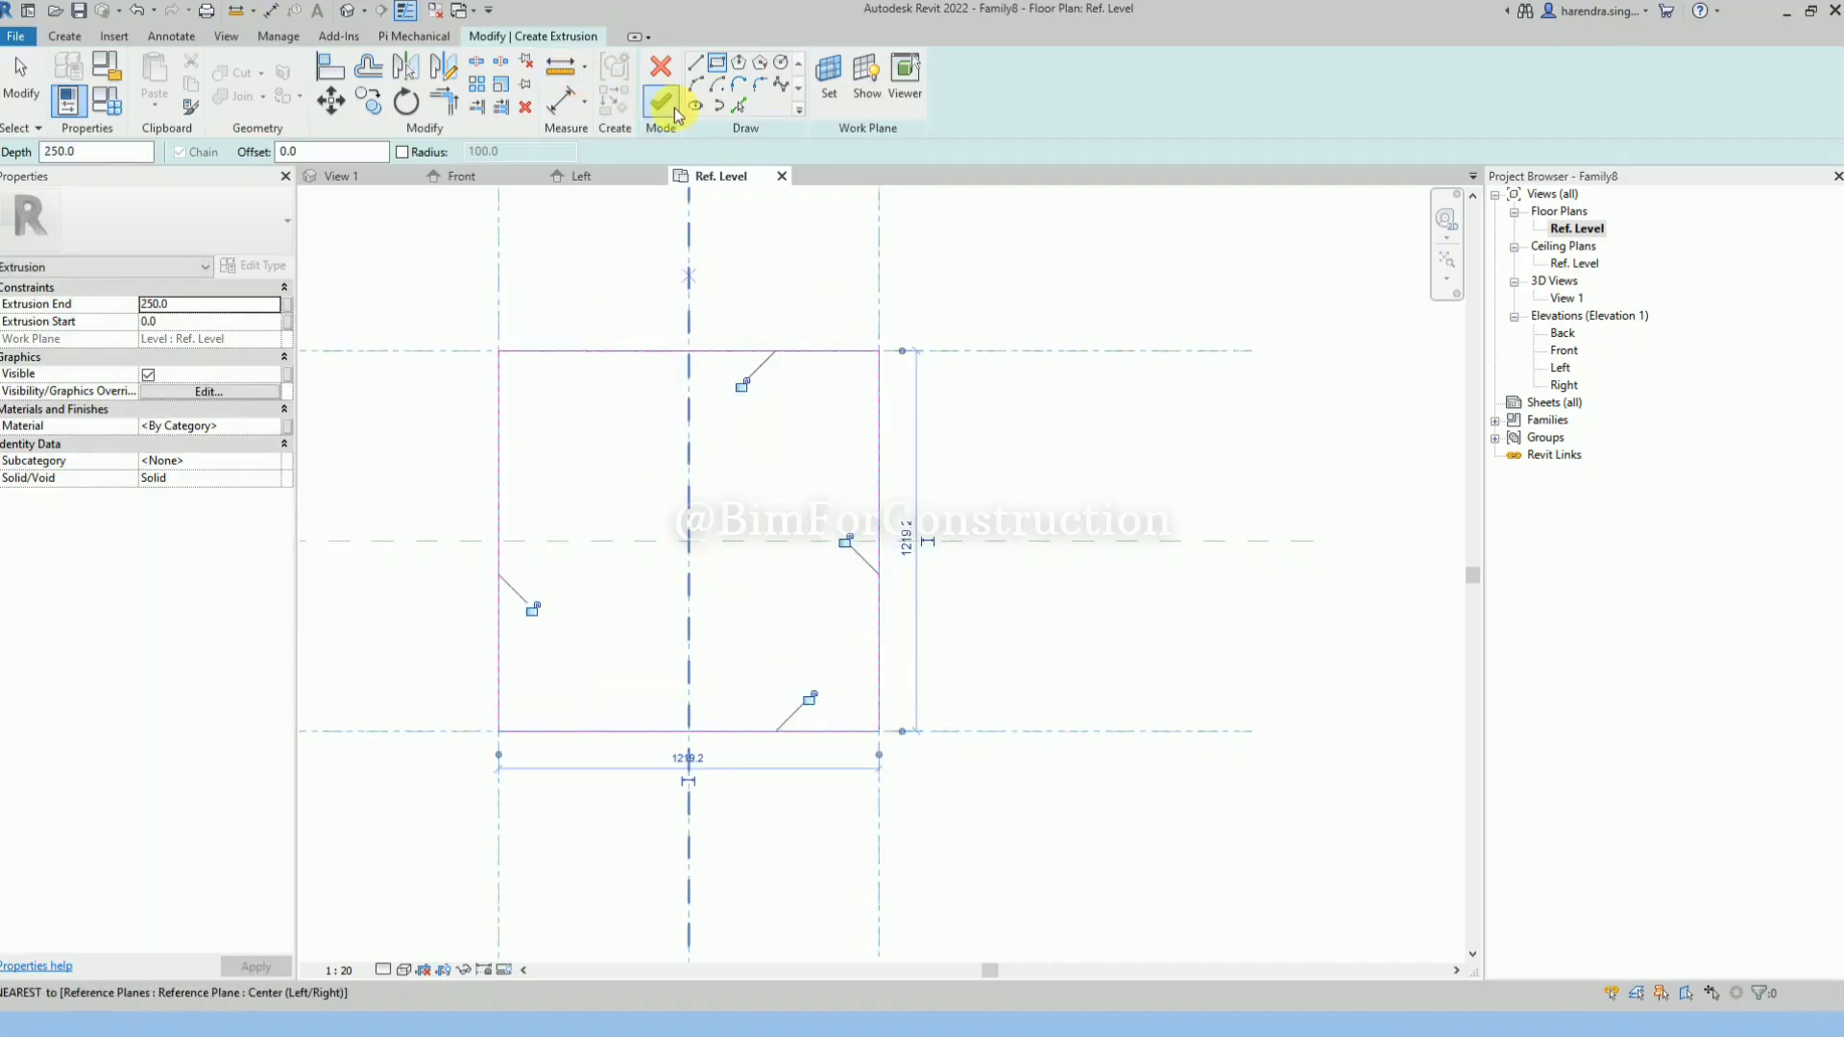
{"action": "left_click", "coordinate": [677, 116]}
Align the extrusion's right and lower edges to their matching reference planes.
{"action": "scroll", "coordinate": [790, 596], "scroll_direction": "down", "scroll_amount": 2}
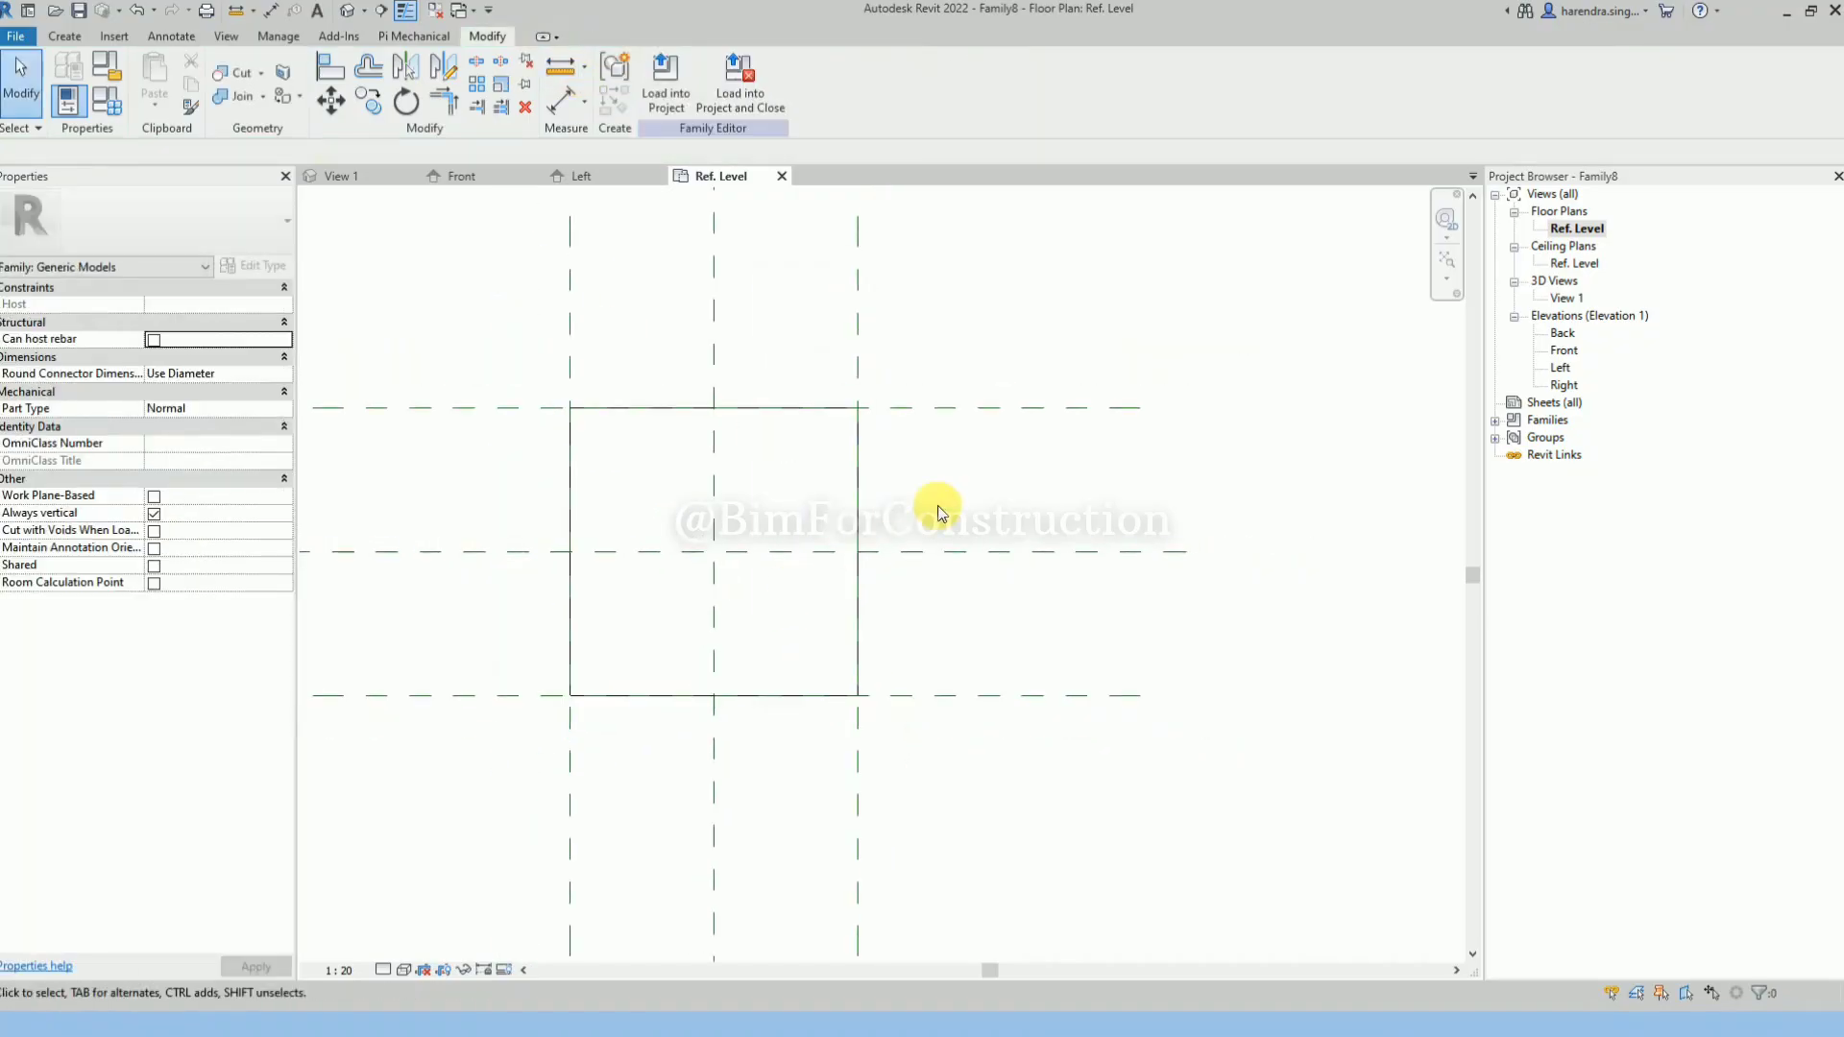
{"action": "key", "text": "a"}
{"action": "key", "text": "l"}
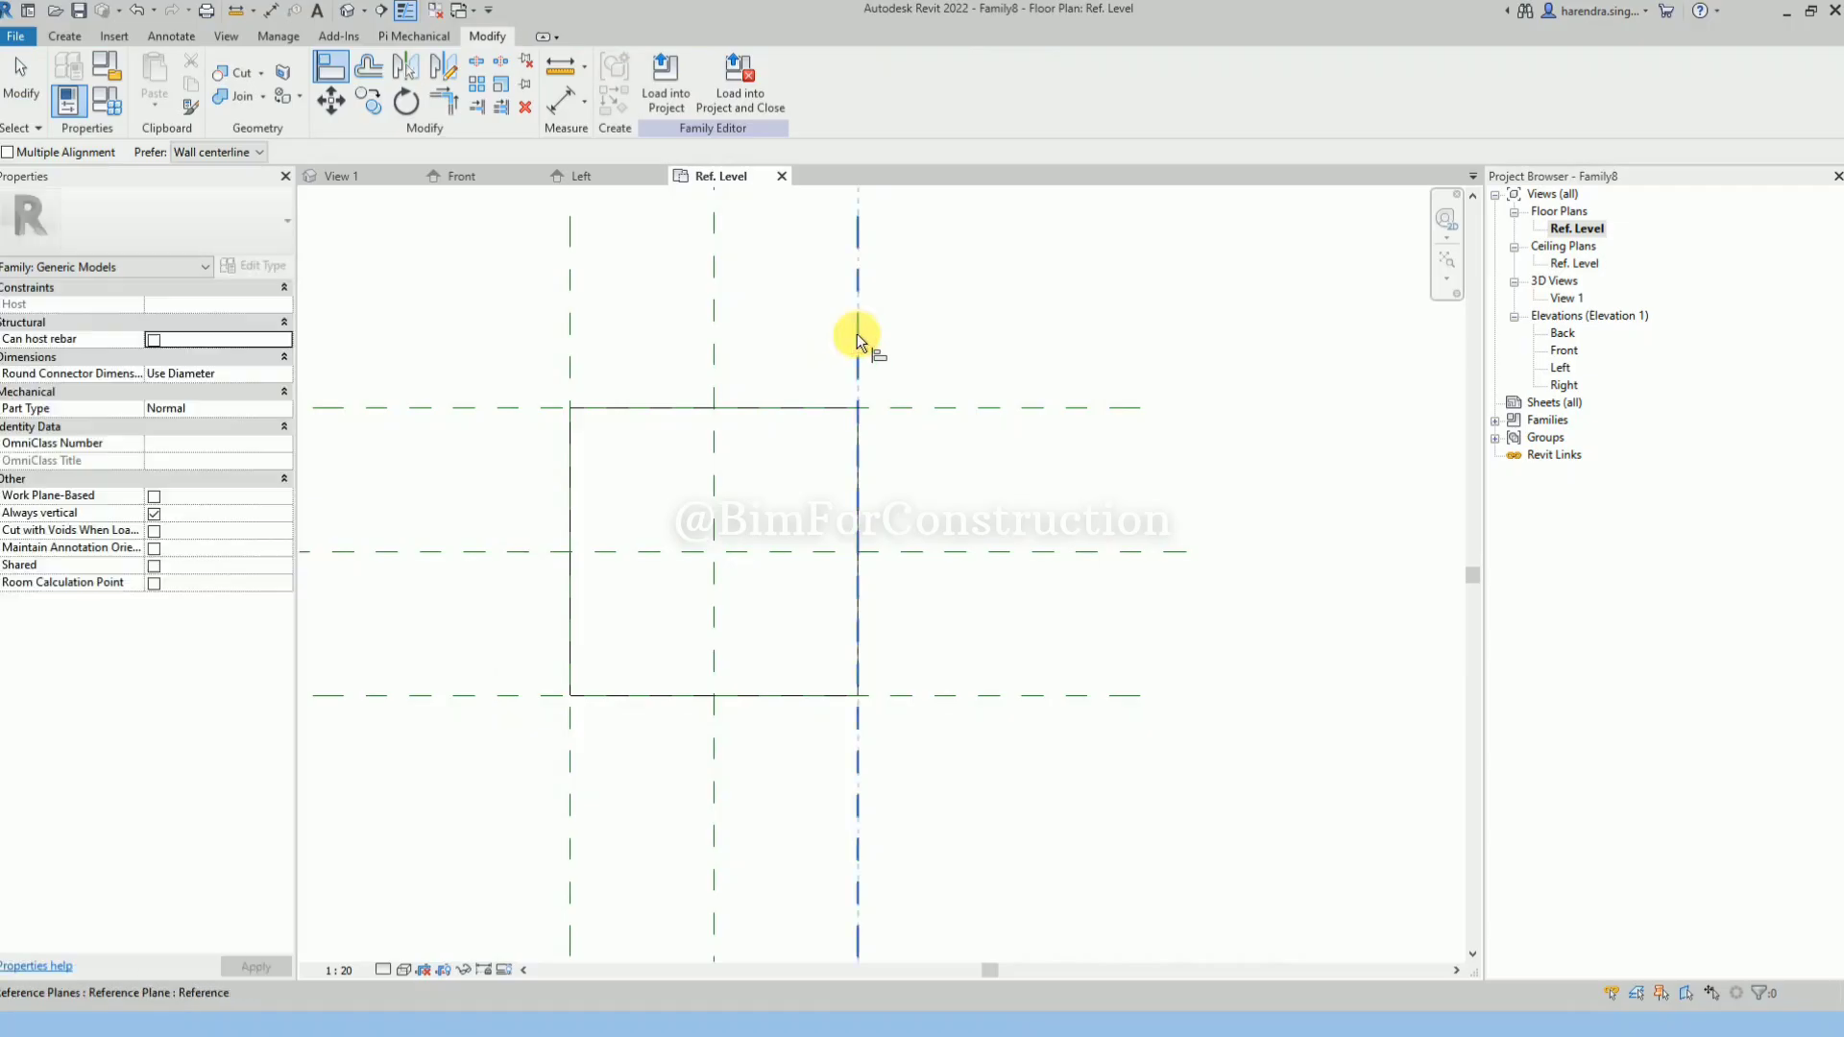
{"action": "left_click", "coordinate": [857, 341]}
{"action": "left_click", "coordinate": [864, 516]}
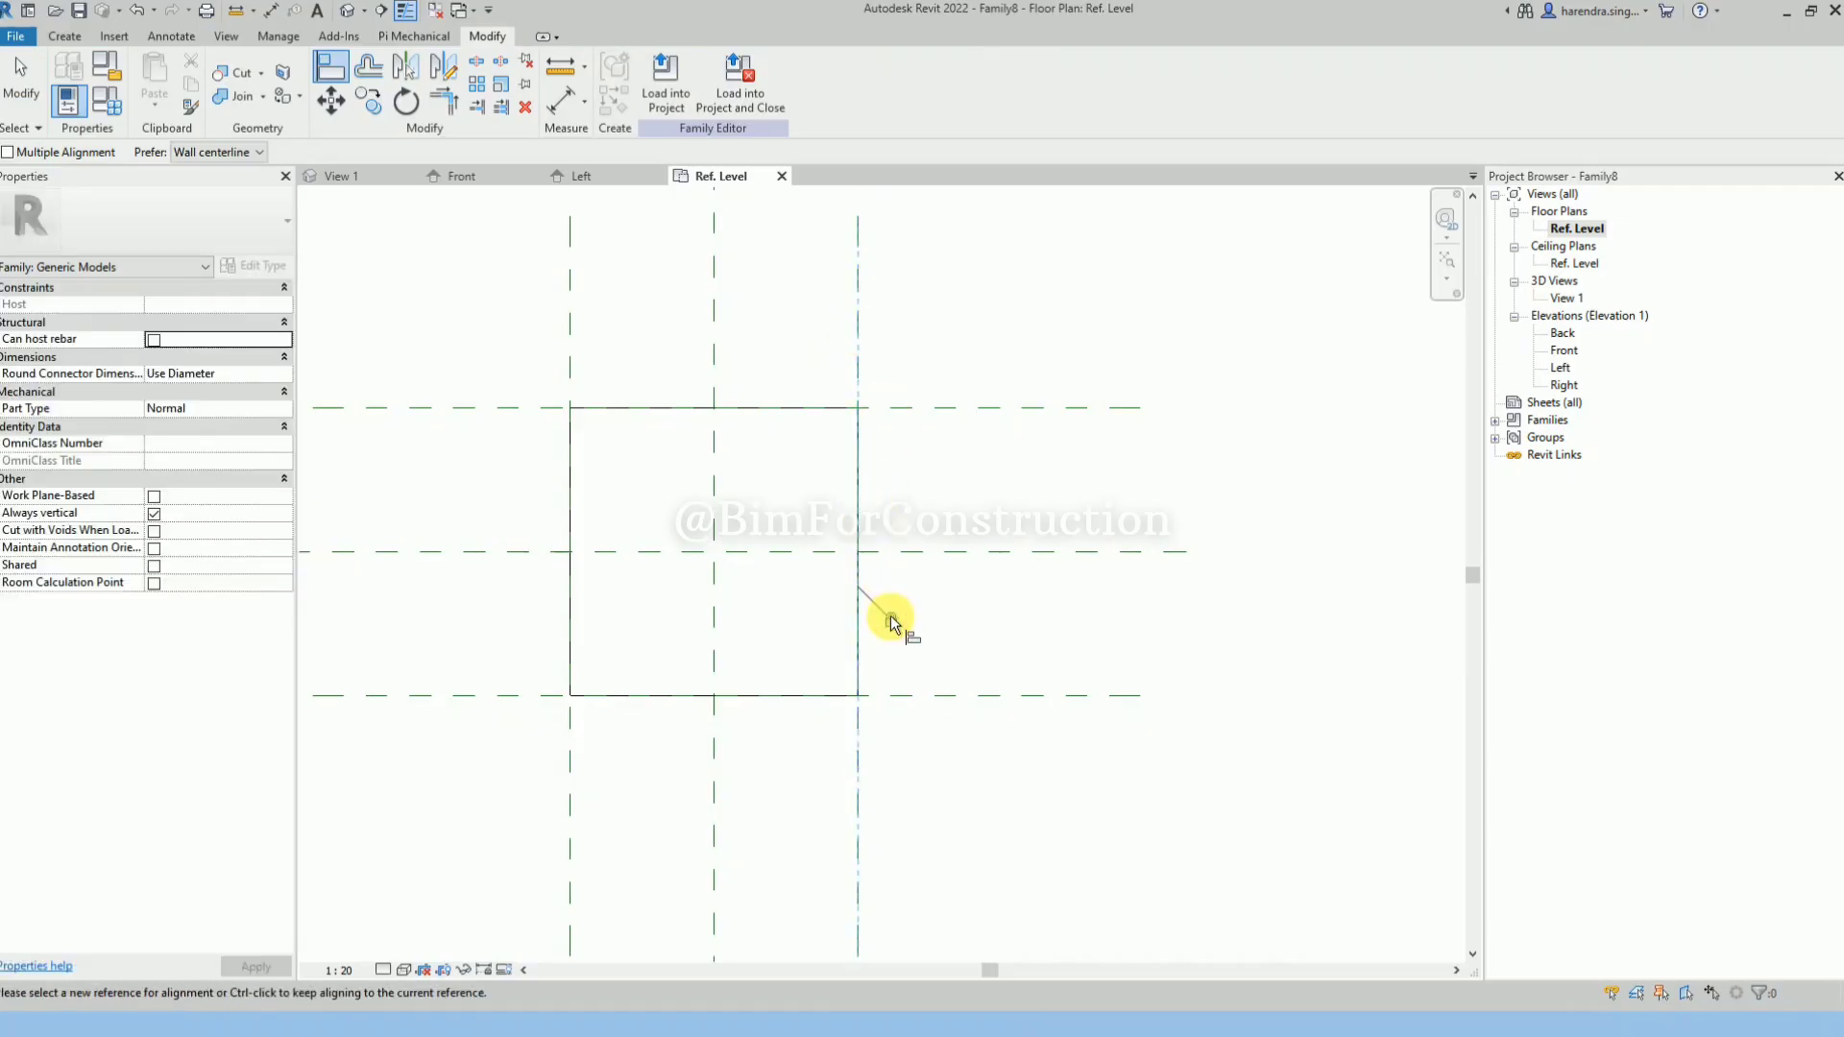
{"action": "left_click", "coordinate": [869, 696]}
{"action": "left_click", "coordinate": [715, 697]}
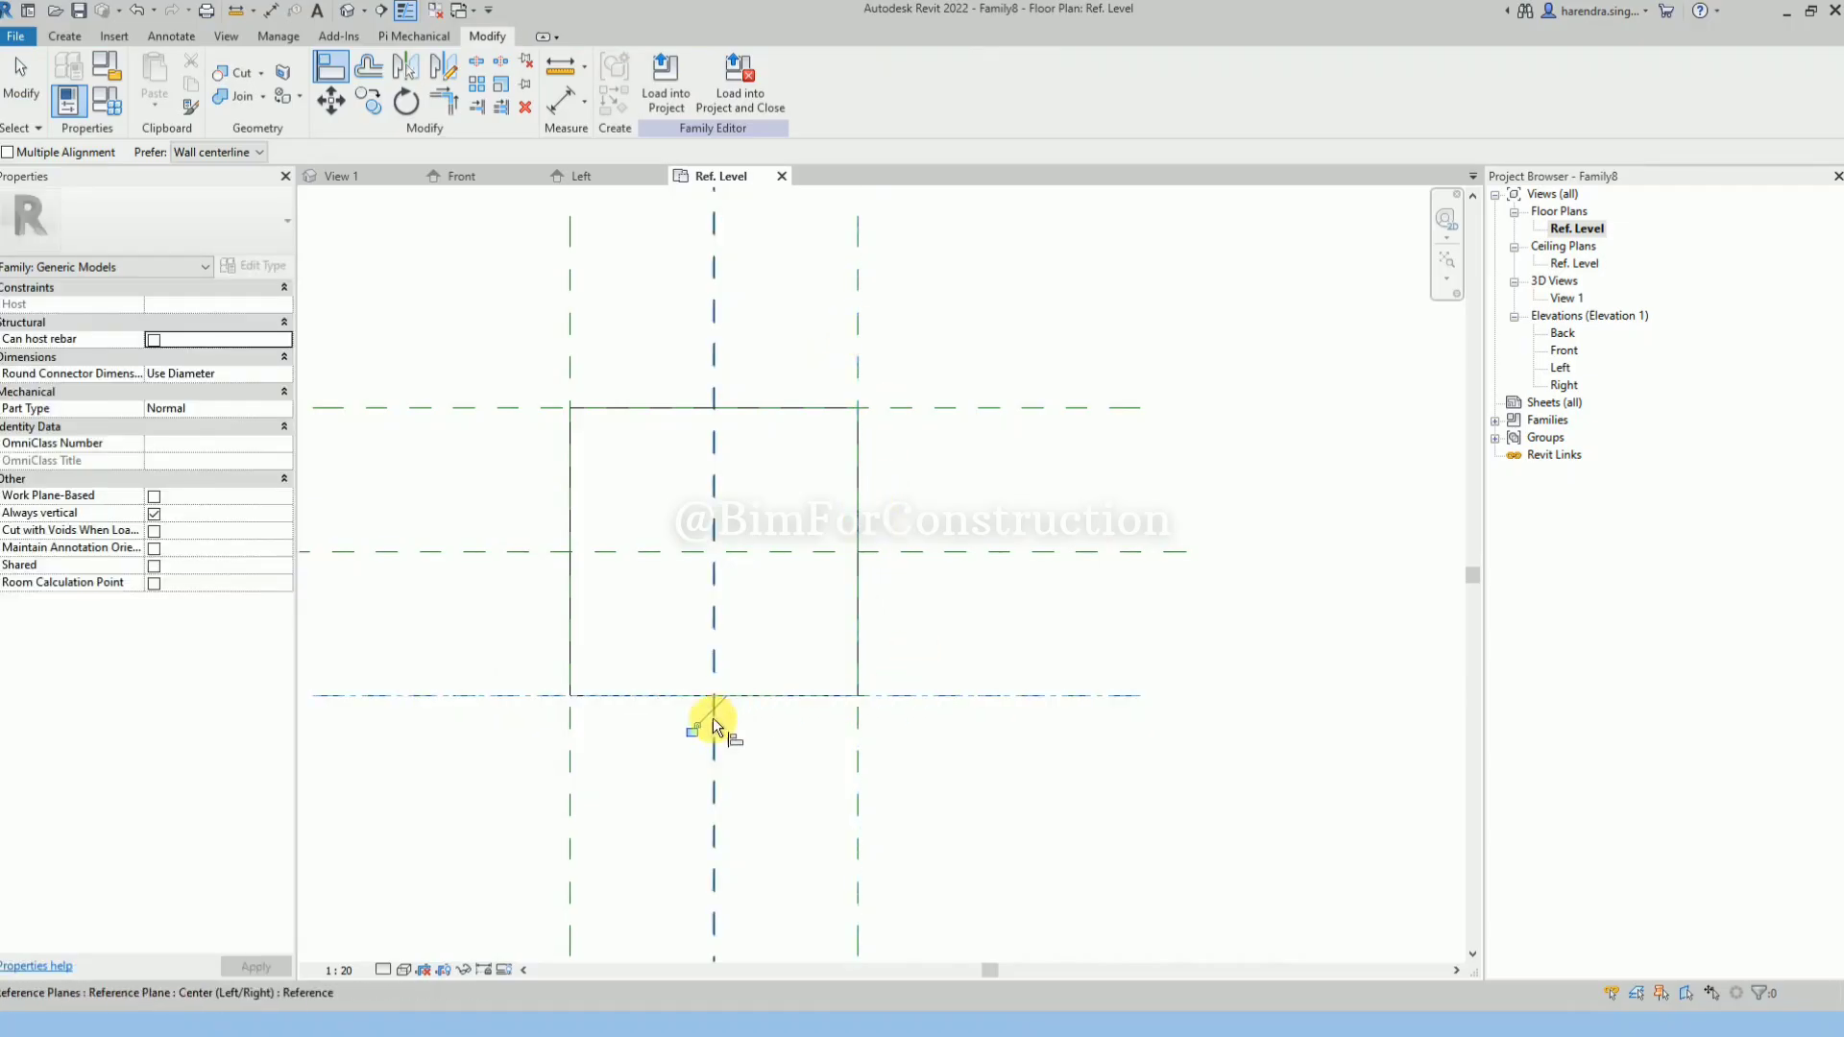
Align the extrusion's left and upper edges to their matching reference planes and end the Align command.
{"action": "left_click", "coordinate": [569, 767]}
{"action": "left_click", "coordinate": [571, 642]}
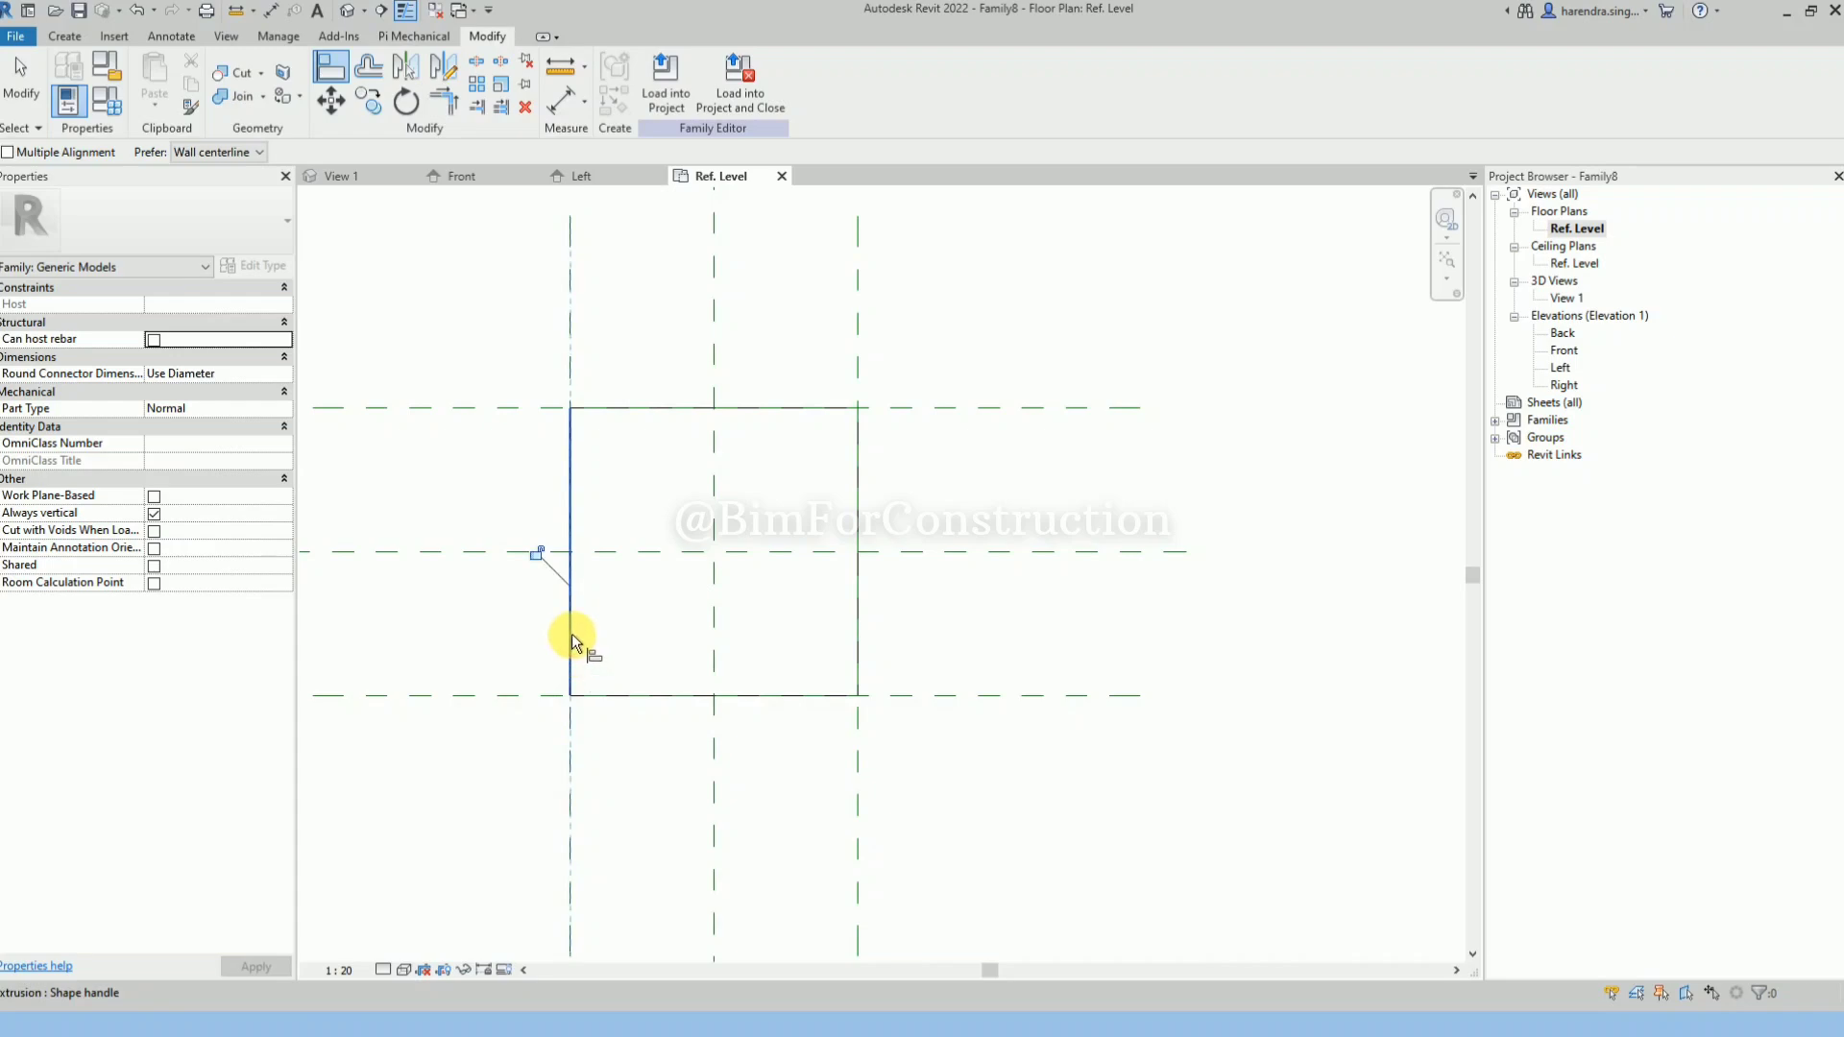
{"action": "left_click", "coordinate": [503, 411]}
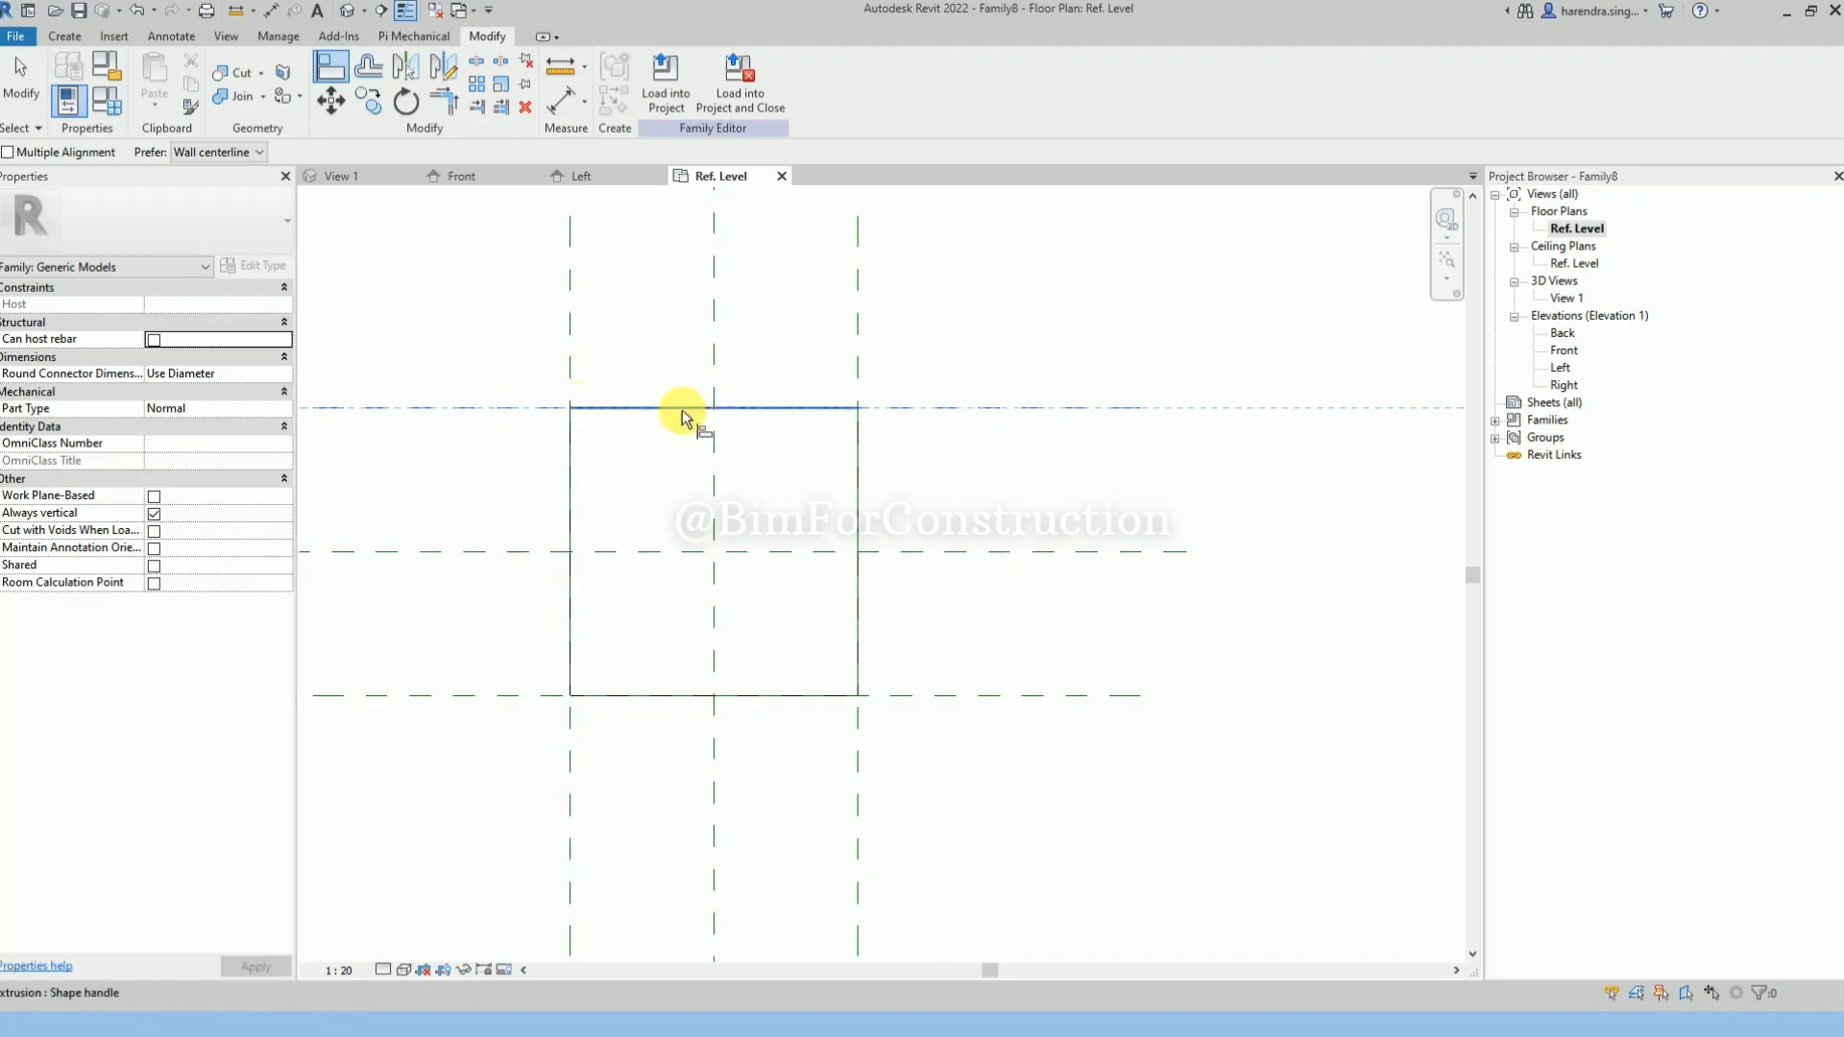
{"action": "left_click", "coordinate": [698, 413]}
{"action": "scroll", "coordinate": [776, 521], "scroll_direction": "down", "scroll_amount": 4}
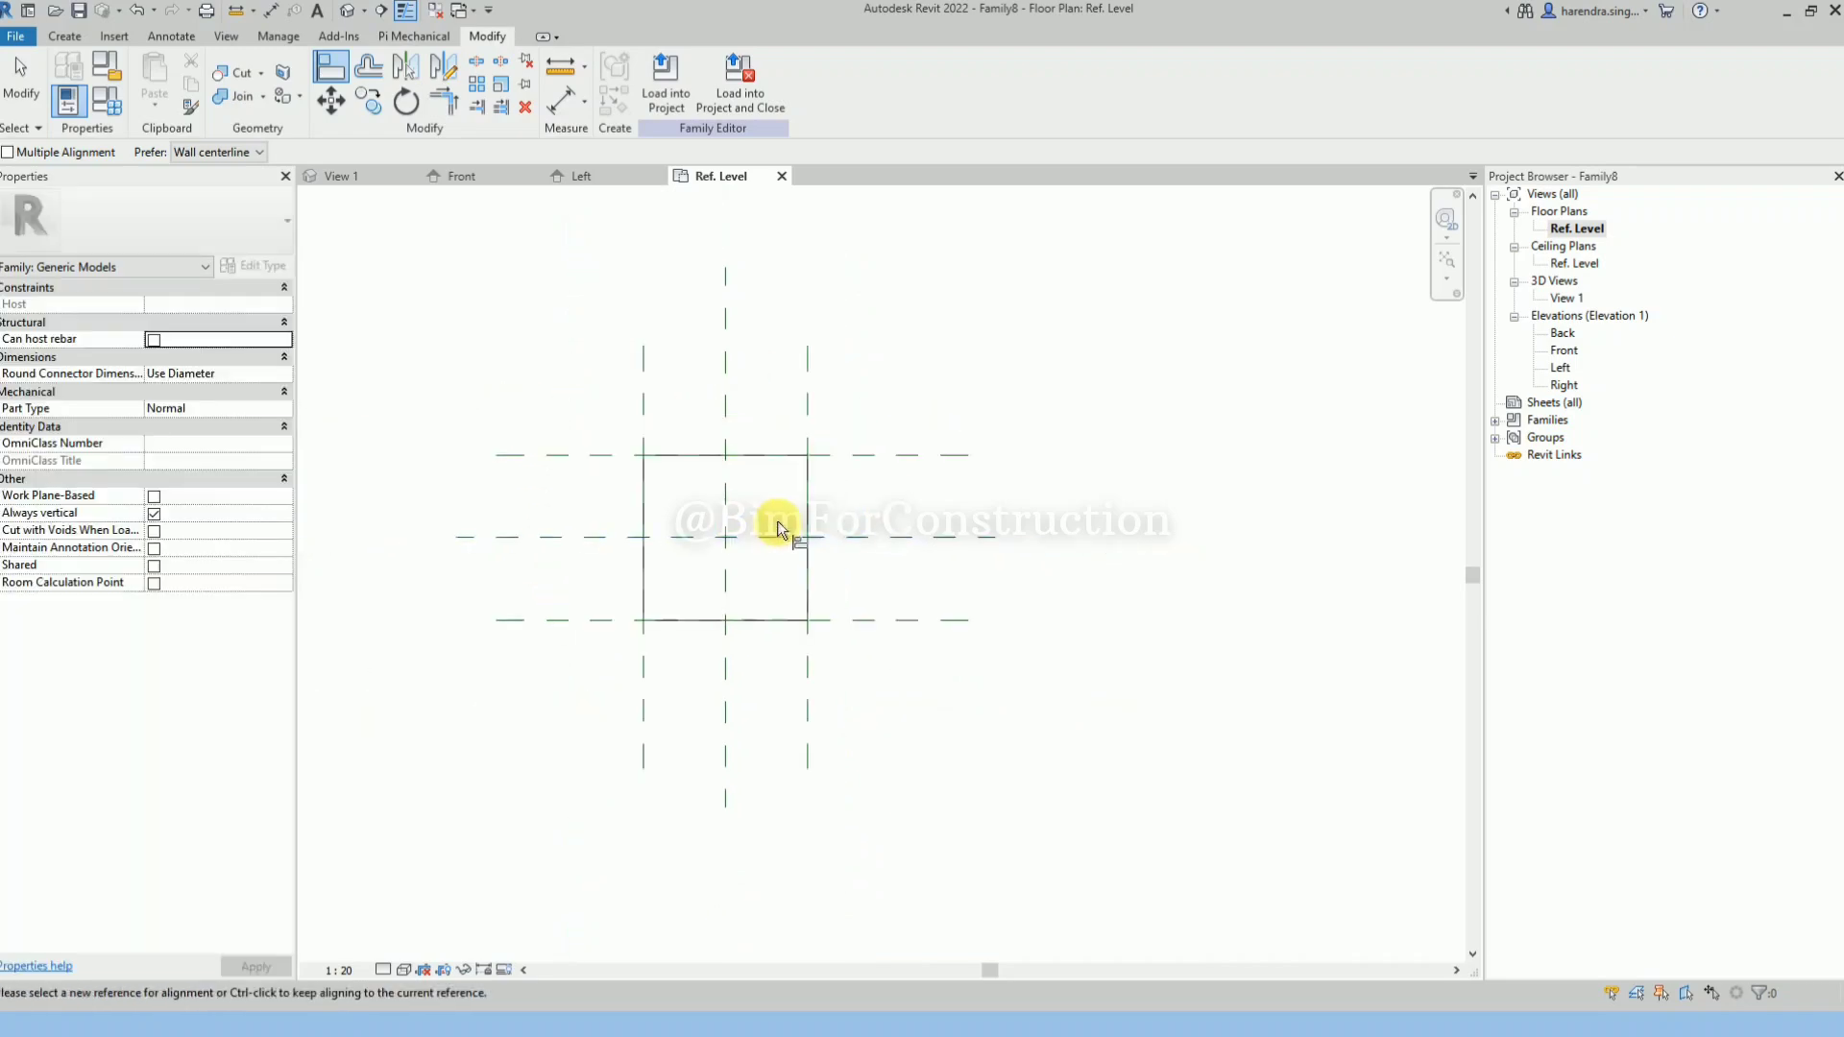
{"action": "key", "text": "Escape"}
{"action": "key", "text": "Escape"}
{"action": "double_click", "coordinate": [874, 477]}
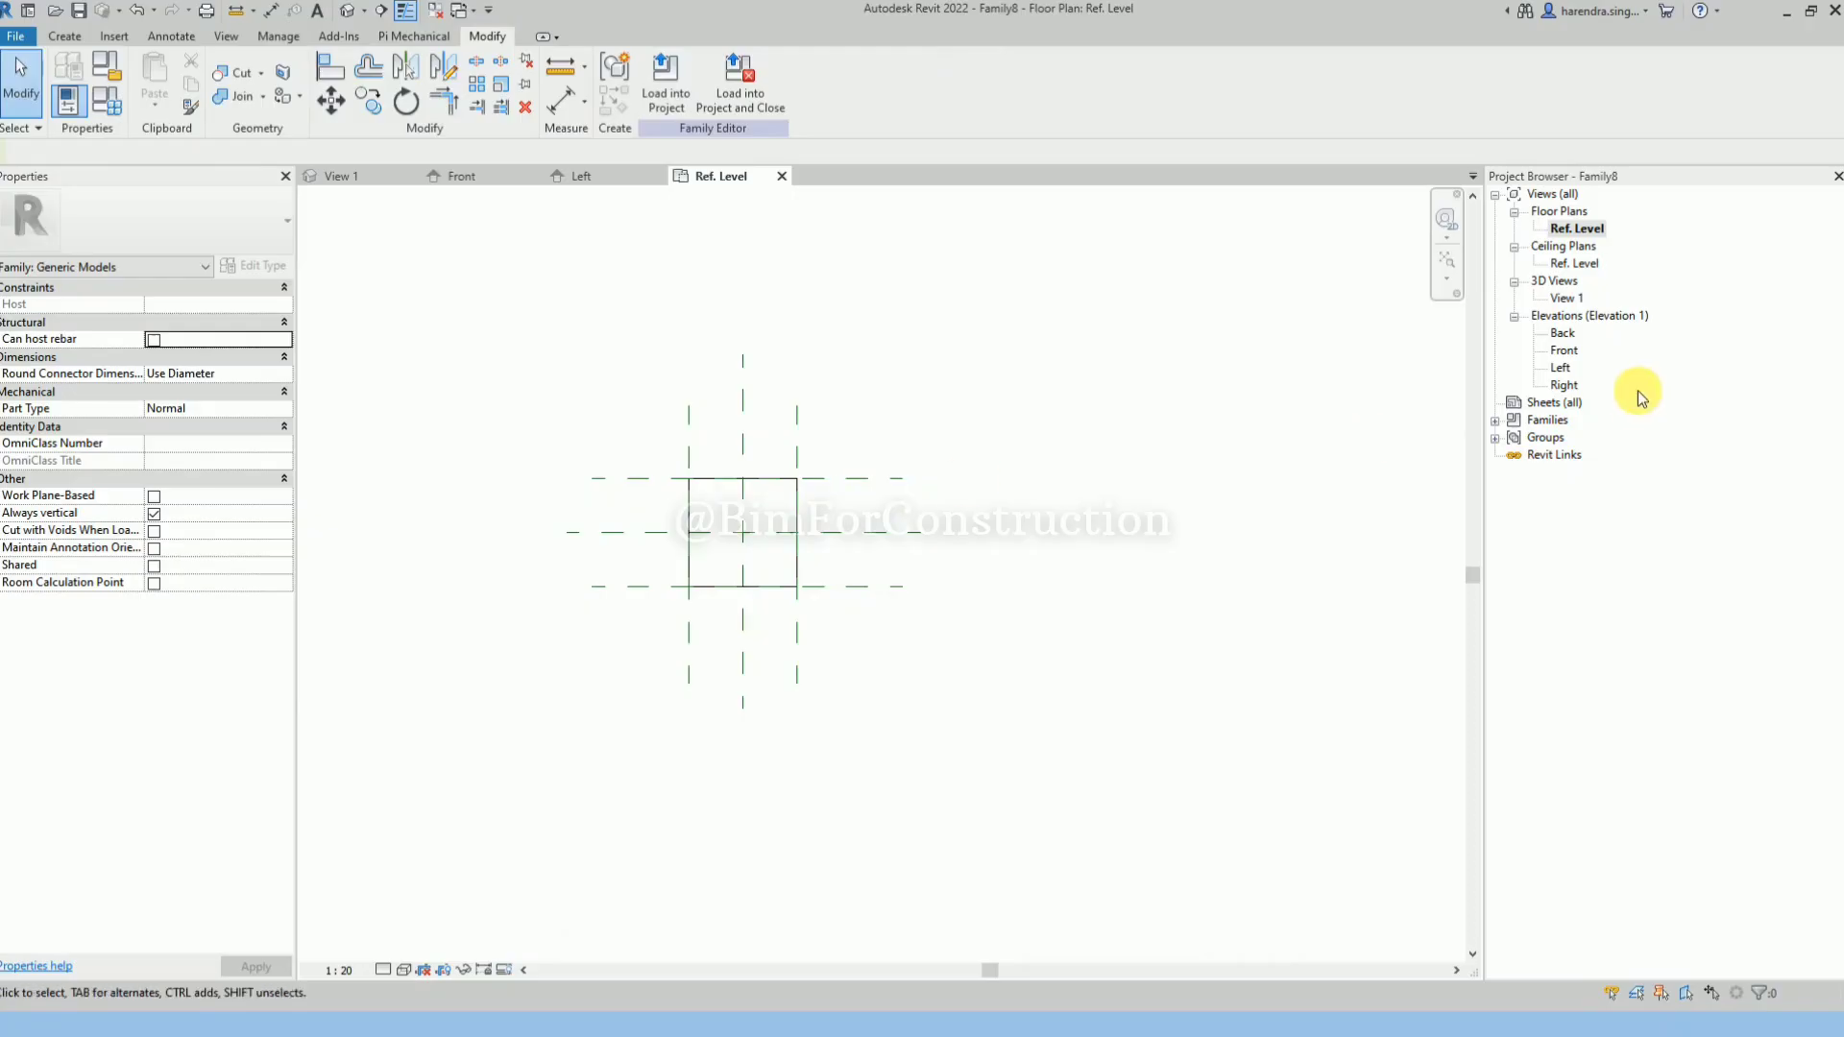
{"action": "scroll", "coordinate": [836, 543], "scroll_direction": "up", "scroll_amount": 2}
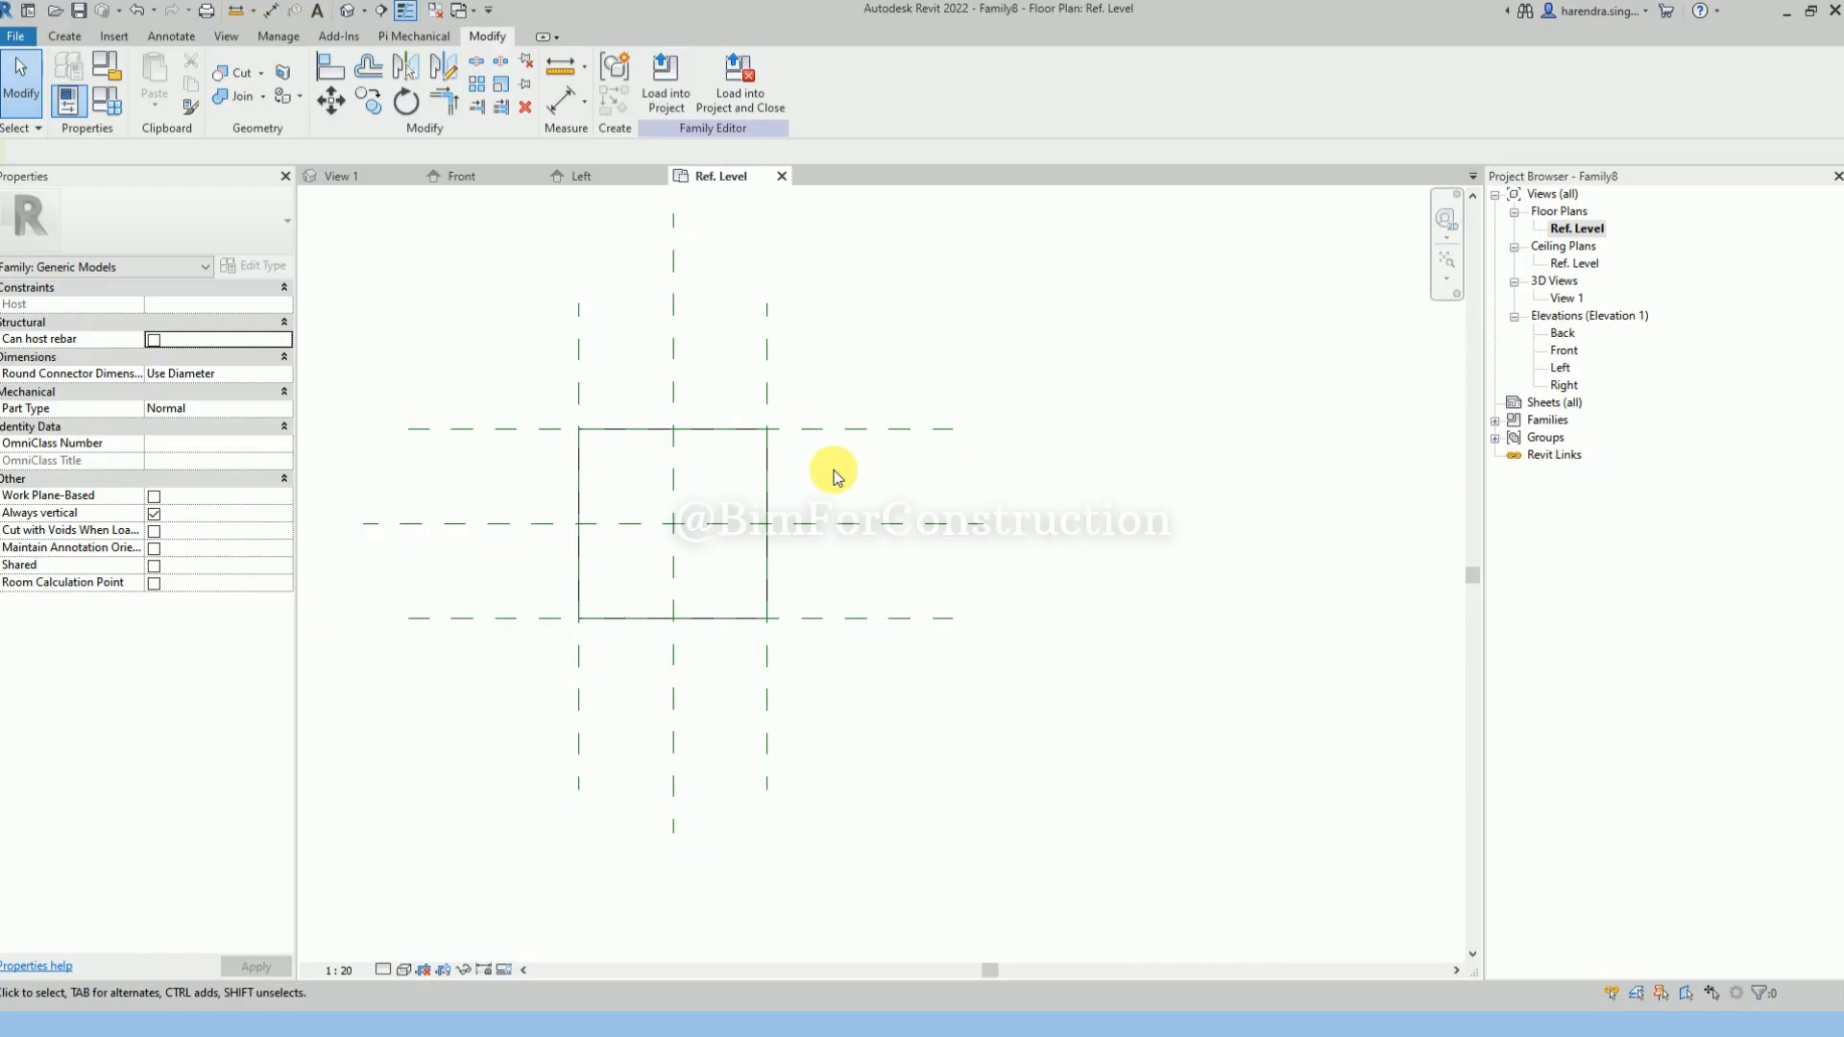
Dimension across the left, center and right vertical reference planes above the square and make the spacing equal.
{"action": "key", "text": "d"}
{"action": "key", "text": "i"}
{"action": "left_click", "coordinate": [579, 389]}
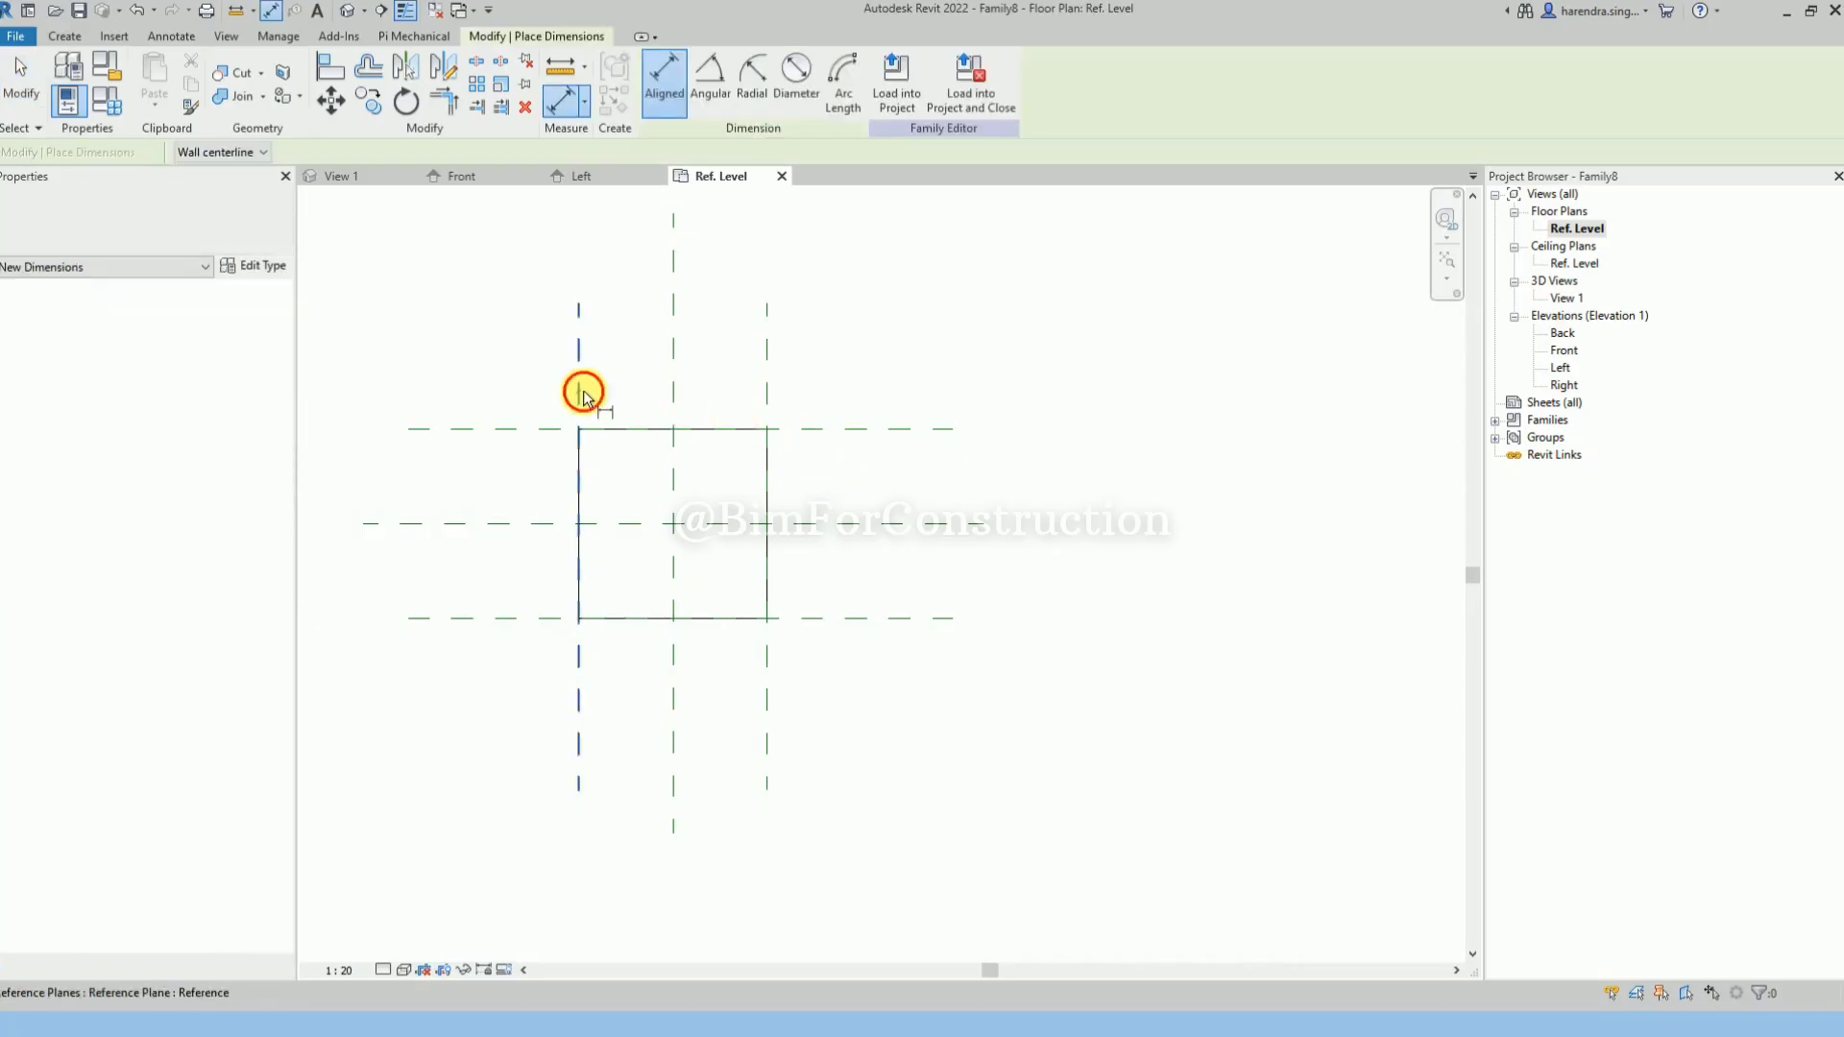
{"action": "left_click", "coordinate": [673, 389]}
{"action": "left_click", "coordinate": [769, 389]}
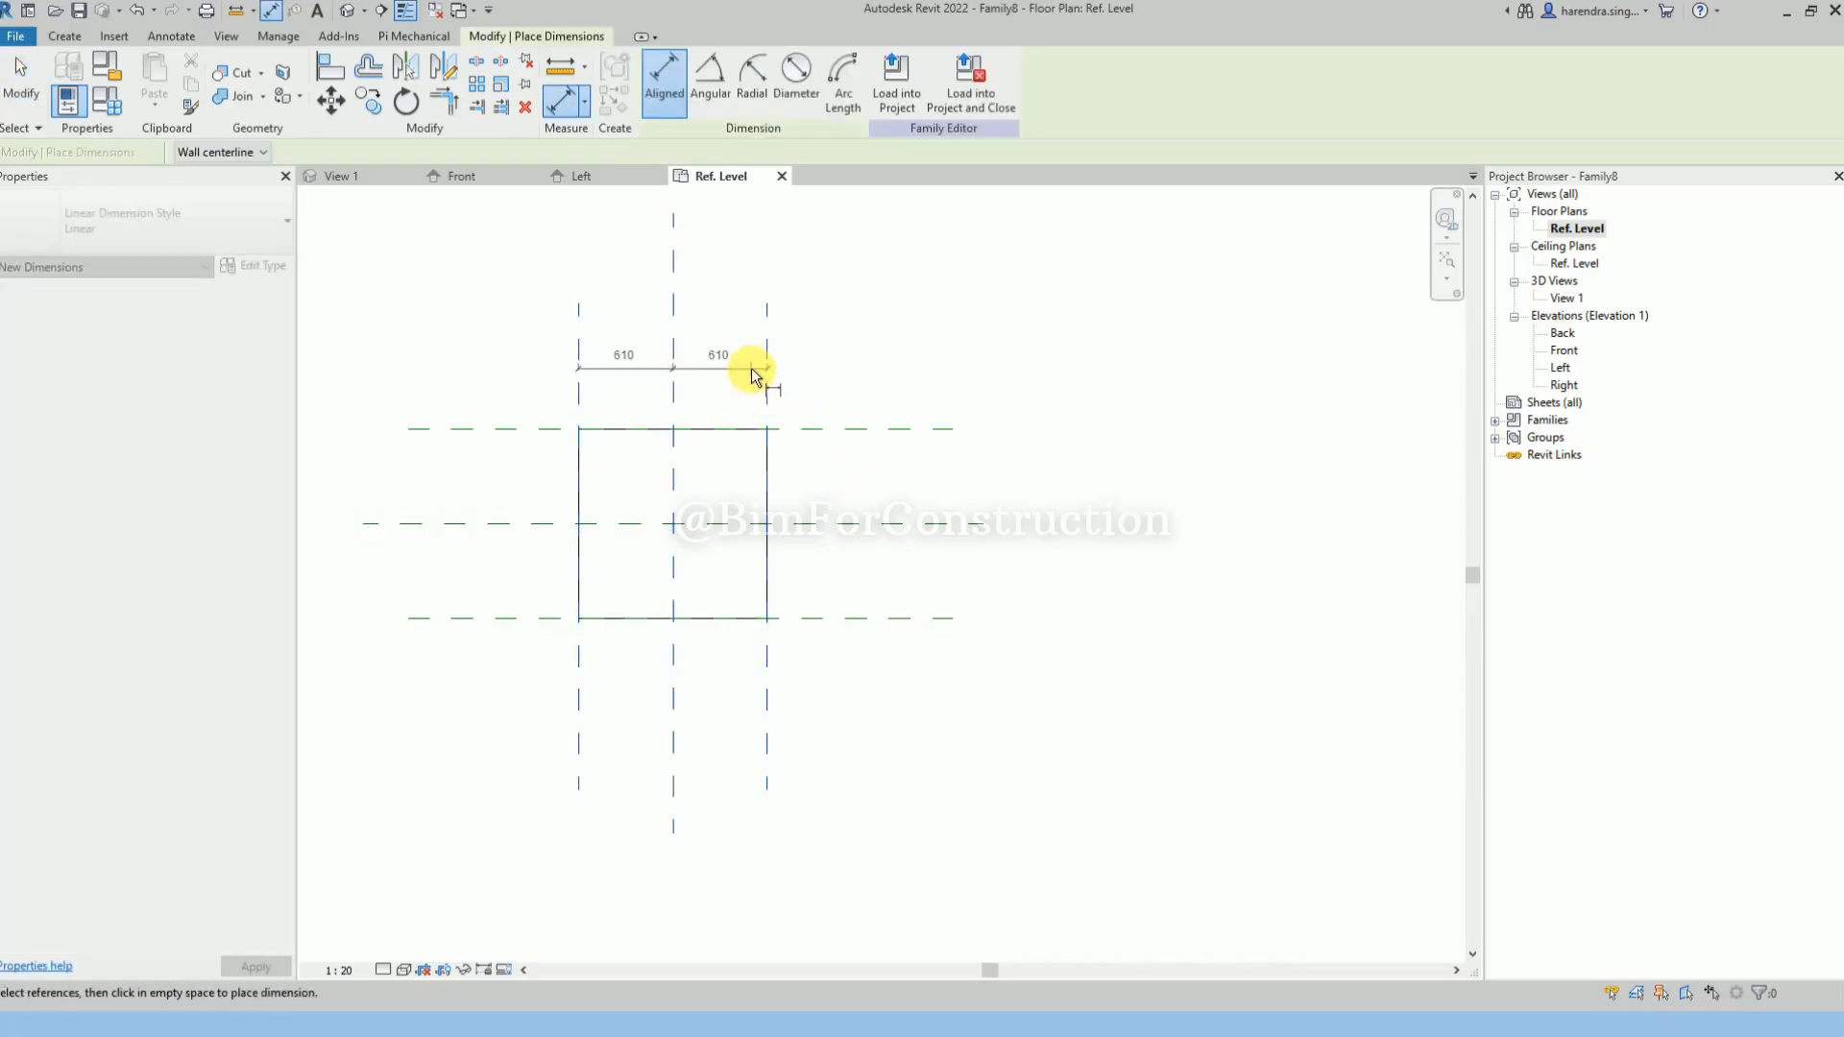
{"action": "scroll", "coordinate": [746, 366], "scroll_direction": "up", "scroll_amount": 2}
{"action": "left_click", "coordinate": [746, 366]}
{"action": "left_click", "coordinate": [651, 314]}
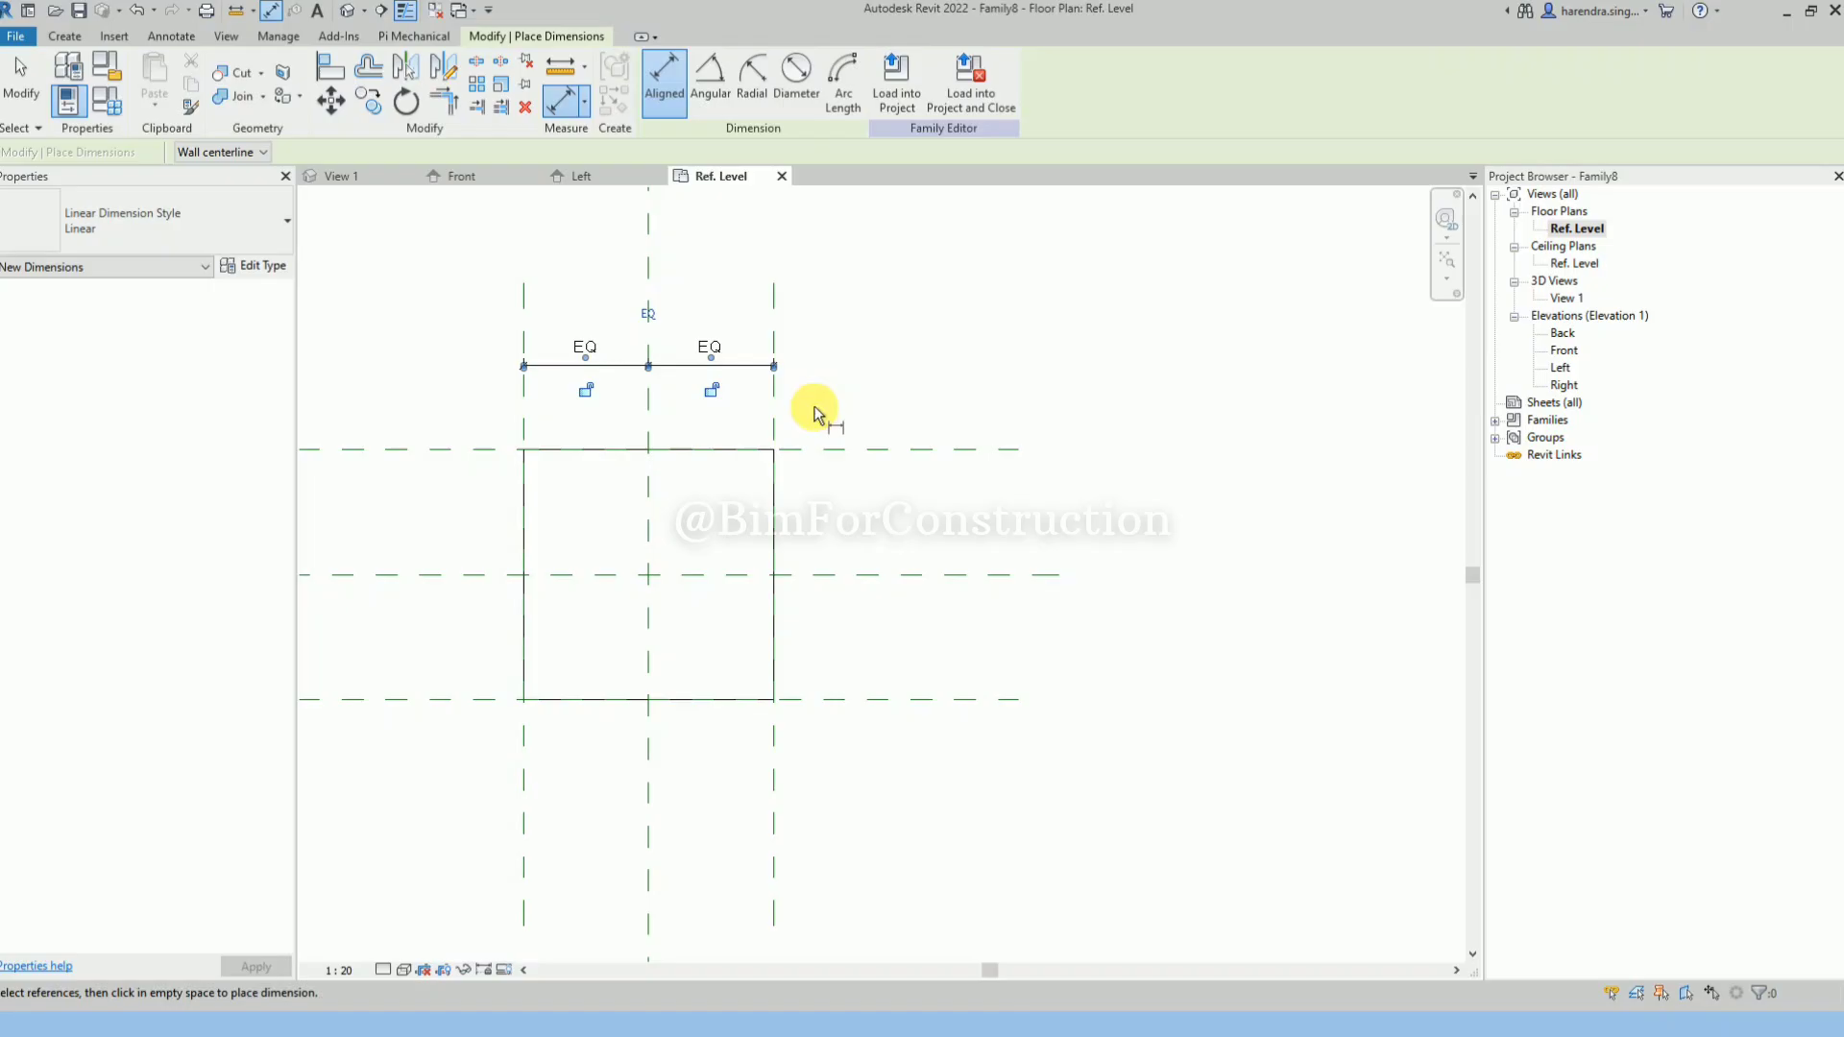
Dimension across the upper, center and lower horizontal reference planes beside the square and make the spacing equal.
{"action": "left_click", "coordinate": [846, 448]}
{"action": "left_click", "coordinate": [858, 575]}
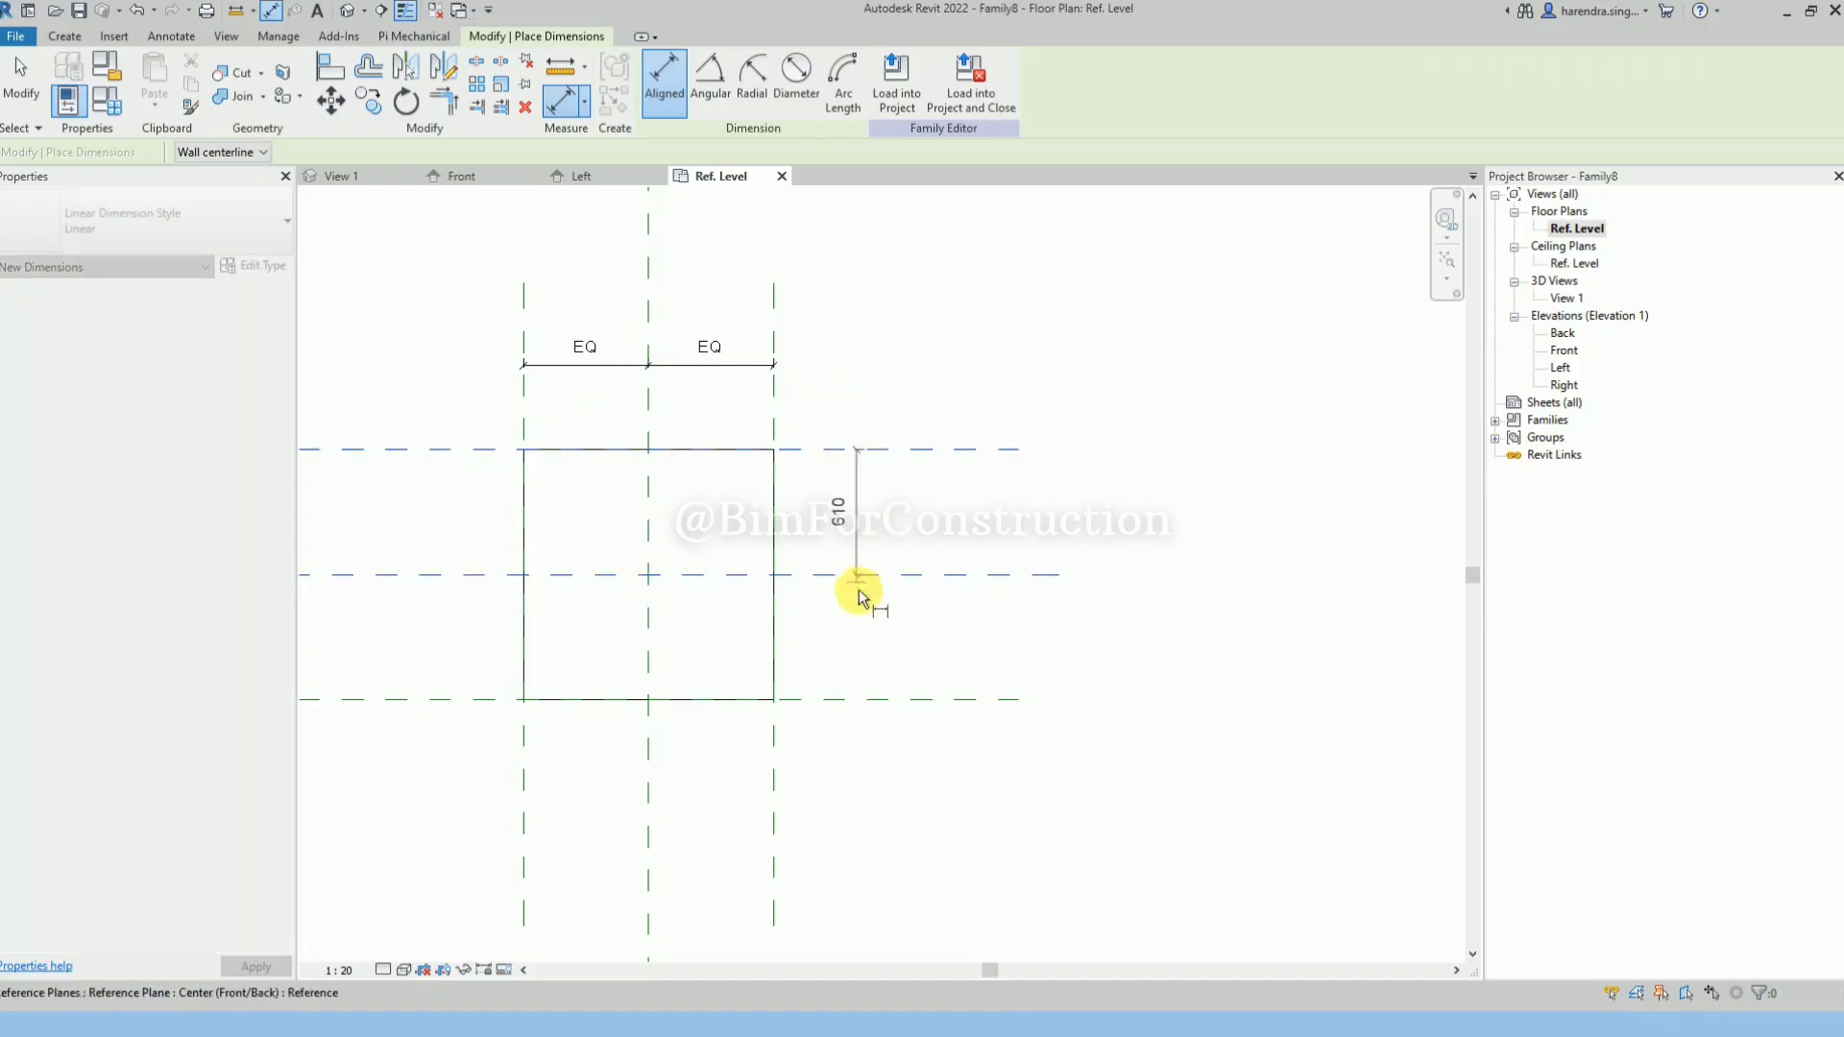
{"action": "left_click", "coordinate": [876, 699]}
{"action": "left_click", "coordinate": [870, 749]}
{"action": "left_click", "coordinate": [922, 577]}
{"action": "scroll", "coordinate": [909, 648], "scroll_direction": "down", "scroll_amount": 1}
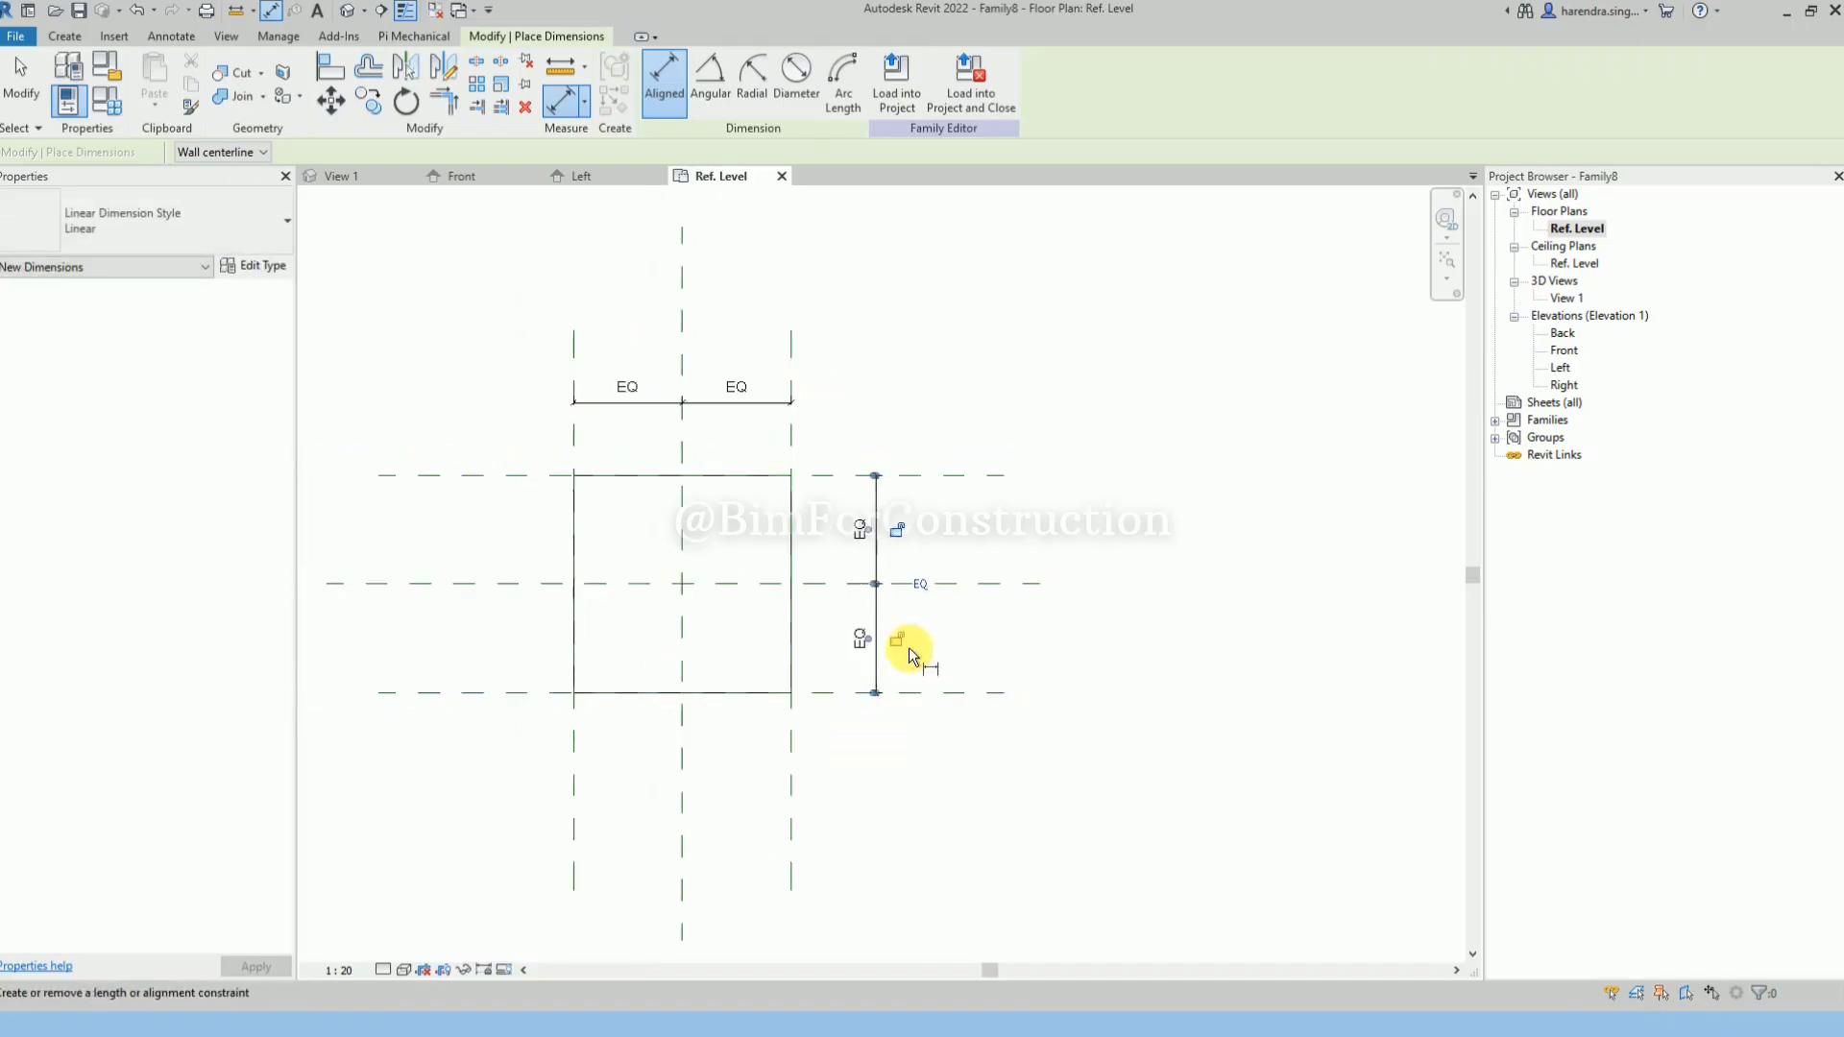
Add overall dimensions between the outer horizontal planes and between the outer vertical planes, outside the equality dimensions.
{"action": "left_click", "coordinate": [943, 474]}
{"action": "left_click", "coordinate": [942, 693]}
{"action": "left_click", "coordinate": [932, 702]}
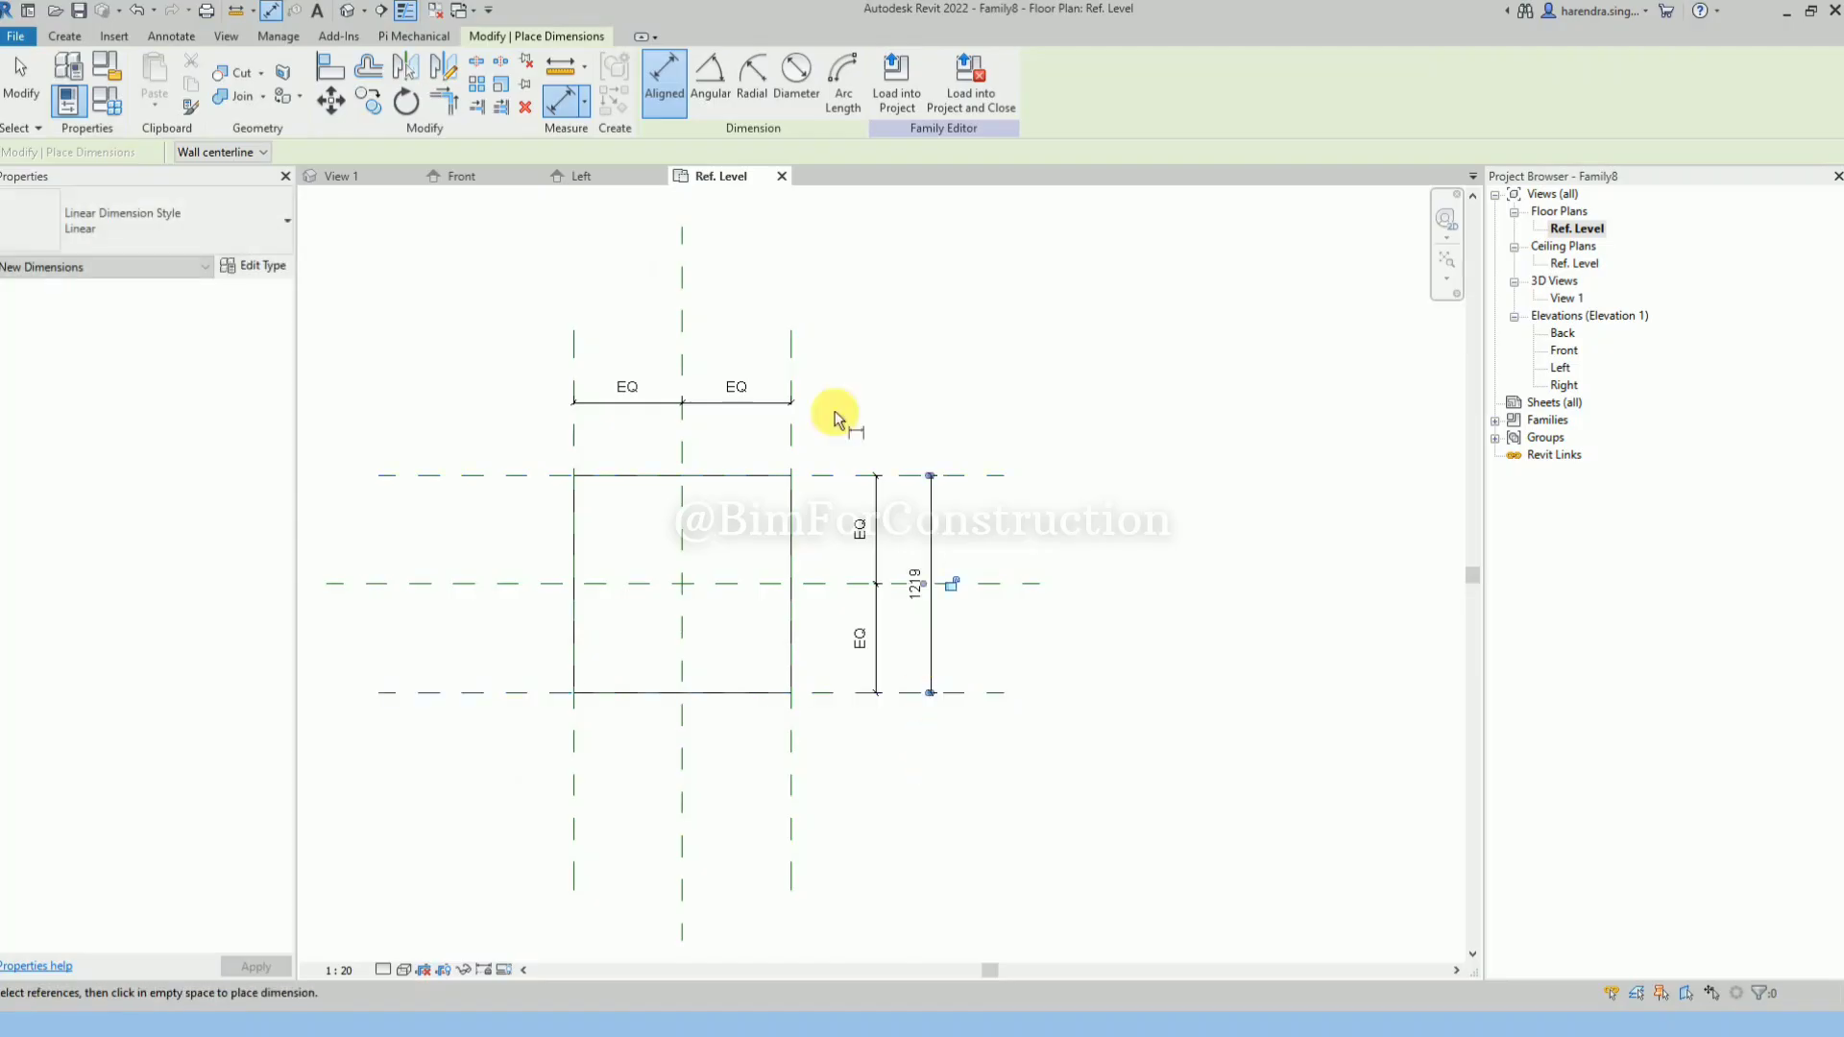
{"action": "left_click", "coordinate": [791, 371]}
{"action": "left_click", "coordinate": [576, 365]}
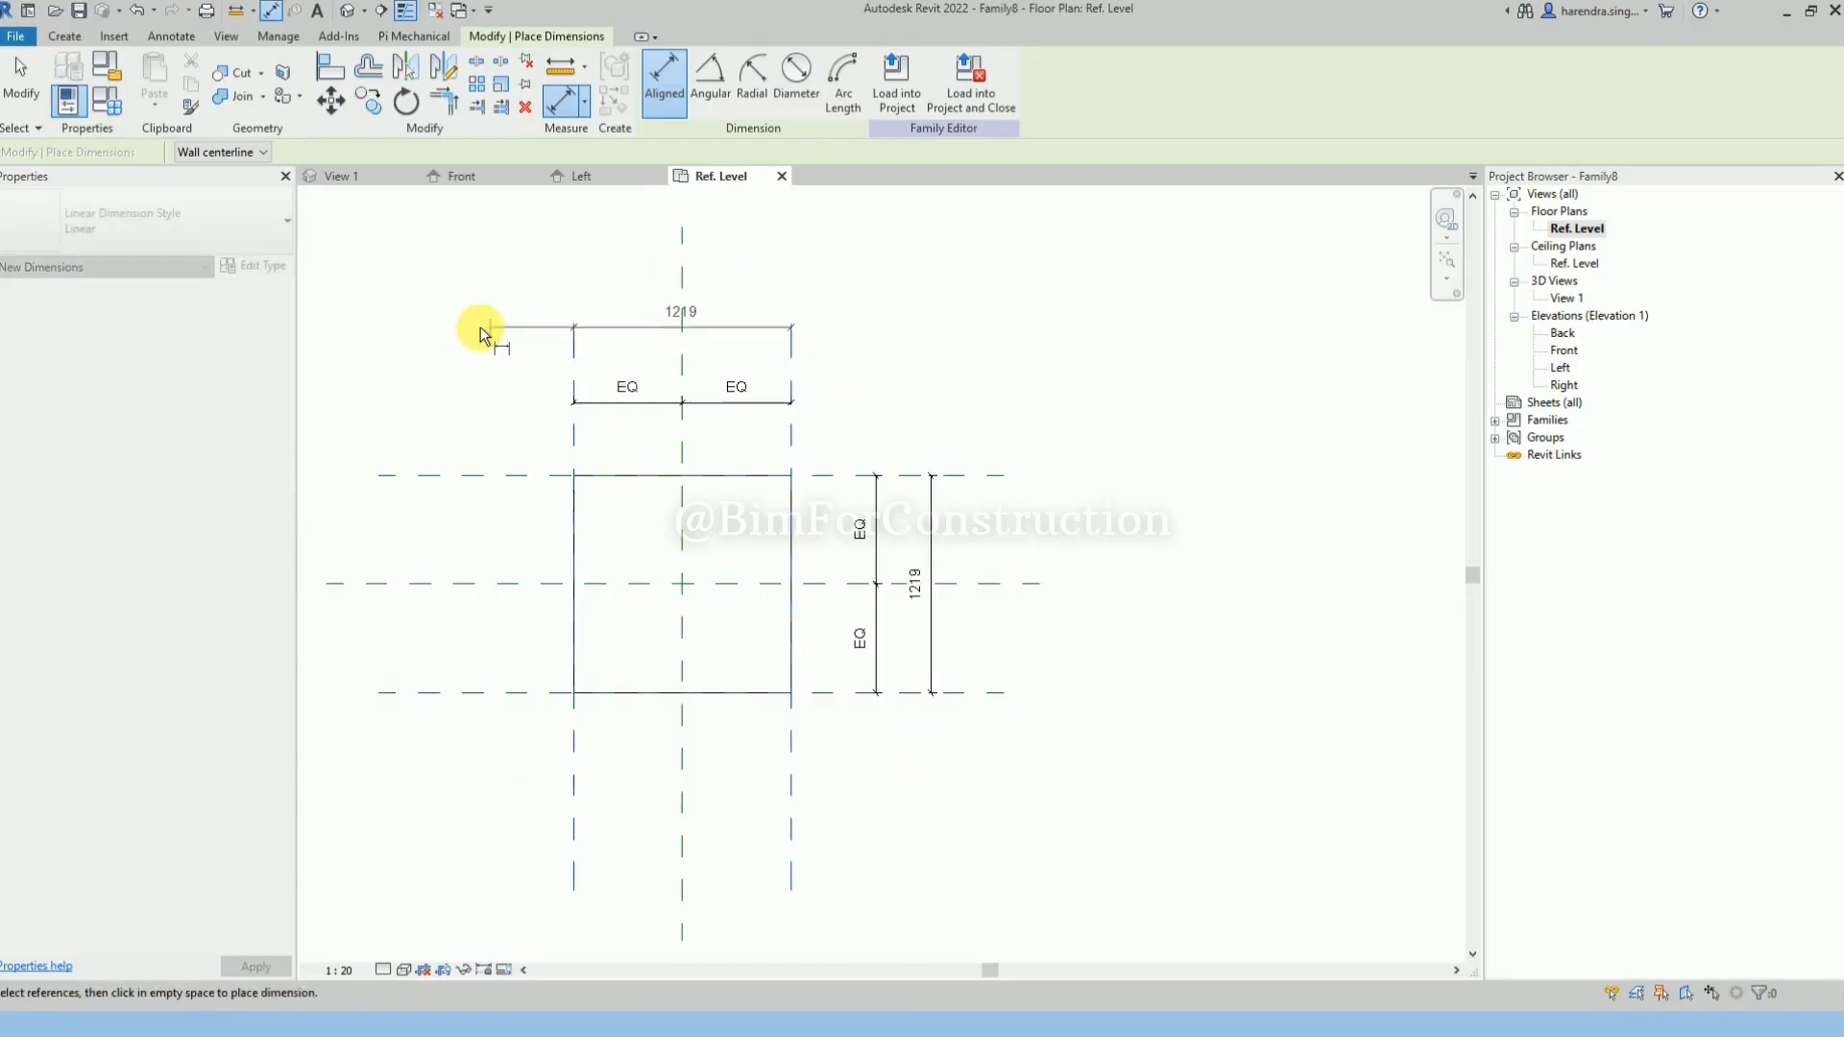
{"action": "left_click", "coordinate": [480, 327]}
{"action": "key", "text": "Escape"}
Label the overall horizontal dimension above the square with a new instance family parameter named Width.
{"action": "left_click", "coordinate": [729, 328]}
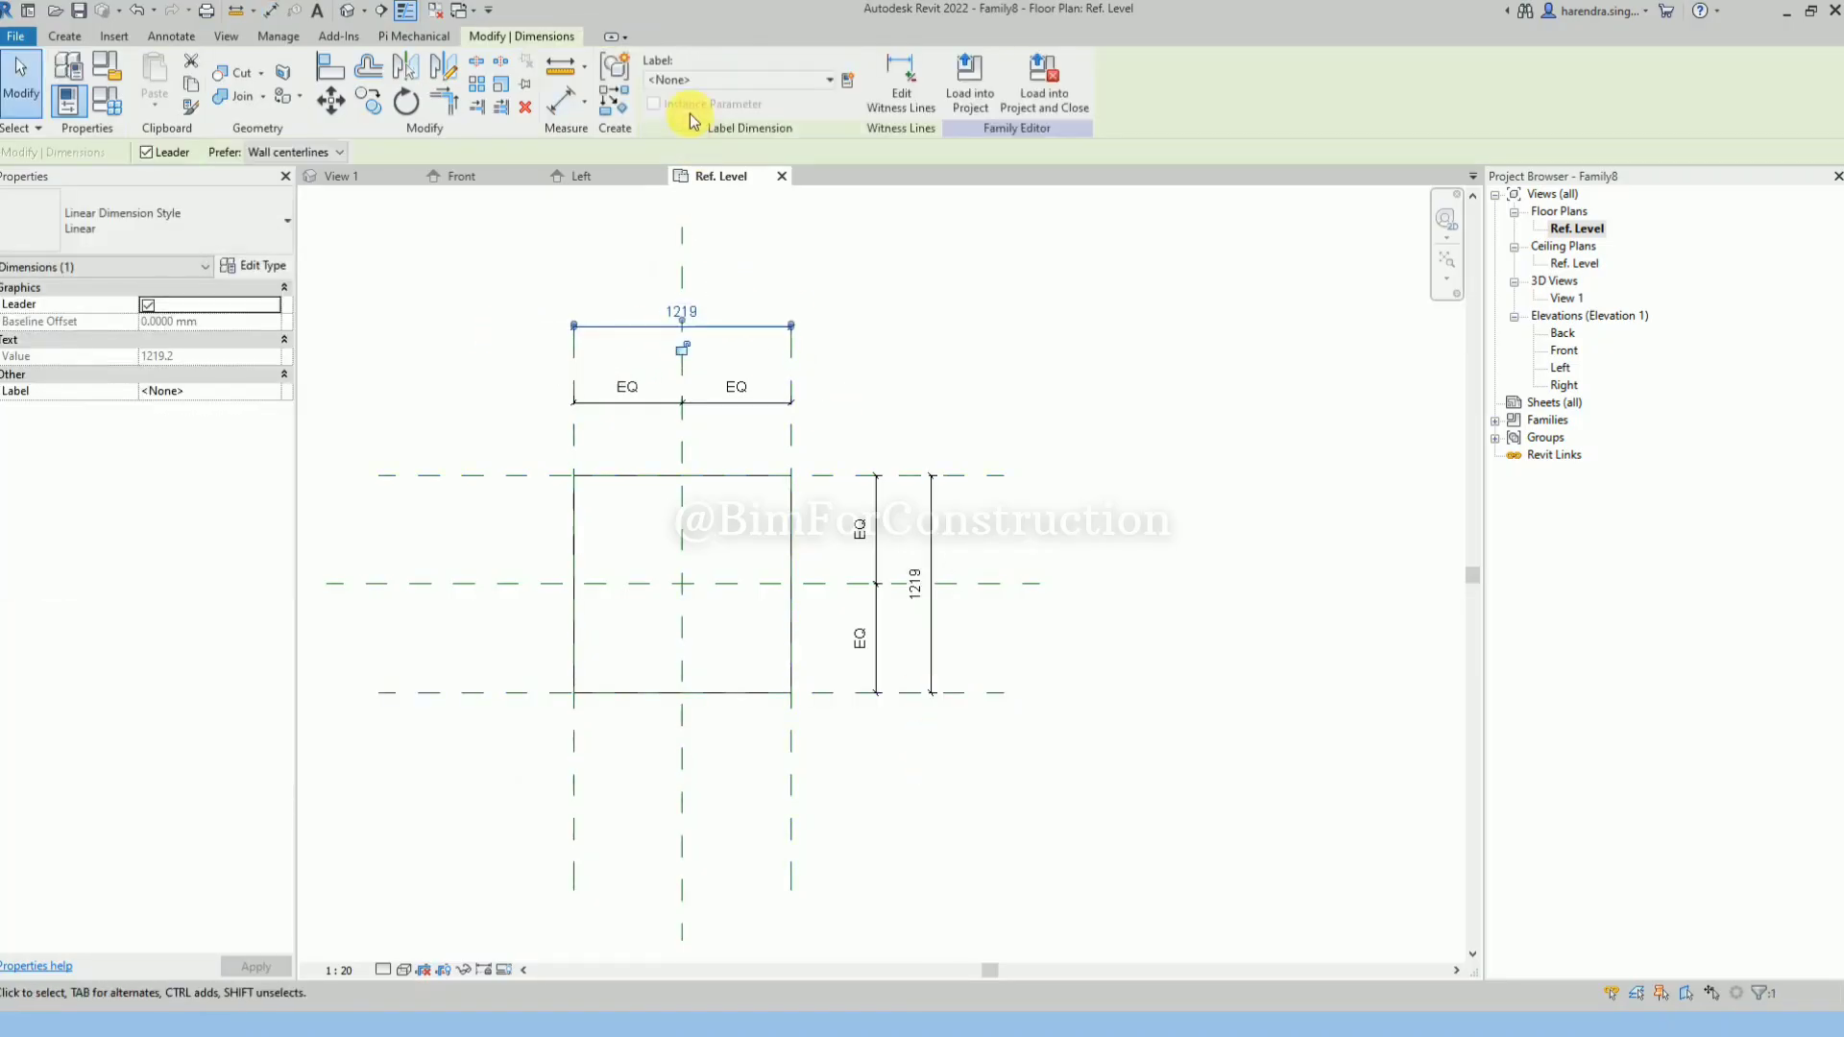
{"action": "left_click", "coordinate": [848, 81]}
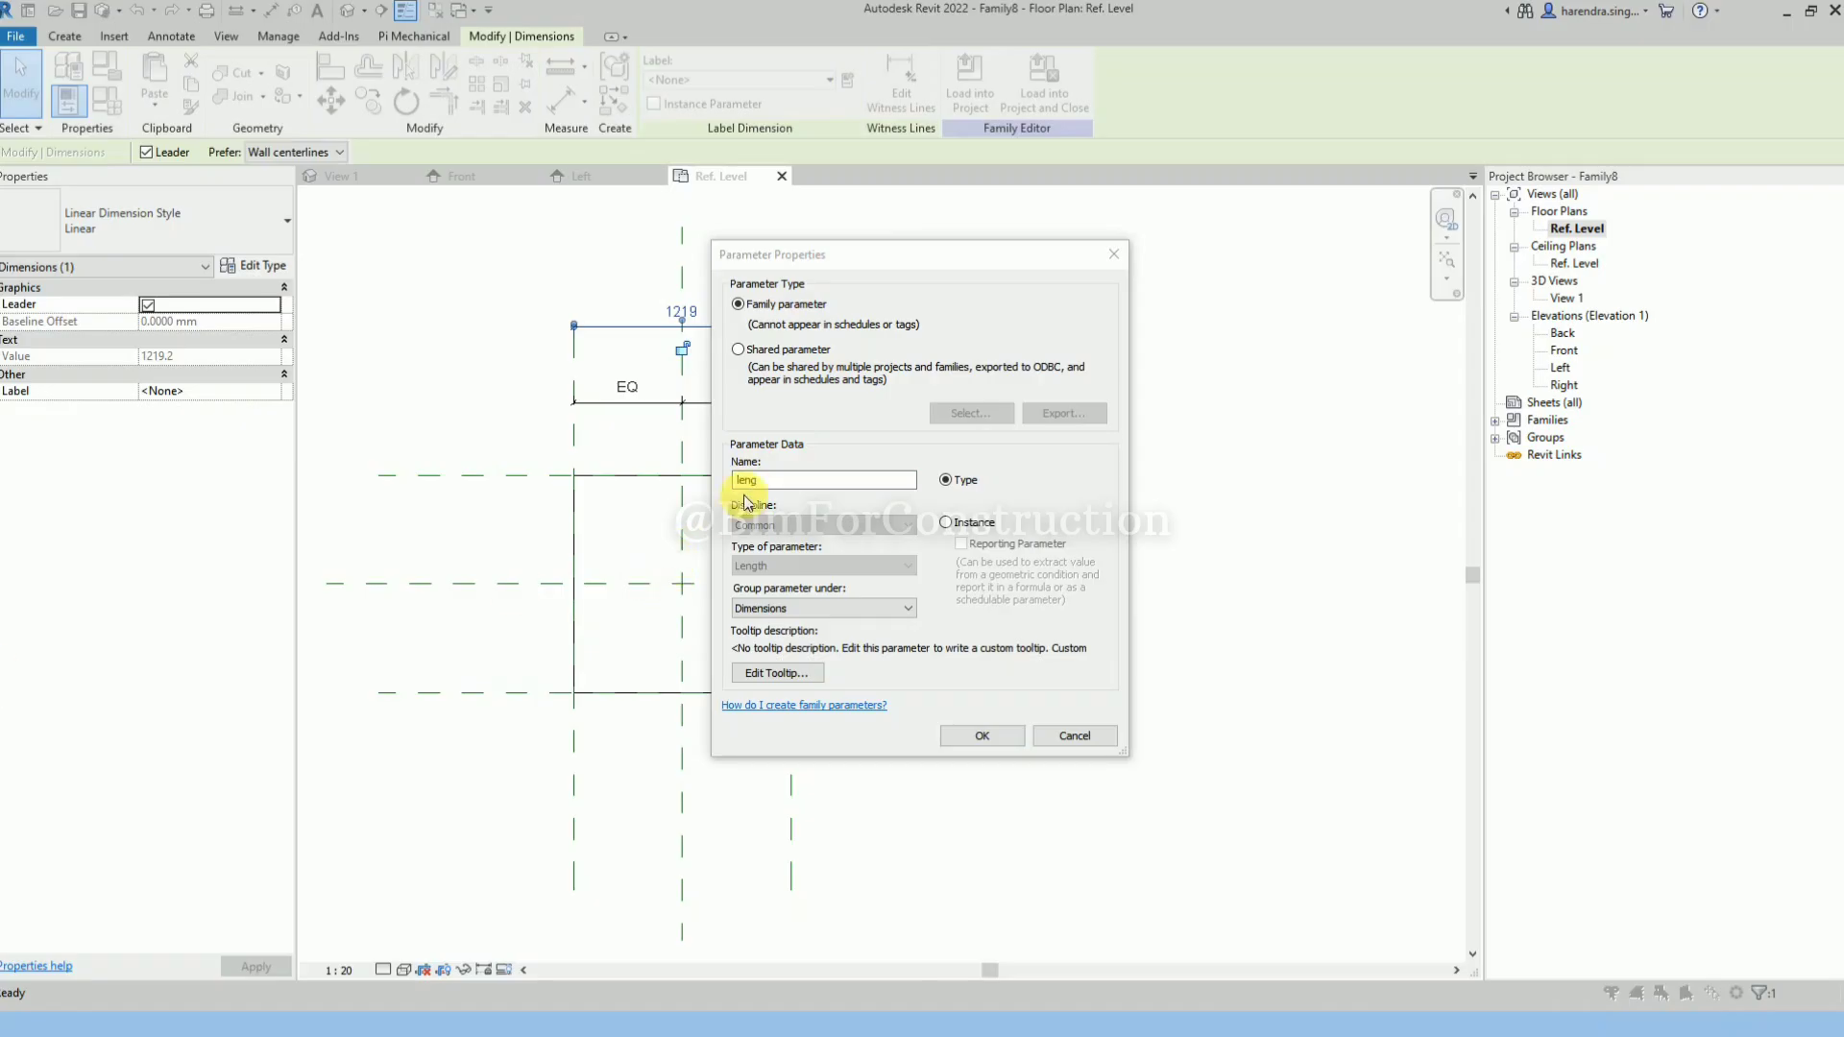
{"action": "left_click", "coordinate": [775, 489]}
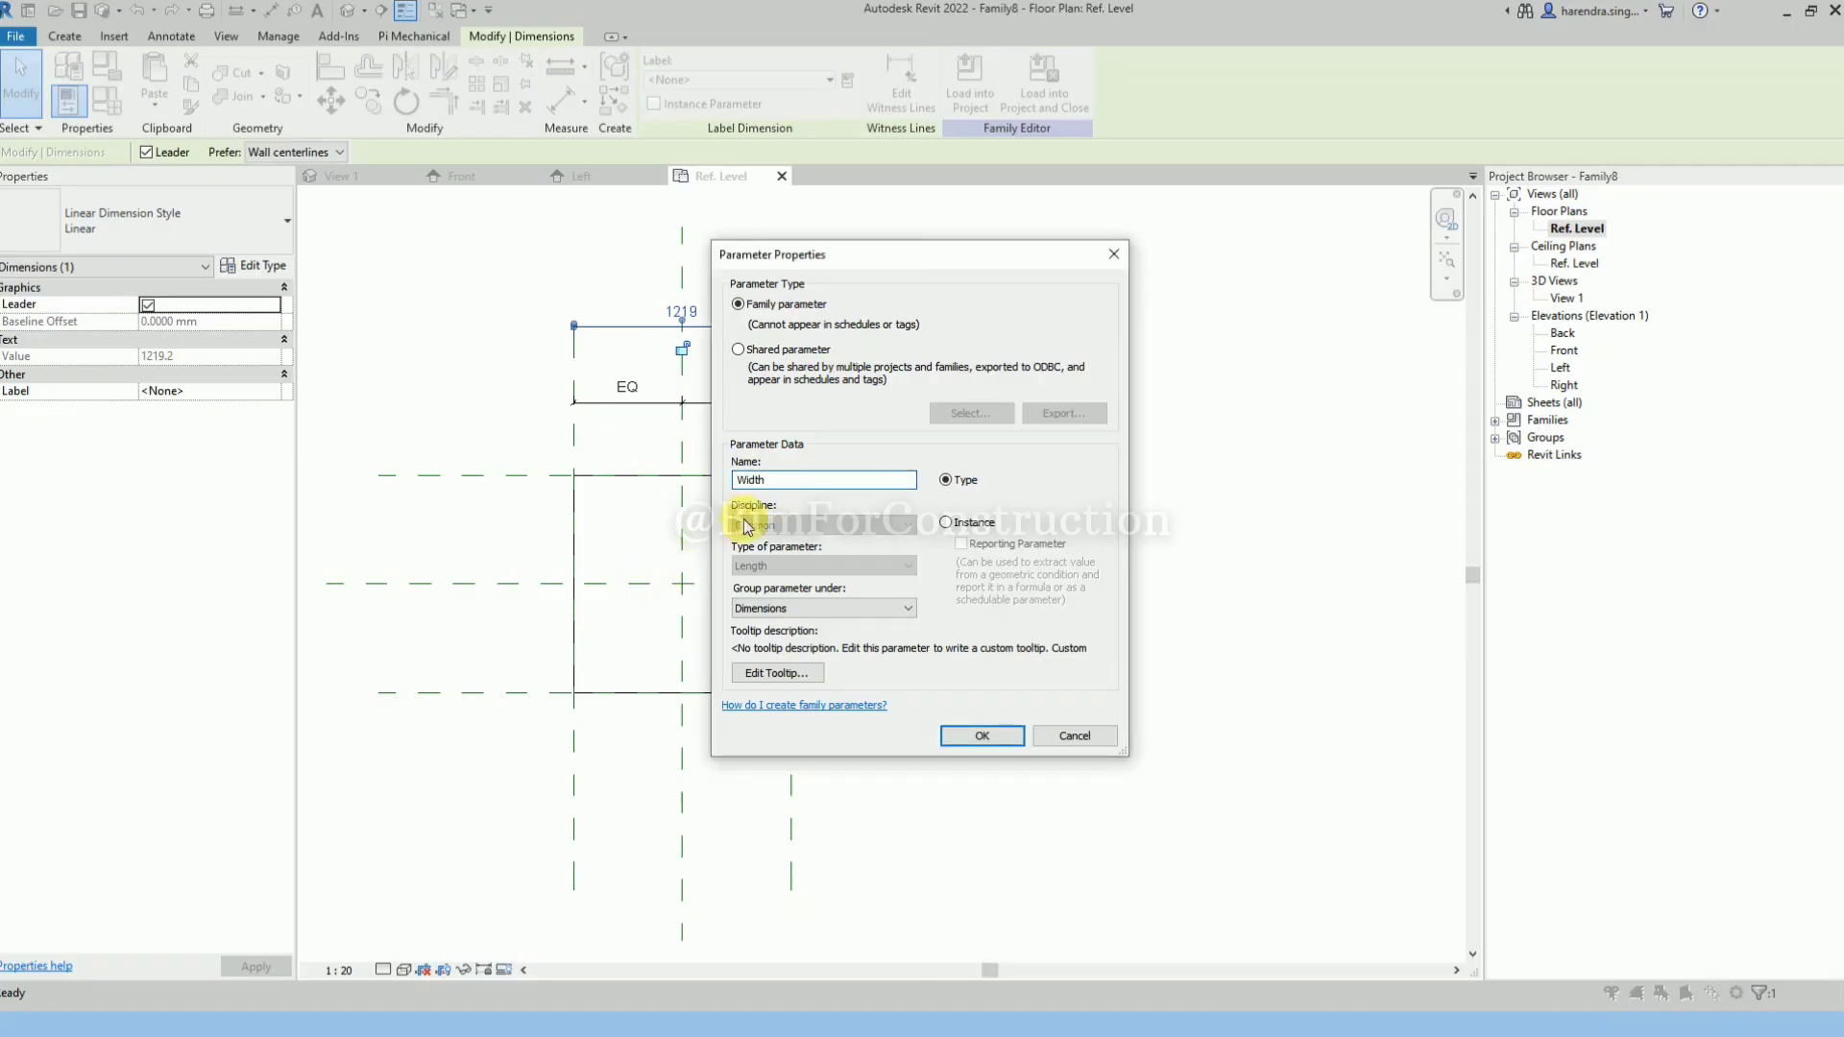
{"action": "left_click", "coordinate": [948, 522]}
{"action": "left_click", "coordinate": [983, 737]}
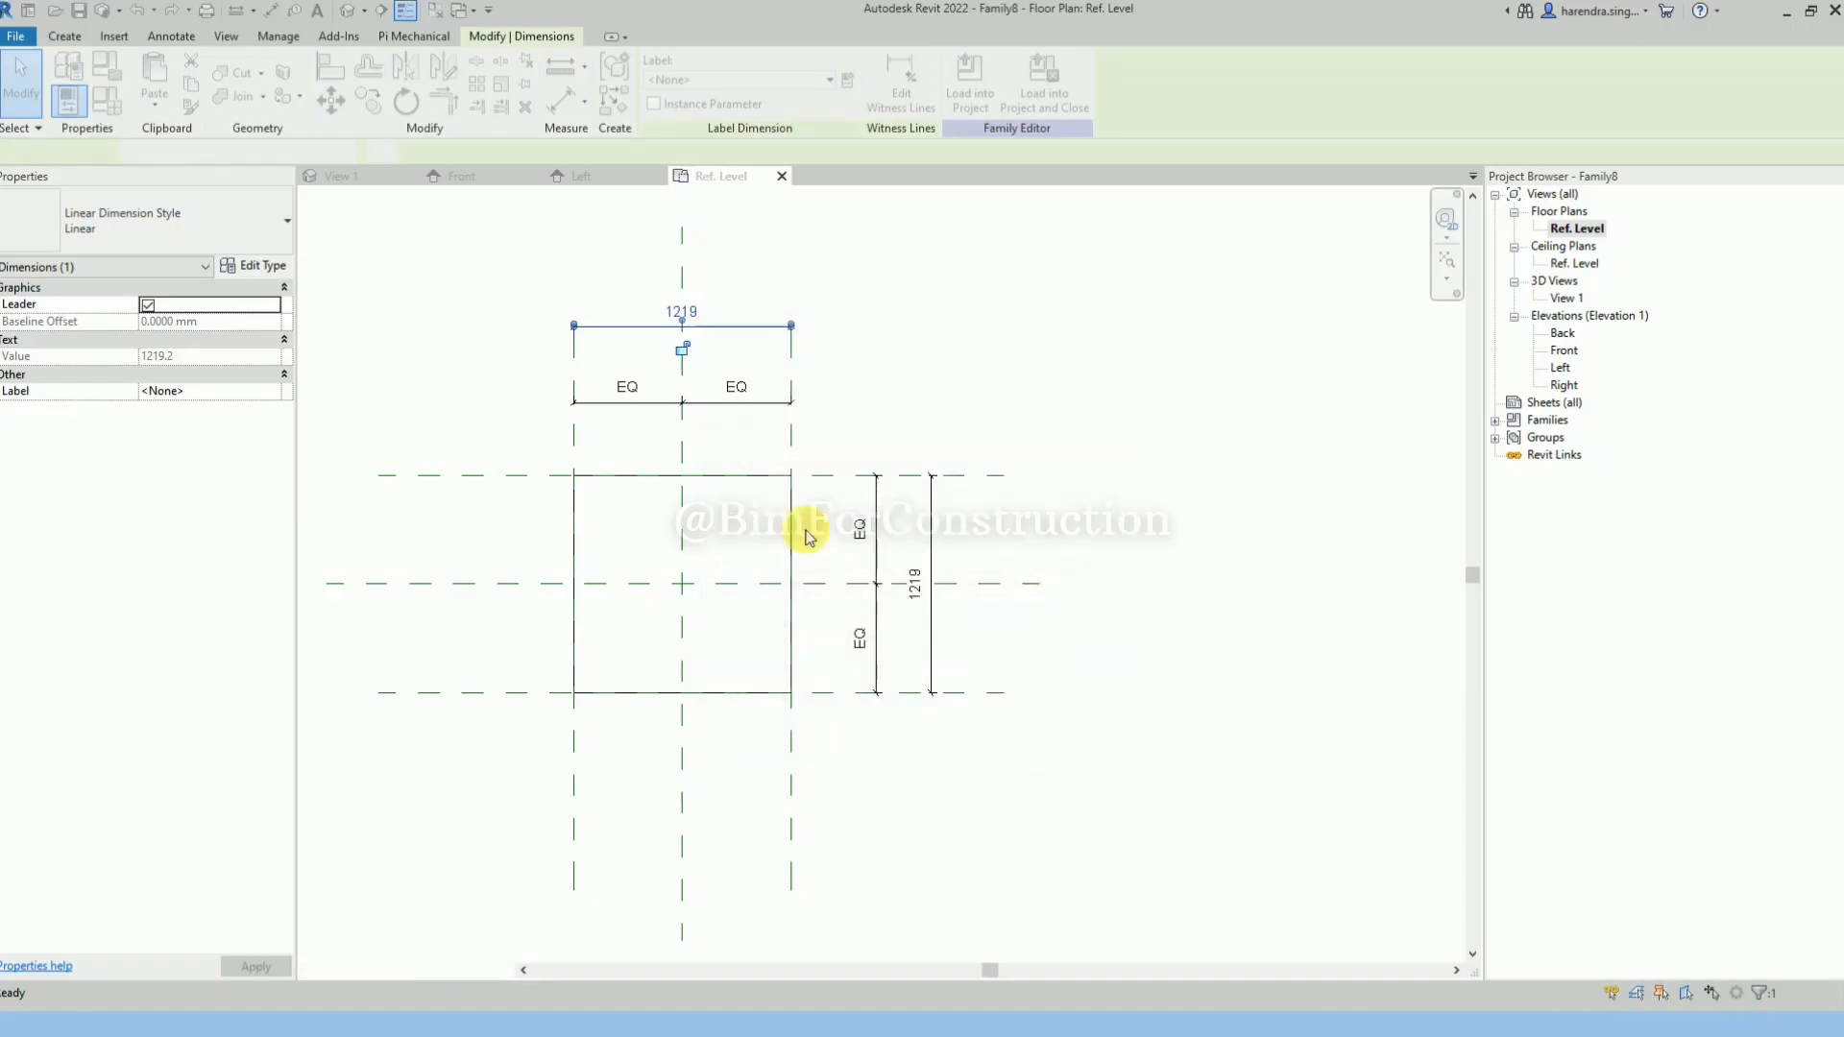
Label the overall vertical dimension beside the square with a new instance family parameter named Height.
{"action": "left_click", "coordinate": [930, 562]}
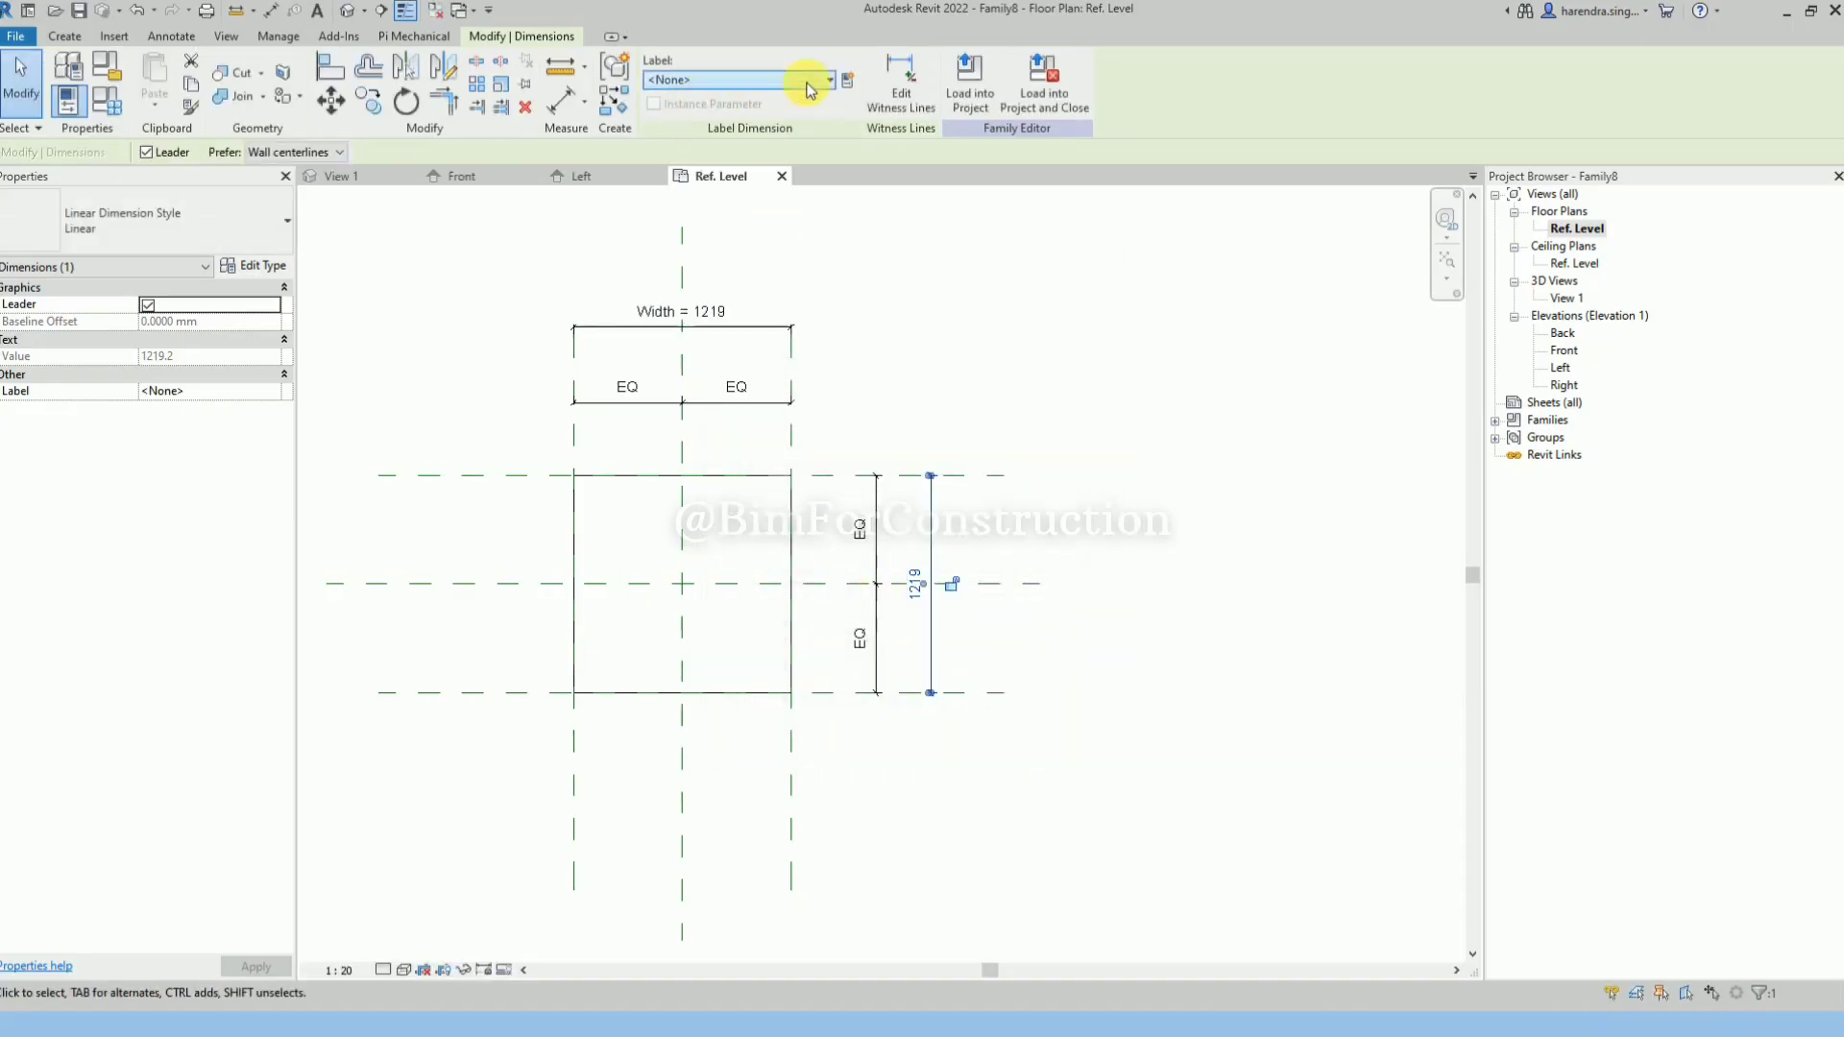
{"action": "left_click", "coordinate": [847, 80]}
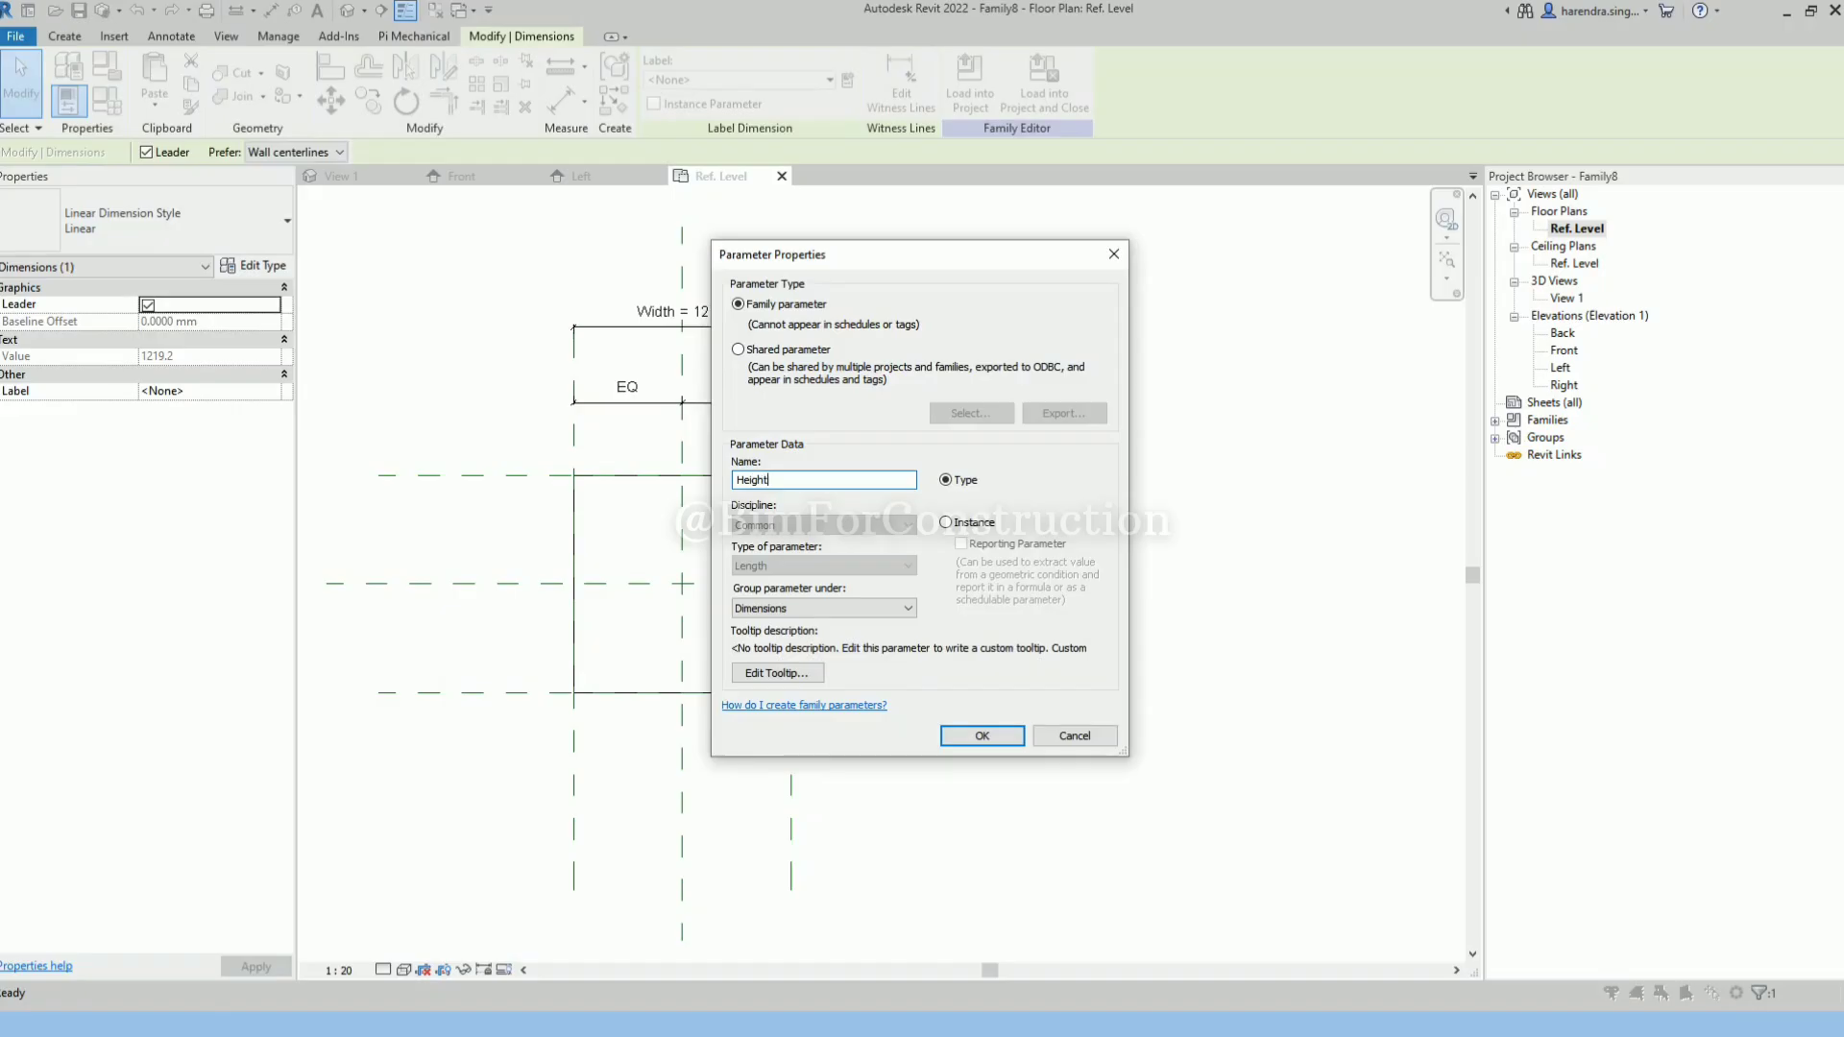
{"action": "left_click", "coordinate": [954, 527]}
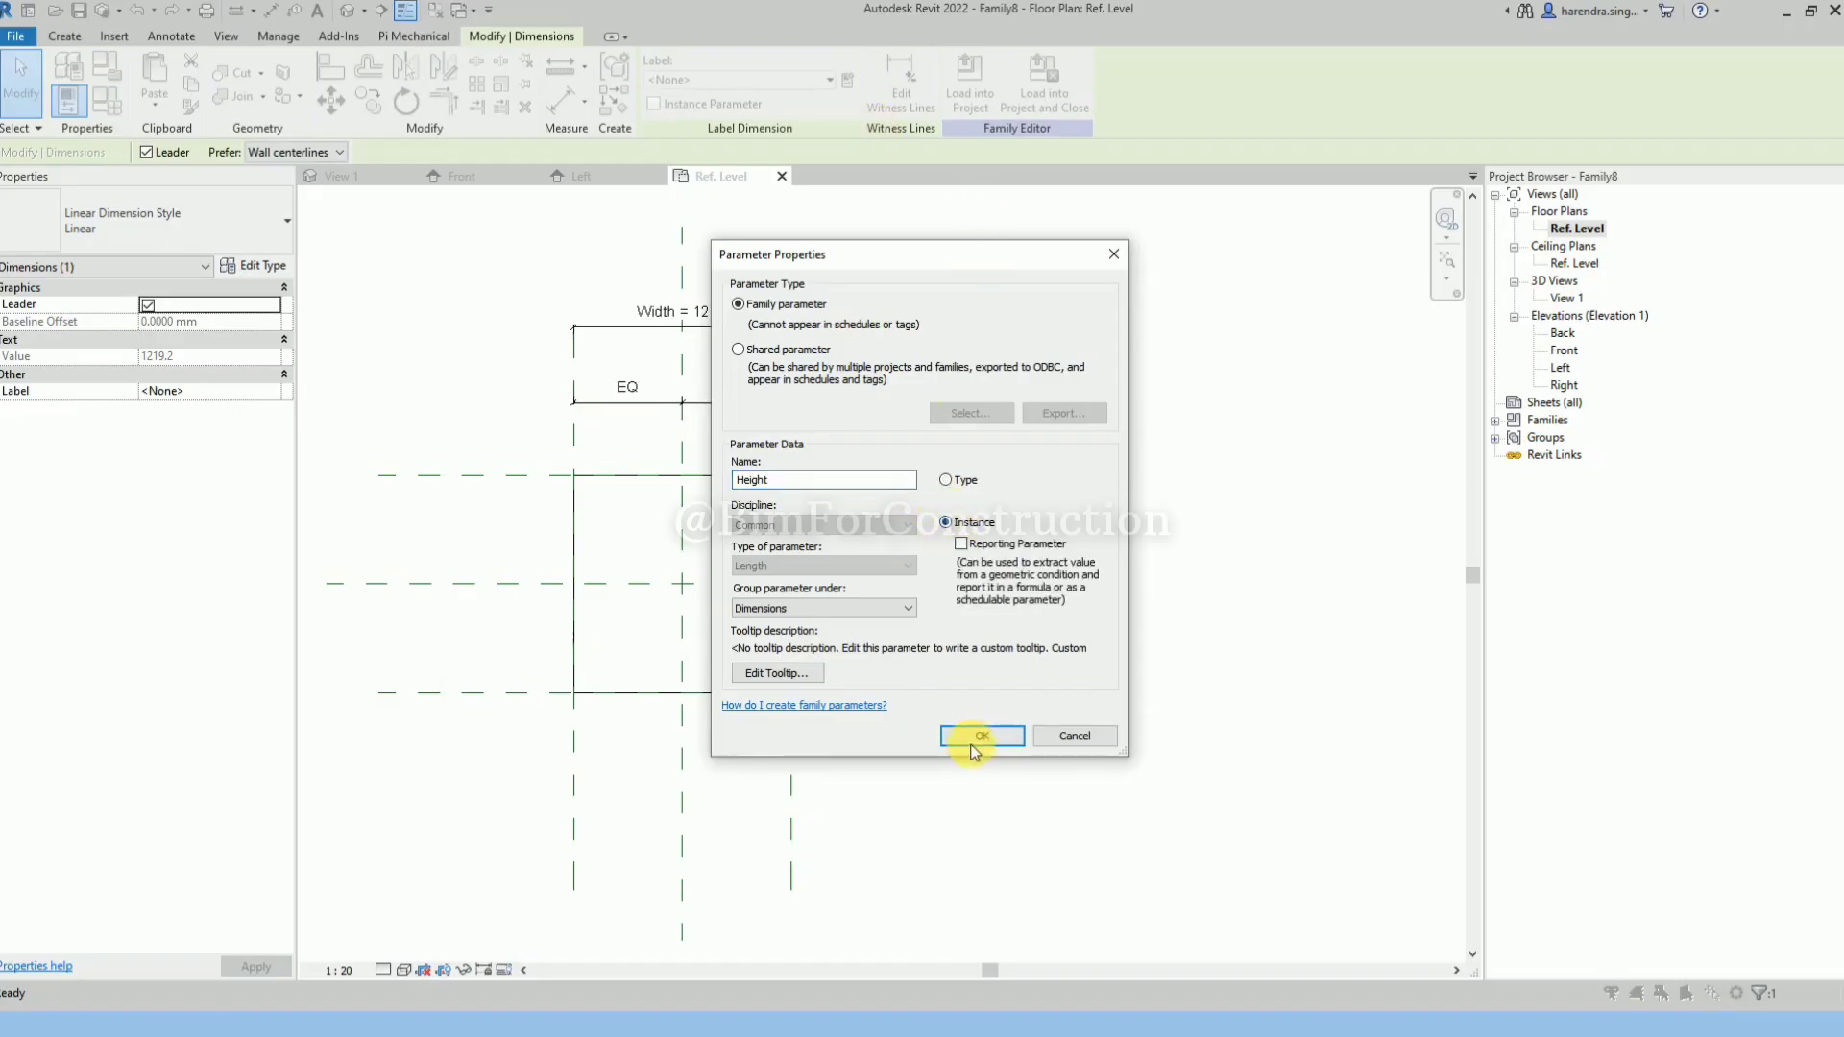
{"action": "left_click", "coordinate": [973, 738]}
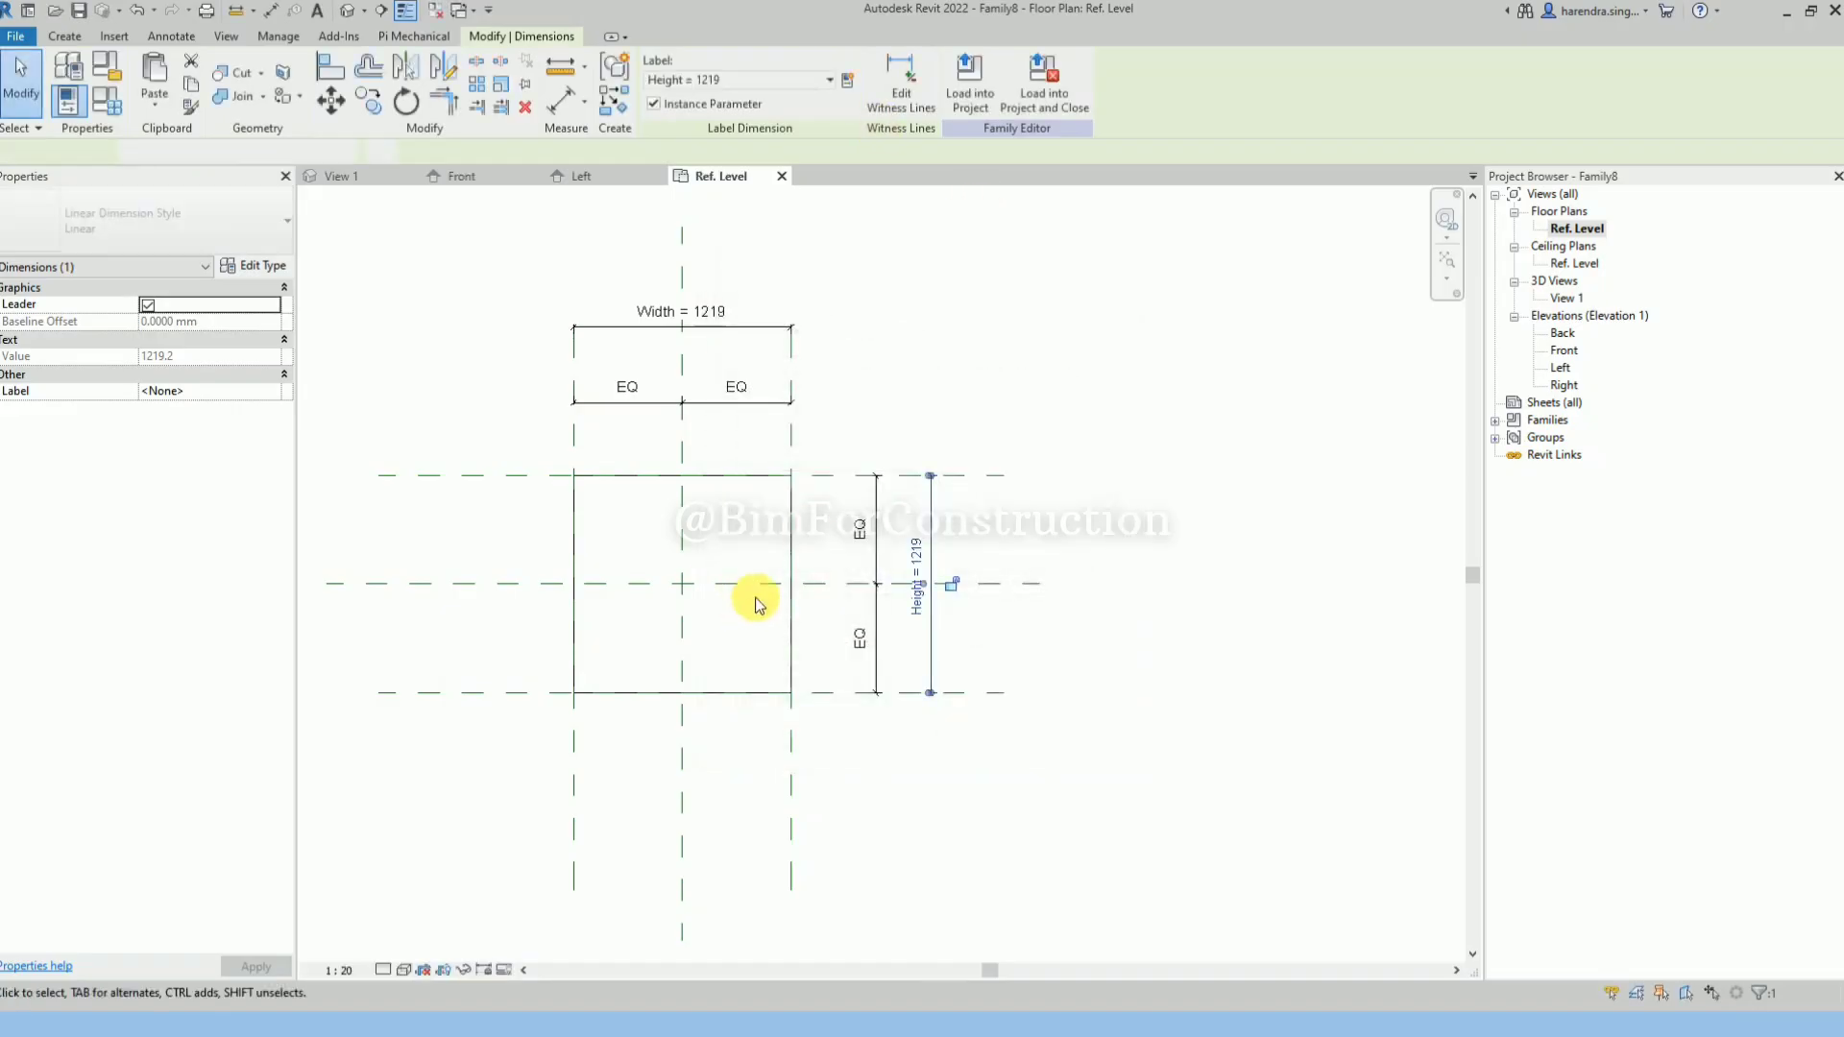
Set both the Height and Width parameters to 1000 in the family types and apply the change.
{"action": "left_click", "coordinate": [123, 122]}
{"action": "left_click", "coordinate": [1197, 365]}
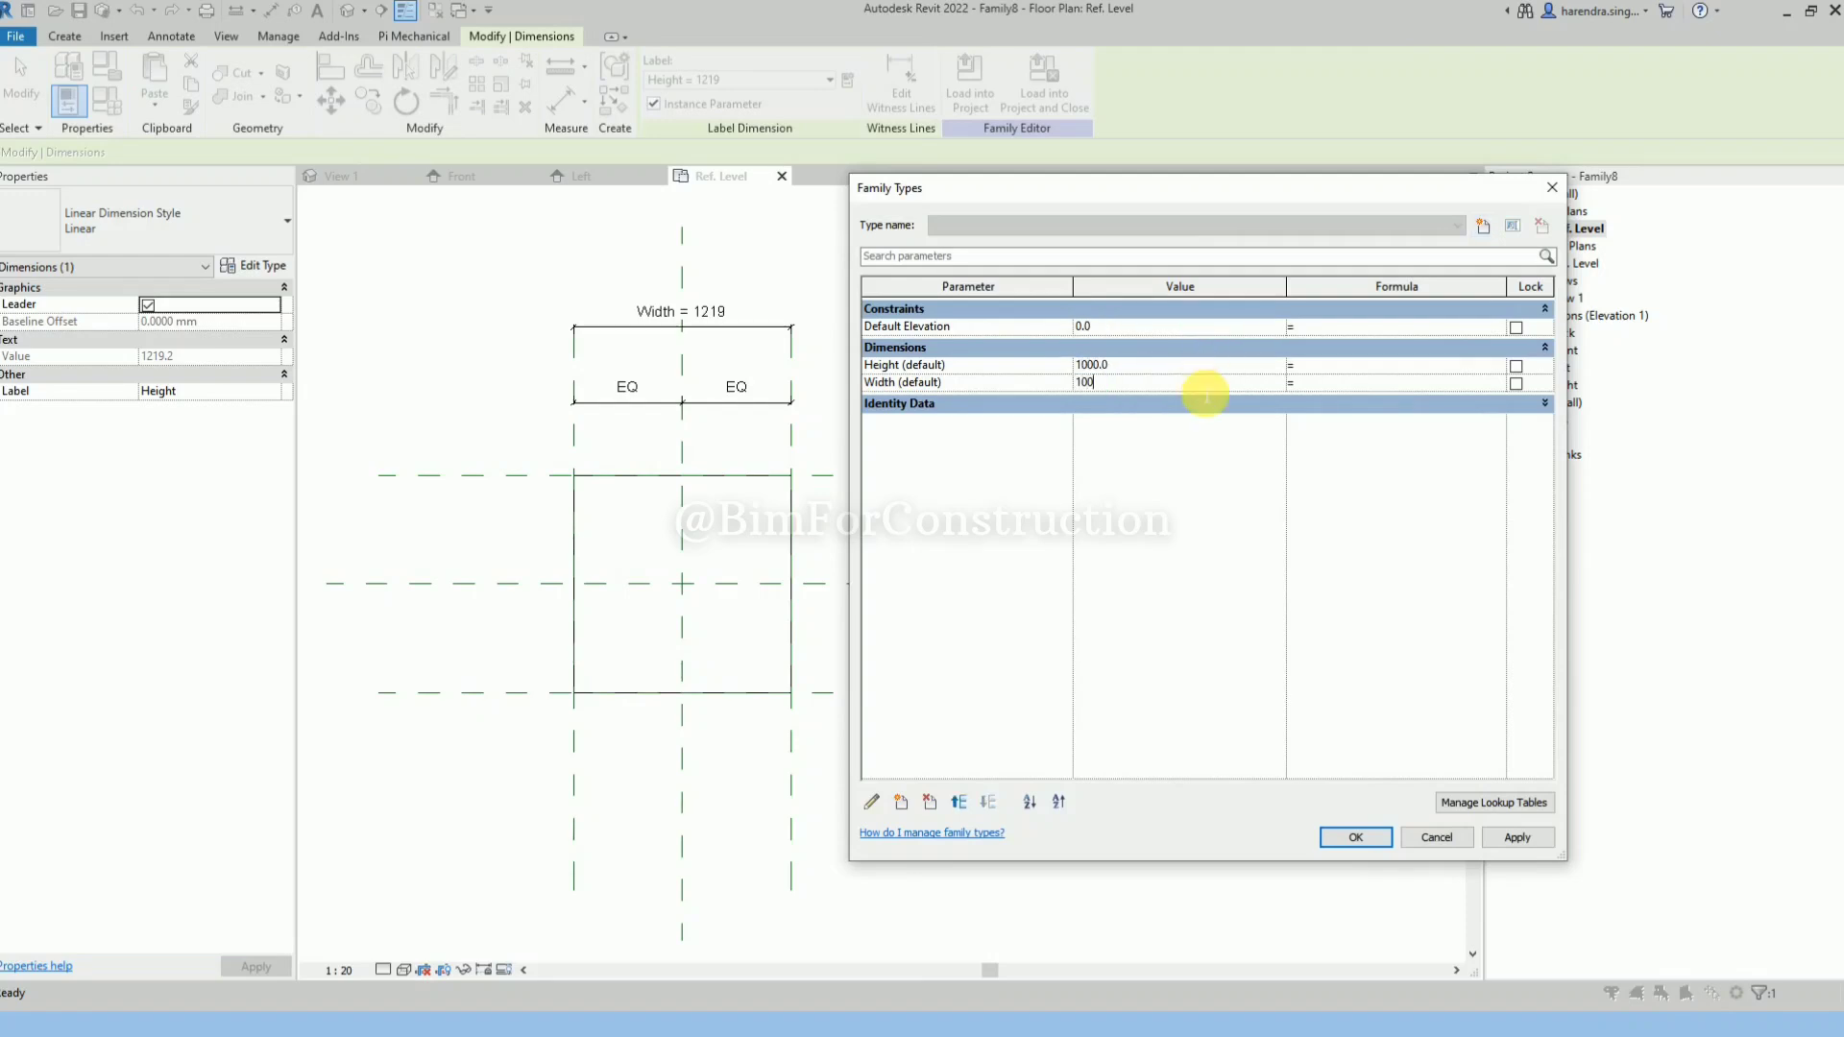
{"action": "left_click", "coordinate": [1516, 837]}
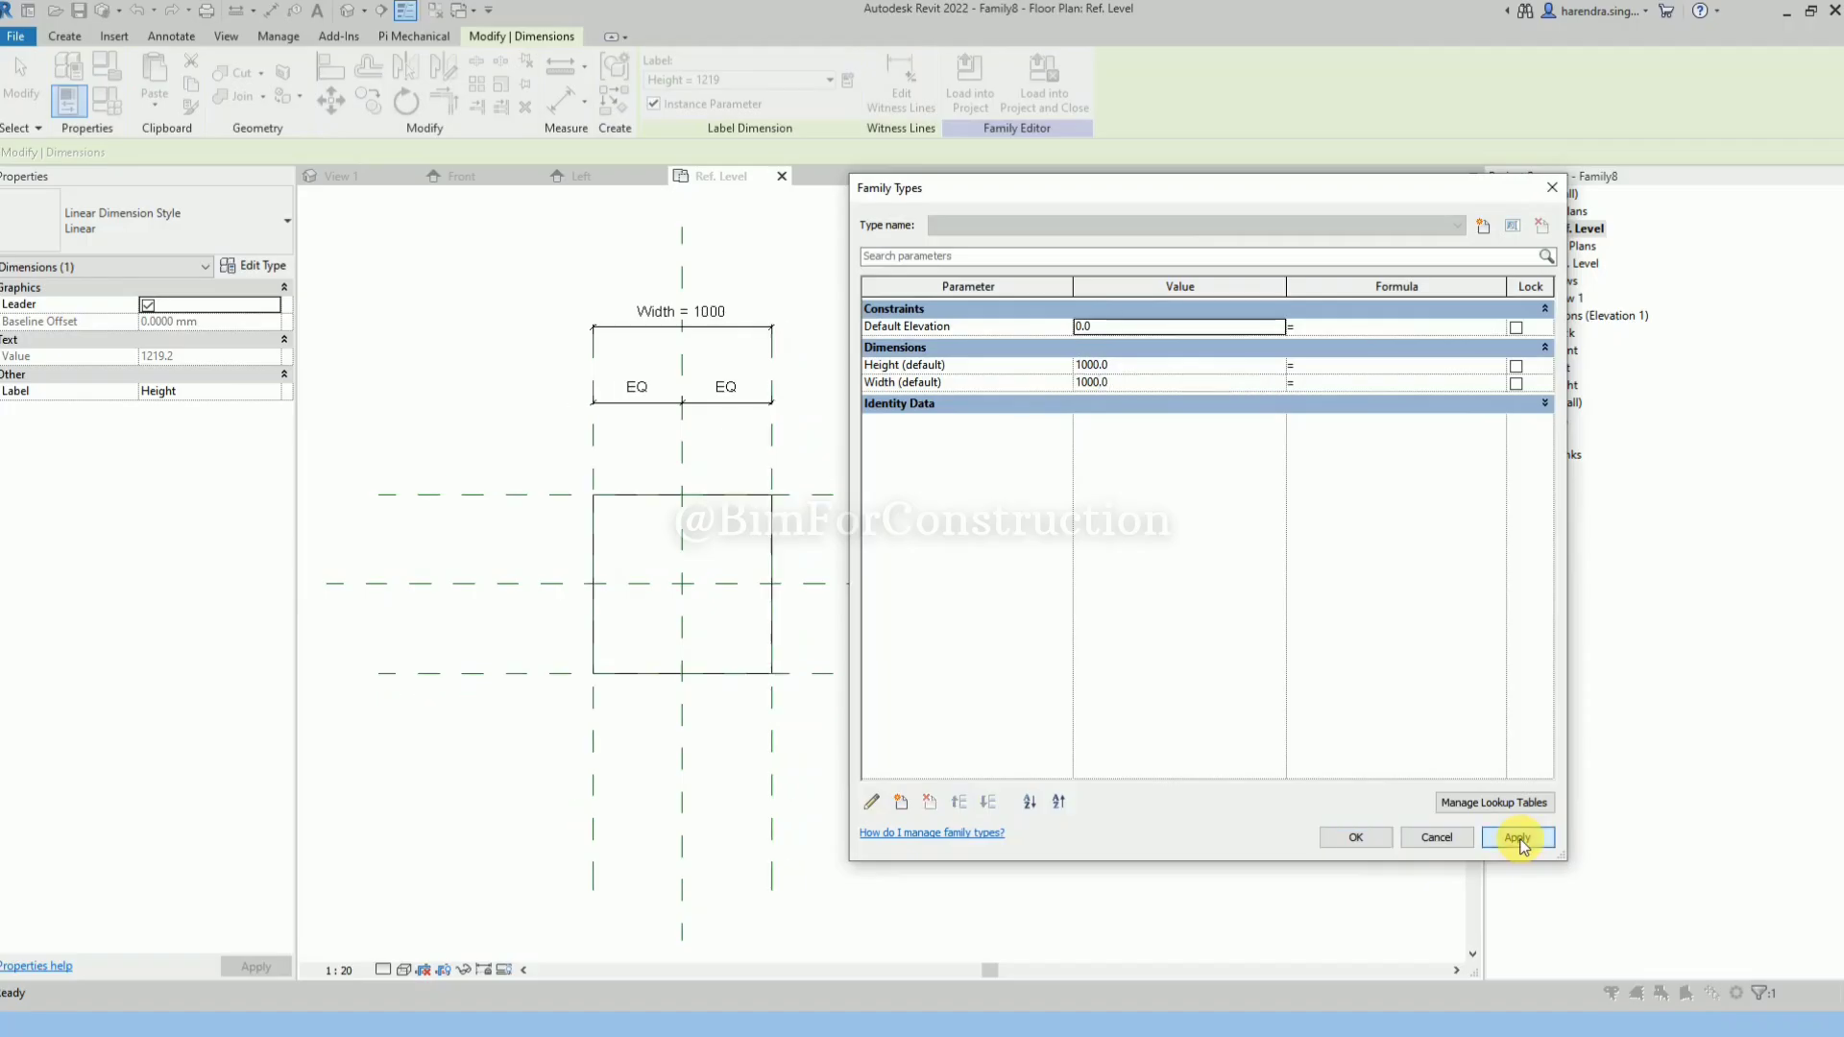
{"action": "left_click", "coordinate": [1354, 838]}
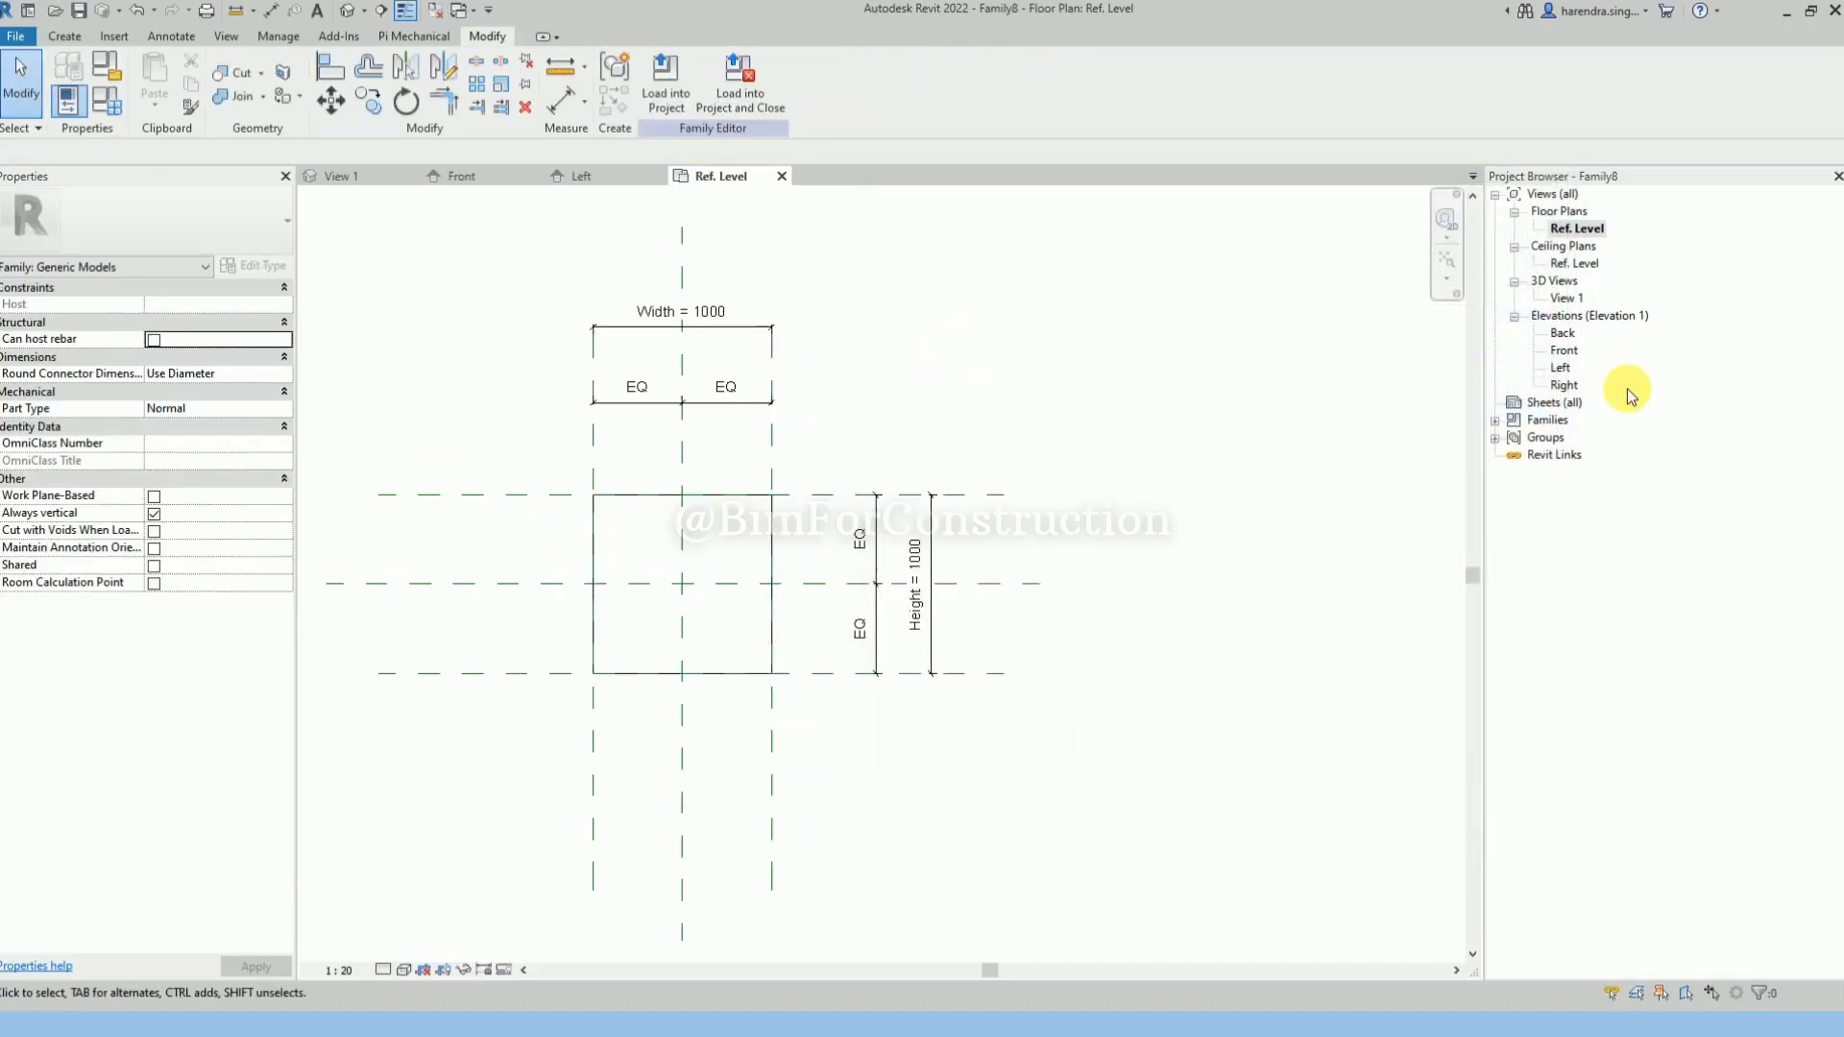
In the Left elevation, stretch the extrusion's top face upward to make the block taller than it is wide.
{"action": "double_click", "coordinate": [1562, 368]}
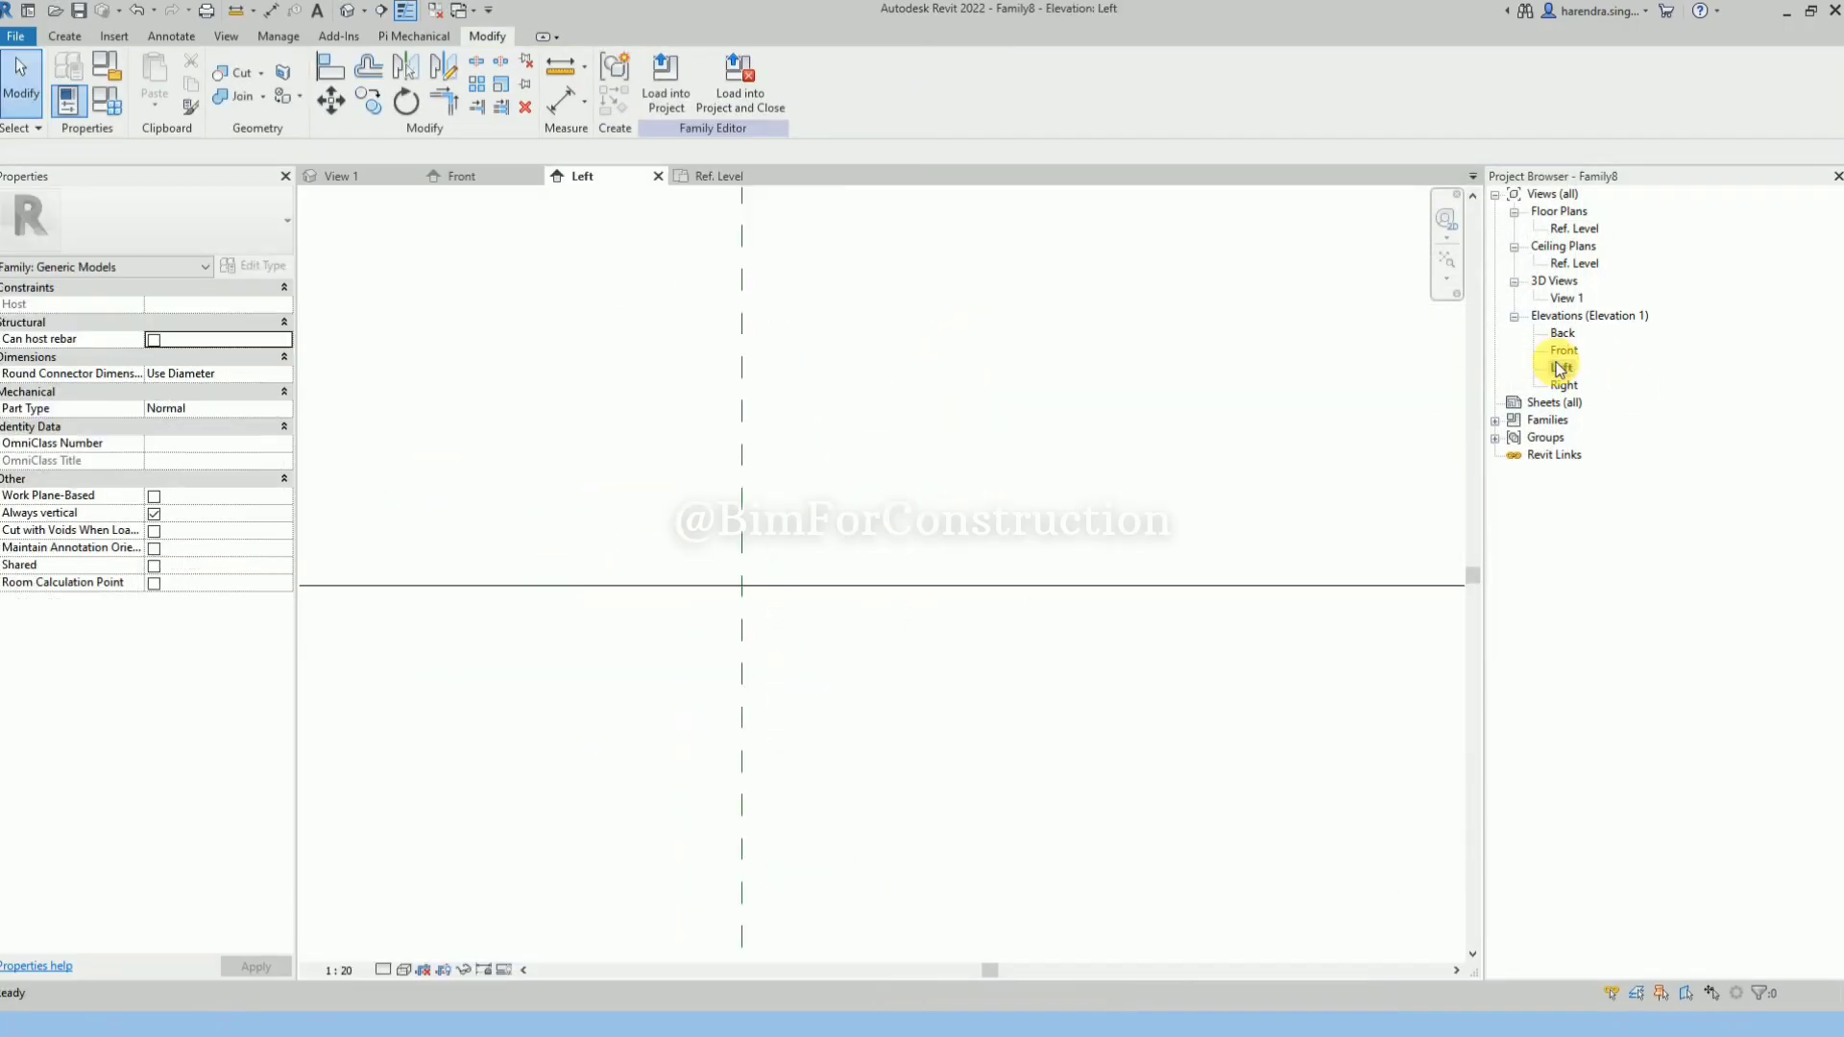
{"action": "scroll", "coordinate": [750, 559], "scroll_direction": "down", "scroll_amount": 2}
{"action": "left_click", "coordinate": [765, 569]}
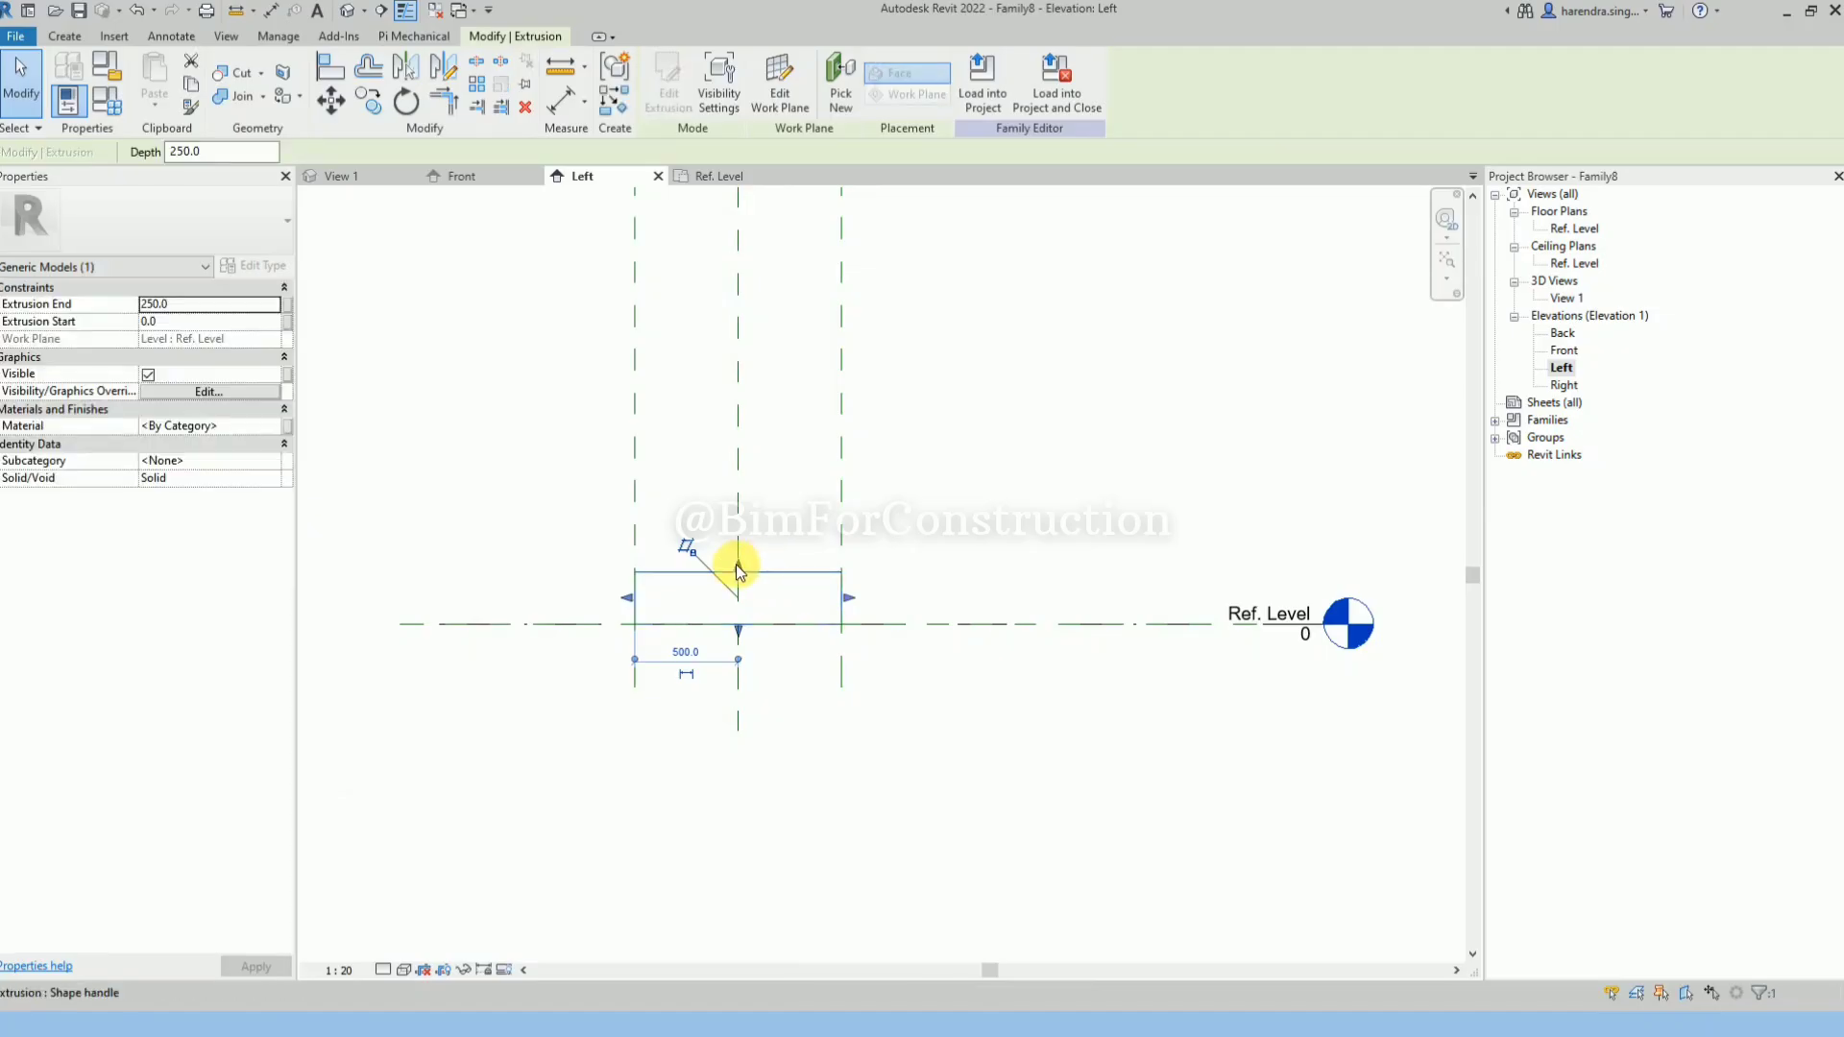
{"action": "left_click_drag", "start_coordinate": [735, 571], "coordinate": [736, 373]}
{"action": "left_click", "coordinate": [914, 550]}
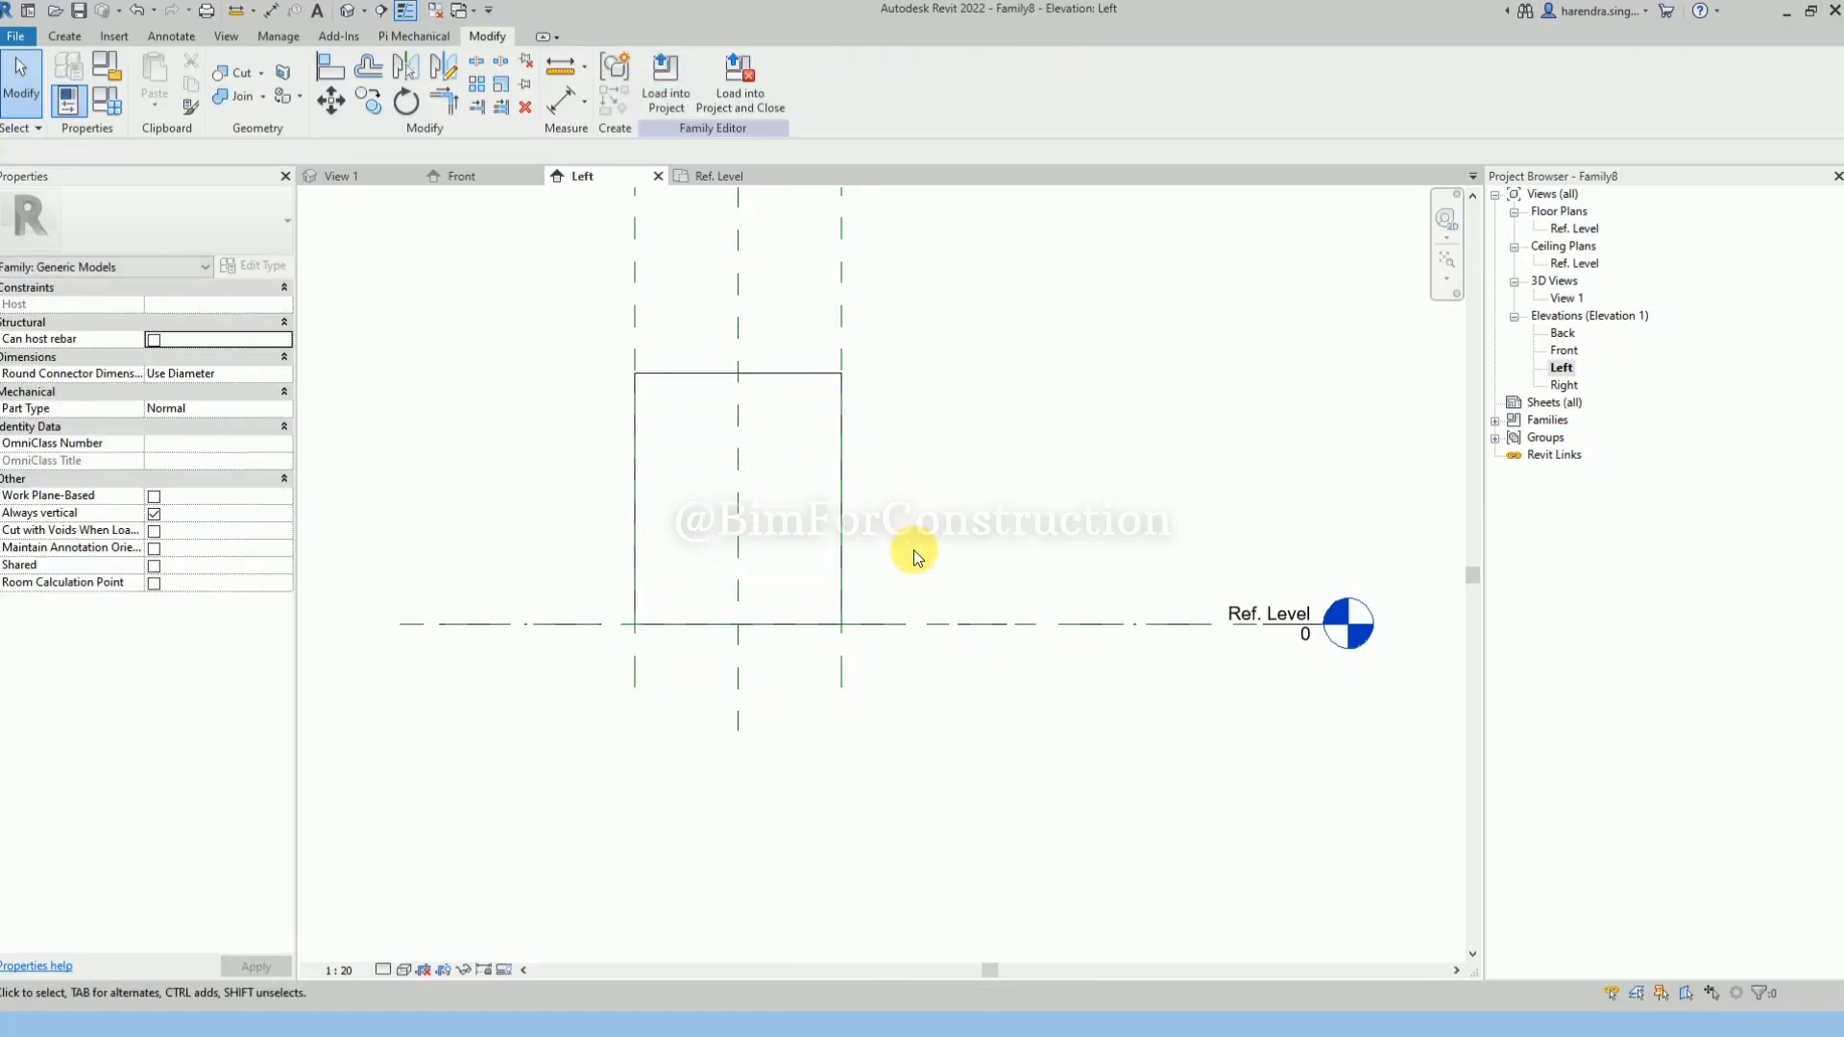
{"action": "left_click", "coordinate": [924, 626]}
{"action": "left_click", "coordinate": [823, 268]}
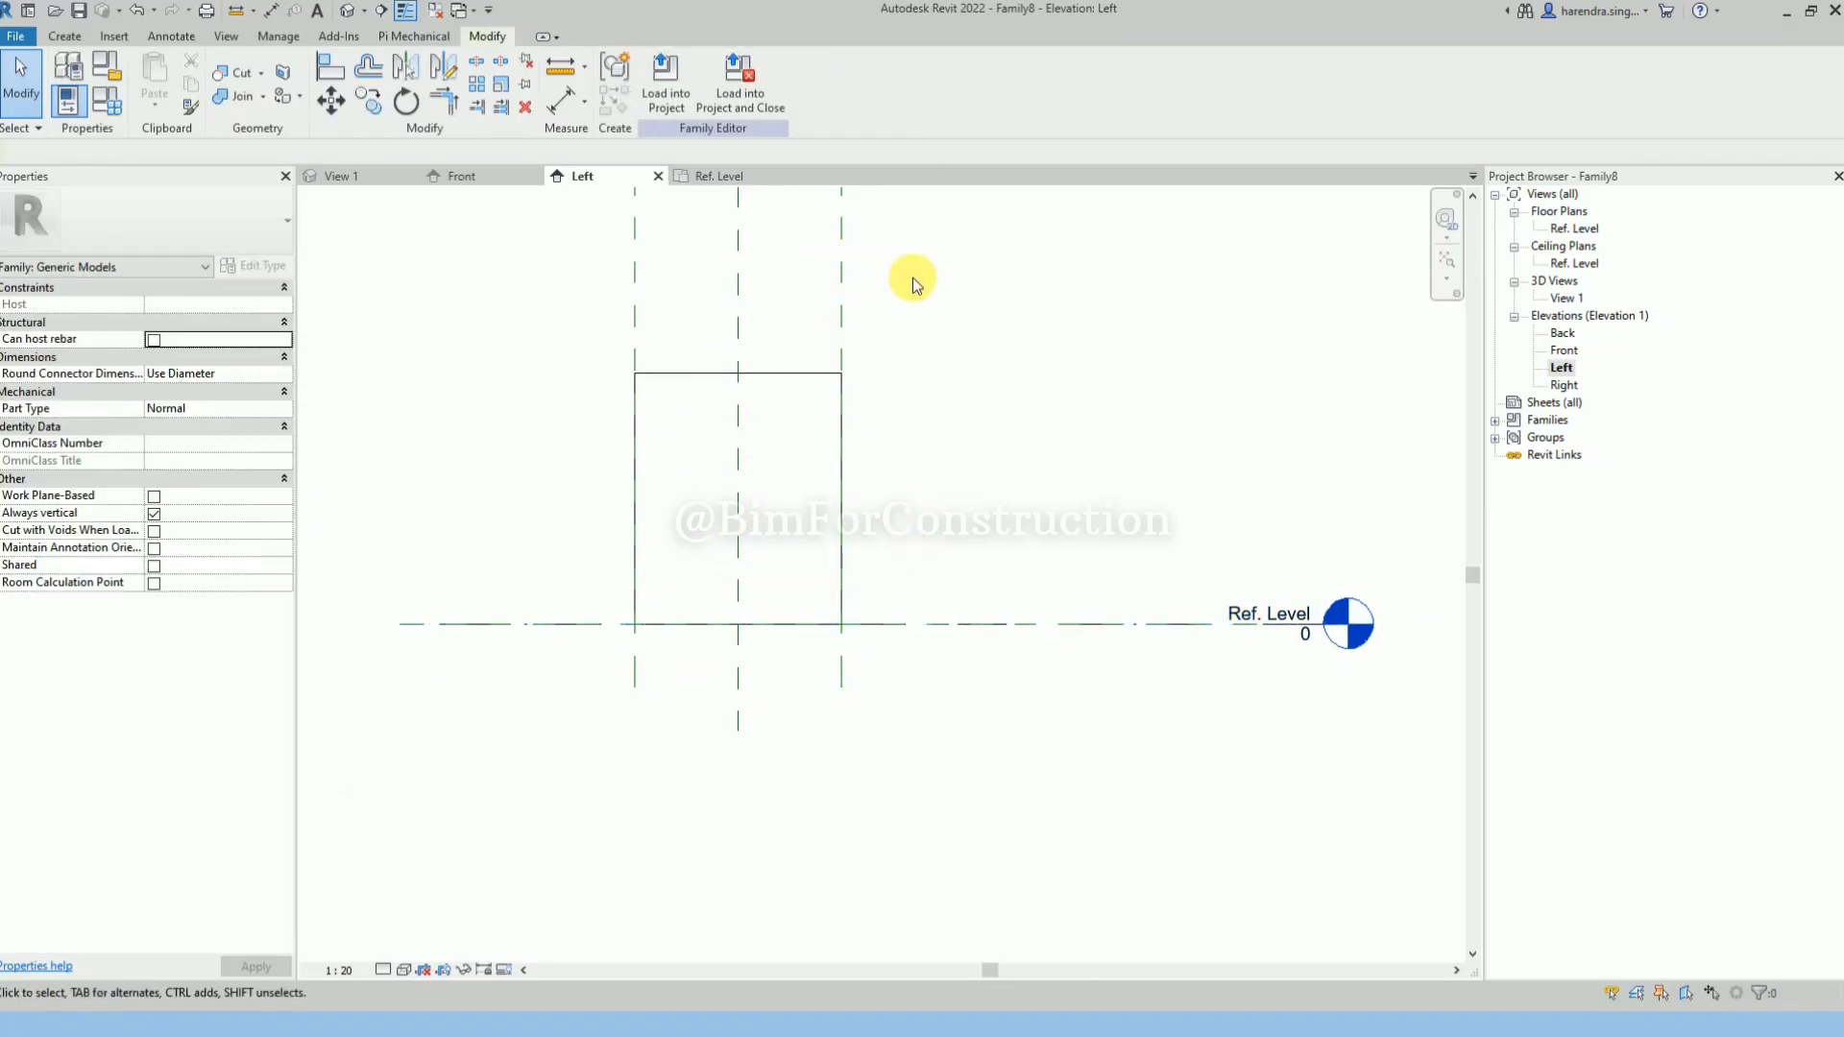
Draw a horizontal reference plane just above the extrusion's top, about 1316 above Ref. Level.
{"action": "key", "text": "r"}
{"action": "key", "text": "p"}
{"action": "left_click", "coordinate": [350, 351]}
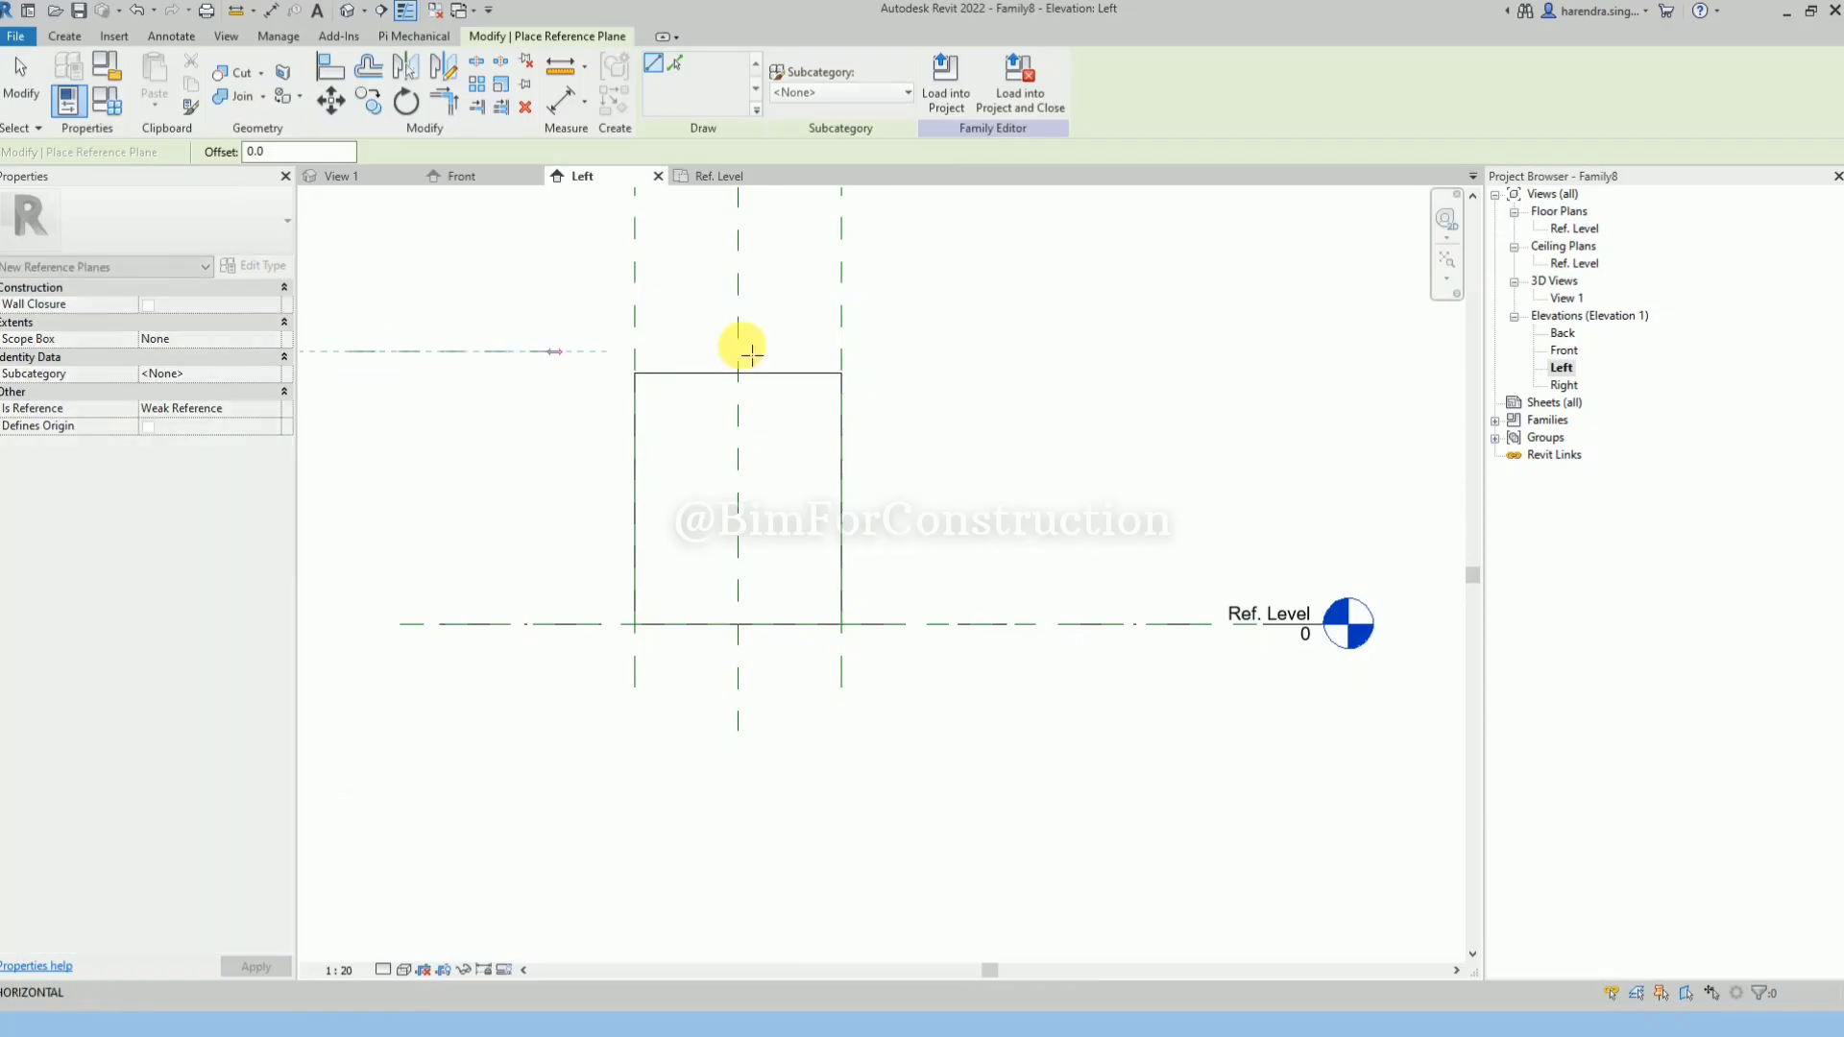
{"action": "left_click", "coordinate": [1112, 351]}
{"action": "key", "text": "Escape"}
{"action": "key", "text": "Escape"}
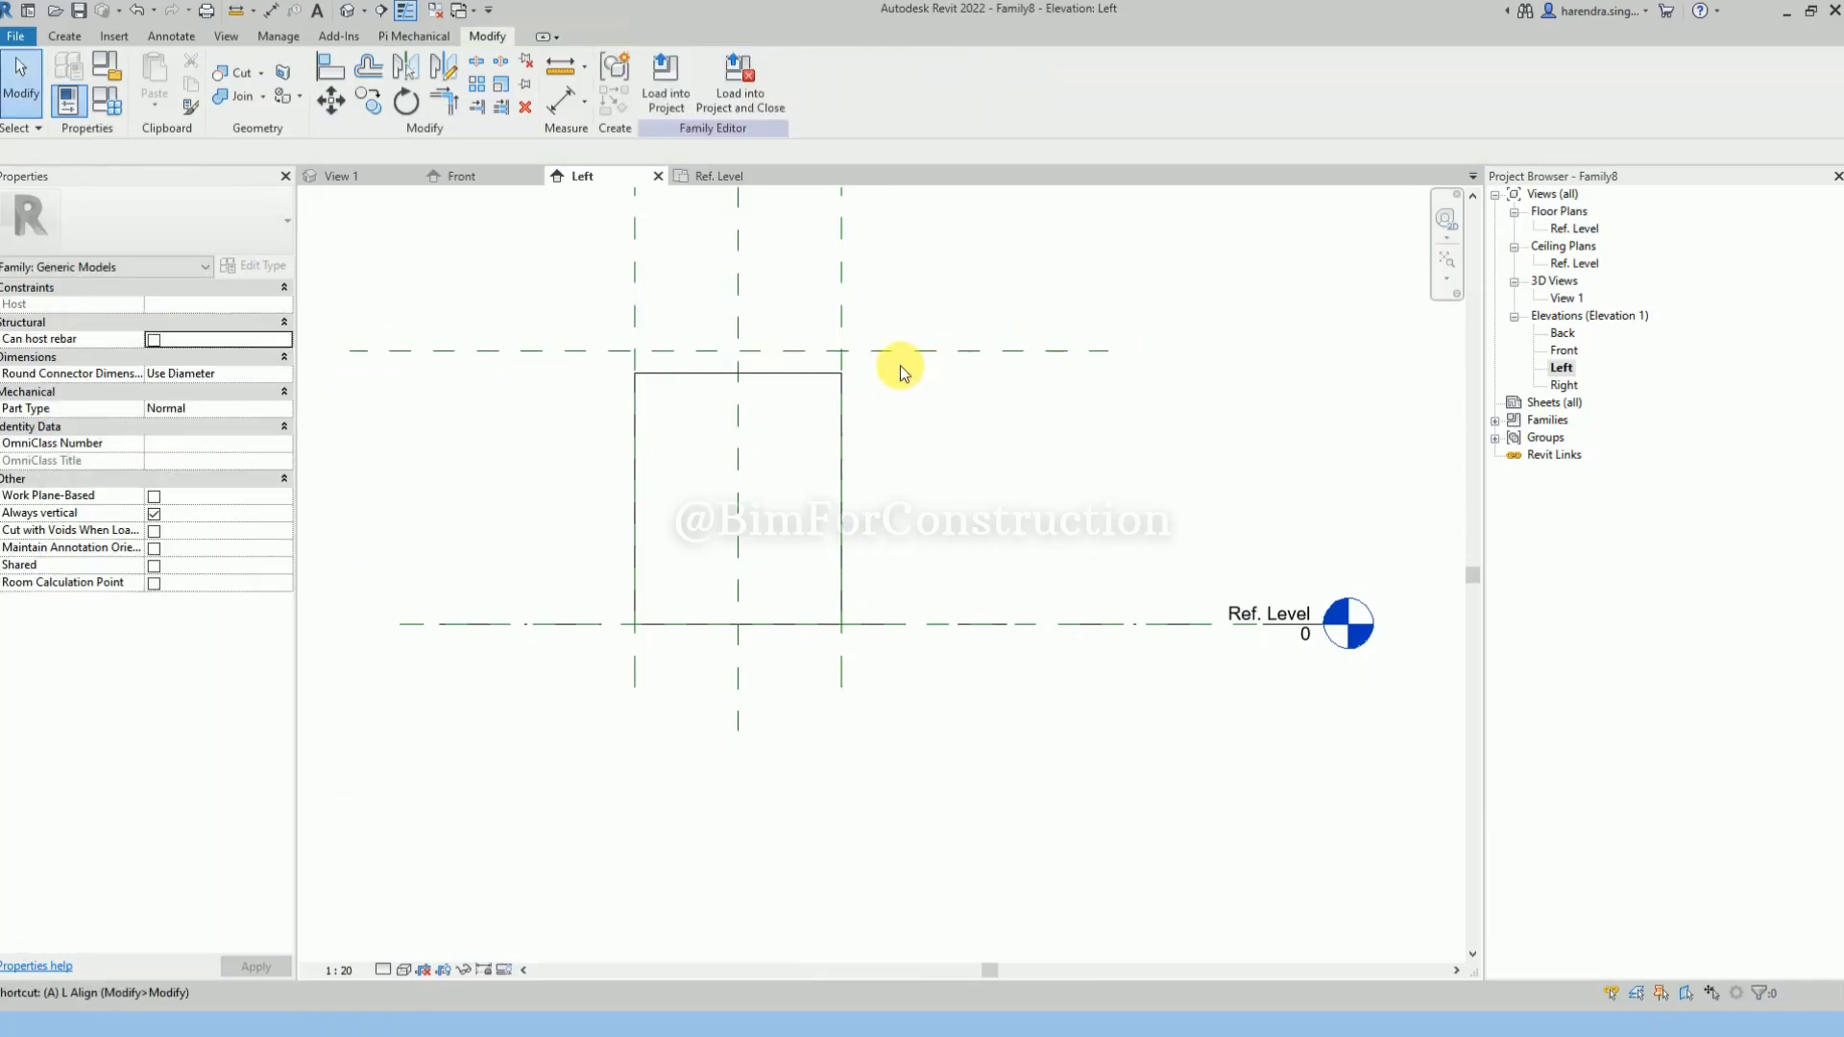
Align the extrusion's top edge to the new horizontal reference plane and end the Align command.
{"action": "key", "text": "l"}
{"action": "left_click", "coordinate": [891, 352]}
{"action": "left_click", "coordinate": [824, 373]}
{"action": "key", "text": "Escape"}
{"action": "key", "text": "Escape"}
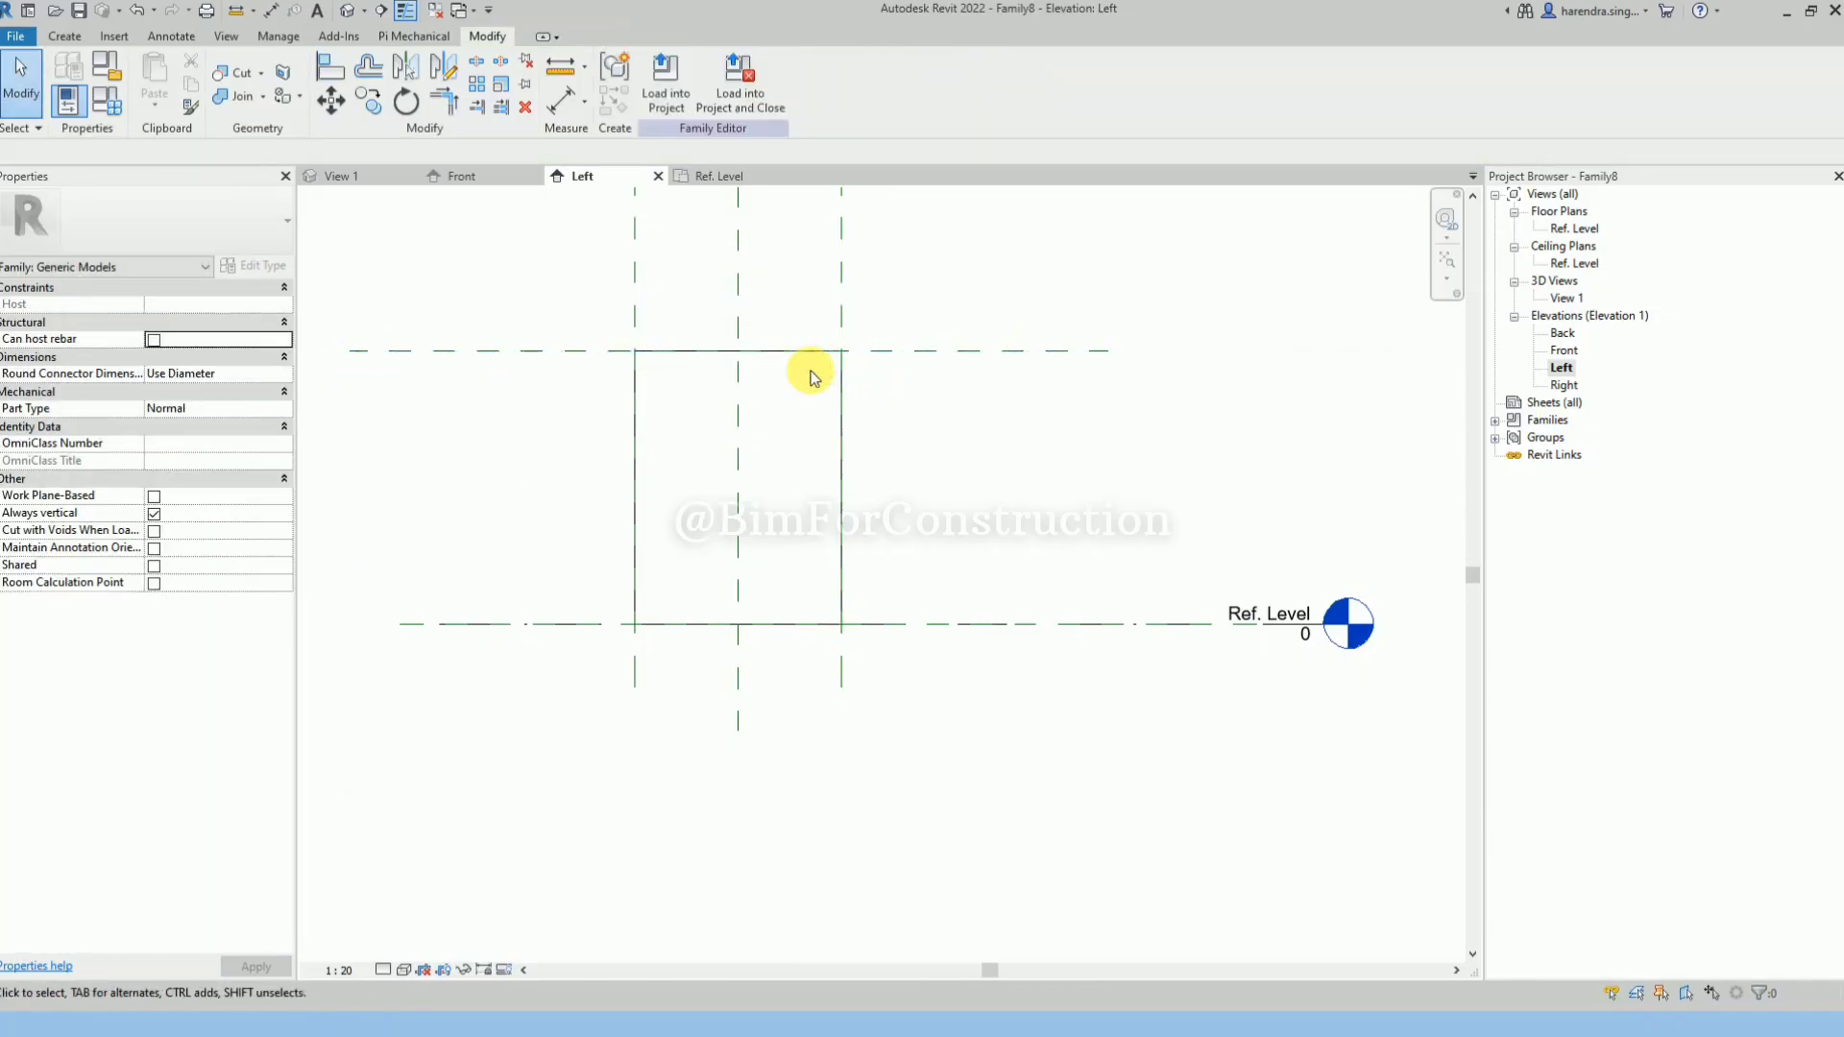
{"action": "key", "text": "a"}
{"action": "key", "text": "l"}
{"action": "left_click", "coordinate": [919, 351]}
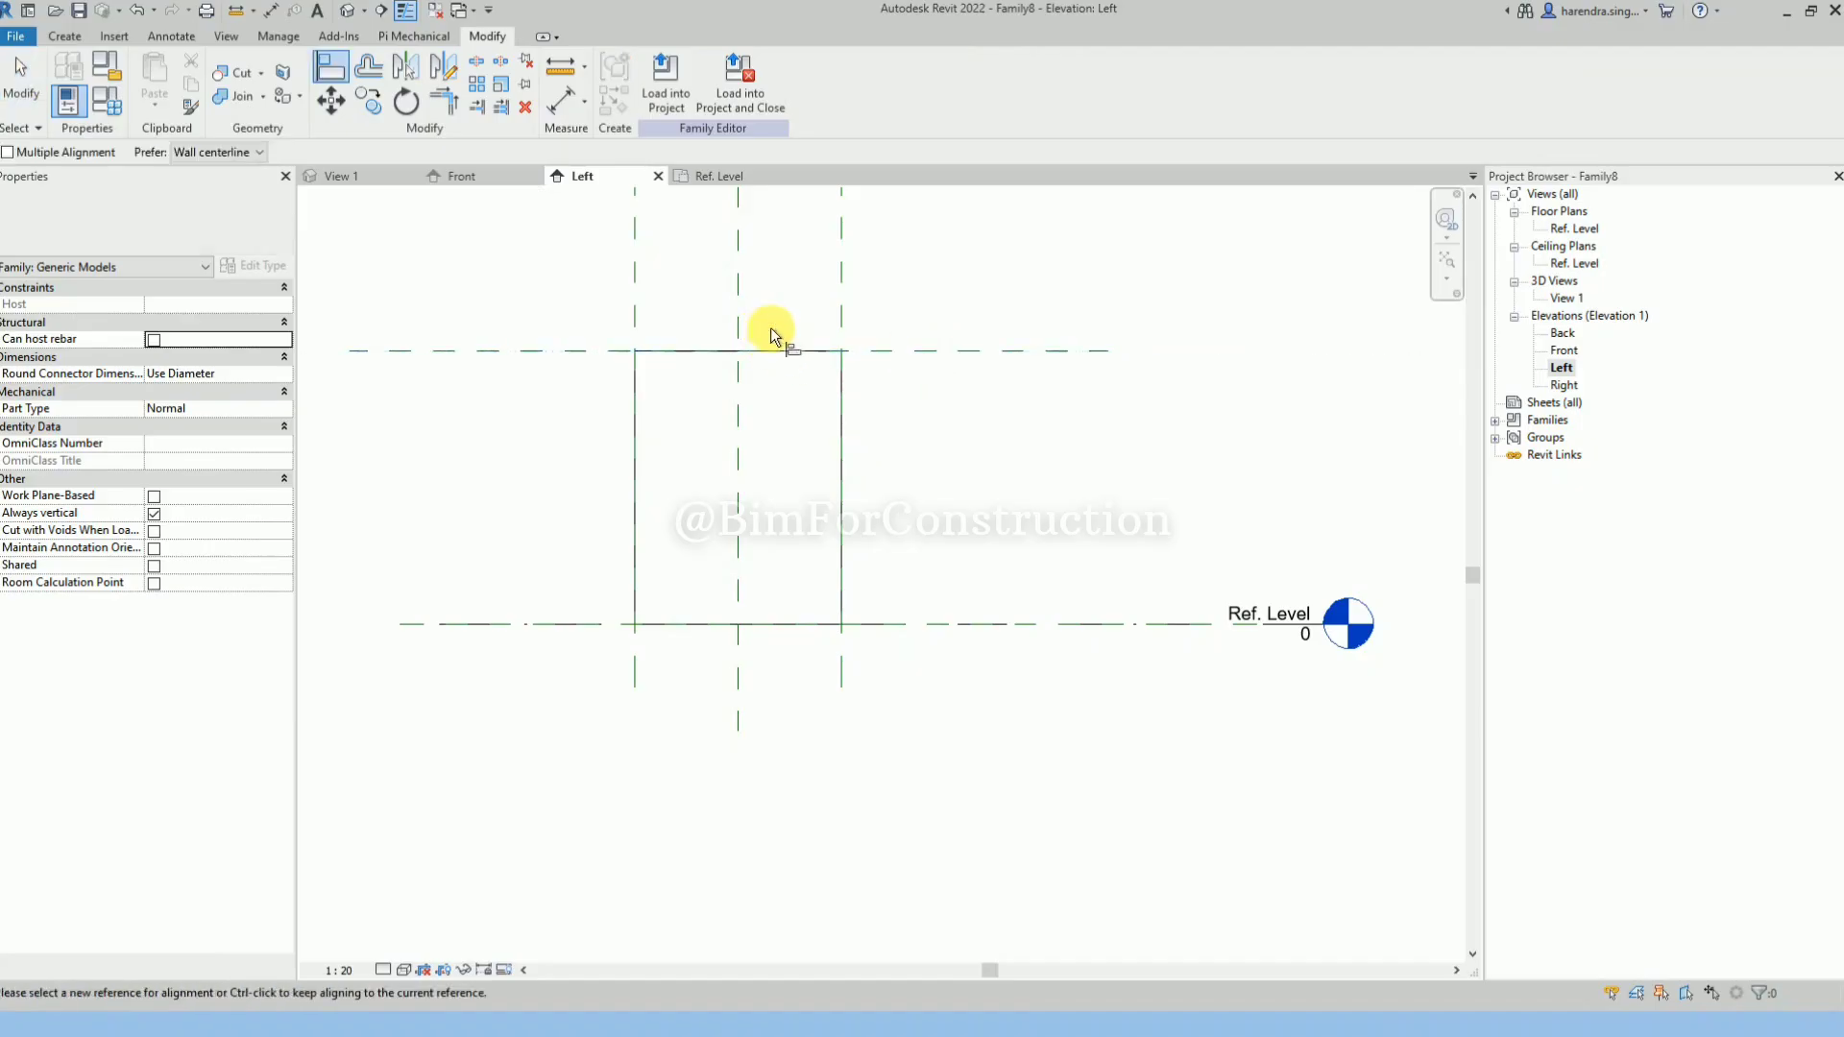
{"action": "key", "text": "Escape"}
{"action": "key", "text": "Escape"}
Dimension the vertical distance between the upper reference plane and Ref. Level, beside the extrusion.
{"action": "scroll", "coordinate": [836, 432], "scroll_direction": "up", "scroll_amount": 2}
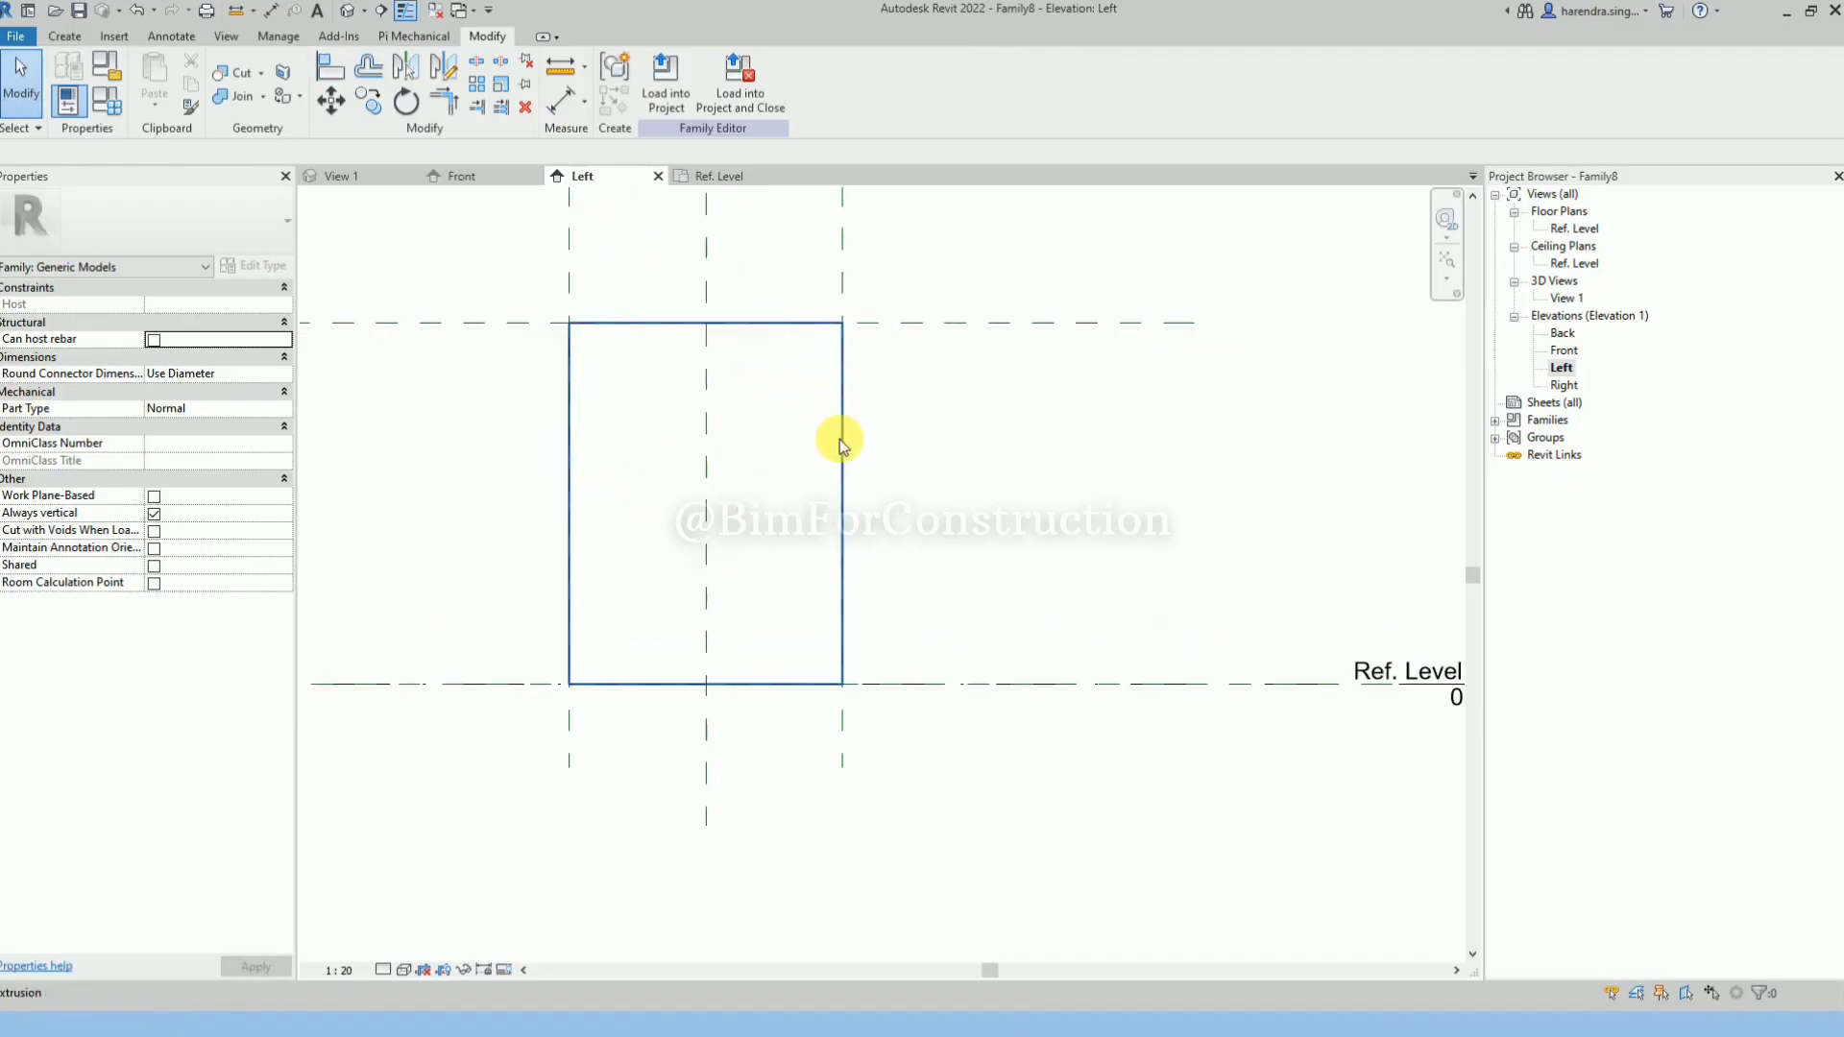
{"action": "key", "text": "d"}
{"action": "key", "text": "i"}
{"action": "left_click", "coordinate": [955, 325]}
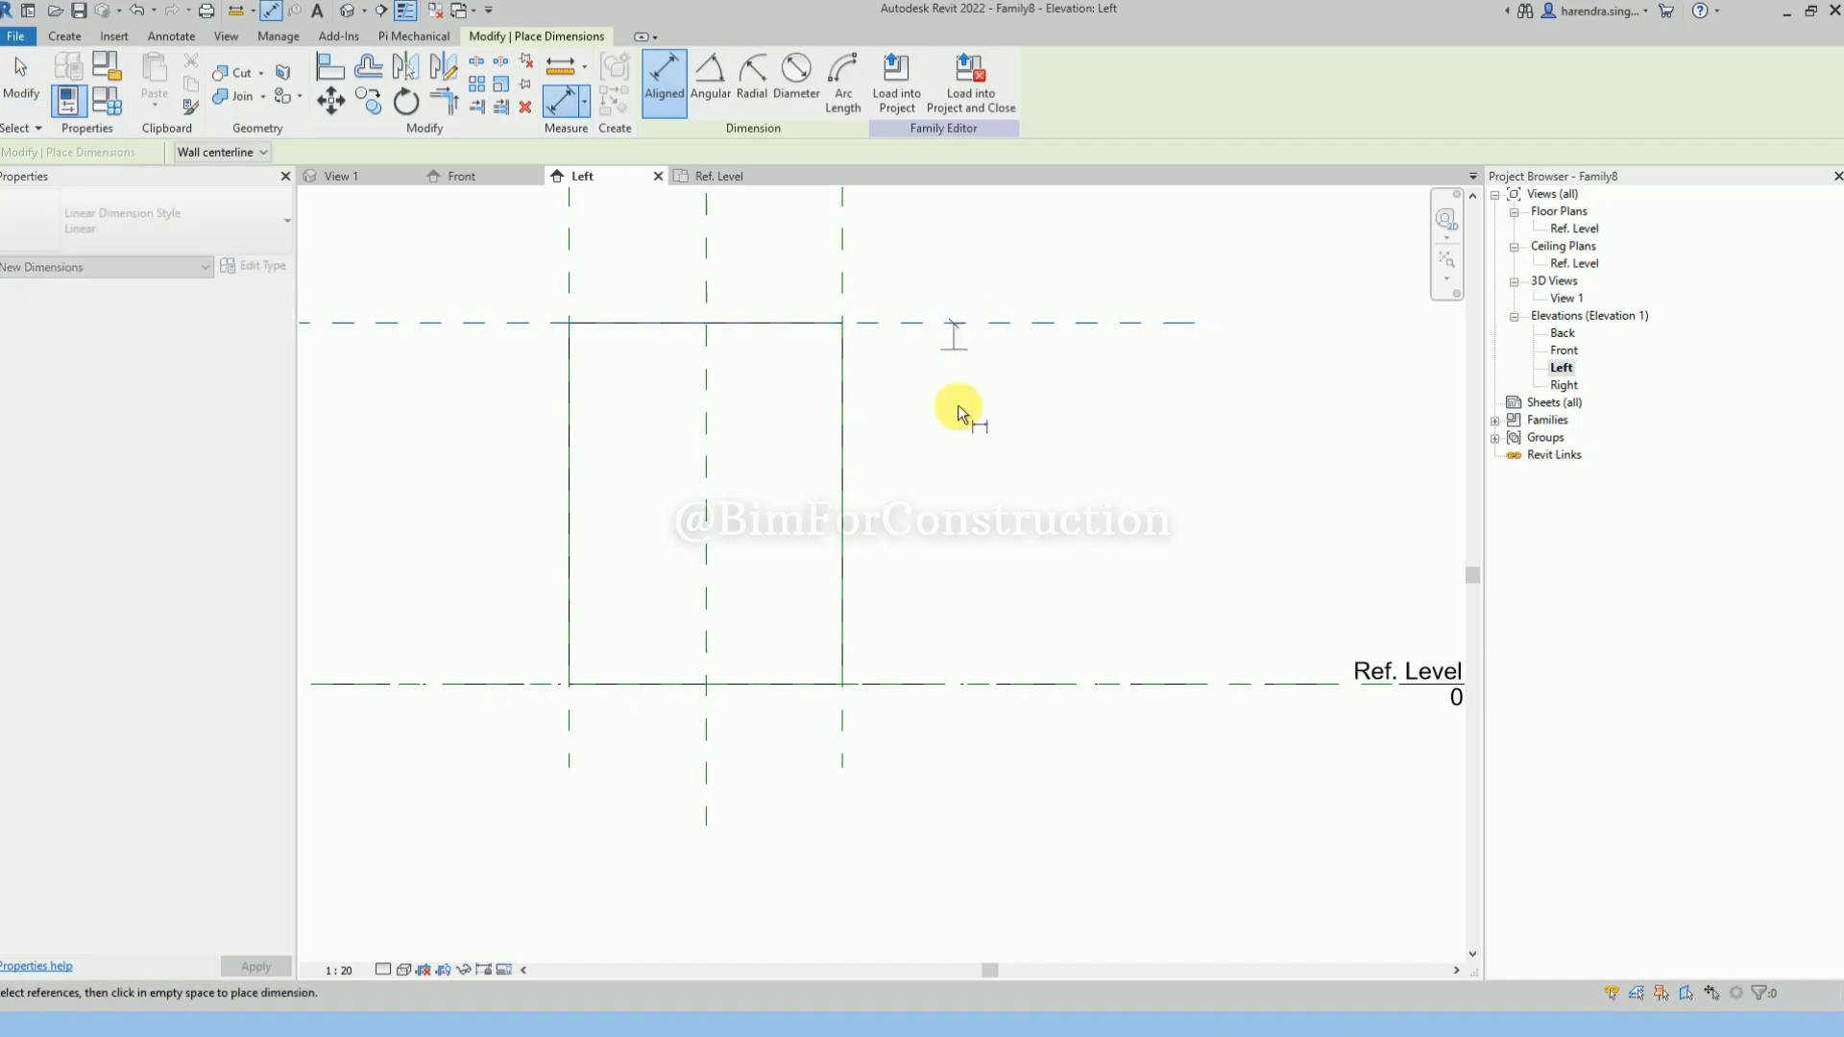
{"action": "left_click", "coordinate": [903, 751]}
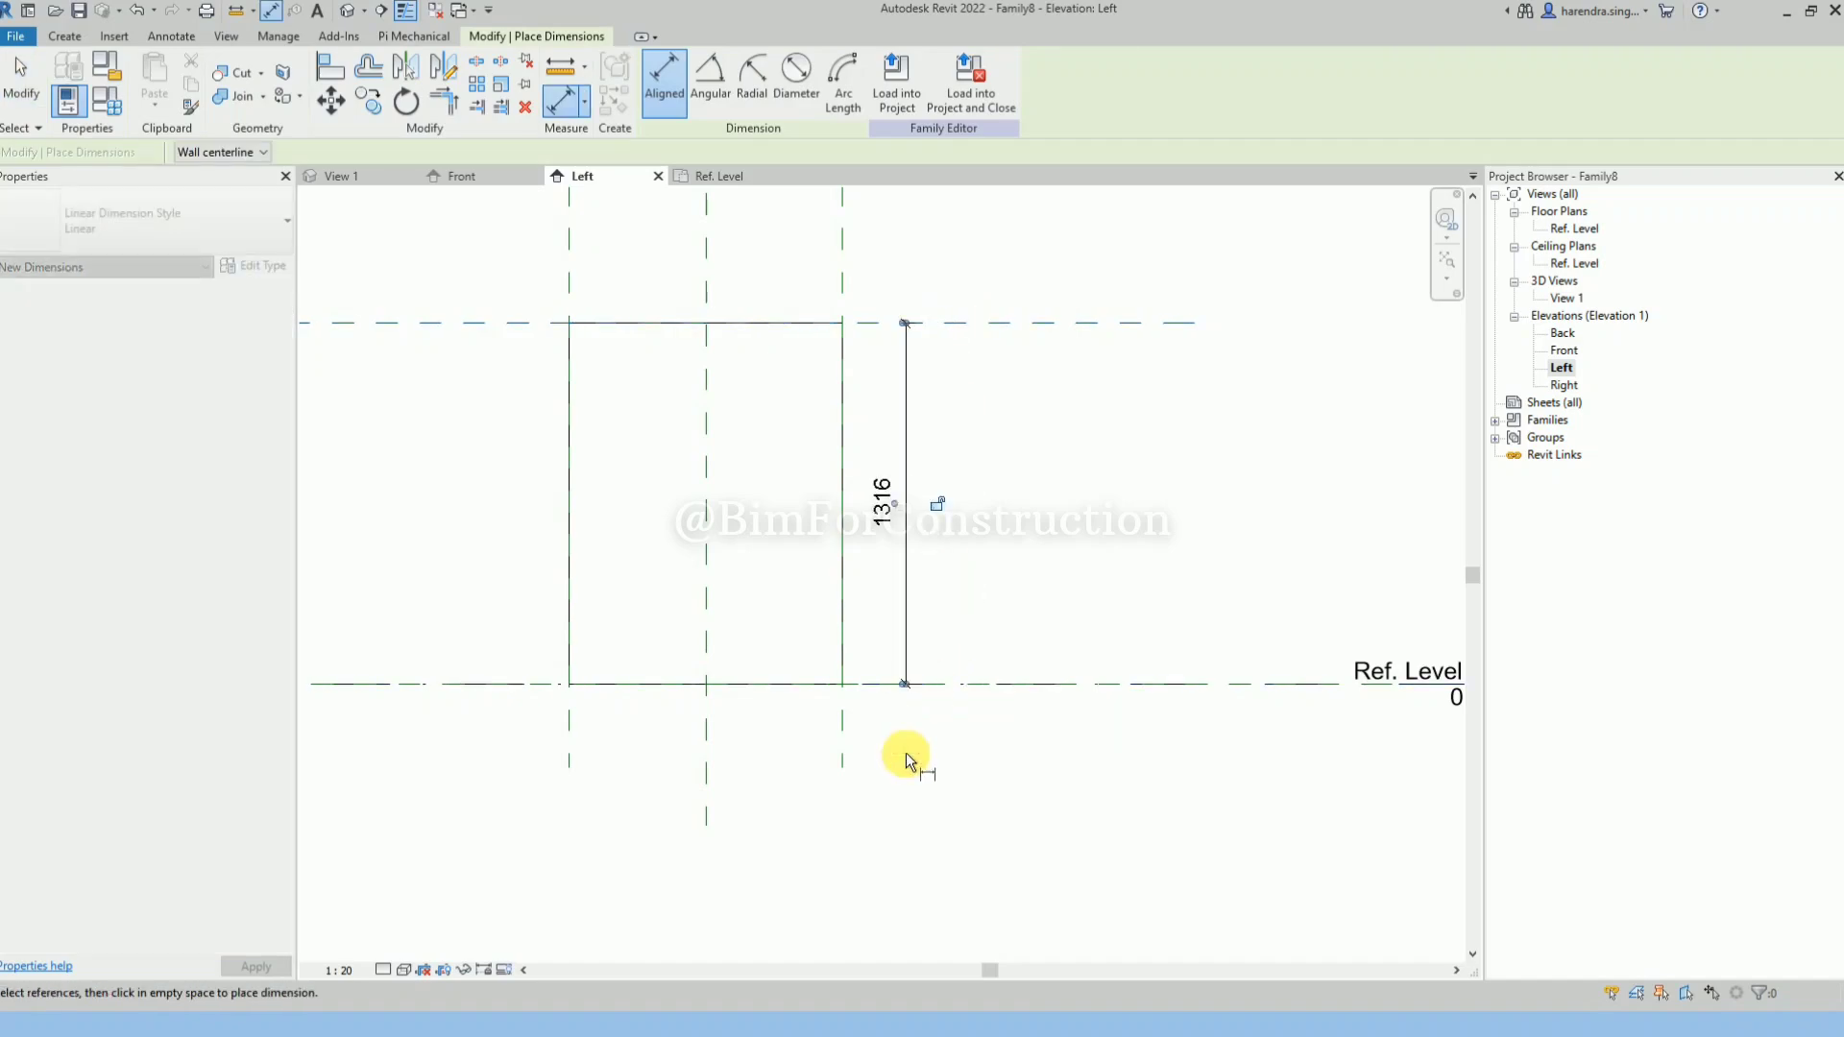
{"action": "key", "text": "Escape"}
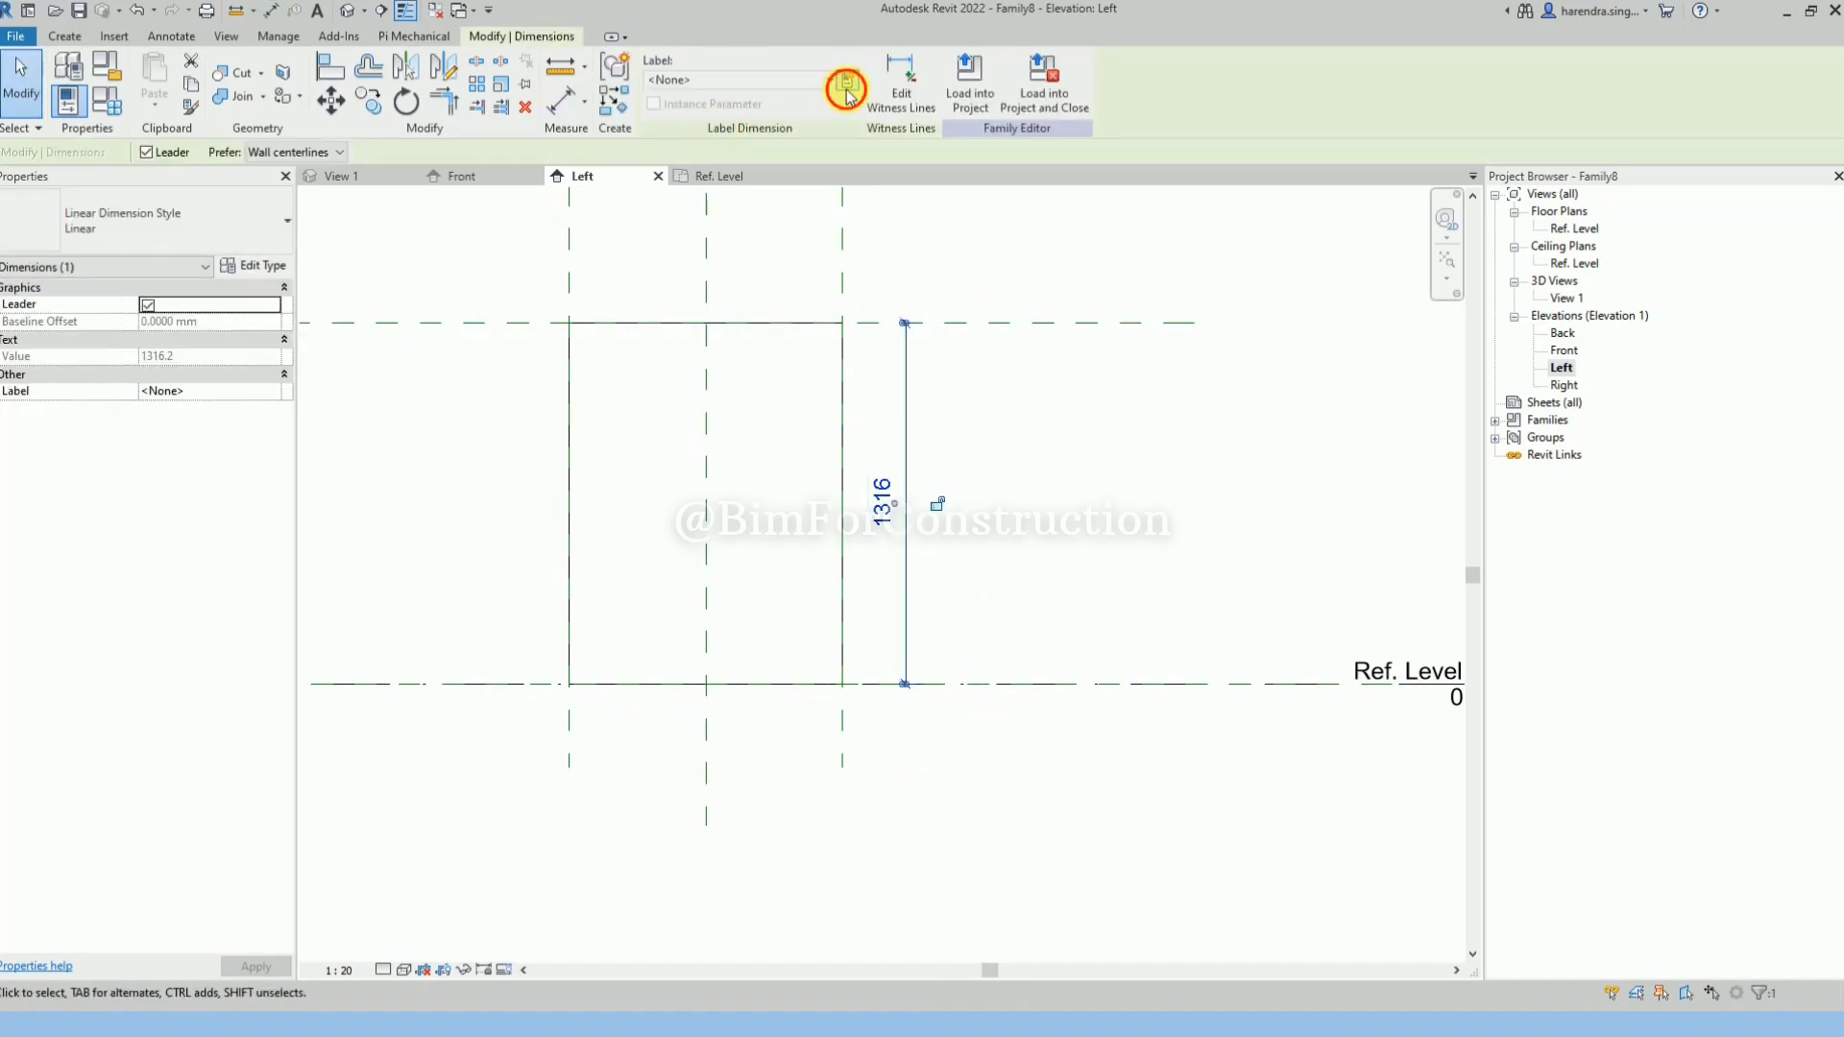
Label the vertical elevation dimension with a new instance family parameter named length.
{"action": "left_click", "coordinate": [847, 85]}
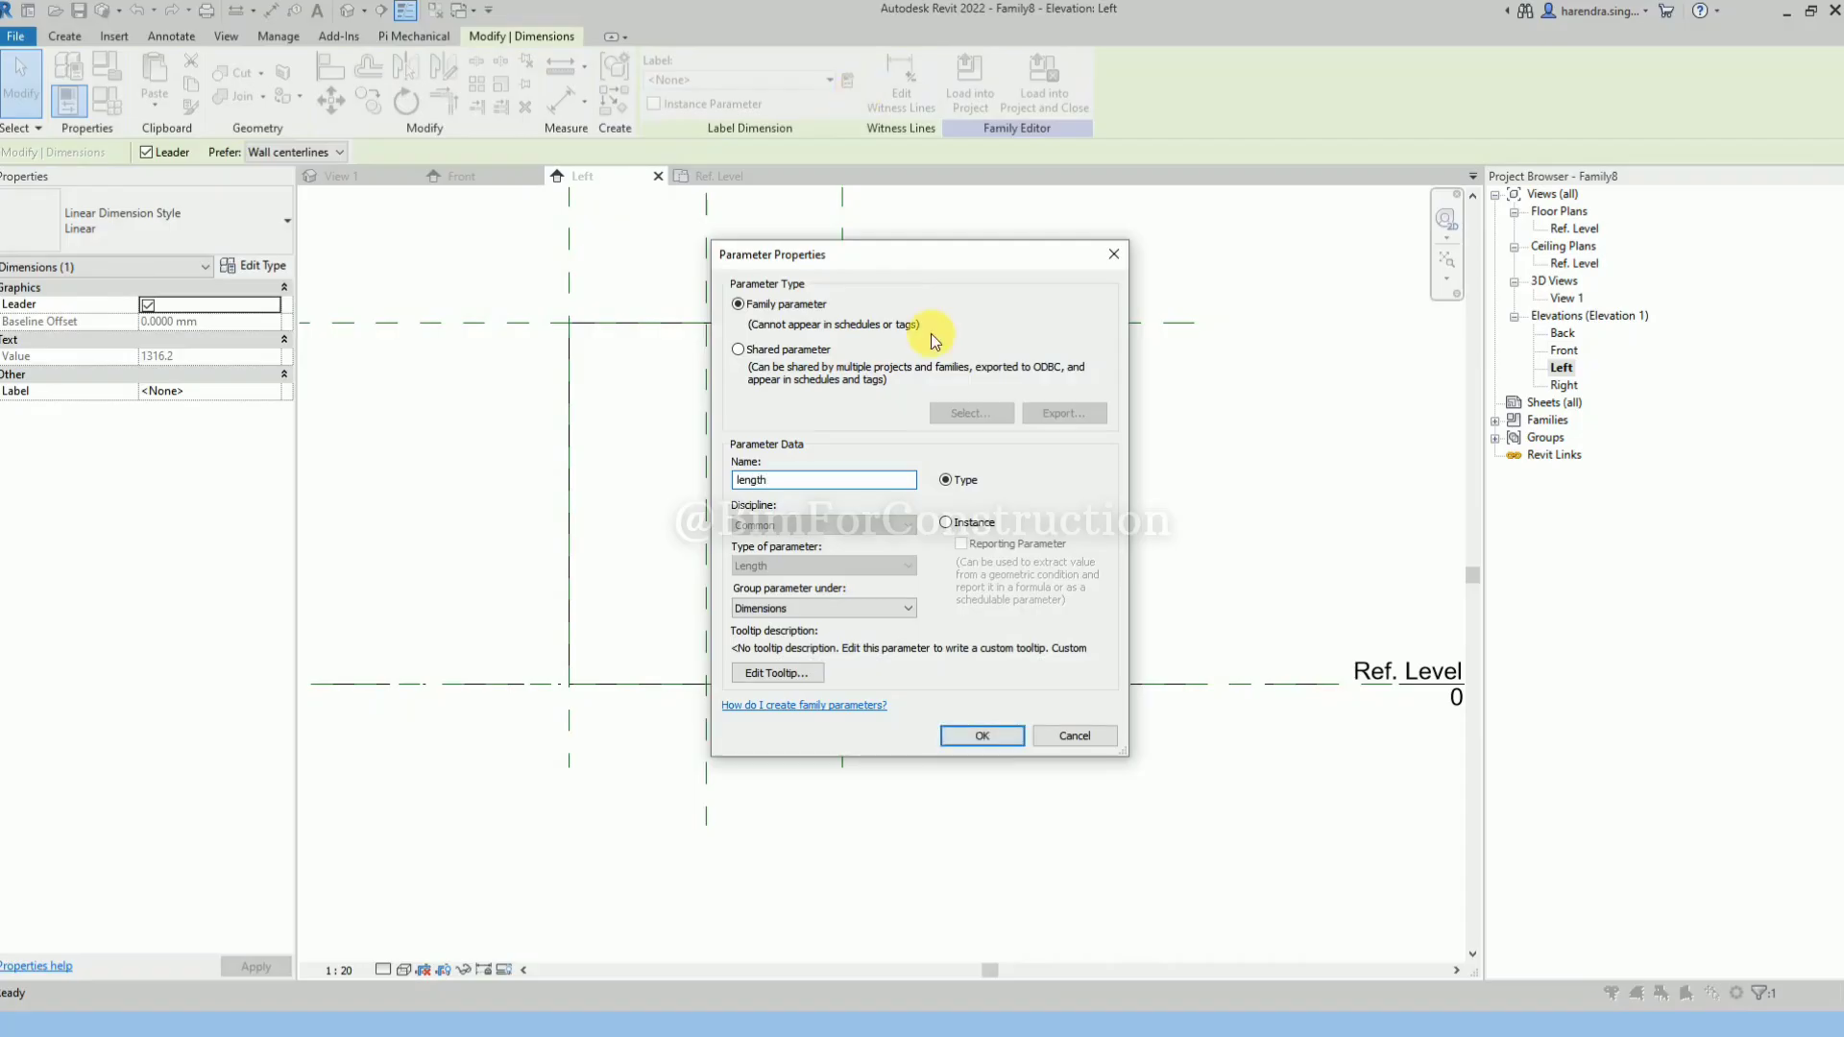
{"action": "left_click", "coordinate": [965, 522]}
{"action": "left_click", "coordinate": [987, 739]}
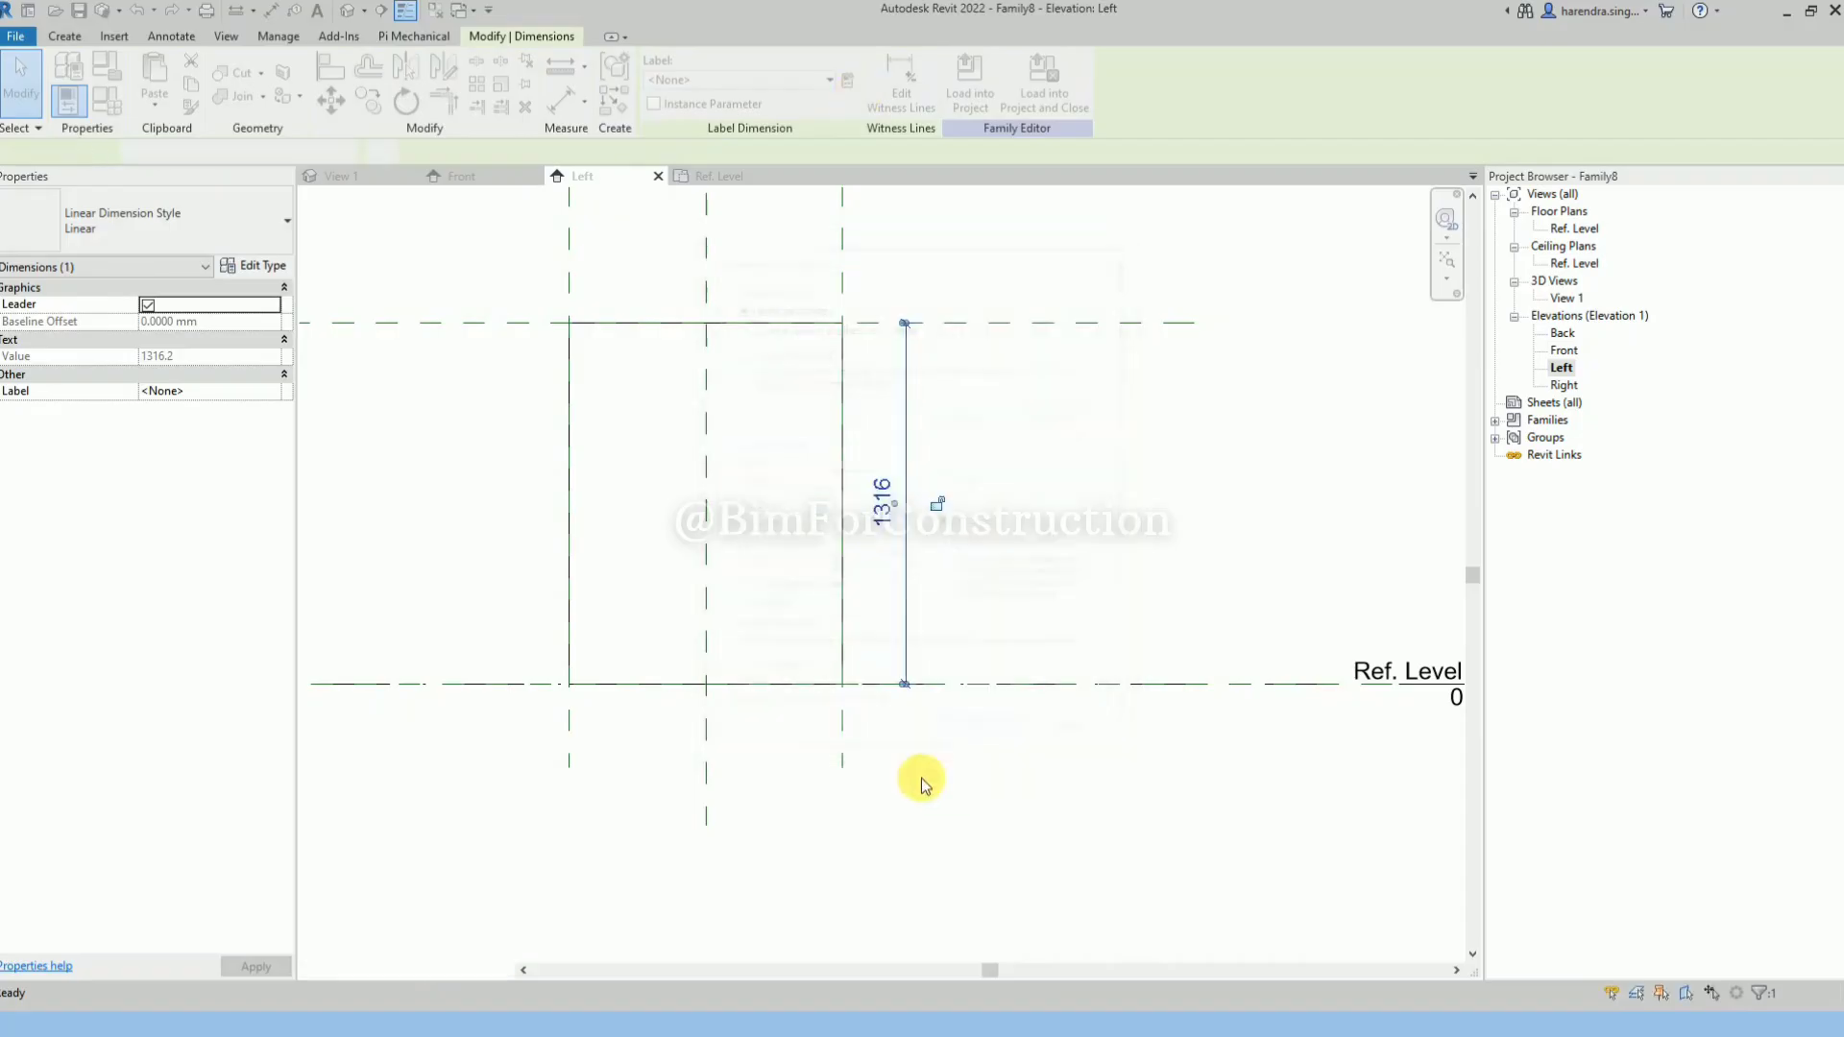
Set the length dimension in the elevation to 2000 and deselect it.
{"action": "left_click", "coordinate": [895, 488]}
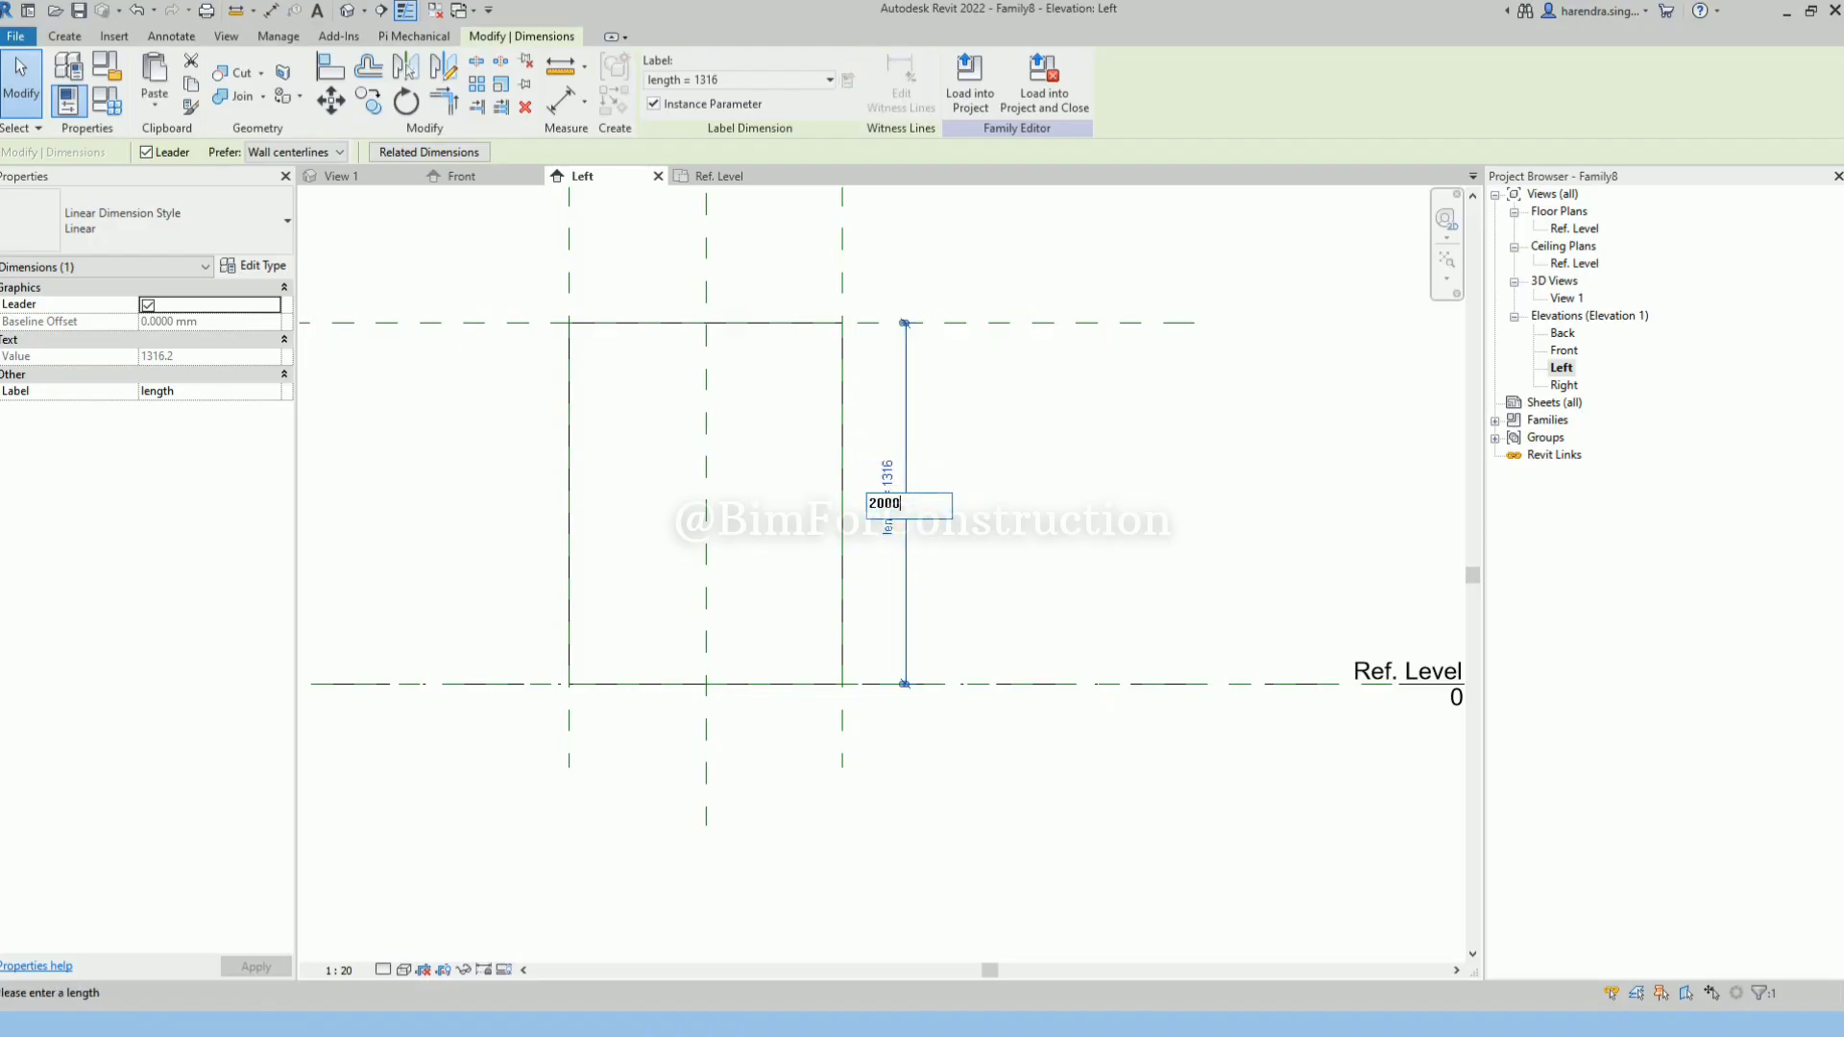
{"action": "type", "text": "2000"}
{"action": "key", "text": "Return"}
{"action": "scroll", "coordinate": [864, 671], "scroll_direction": "down", "scroll_amount": 4}
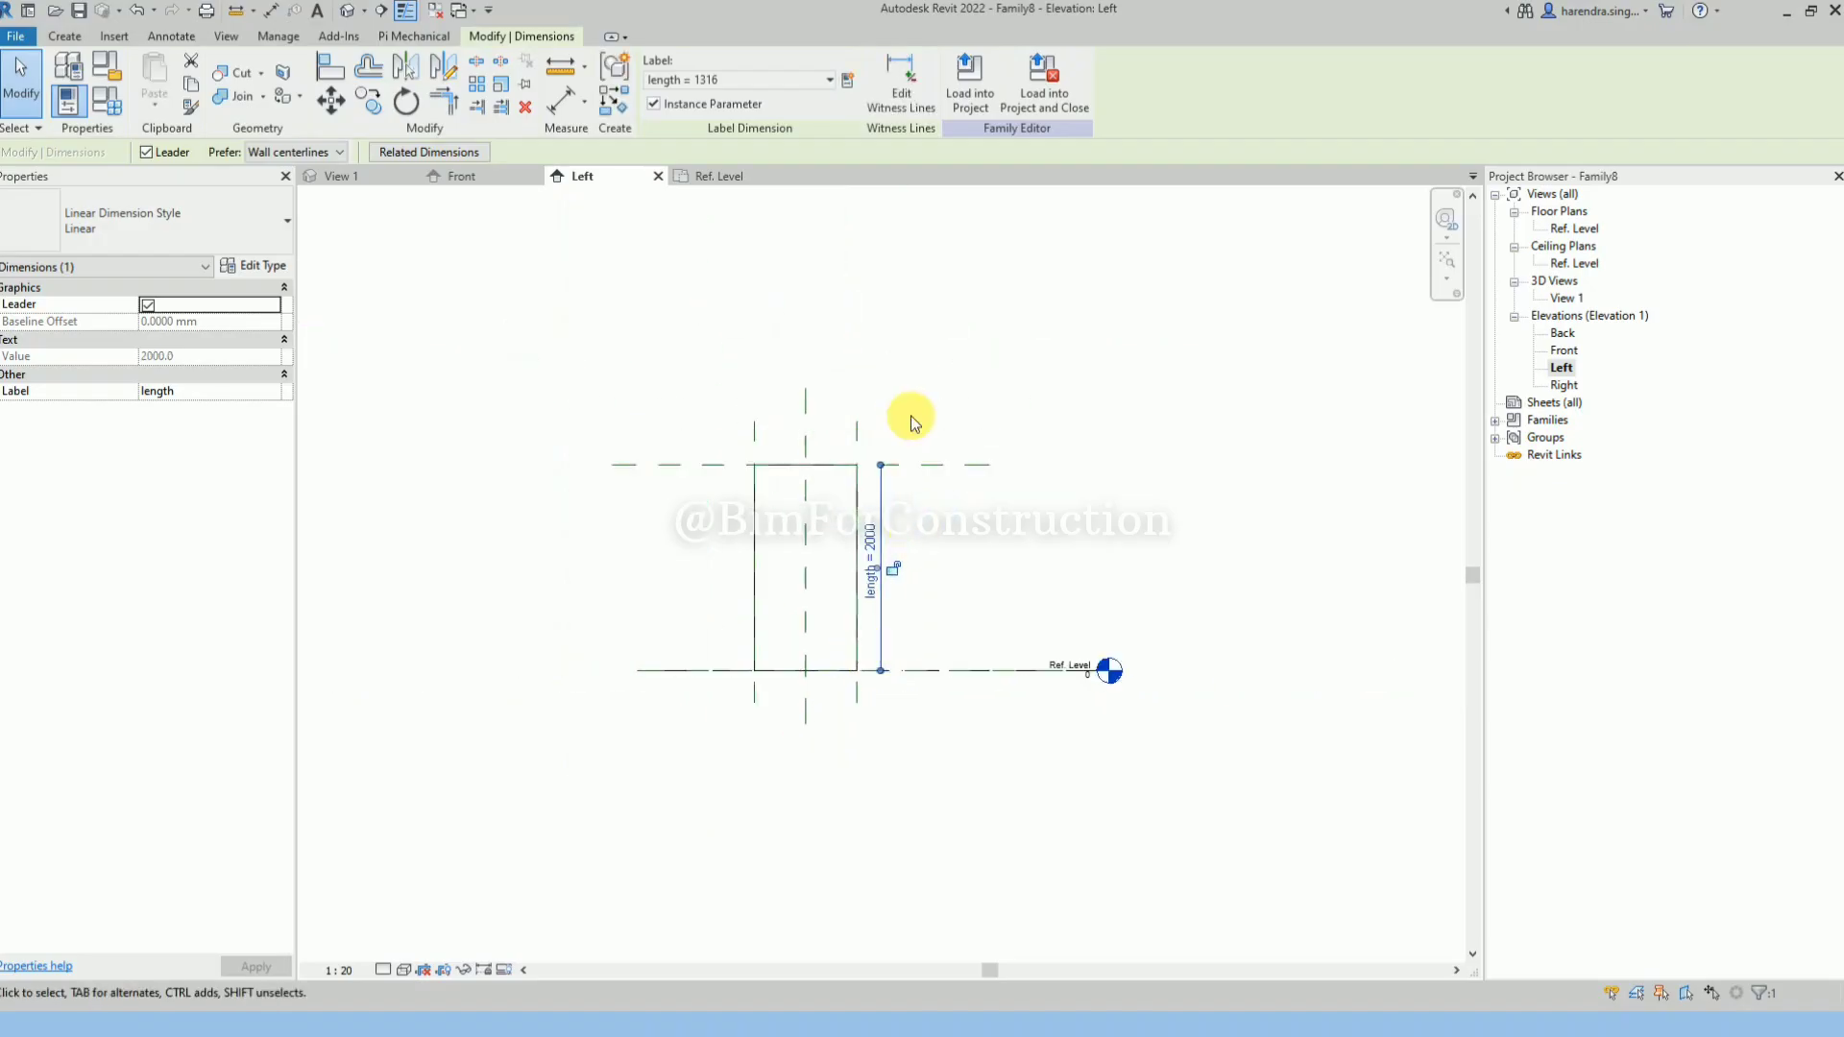
{"action": "left_click", "coordinate": [908, 416]}
Copy the horizontal reference plane at the extrusion's top edge upward by 2' (609.6 mm).
{"action": "scroll", "coordinate": [902, 417], "scroll_direction": "up", "scroll_amount": 3}
{"action": "left_click", "coordinate": [905, 500]}
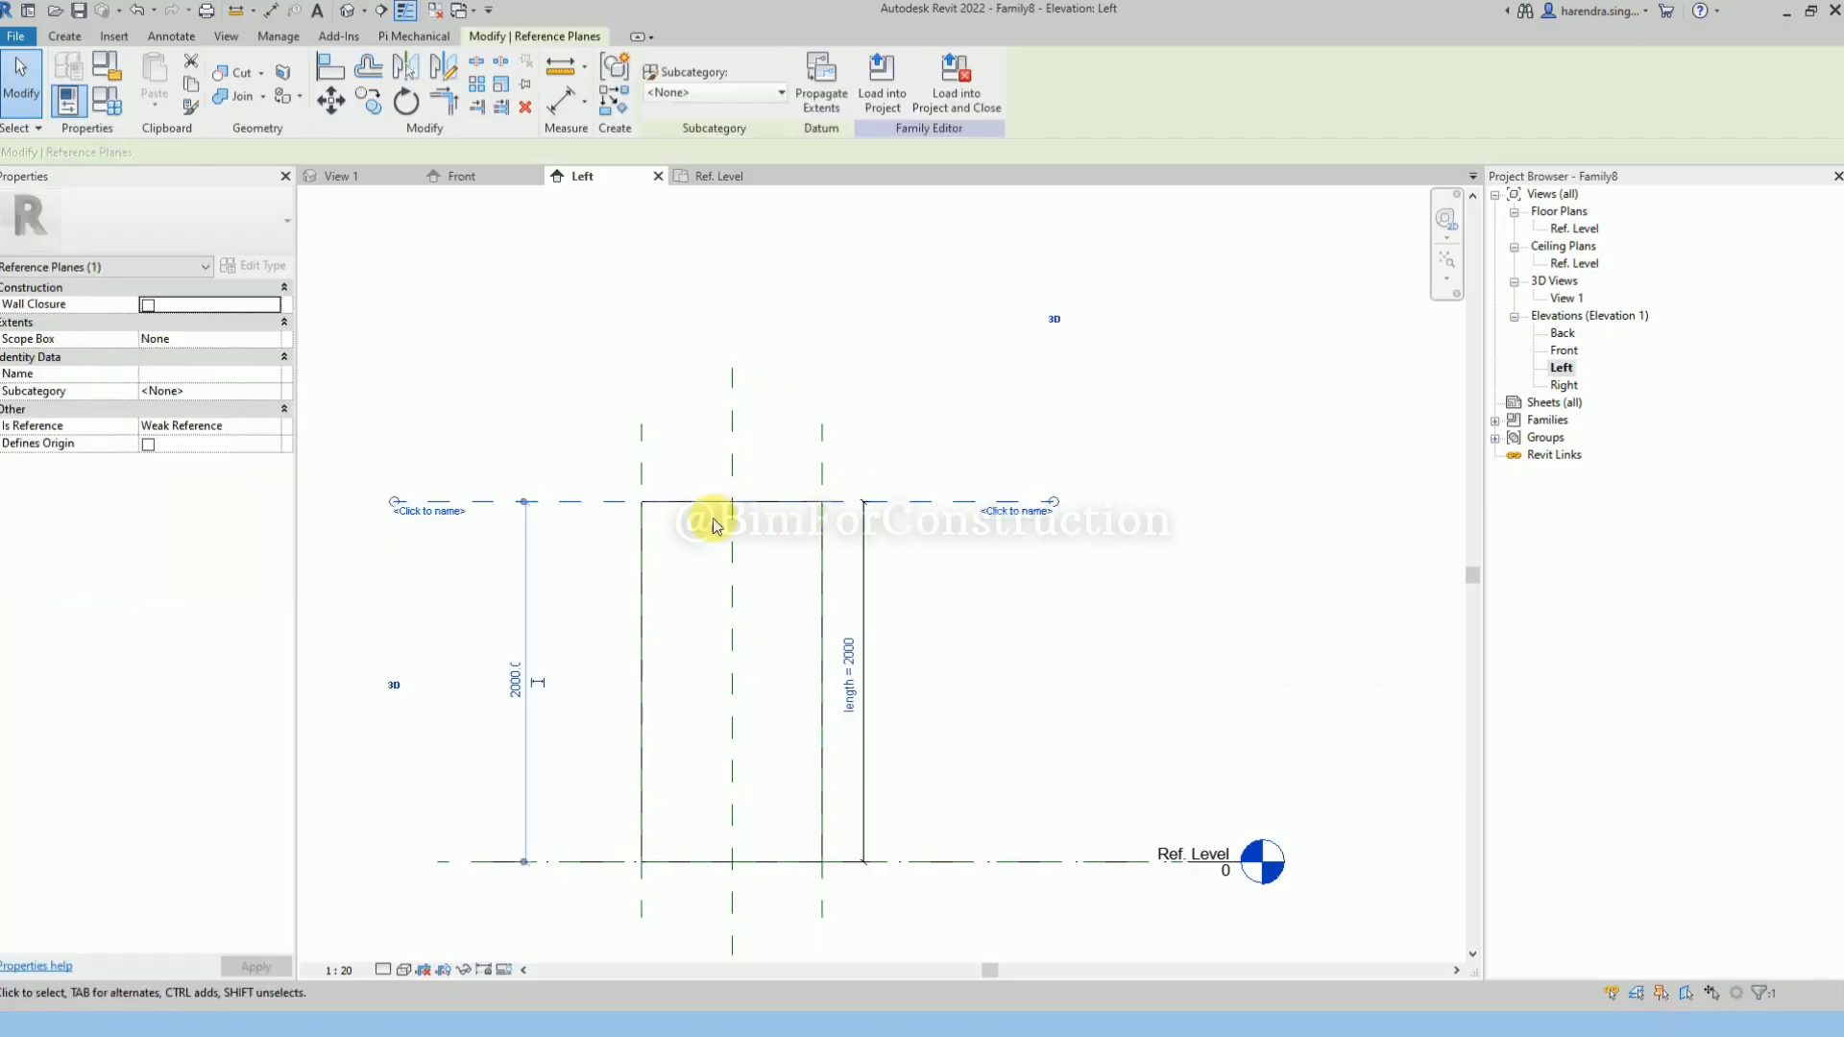
{"action": "left_click", "coordinate": [713, 524]}
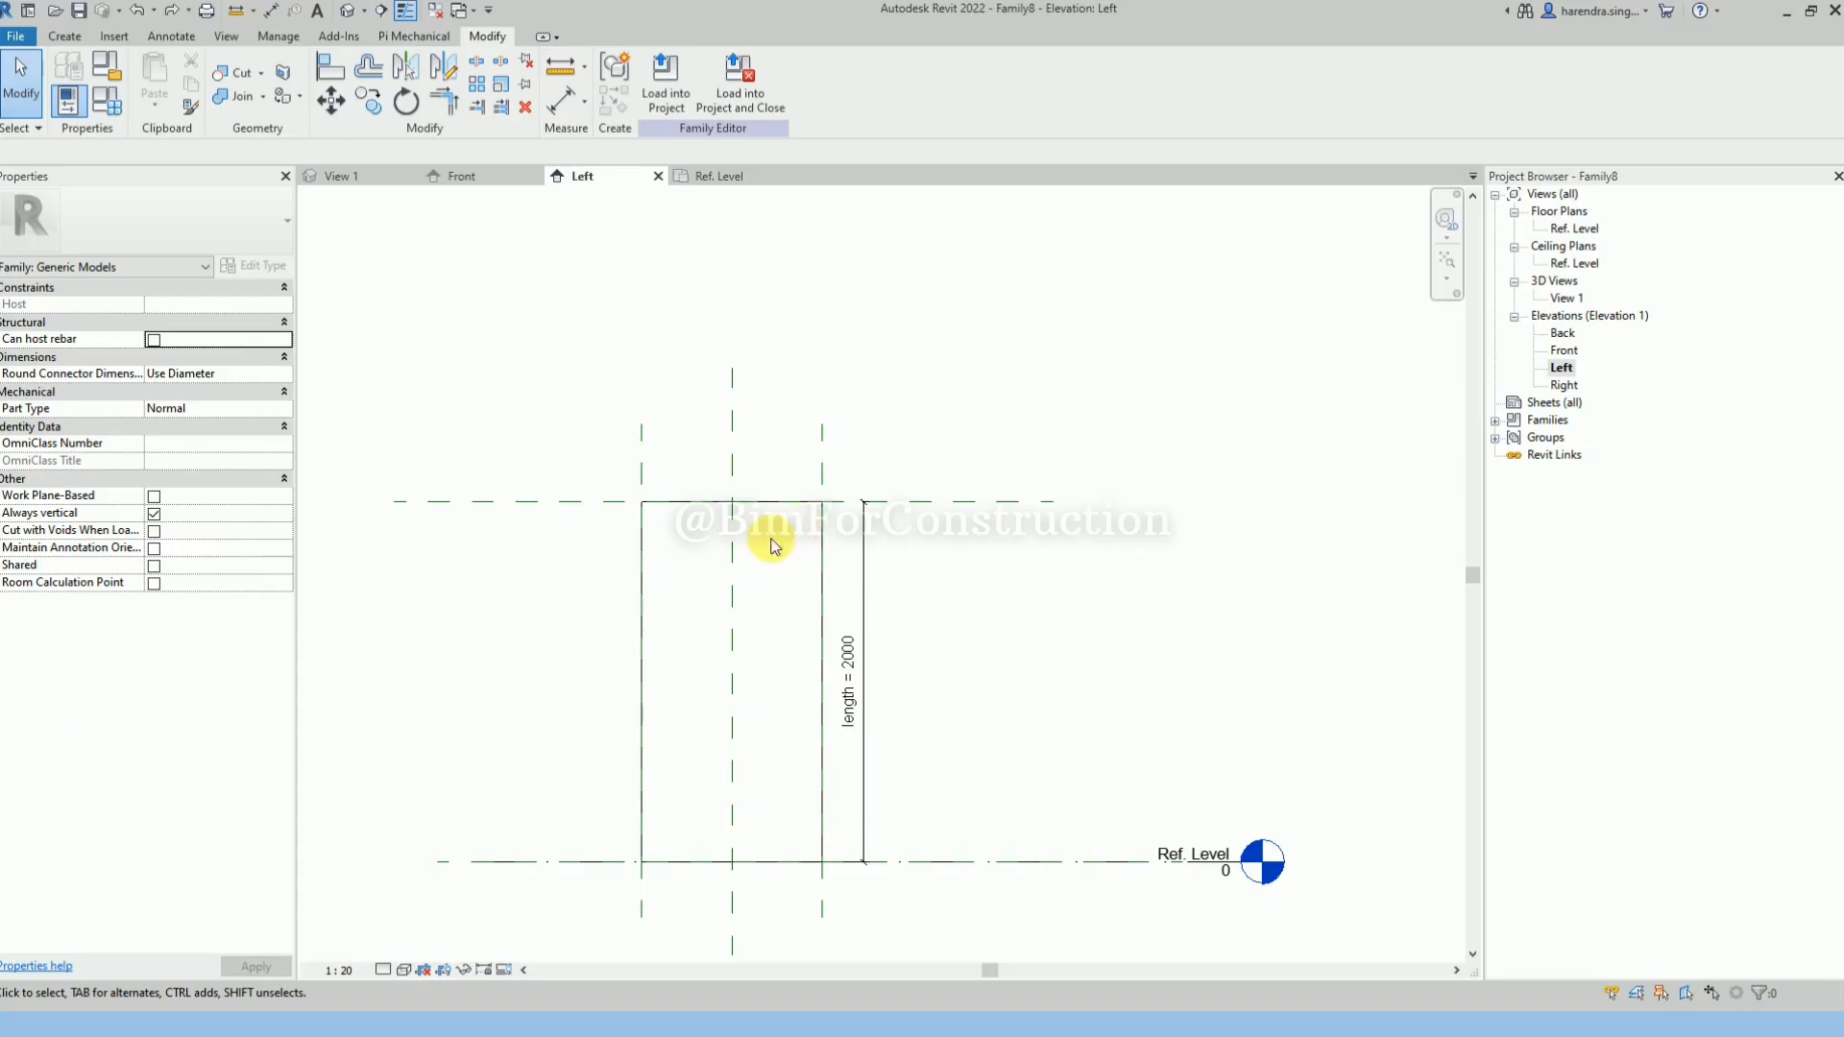
{"action": "left_click", "coordinate": [580, 502]}
{"action": "key", "text": "c"}
{"action": "key", "text": "o"}
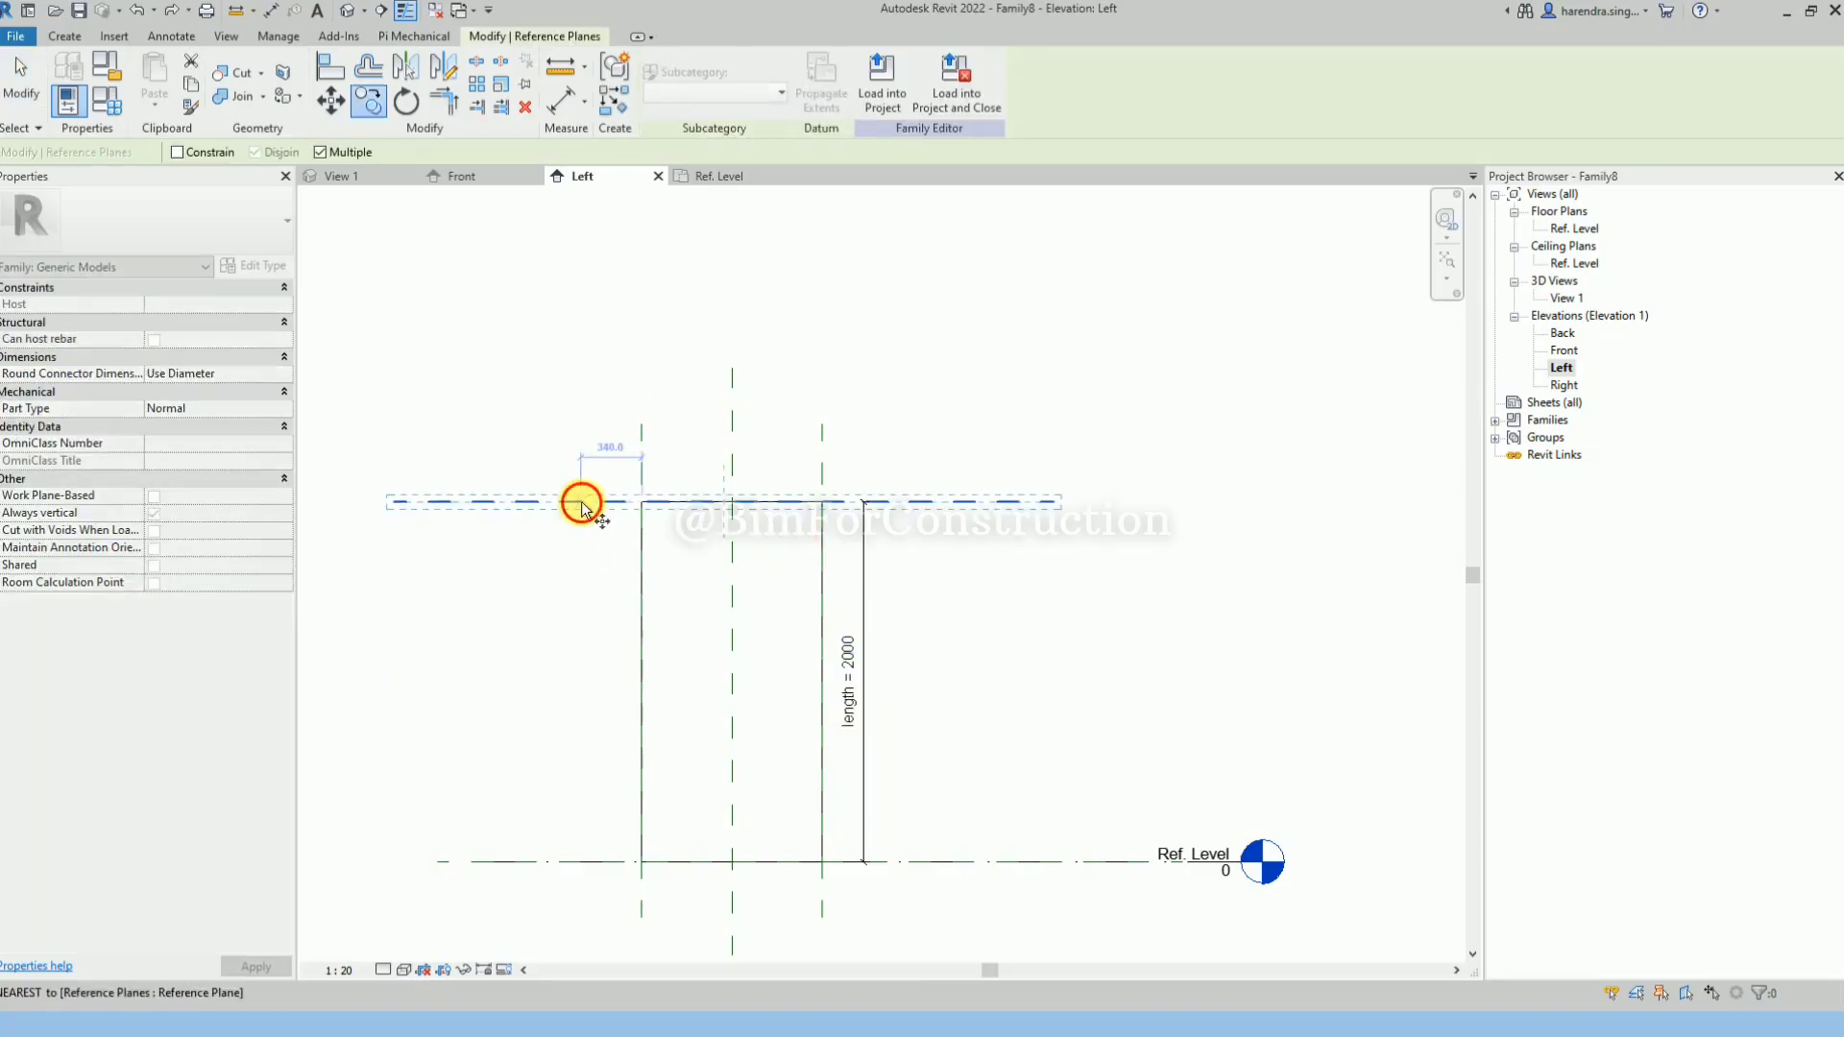
{"action": "left_click", "coordinate": [581, 501]}
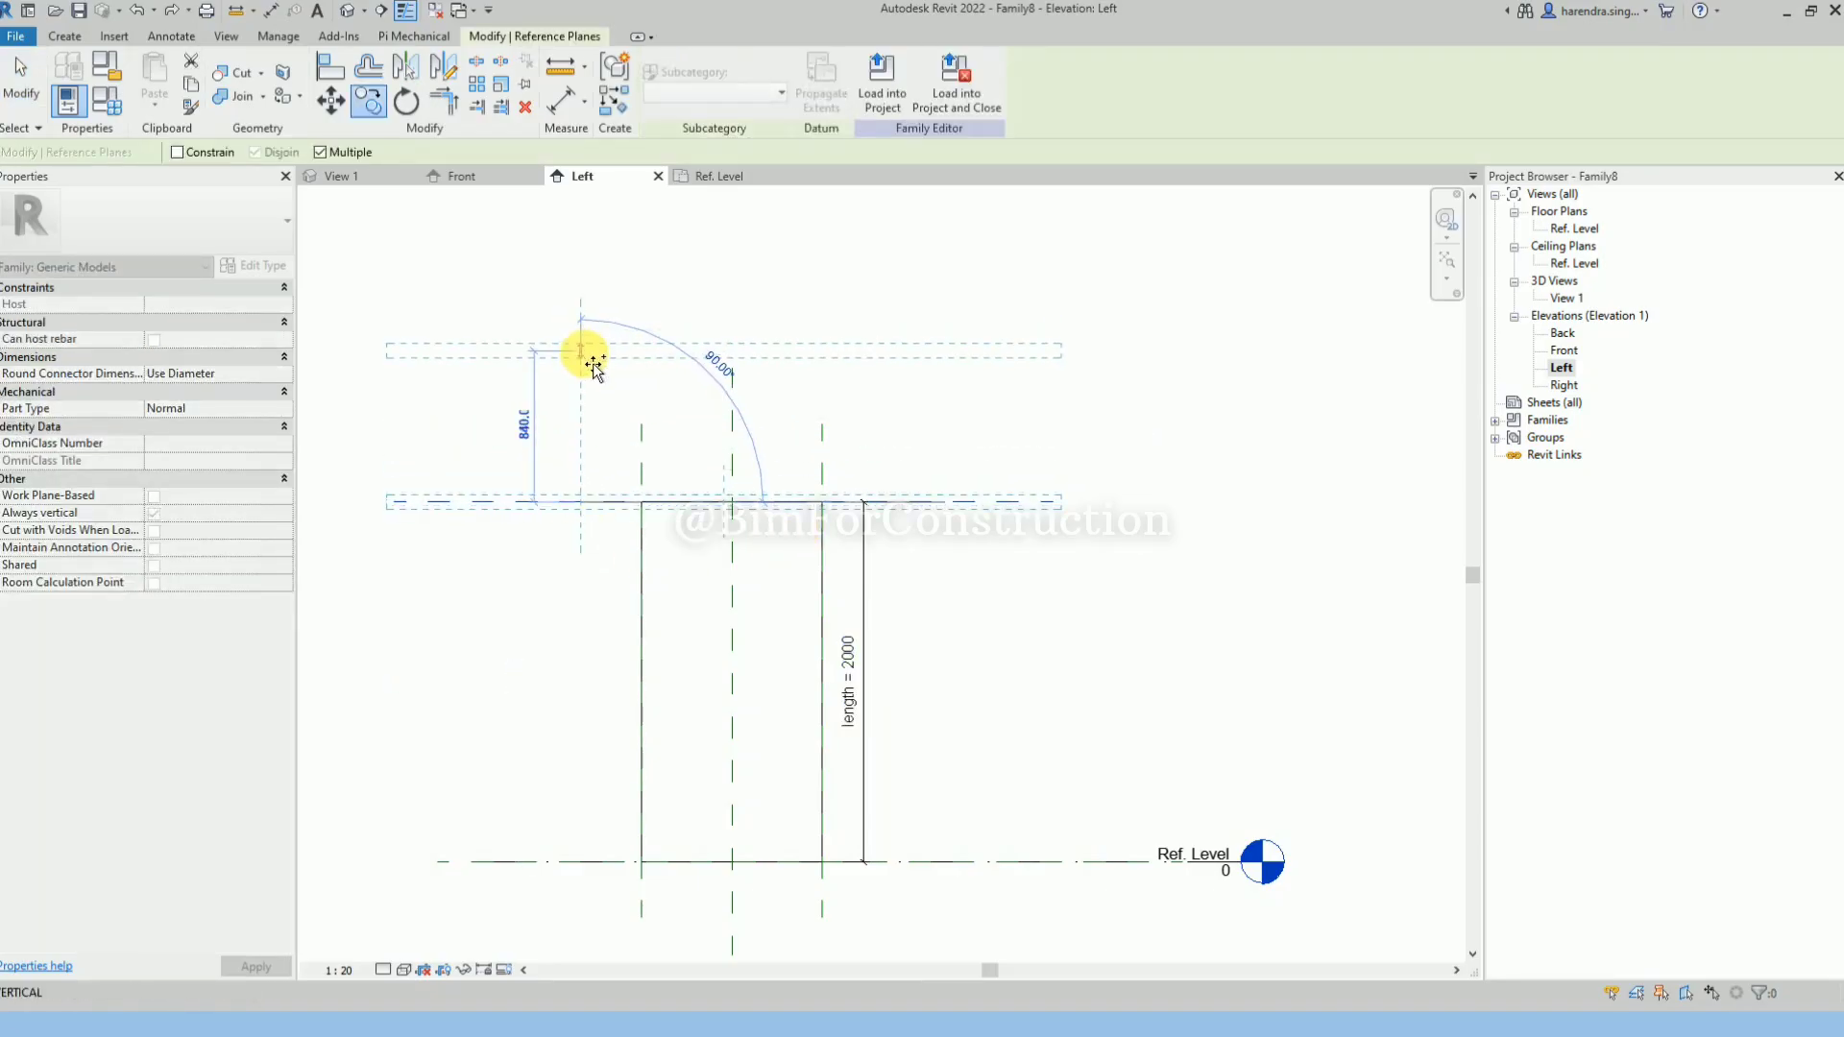
{"action": "type", "text": "600"}
{"action": "key", "text": "Return"}
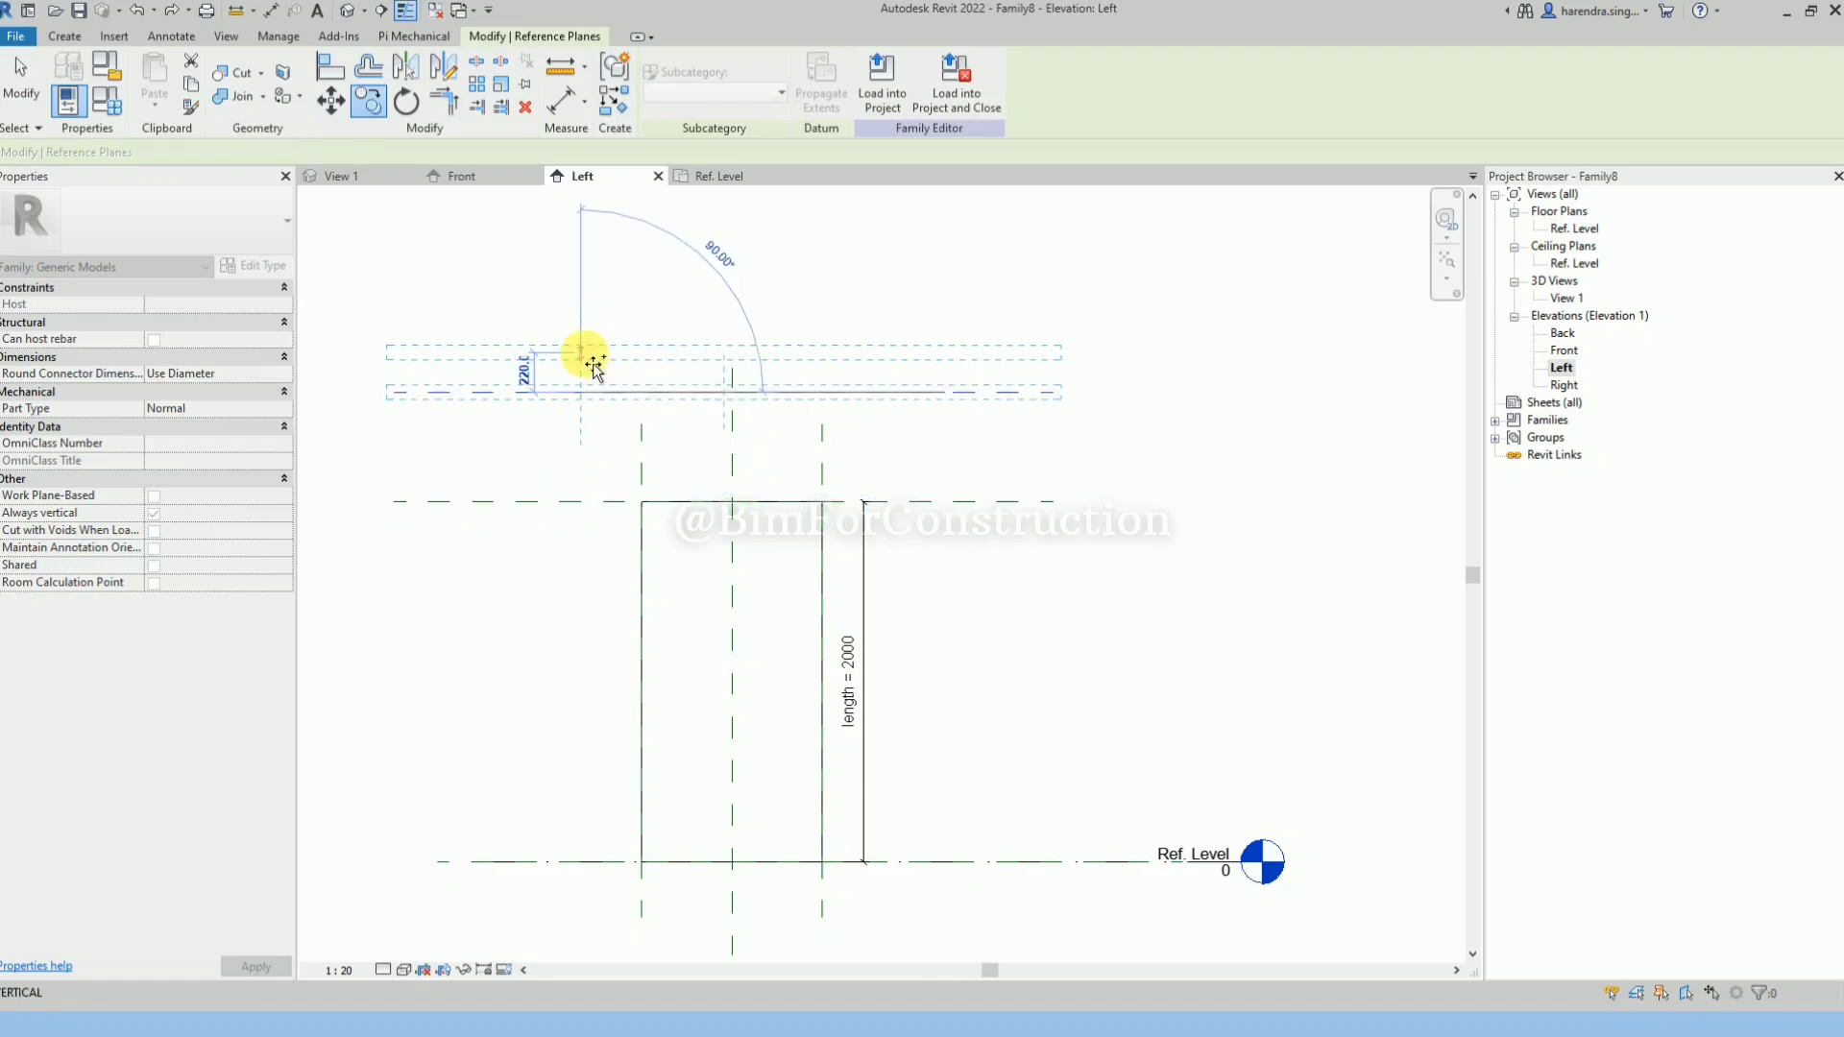
{"action": "key", "text": "Escape"}
{"action": "key", "text": "Escape"}
Copy the vertical reference plane at the extrusion's right edge 2' (609.6 mm) to the right.
{"action": "left_click", "coordinate": [823, 480]}
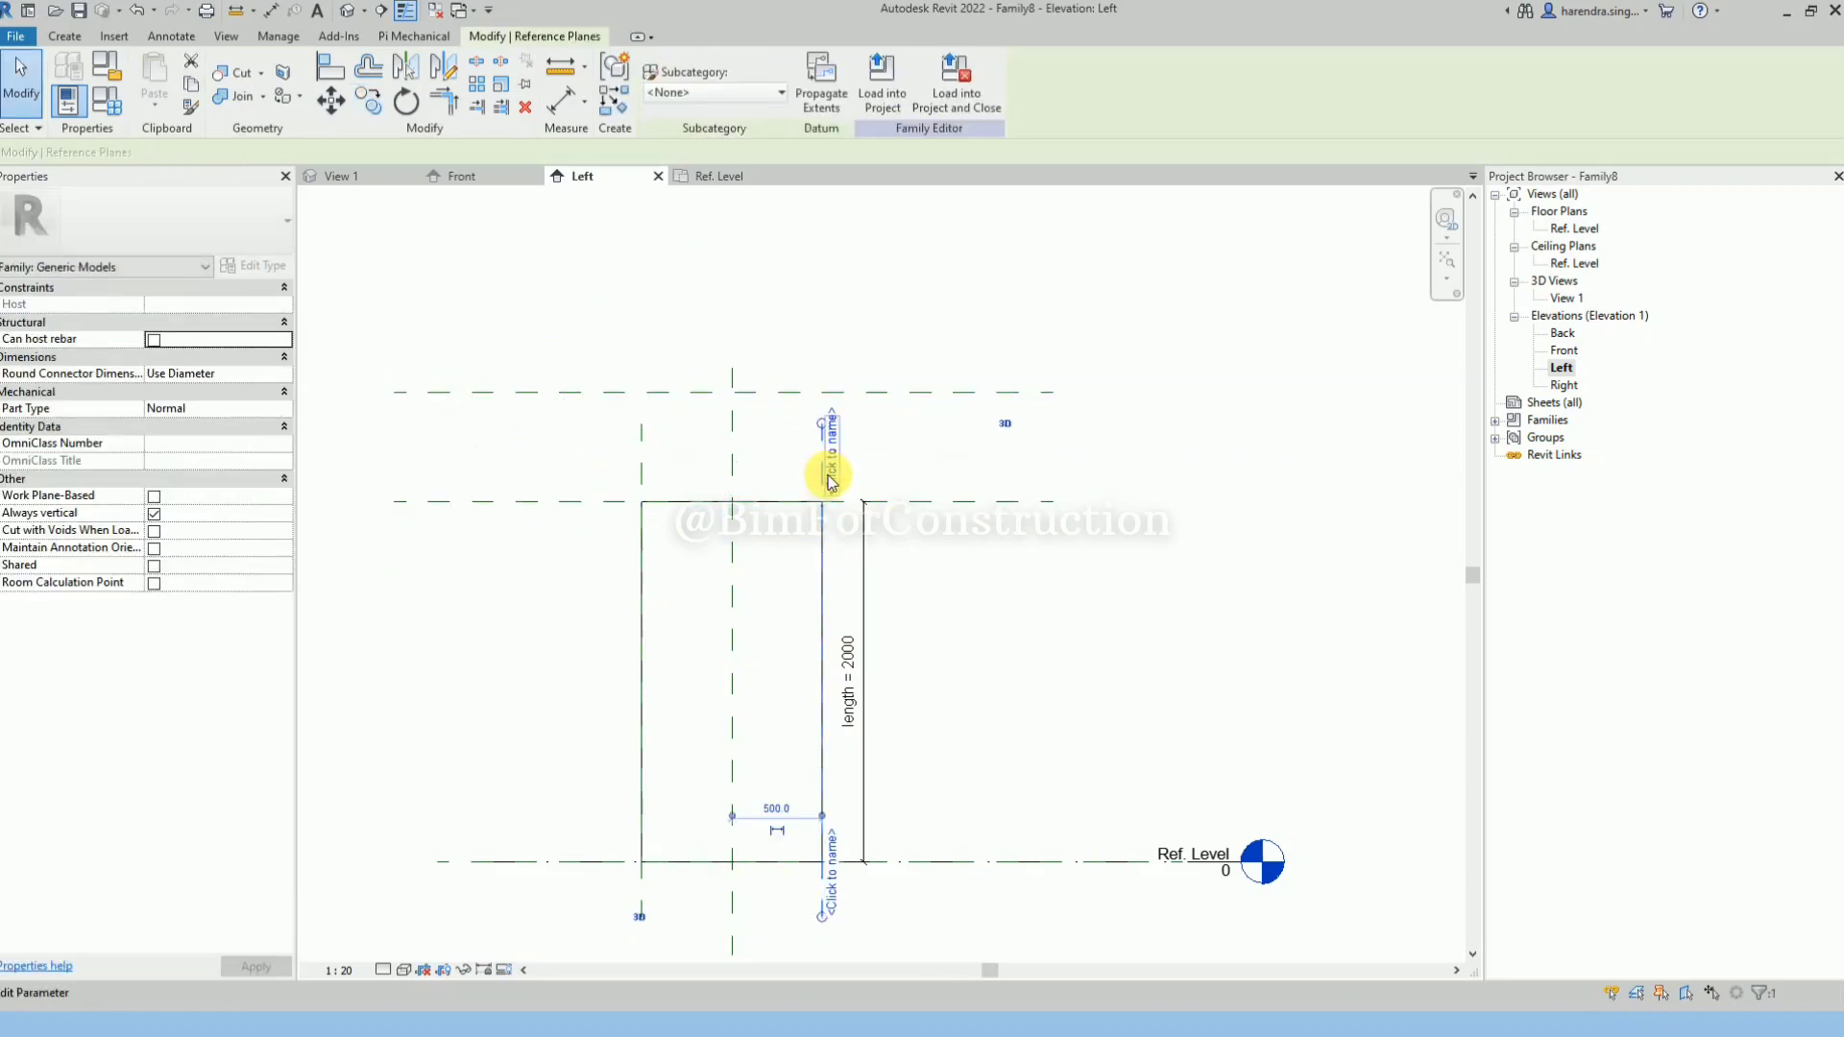
{"action": "key", "text": "c"}
{"action": "left_click", "coordinate": [828, 477]}
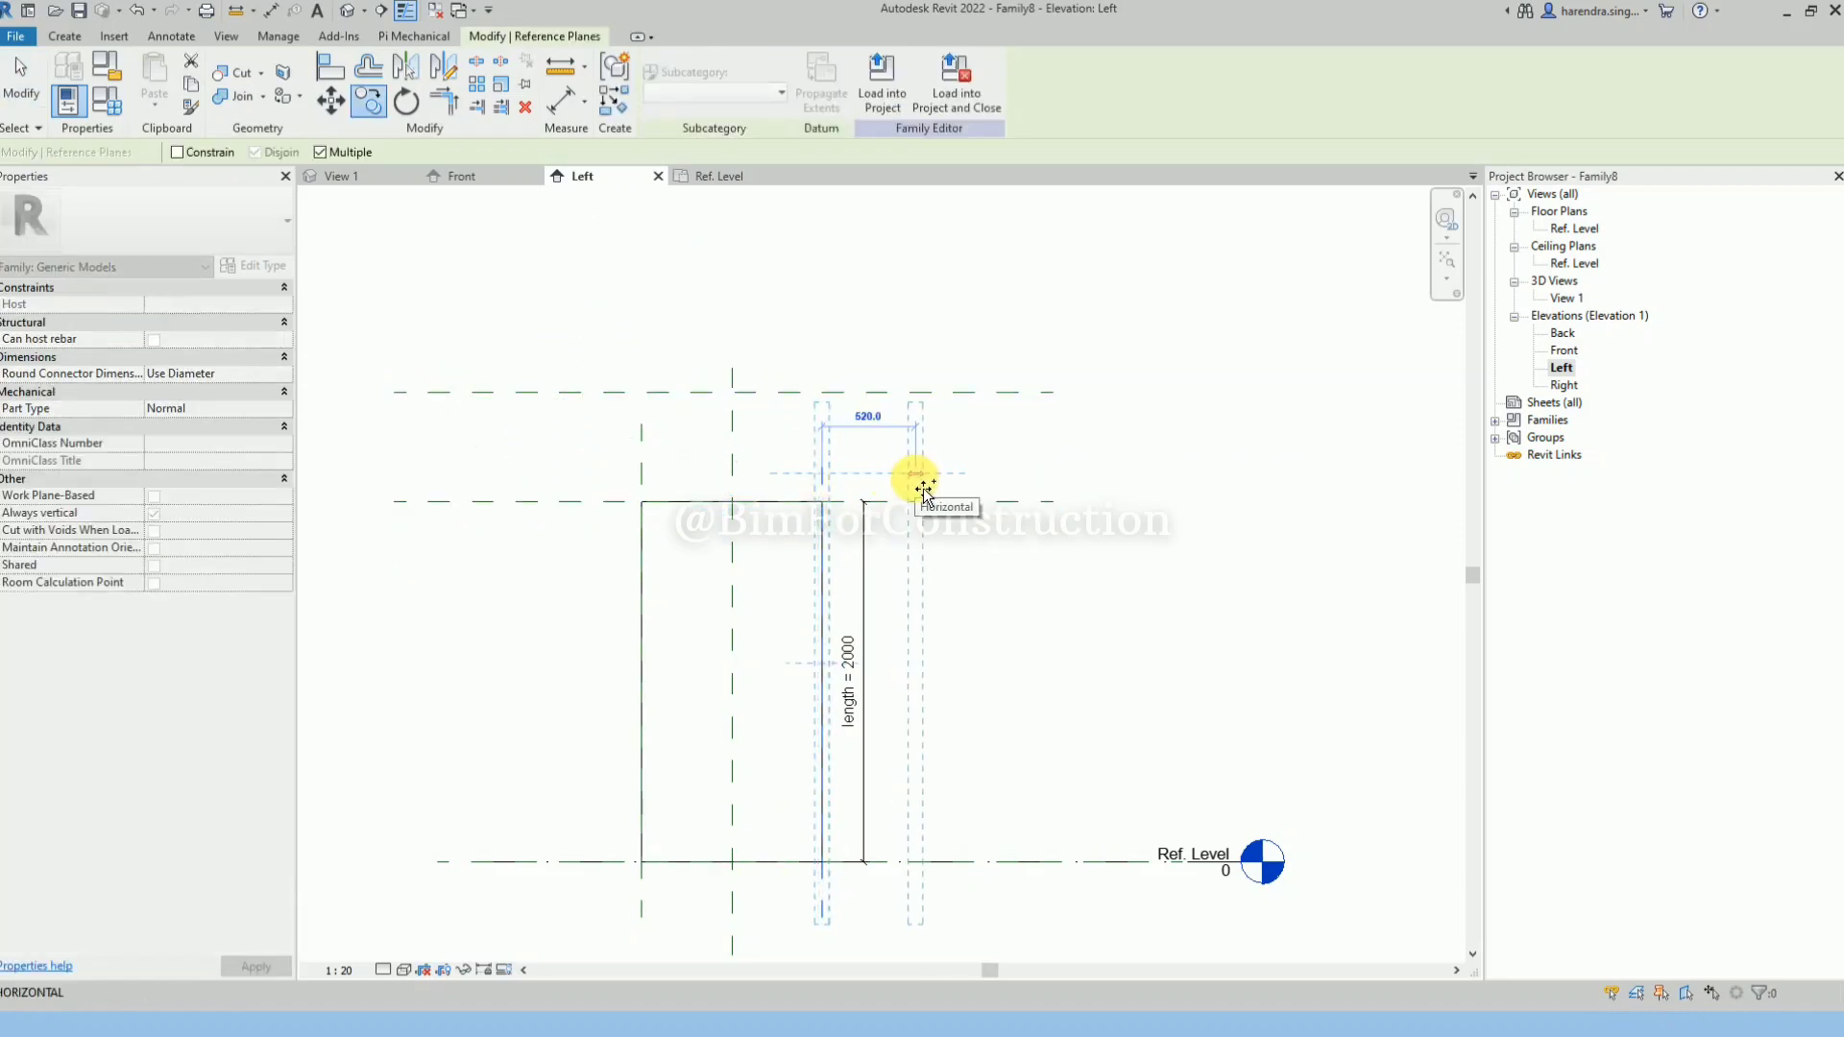
{"action": "type", "text": "2'"}
{"action": "key", "text": "Return"}
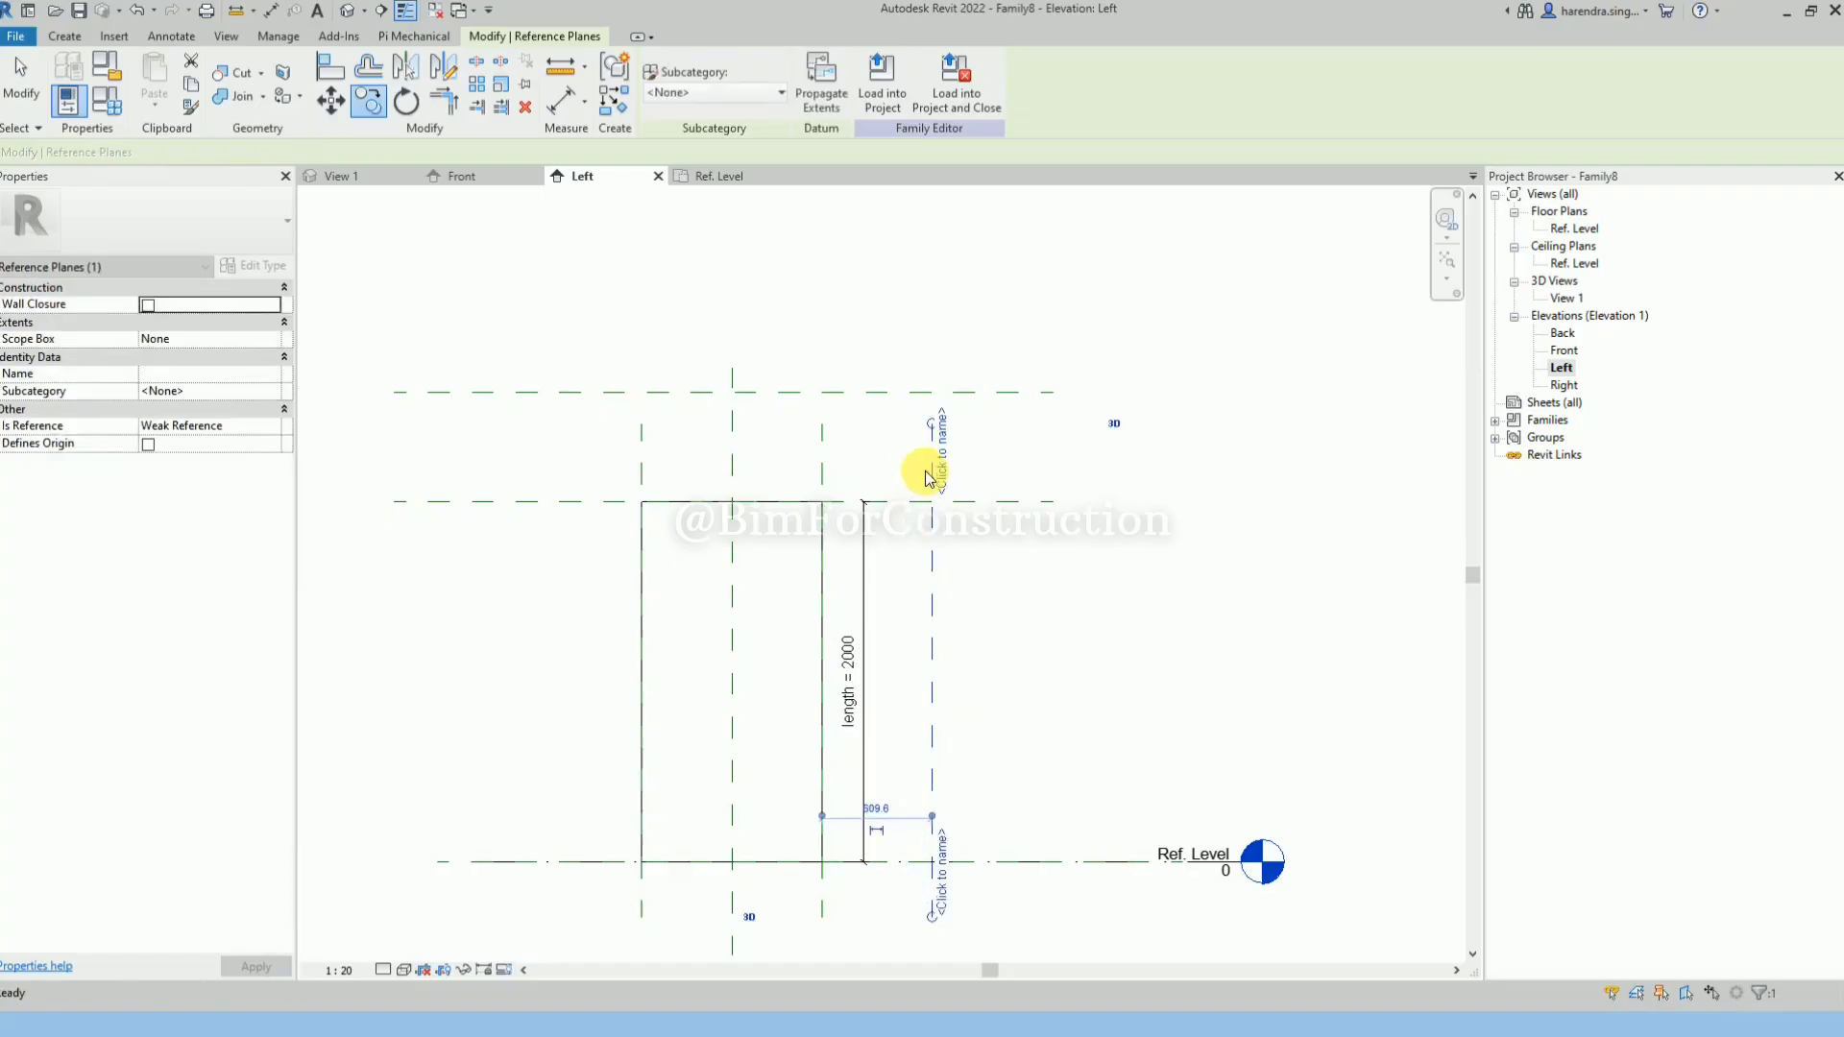
{"action": "key", "text": "Escape"}
{"action": "key", "text": "Escape"}
Extend the upper ends of the copied vertical plane and the extrusion's right-edge plane above the topmost horizontal reference plane.
{"action": "left_click", "coordinate": [930, 465]}
{"action": "left_click_drag", "start_coordinate": [931, 429], "coordinate": [929, 206]}
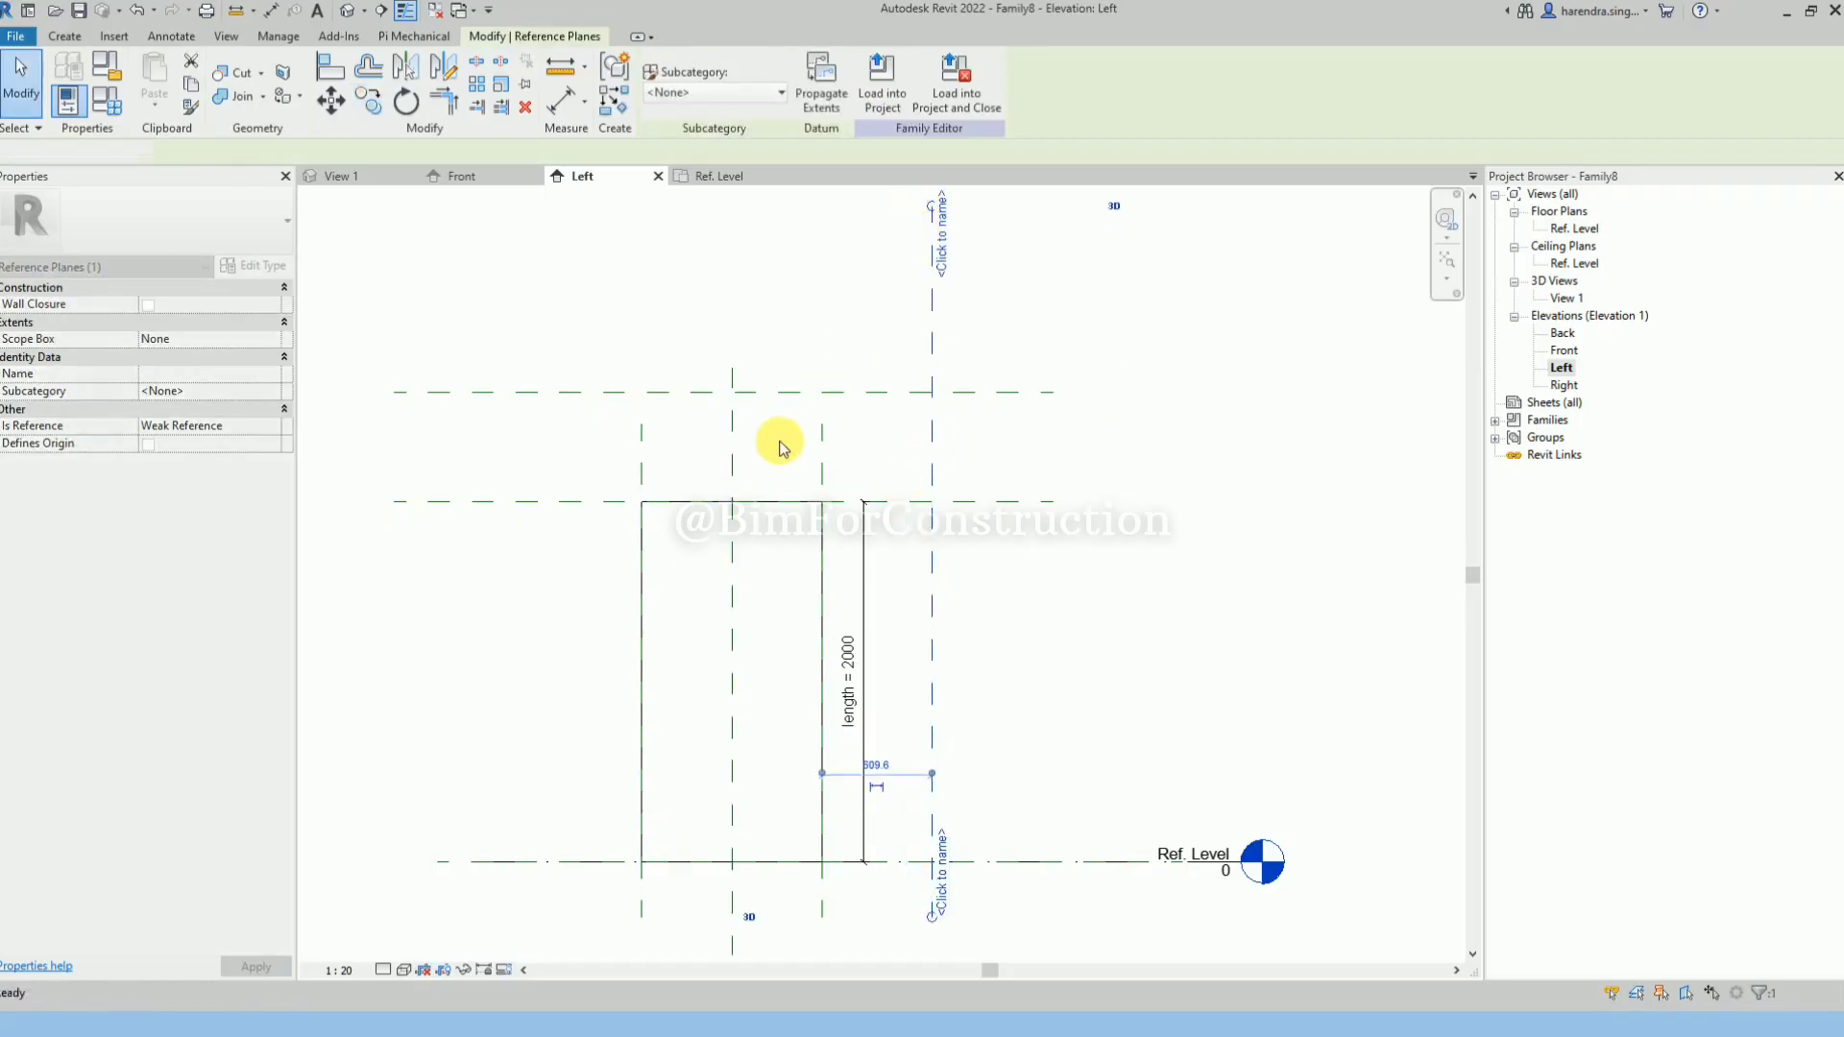
{"action": "left_click", "coordinate": [782, 445]}
{"action": "left_click", "coordinate": [823, 454]}
{"action": "left_click_drag", "start_coordinate": [823, 430], "coordinate": [815, 305]}
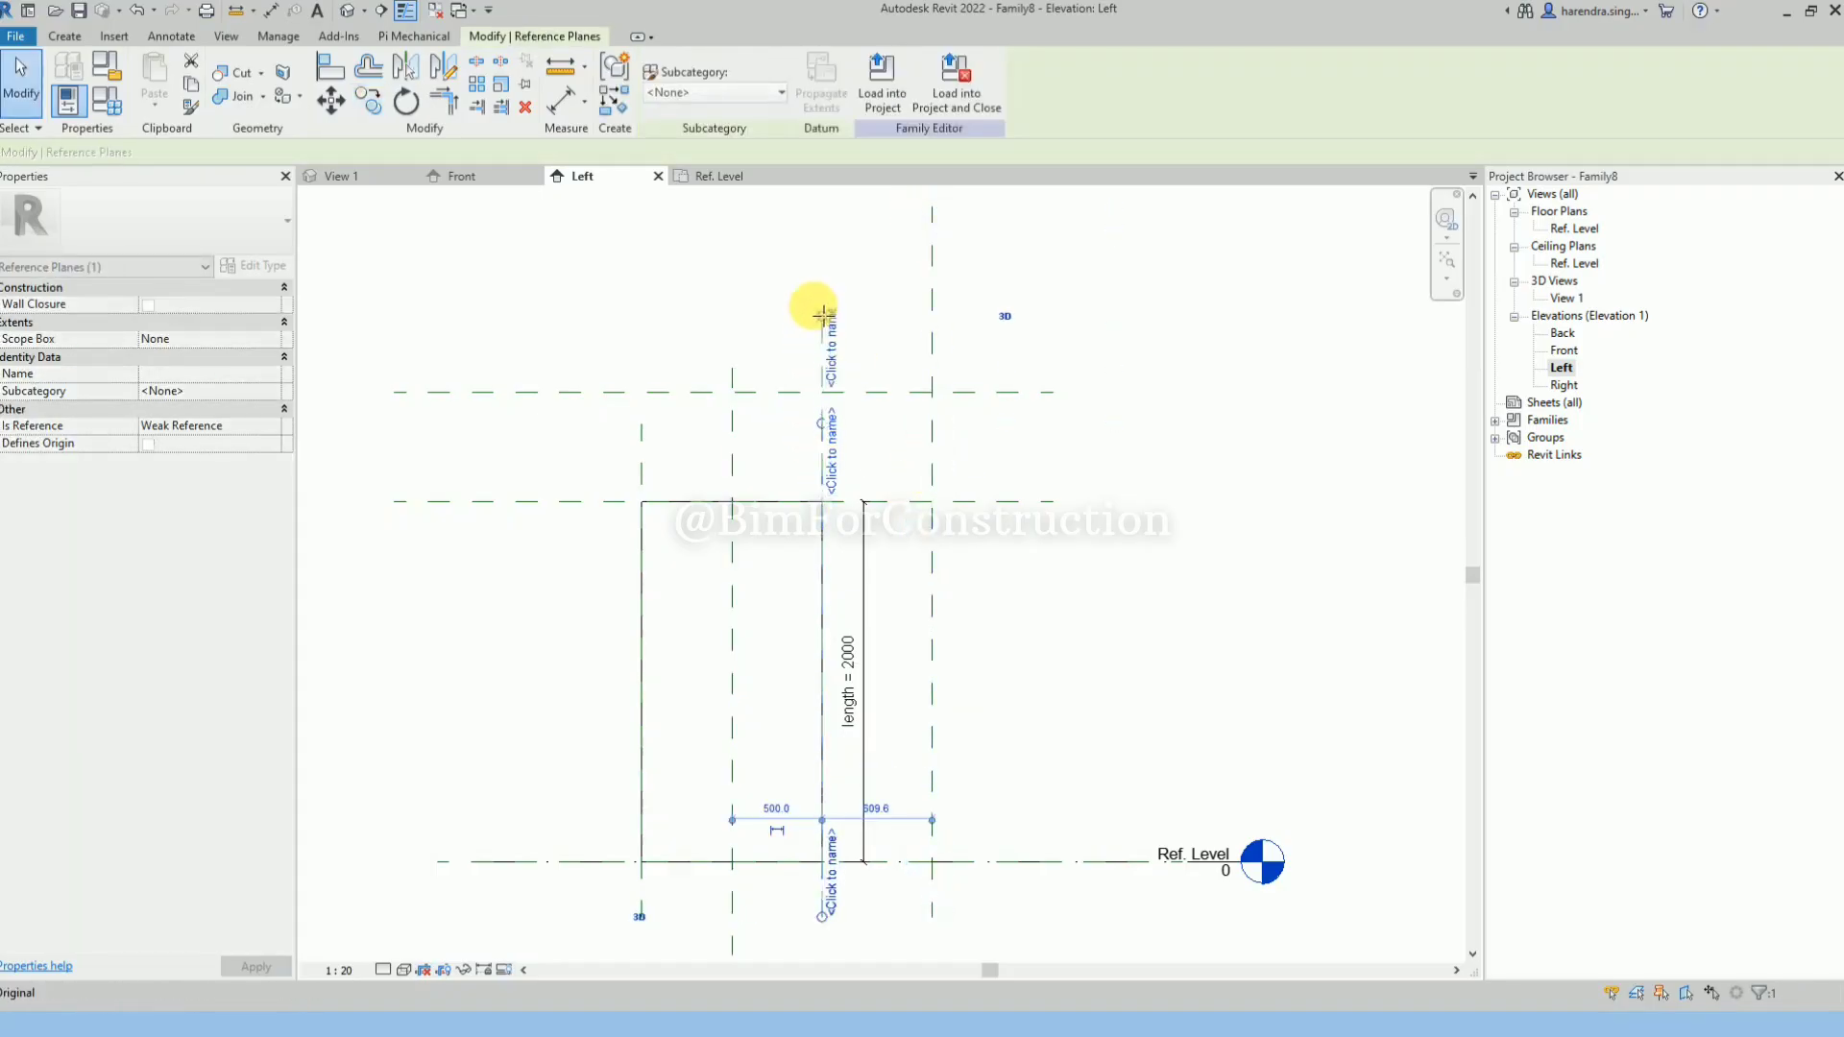
{"action": "left_click", "coordinate": [700, 416]}
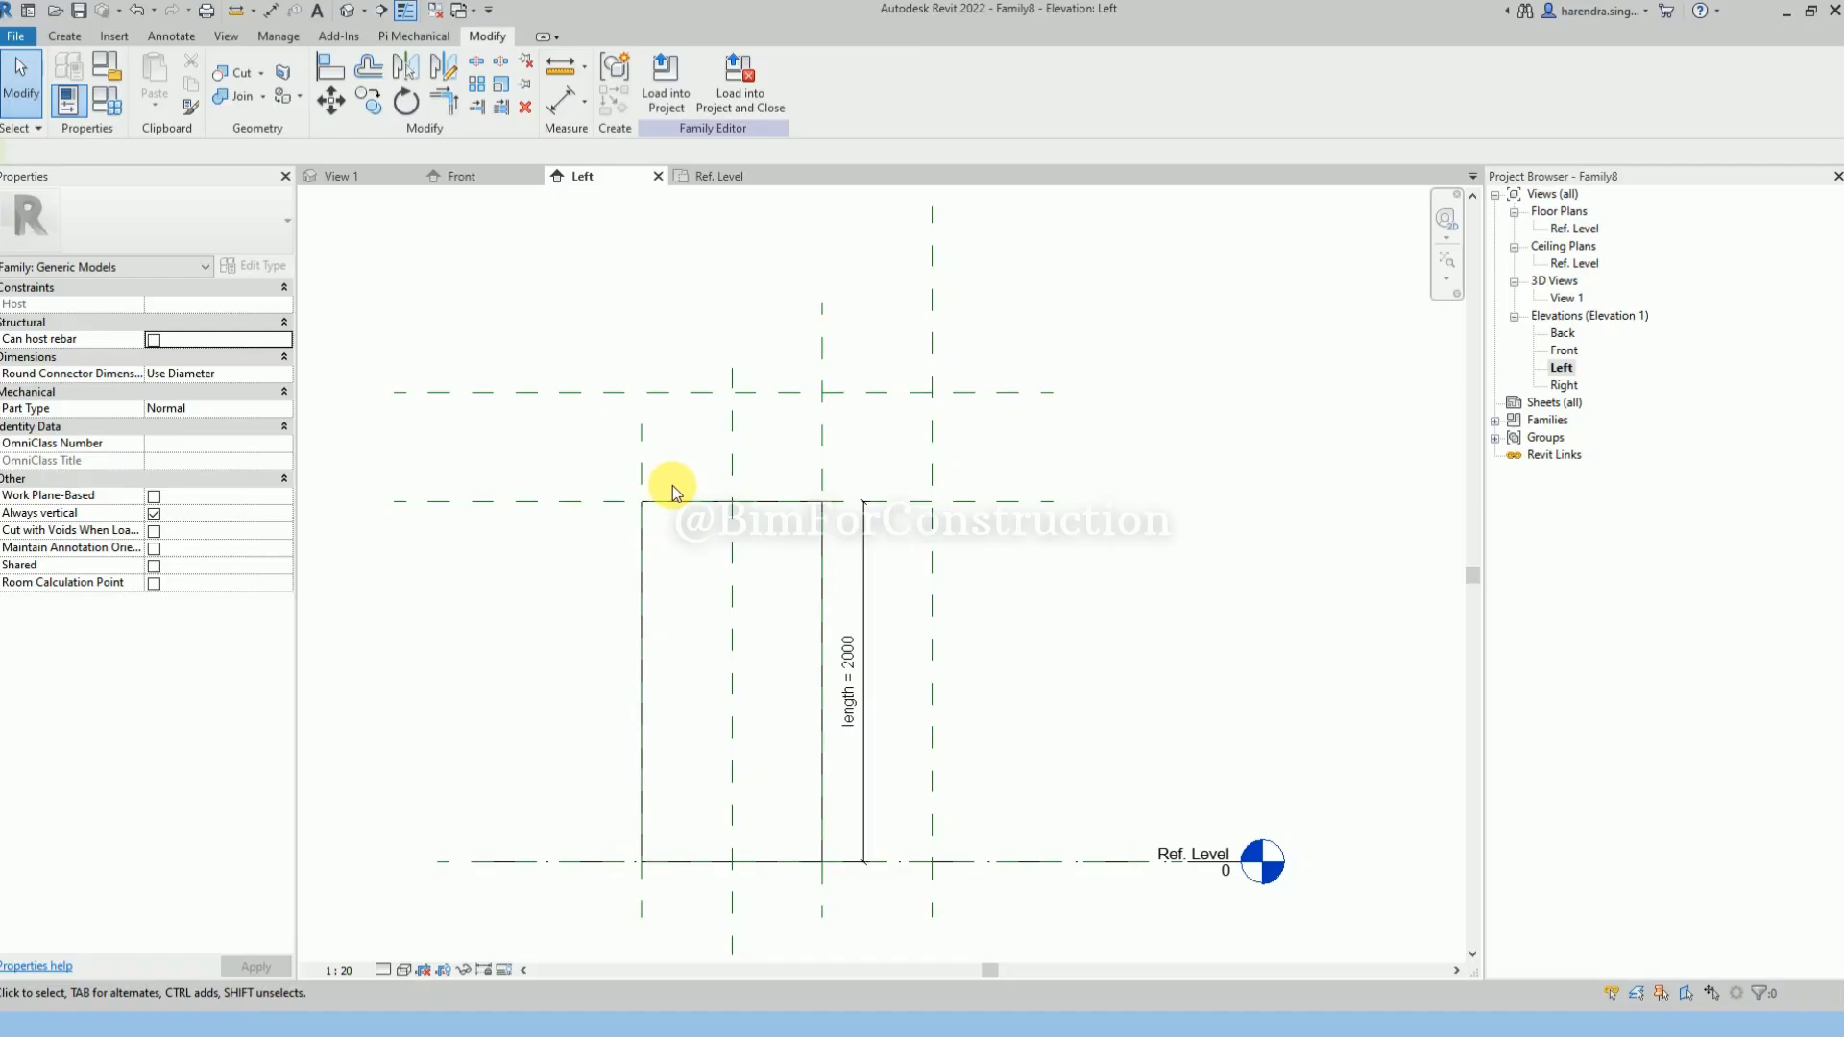
Begin a Sweep with a sketched path, using the Start-End-Radius Arc from the centre of the extrusion's top edge.
{"action": "scroll", "coordinate": [697, 525], "scroll_direction": "up", "scroll_amount": 2}
{"action": "scroll", "coordinate": [609, 446], "scroll_direction": "down", "scroll_amount": 3}
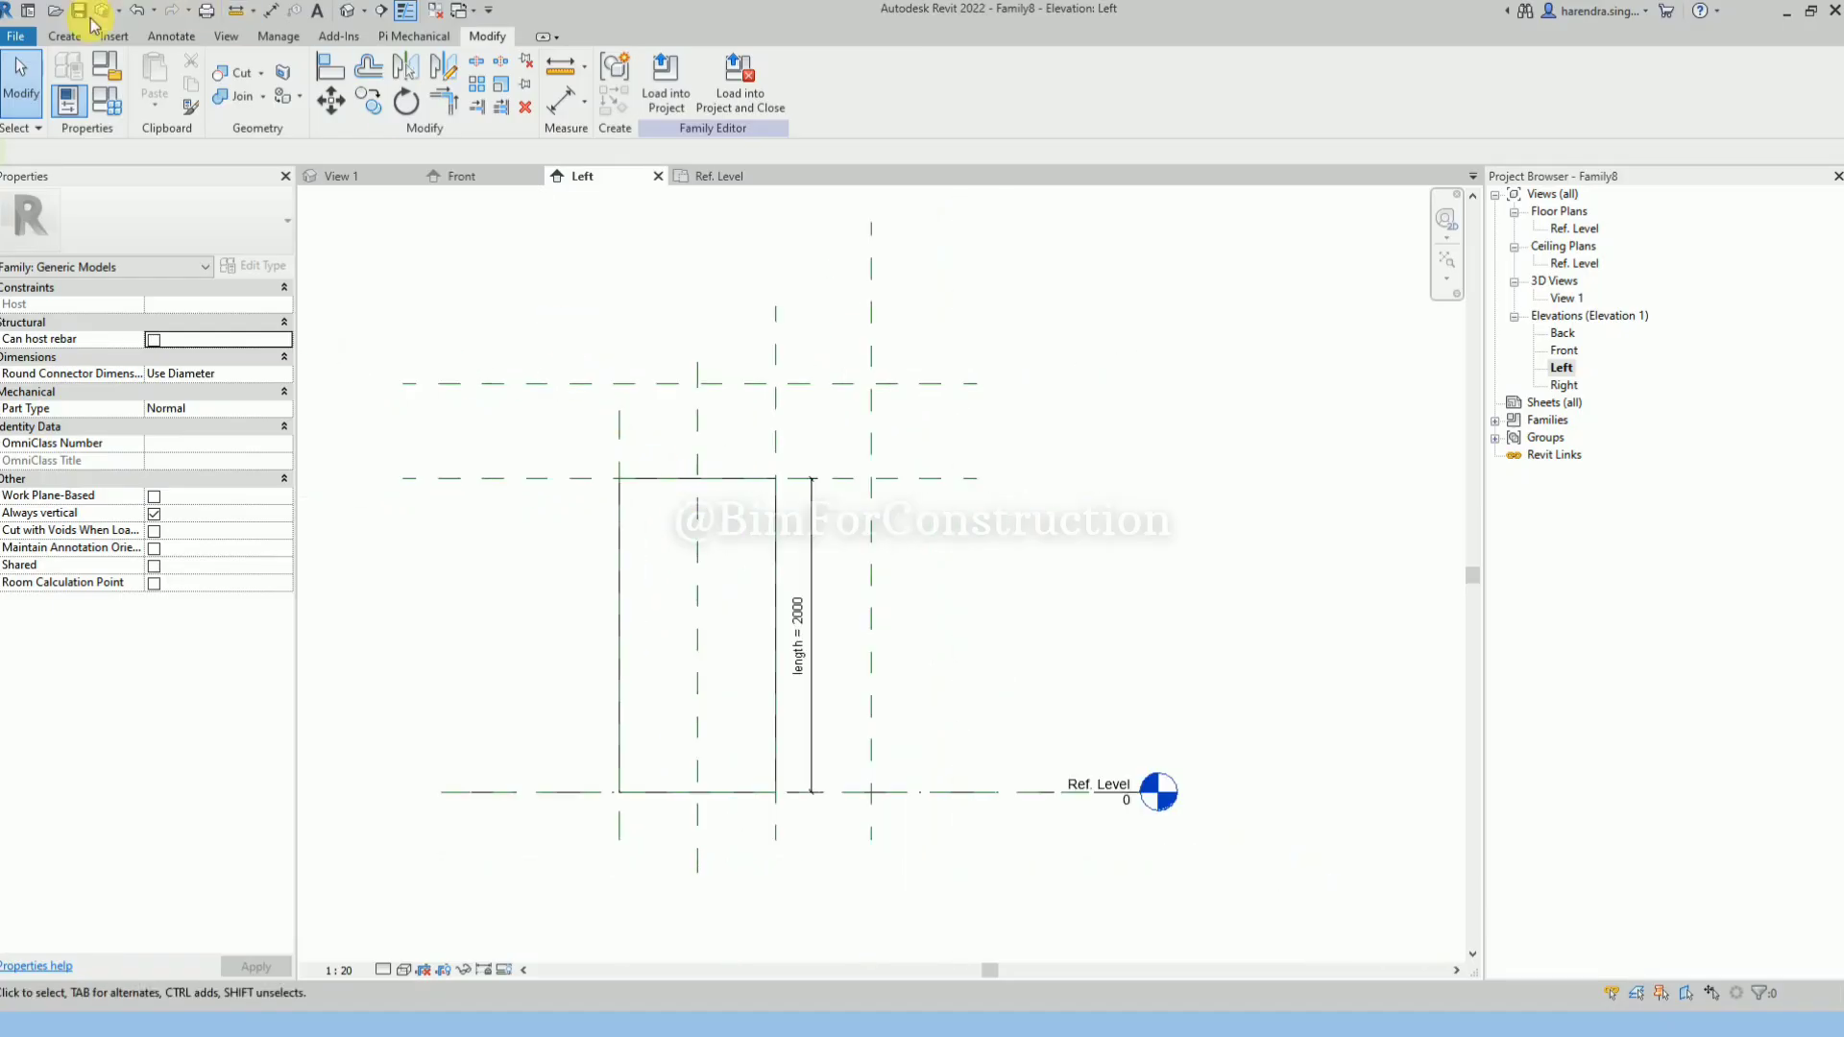
{"action": "left_click", "coordinate": [65, 37]}
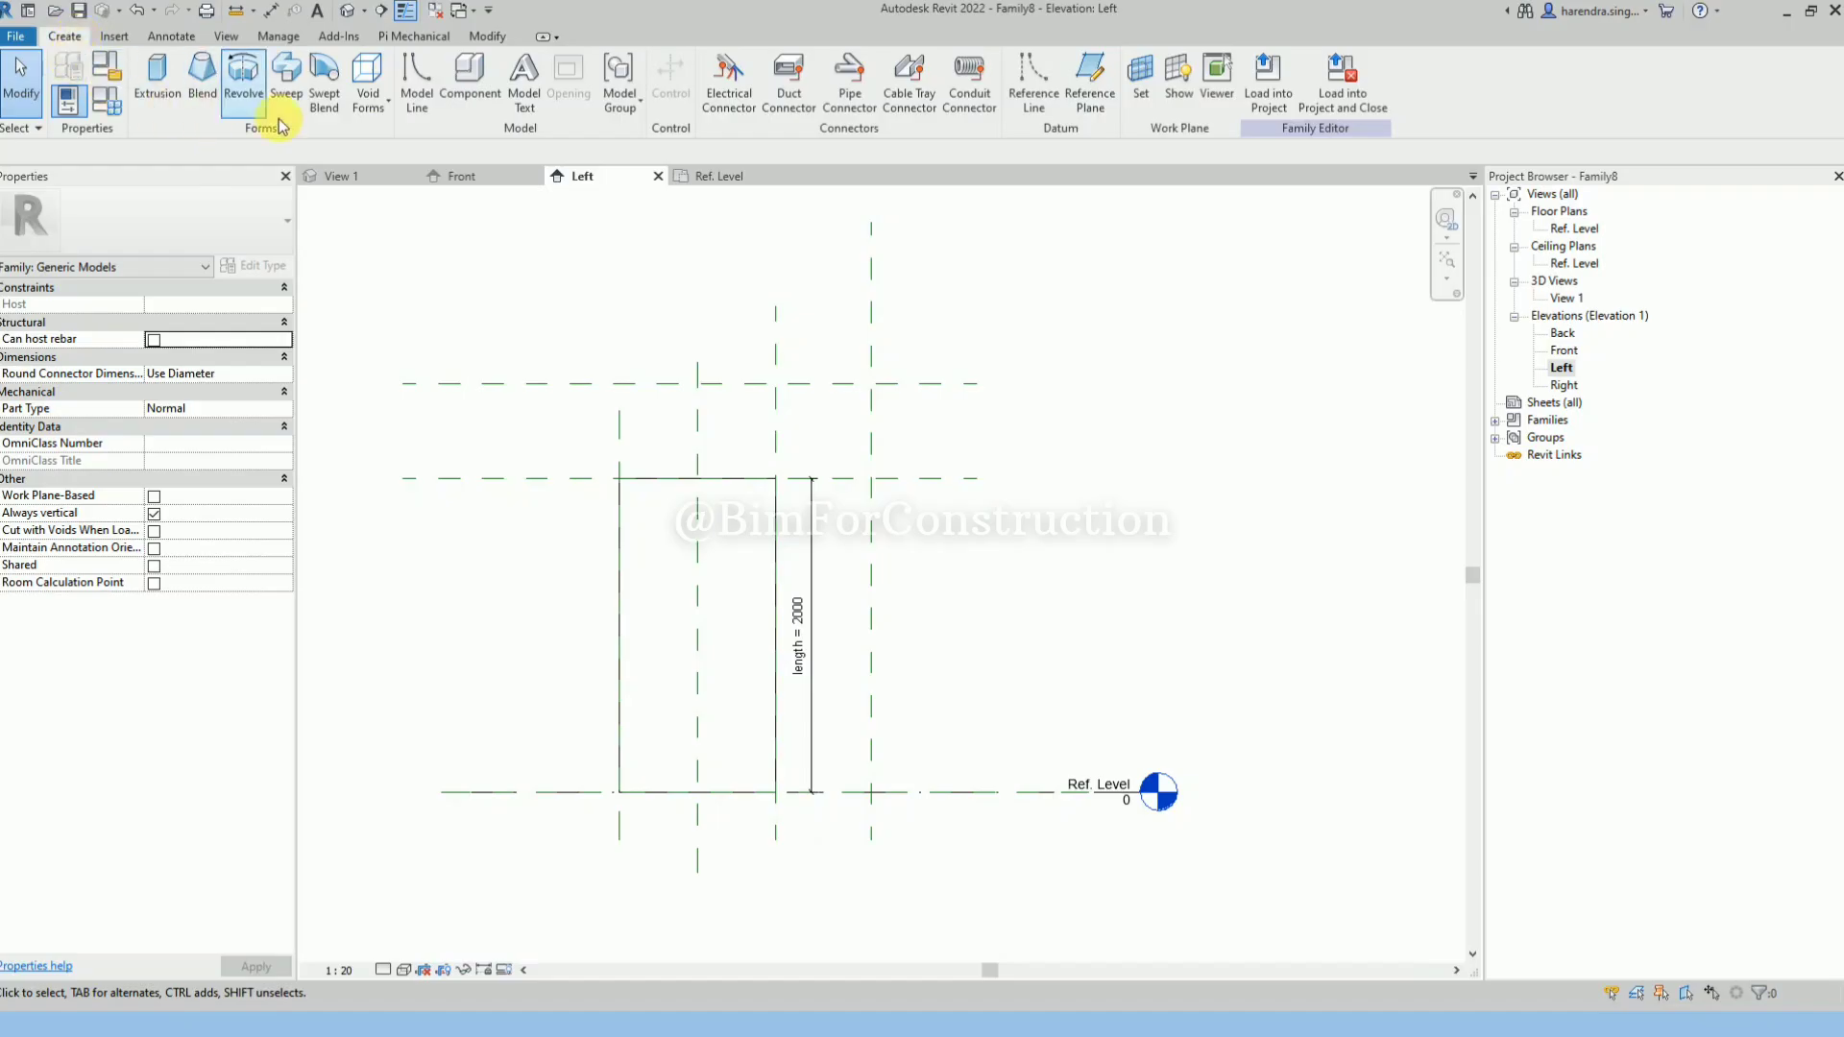
{"action": "left_click", "coordinate": [289, 96]}
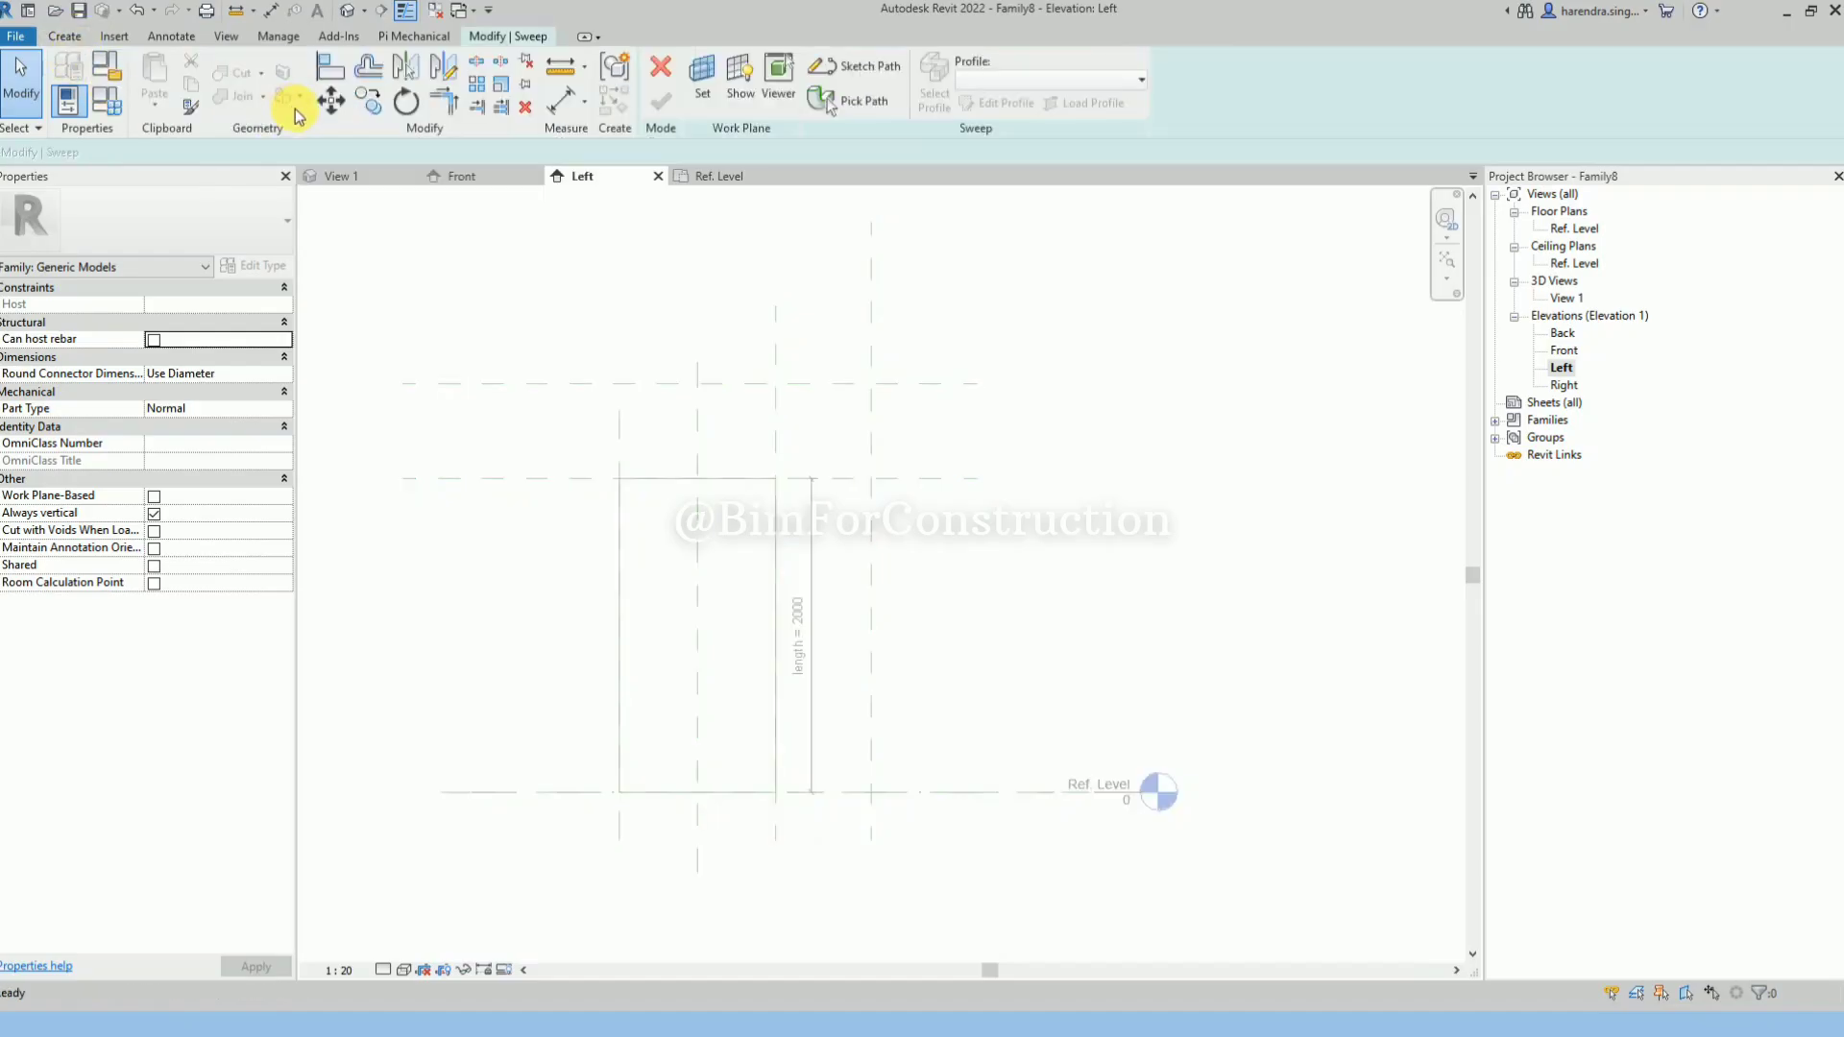
{"action": "left_click", "coordinate": [881, 73]}
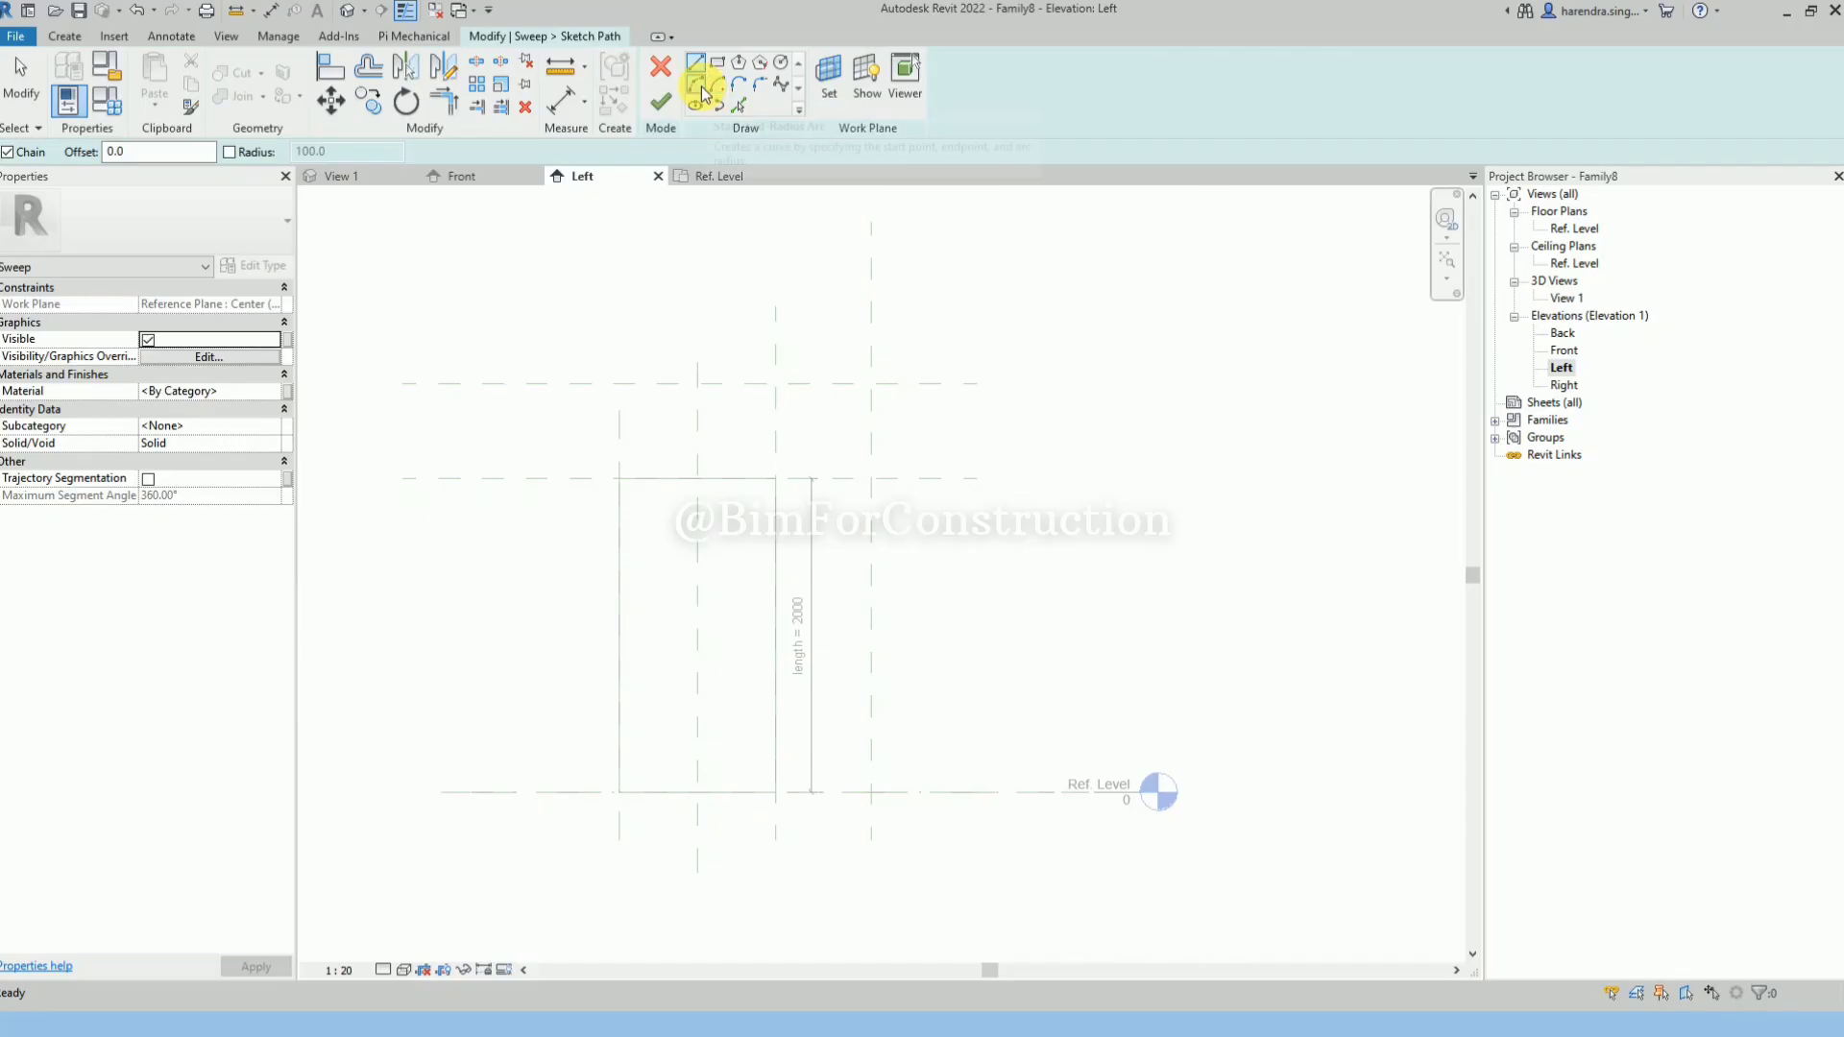
{"action": "left_click", "coordinate": [696, 85]}
{"action": "scroll", "coordinate": [764, 466], "scroll_direction": "up", "scroll_amount": 2}
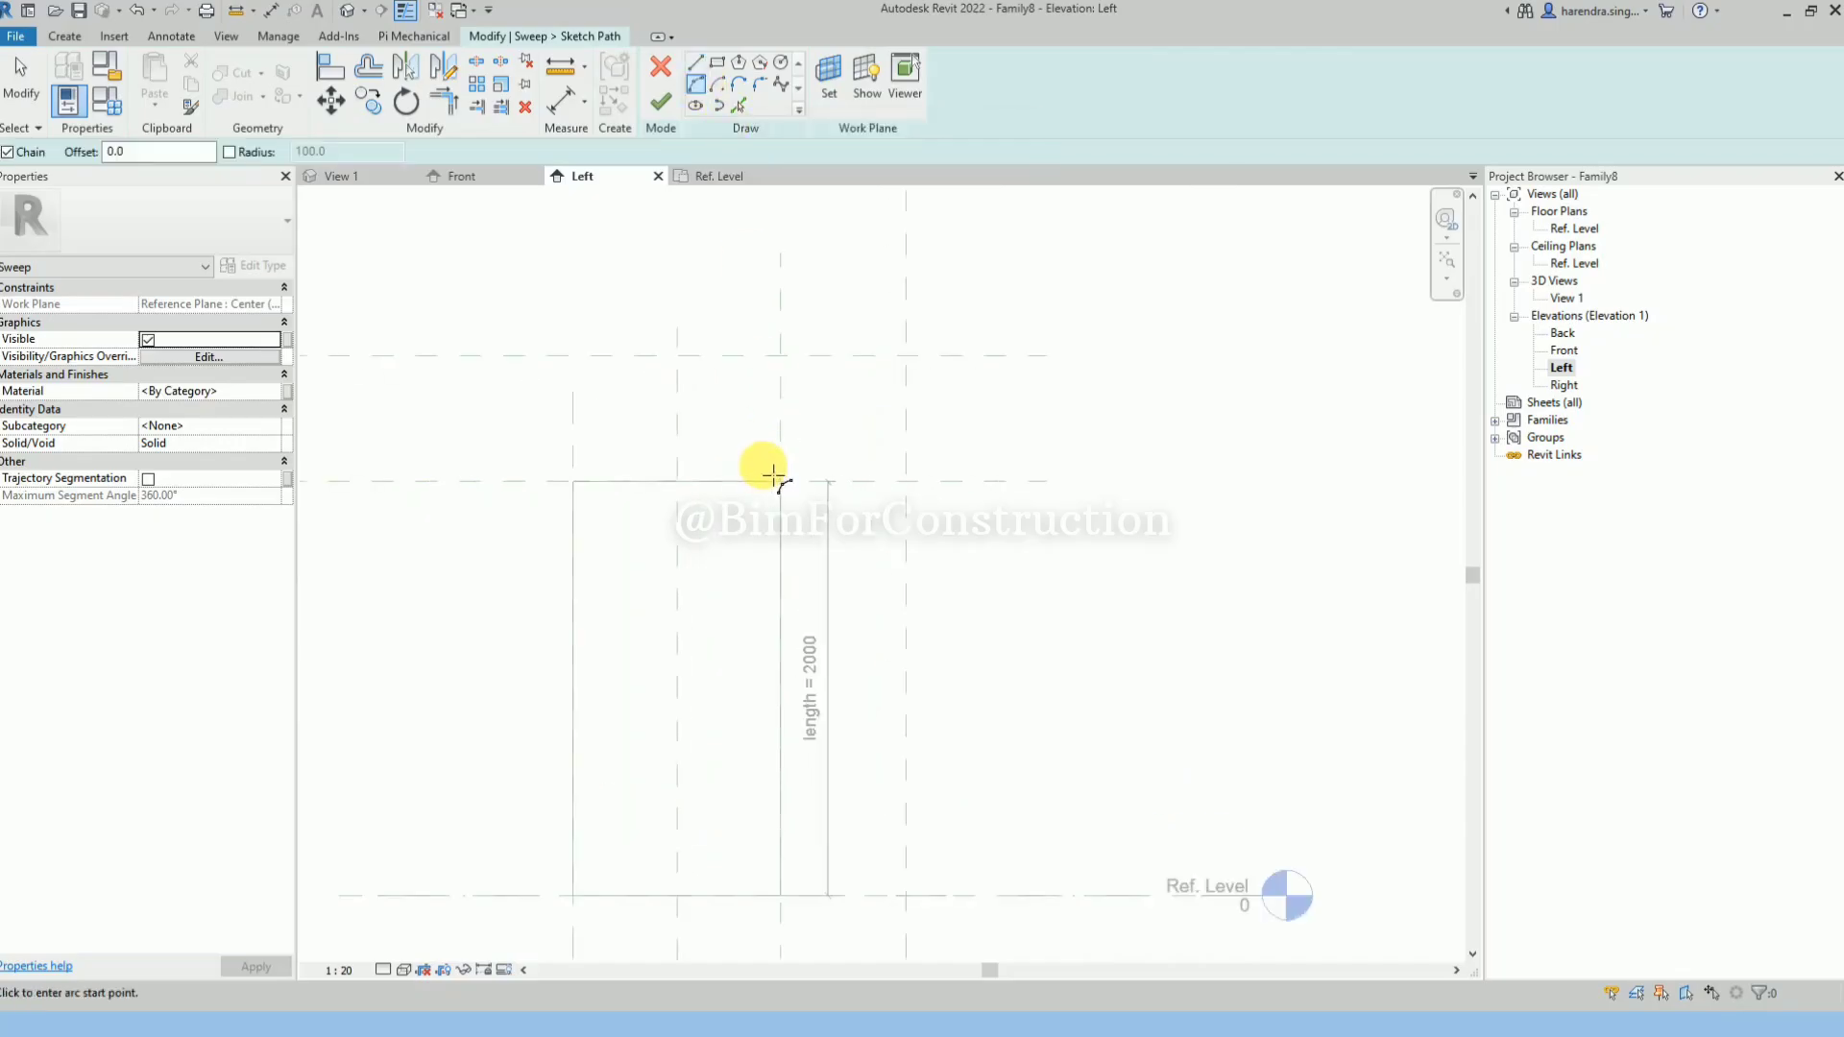
{"action": "left_click", "coordinate": [677, 480]}
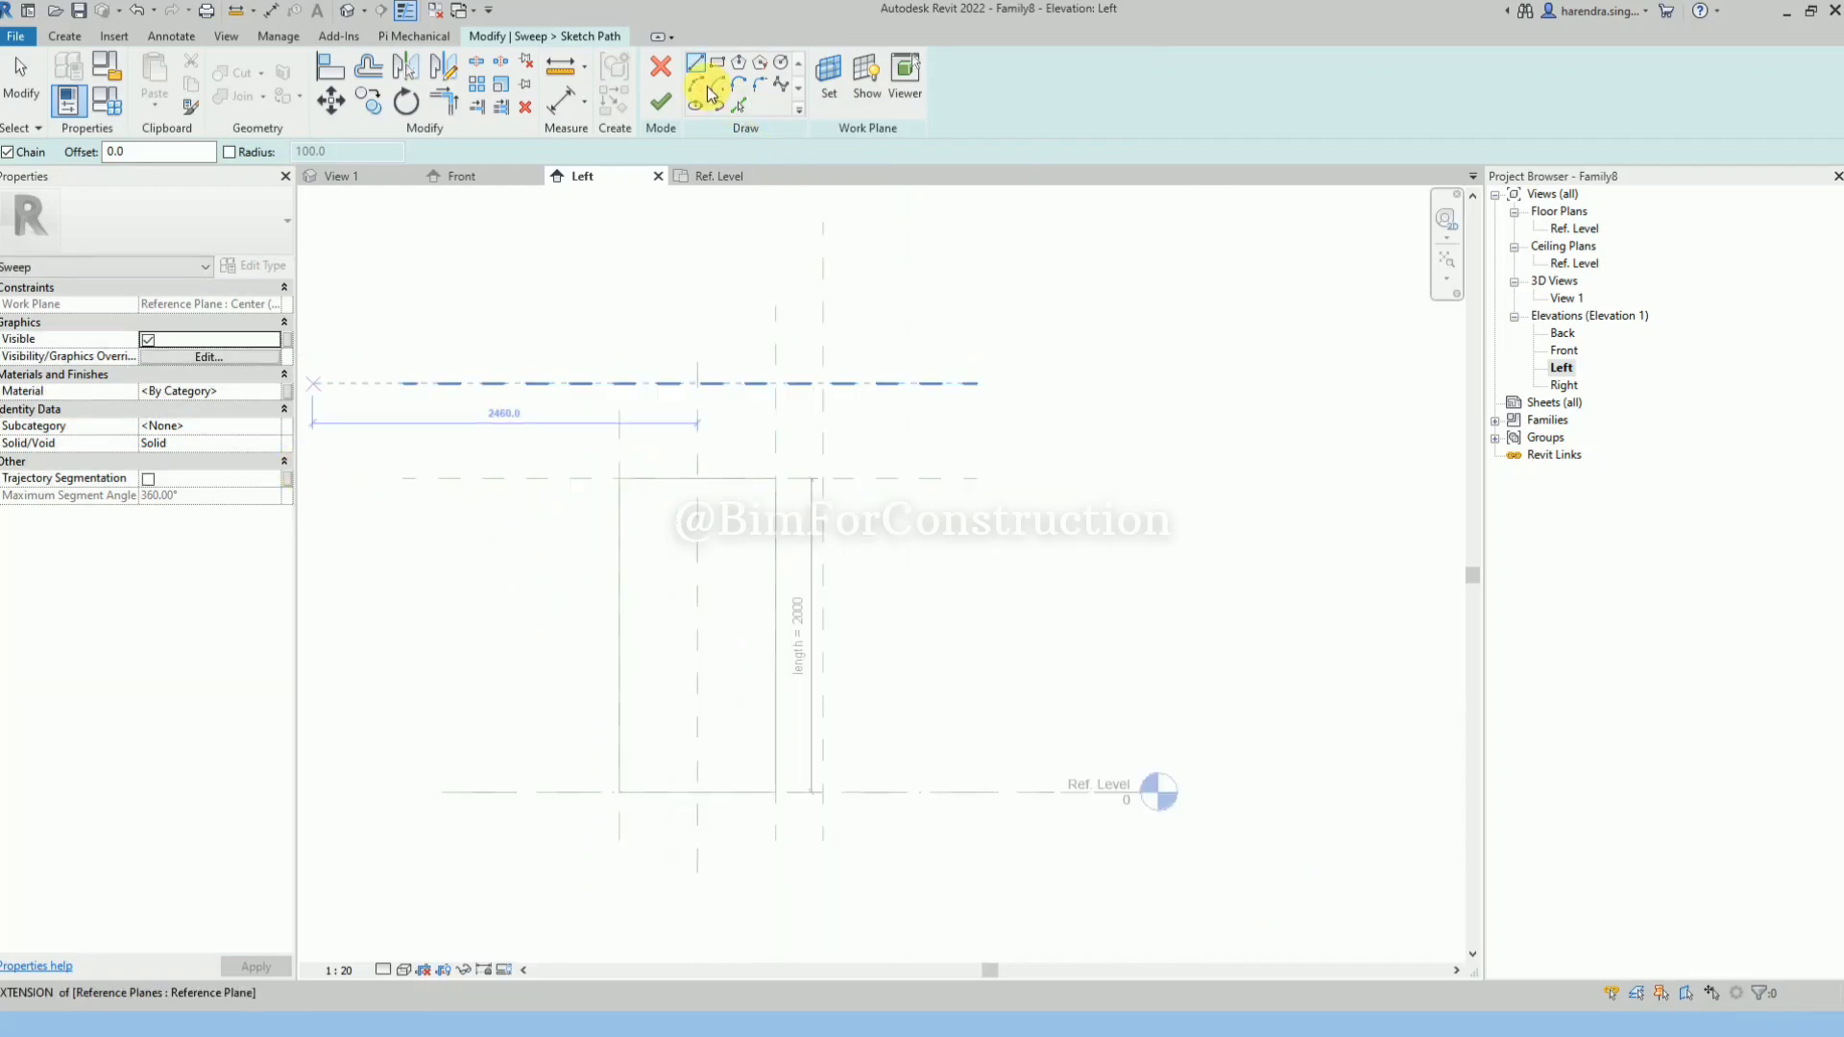
Try to sketch the sweep path as an arc of about 918 mm radius from the extrusion's top centre to the copied planes' intersection.
{"action": "left_click", "coordinate": [707, 92]}
{"action": "scroll", "coordinate": [888, 447], "scroll_direction": "up", "scroll_amount": 2}
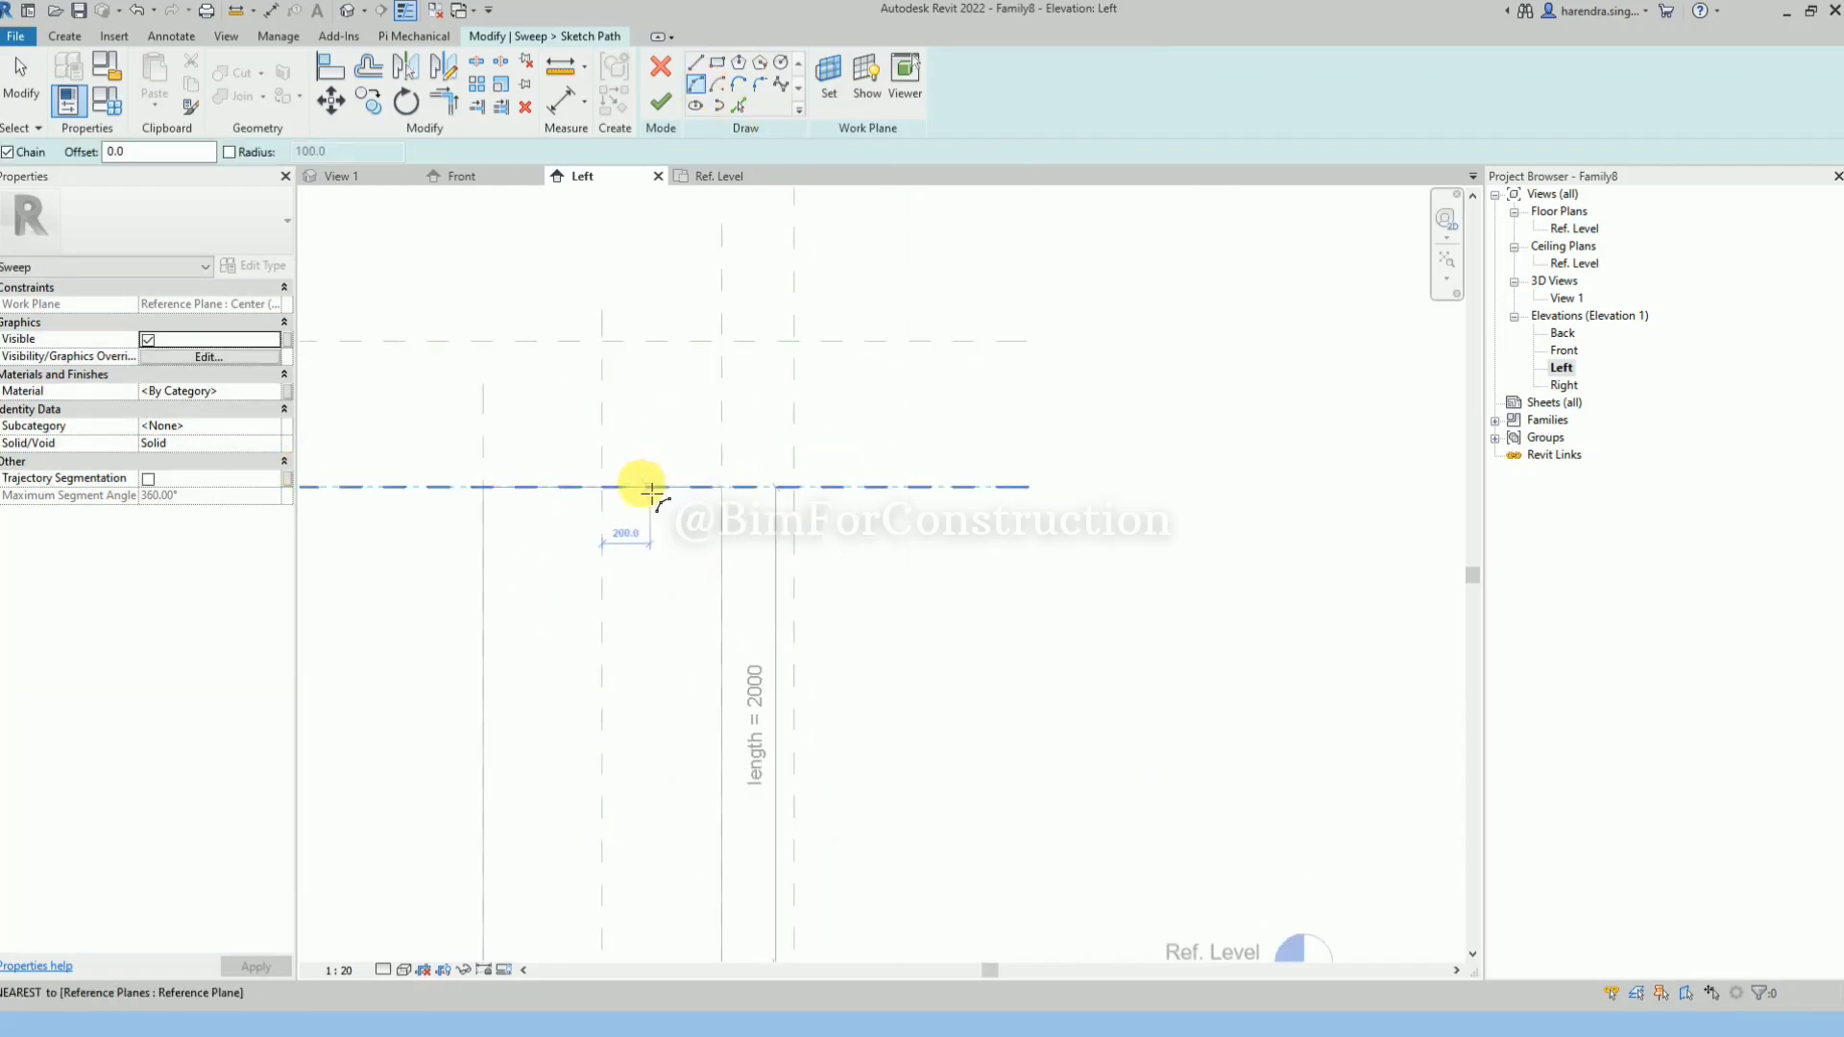
{"action": "left_click", "coordinate": [606, 491]}
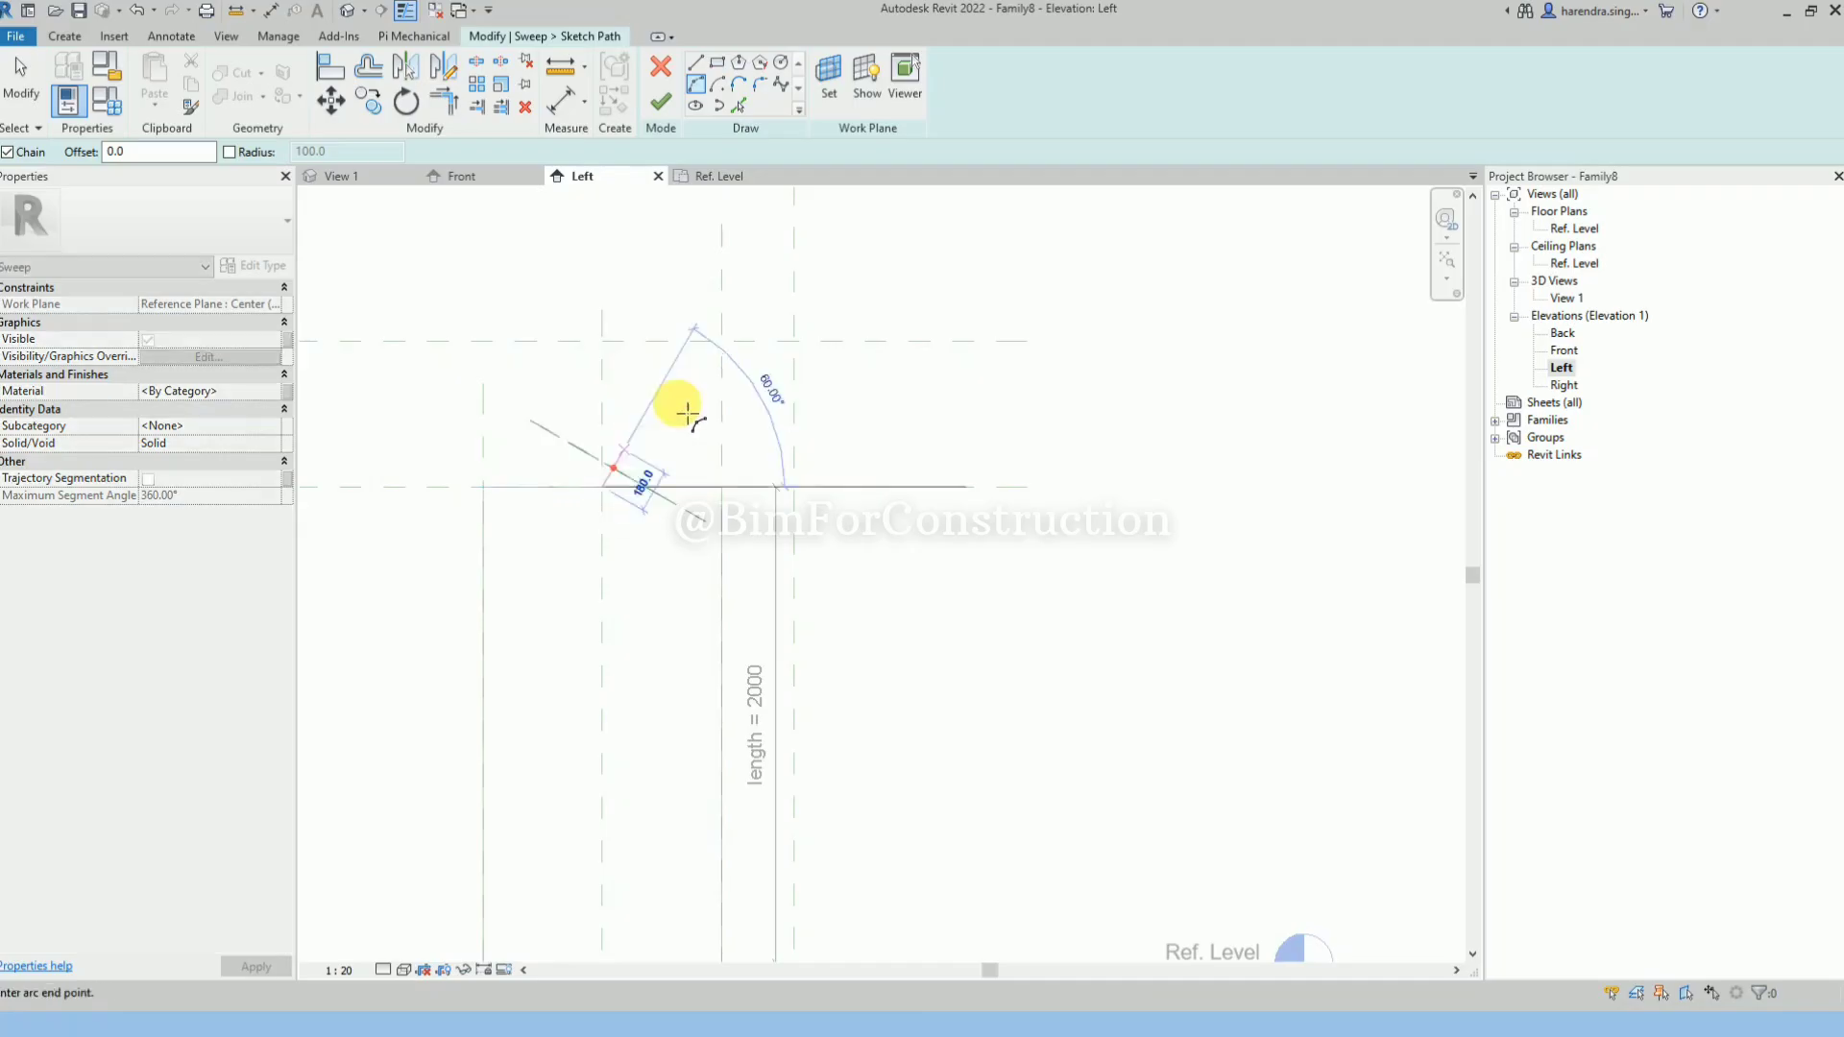
{"action": "left_click", "coordinate": [795, 341]}
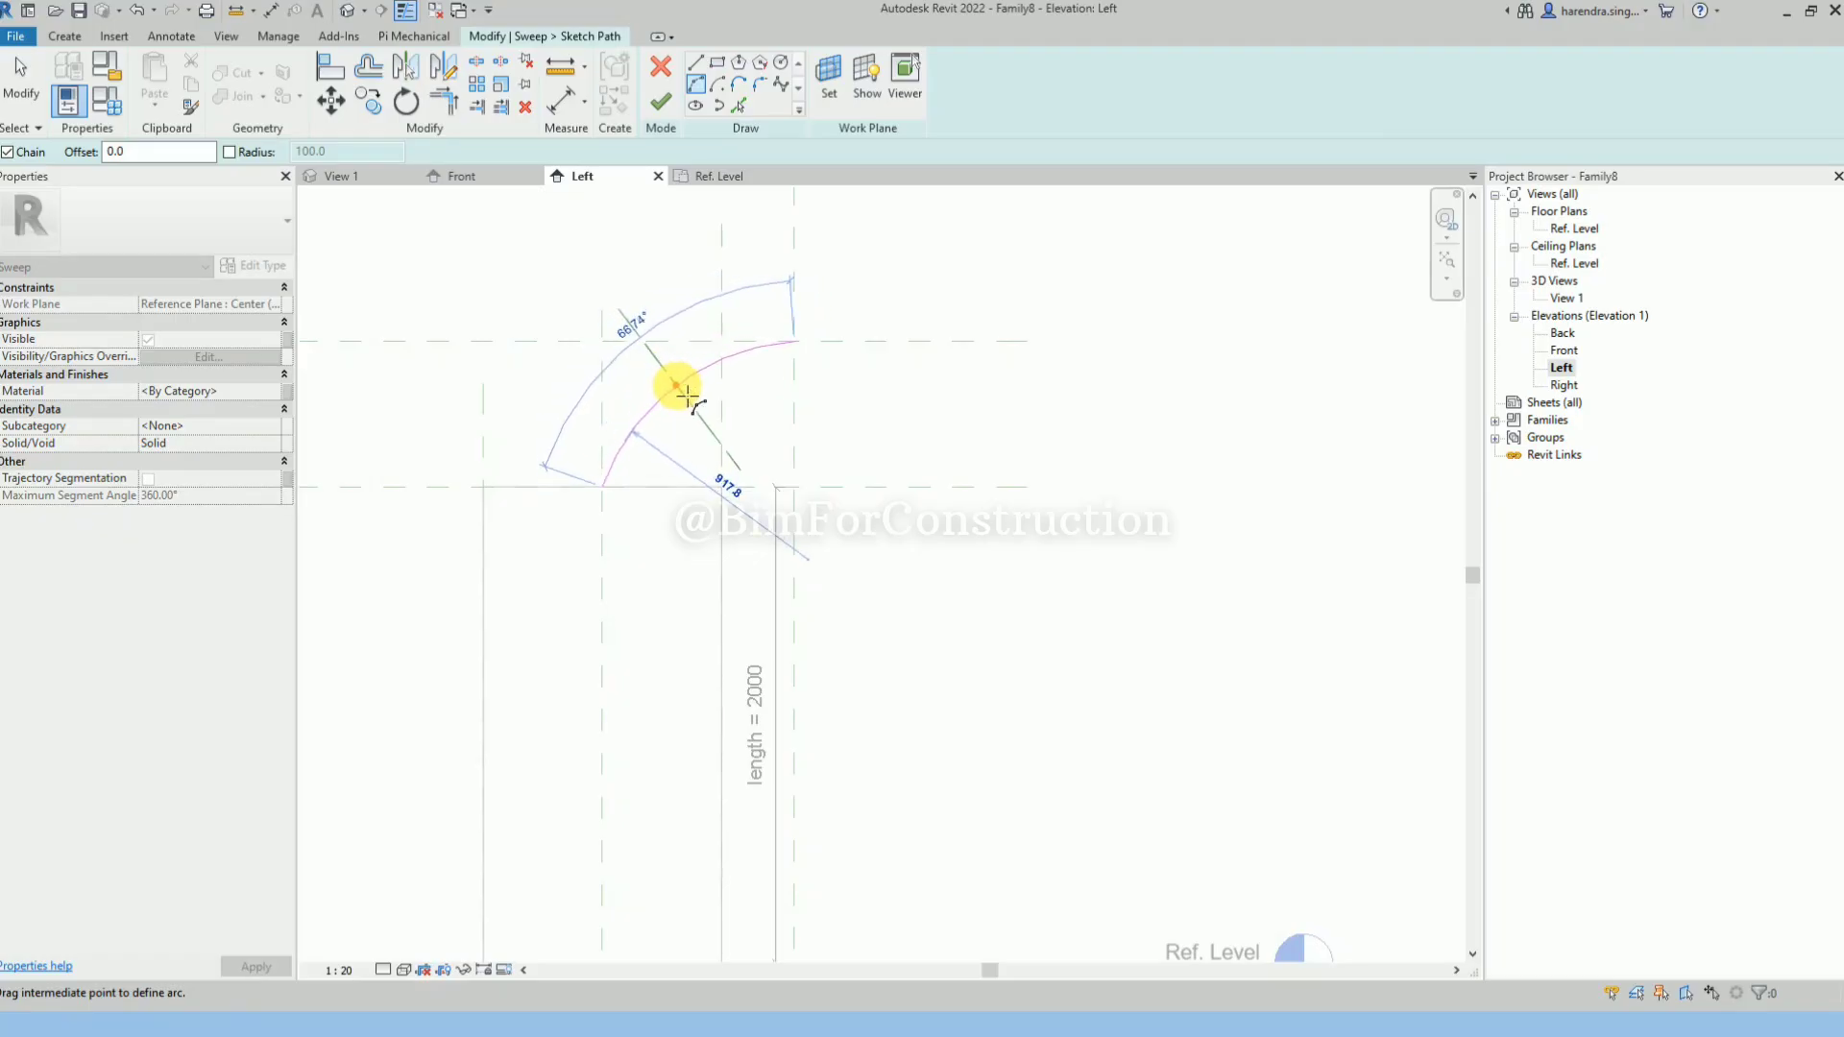
{"action": "left_click", "coordinate": [678, 387]}
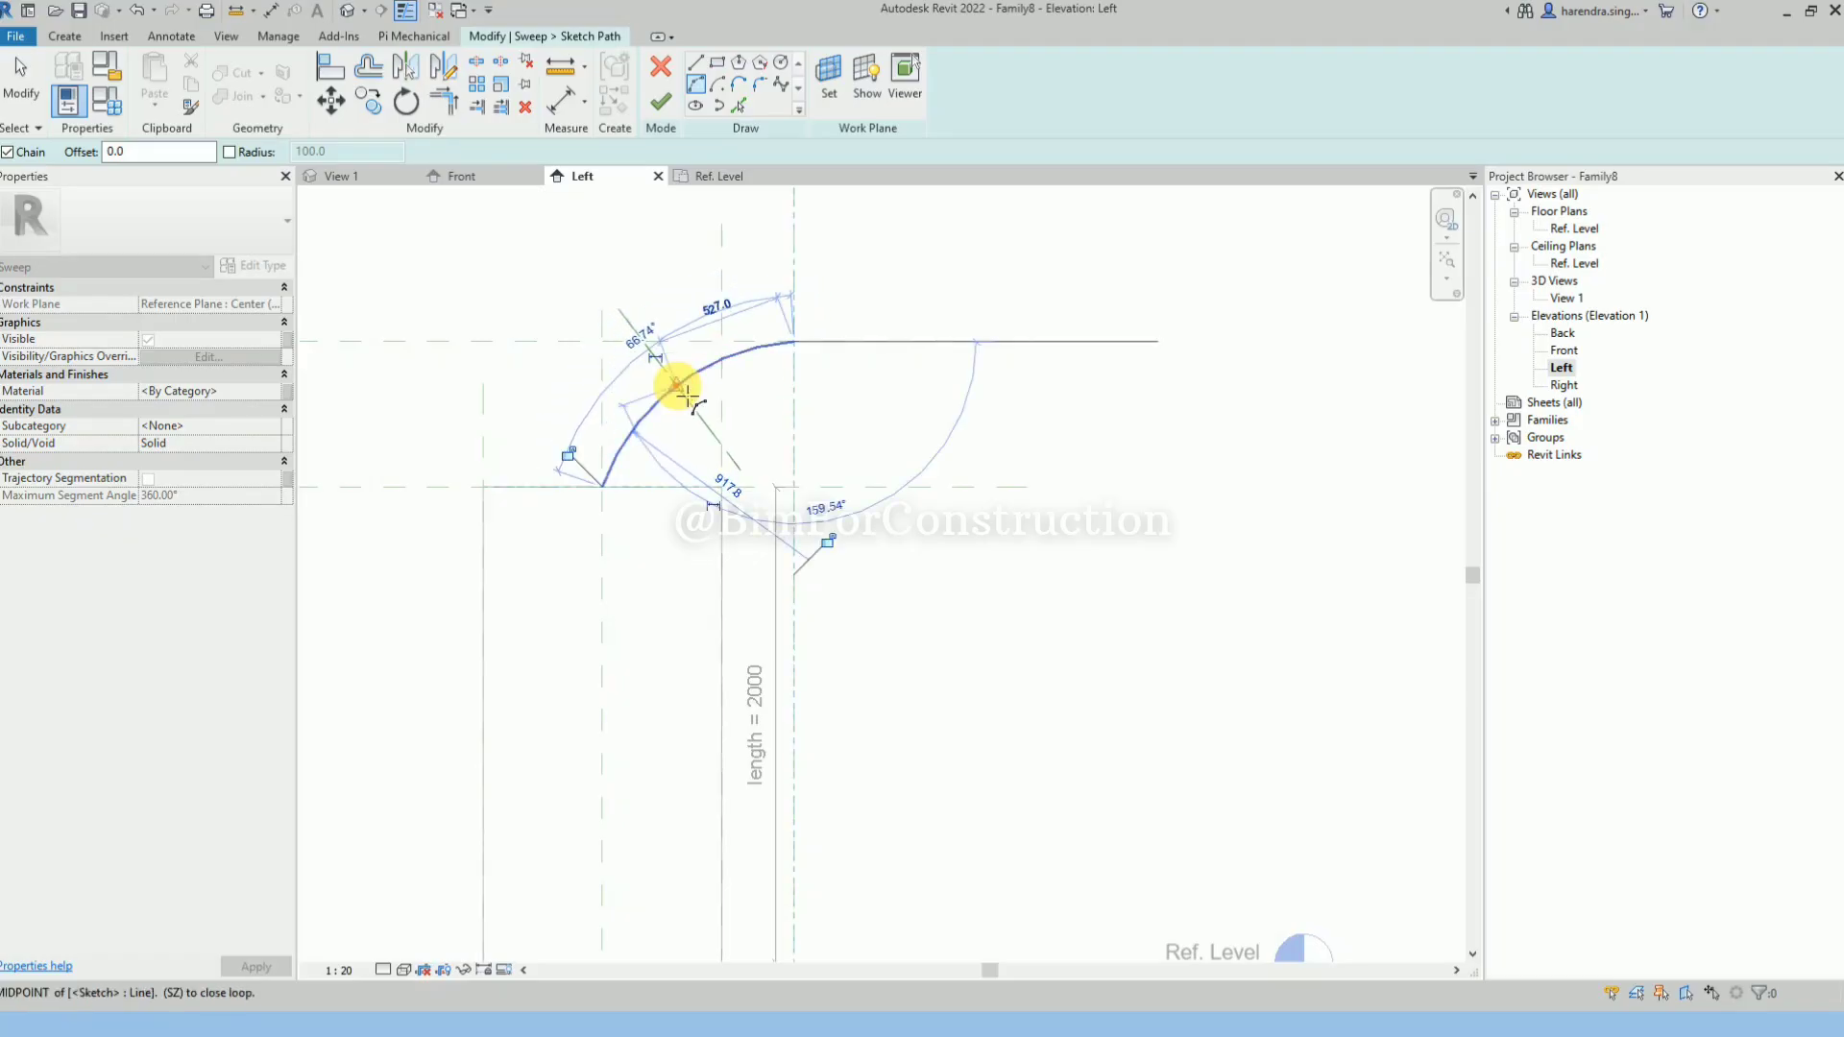
{"action": "left_click", "coordinate": [660, 114]}
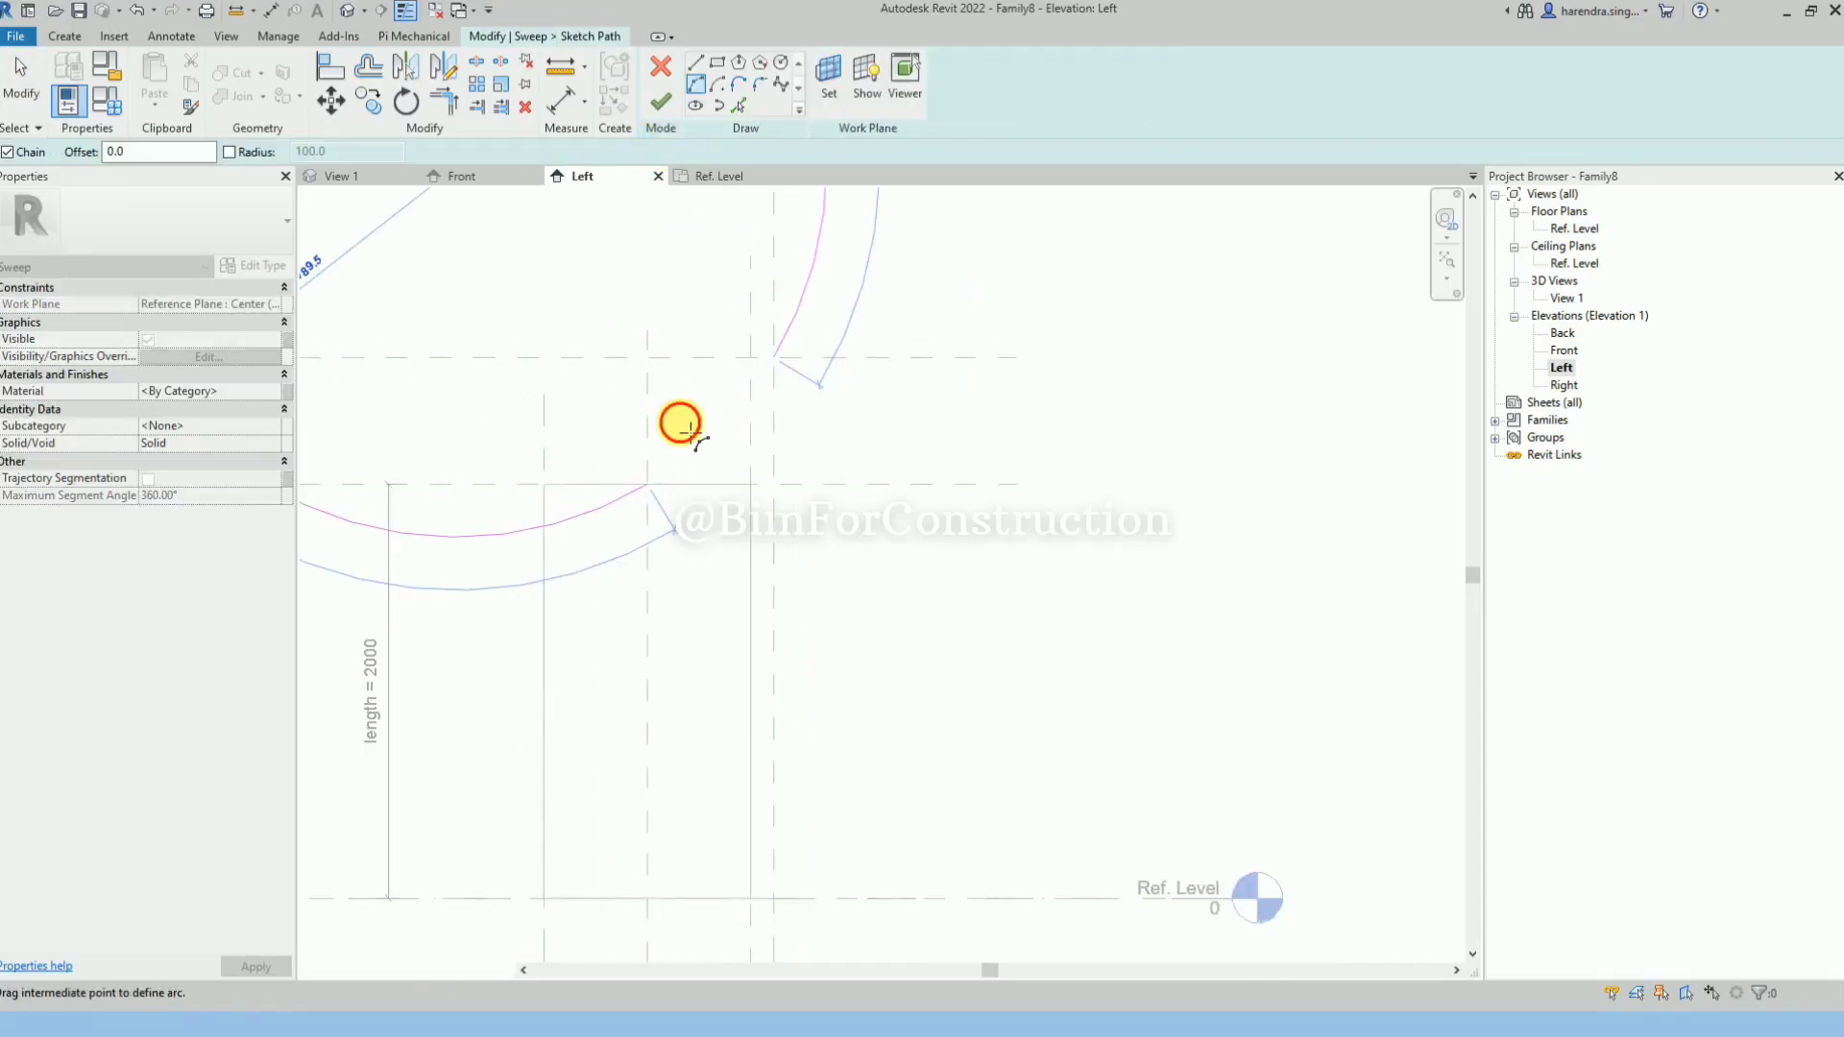
Sketch the sweep path as a 90° arc of about 610 mm radius from the extrusion's top centre to the copied planes' intersection.
{"action": "scroll", "coordinate": [680, 424], "scroll_direction": "down", "scroll_amount": 4}
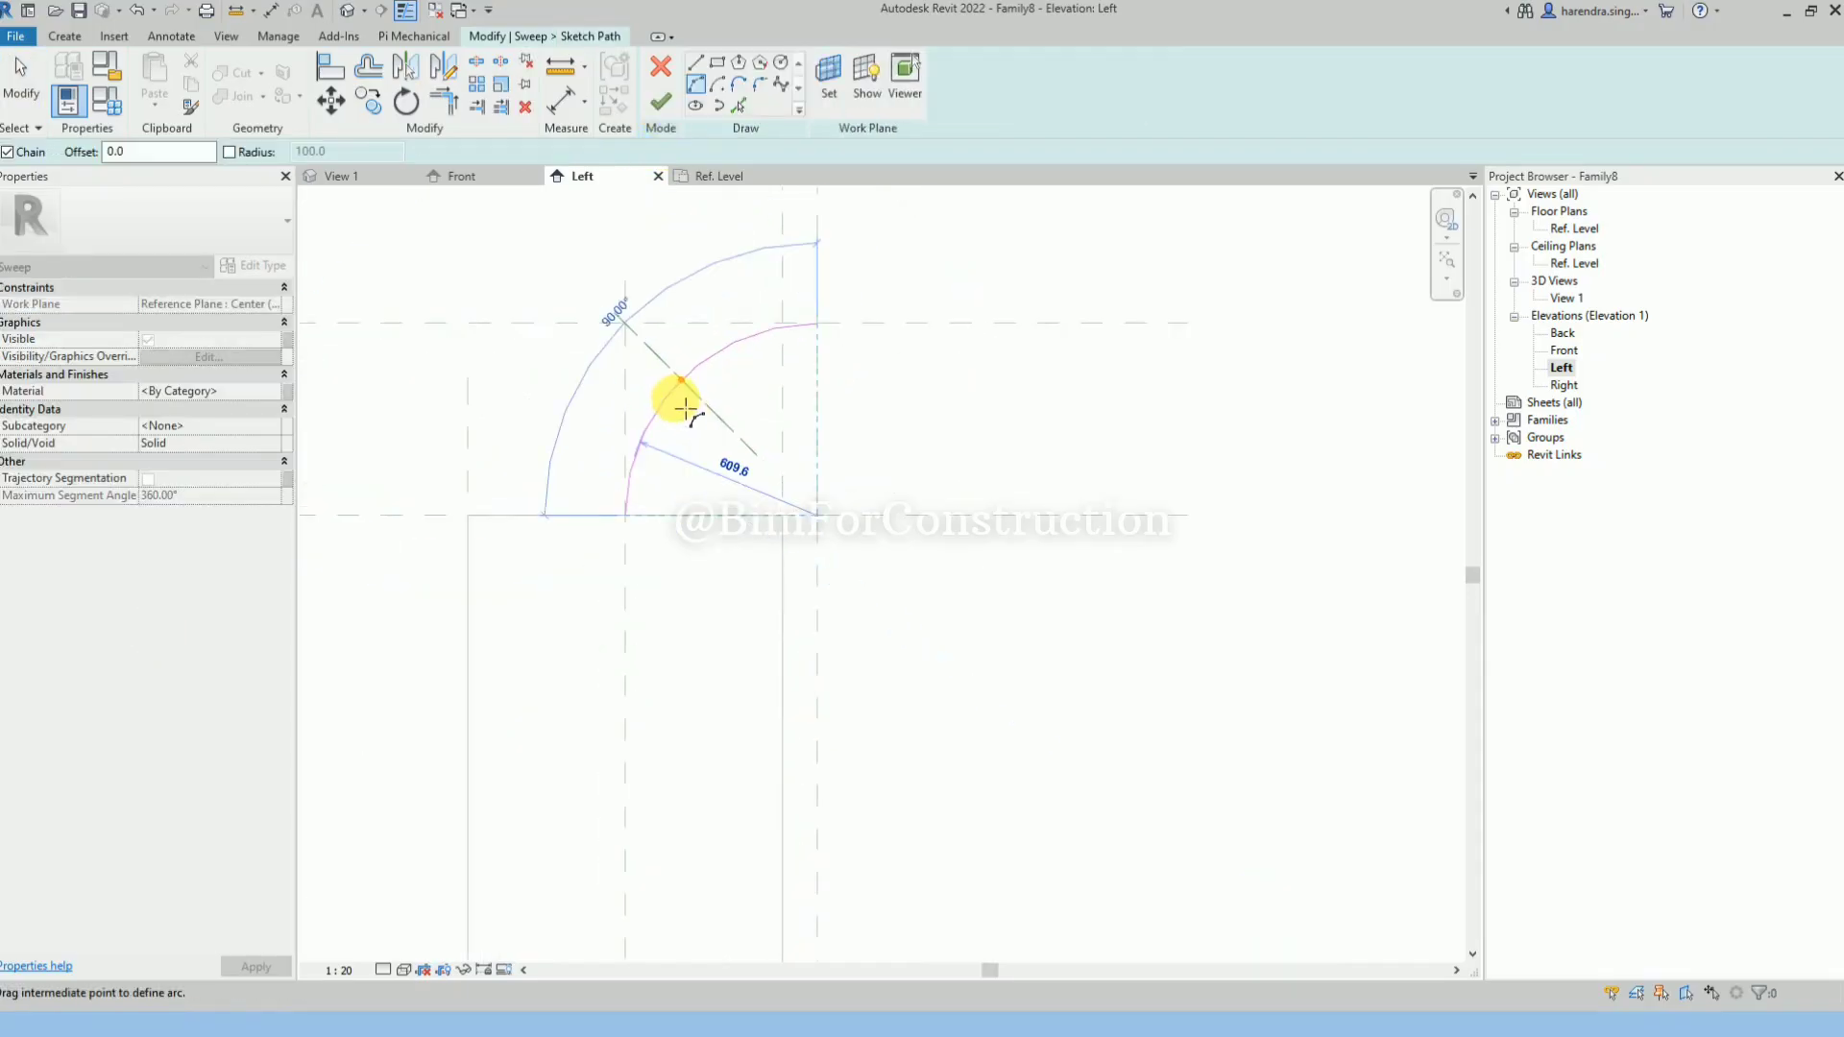
{"action": "left_click", "coordinate": [683, 403]}
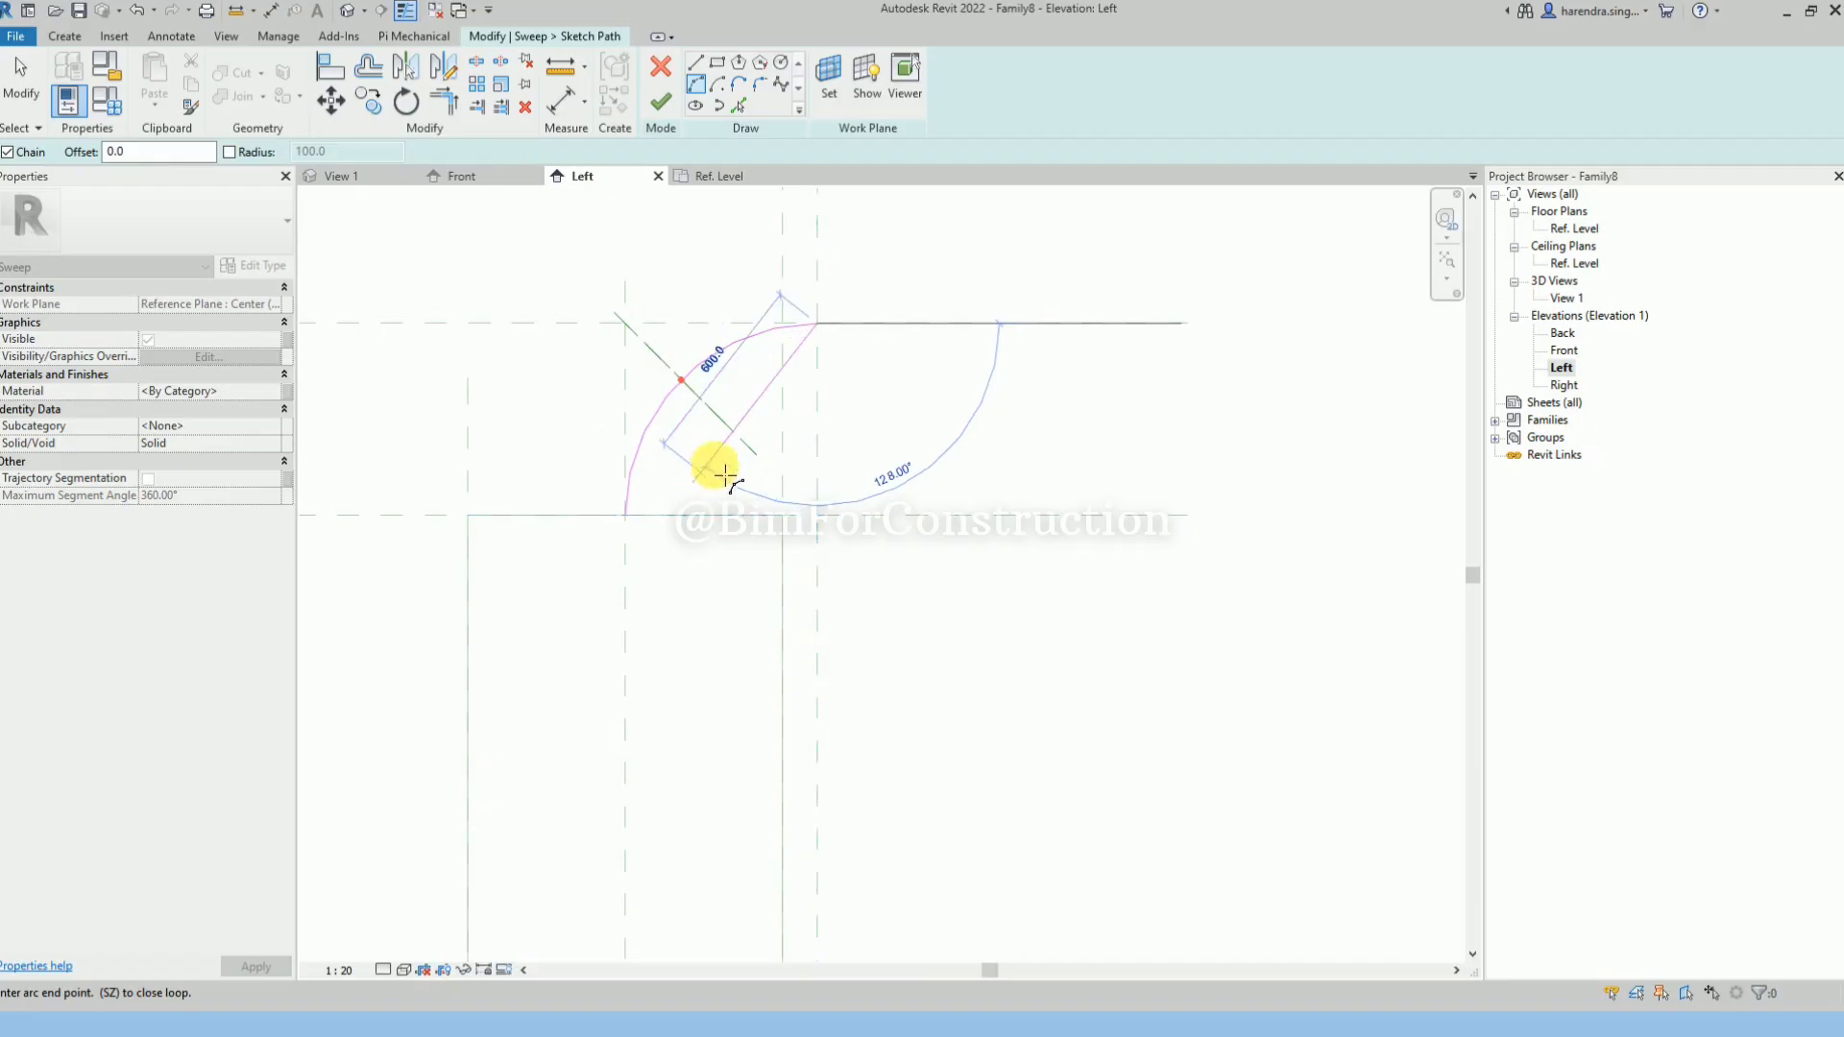
{"action": "left_click", "coordinate": [814, 324]}
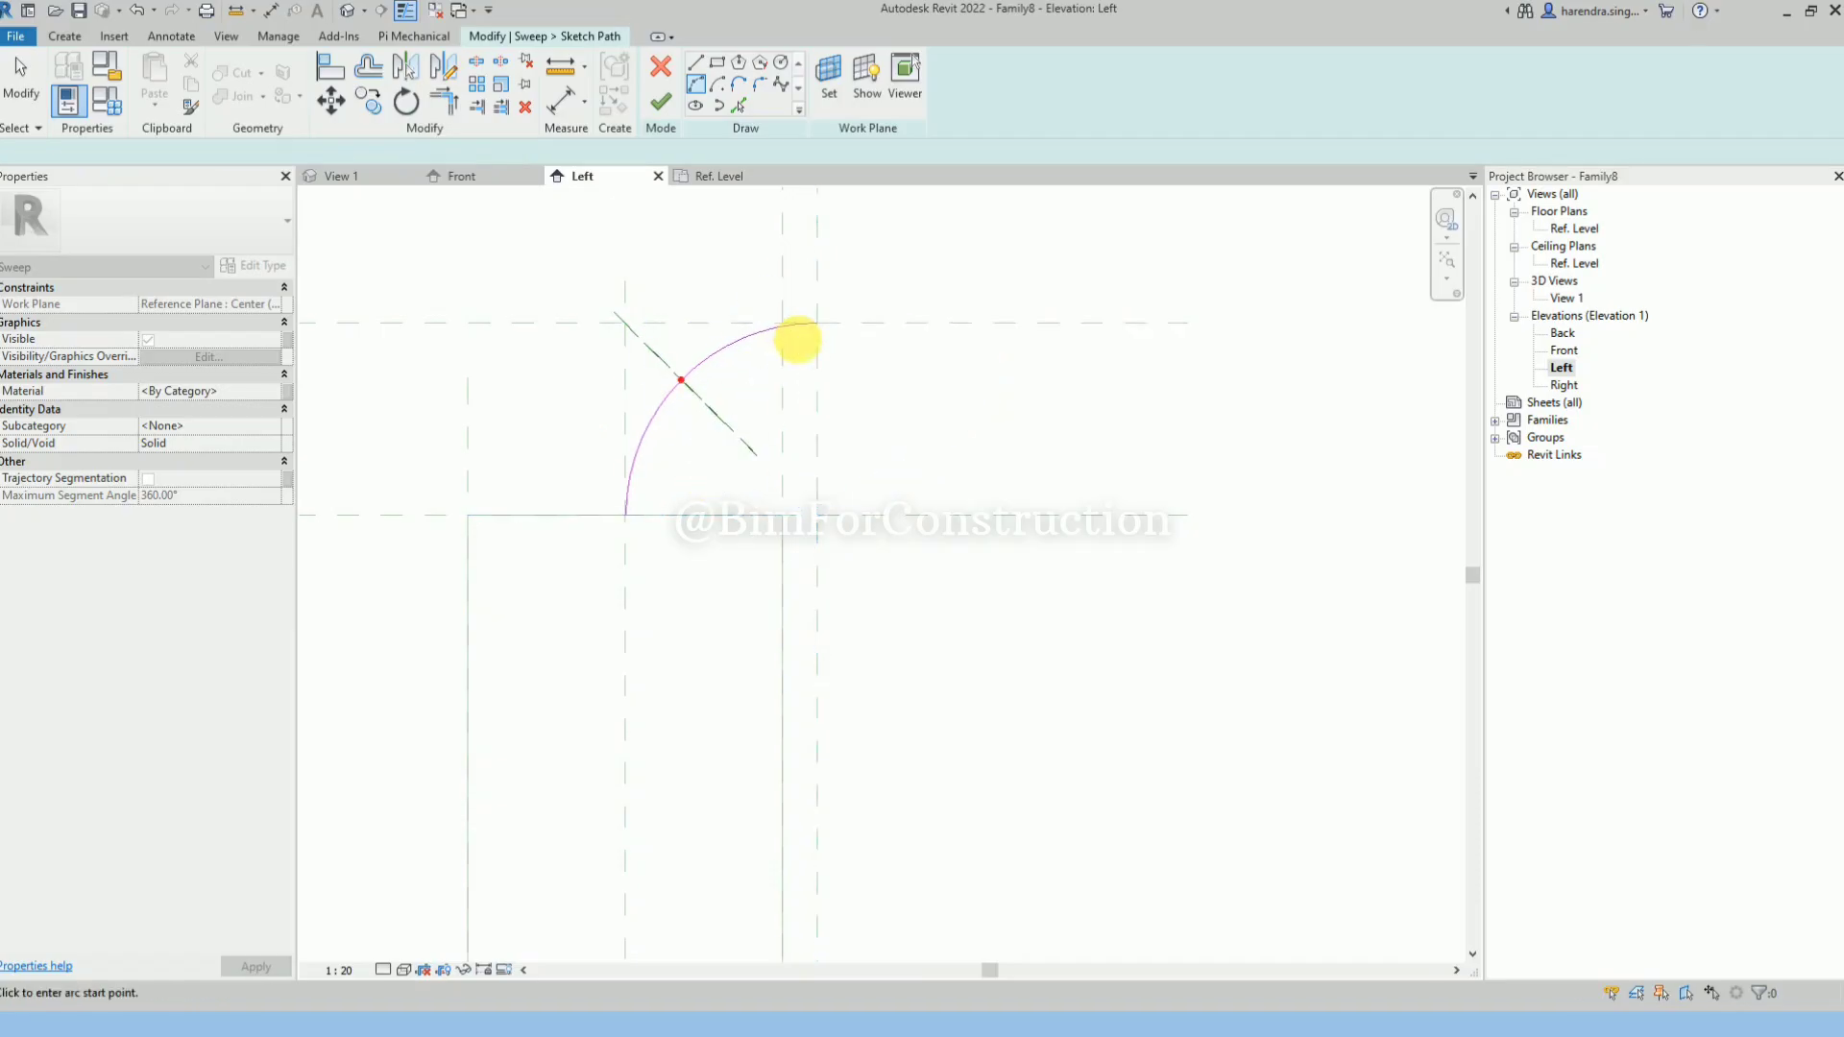
{"action": "key", "text": "Escape"}
{"action": "key", "text": "Escape"}
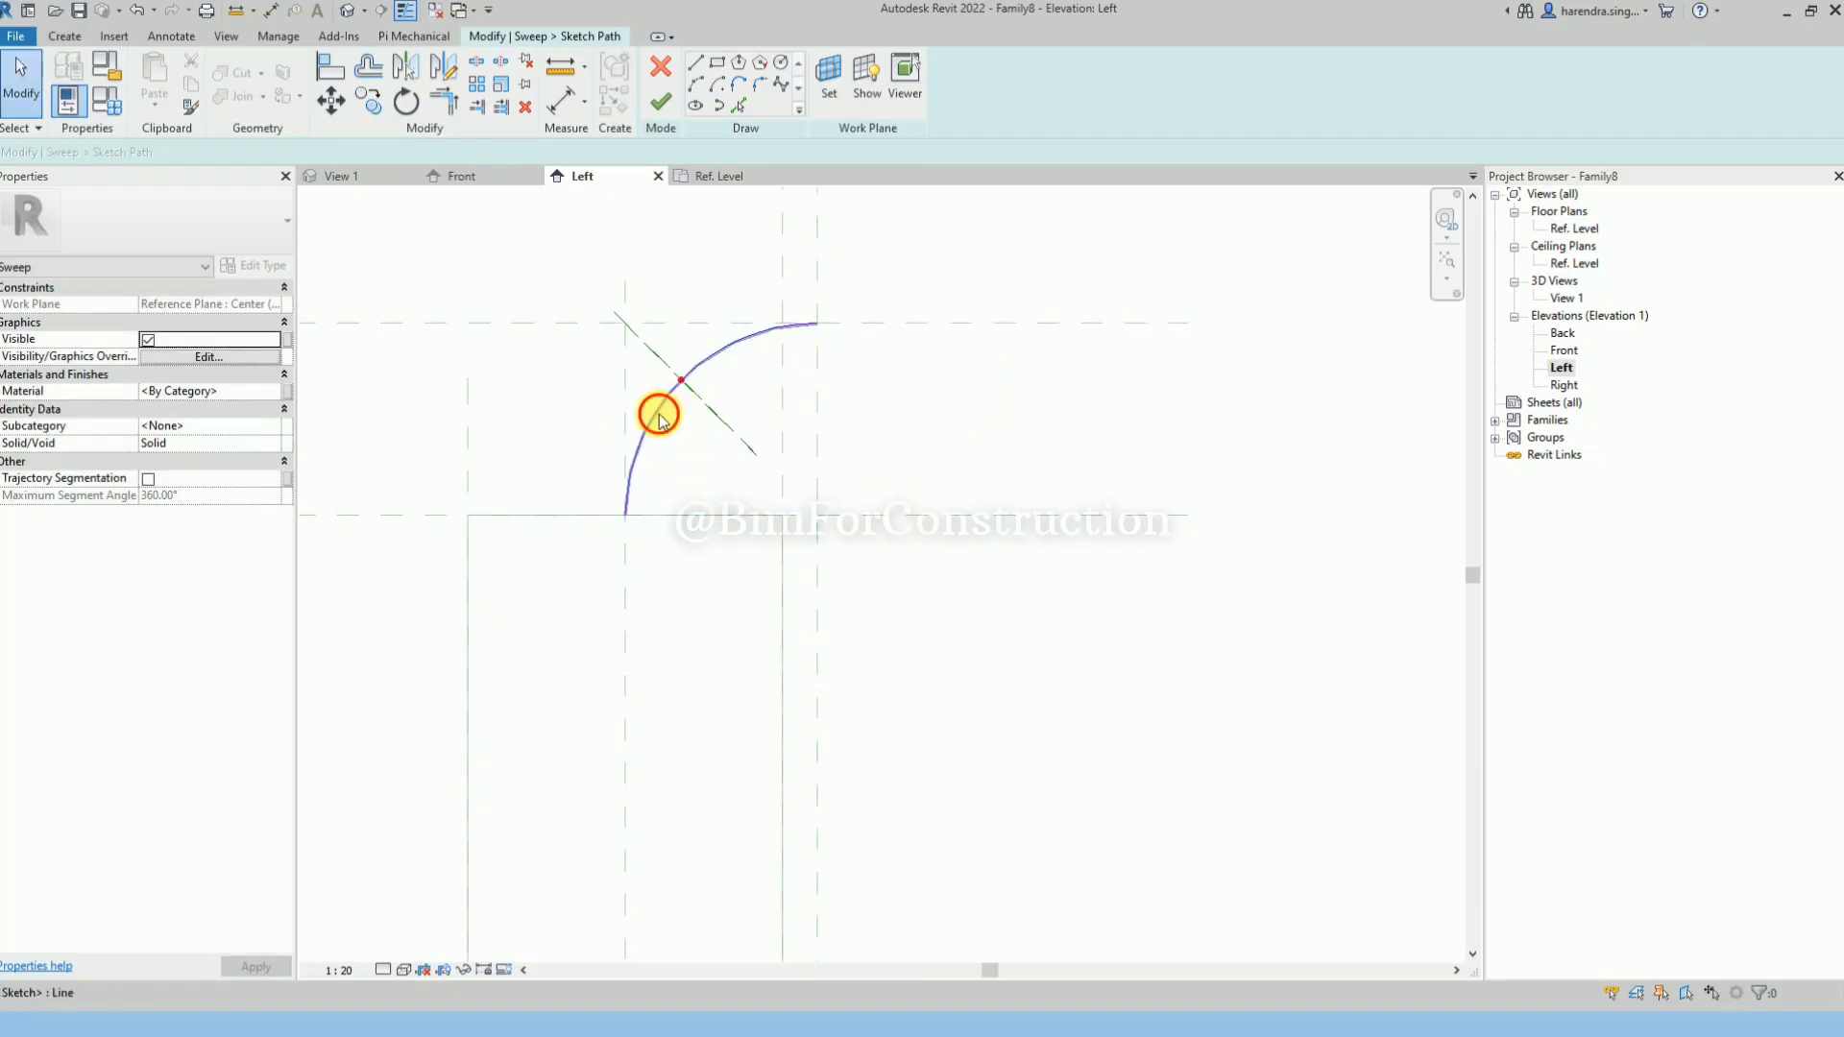
Make the path arc's temporary radius dimension permanent.
{"action": "left_click", "coordinate": [655, 411]}
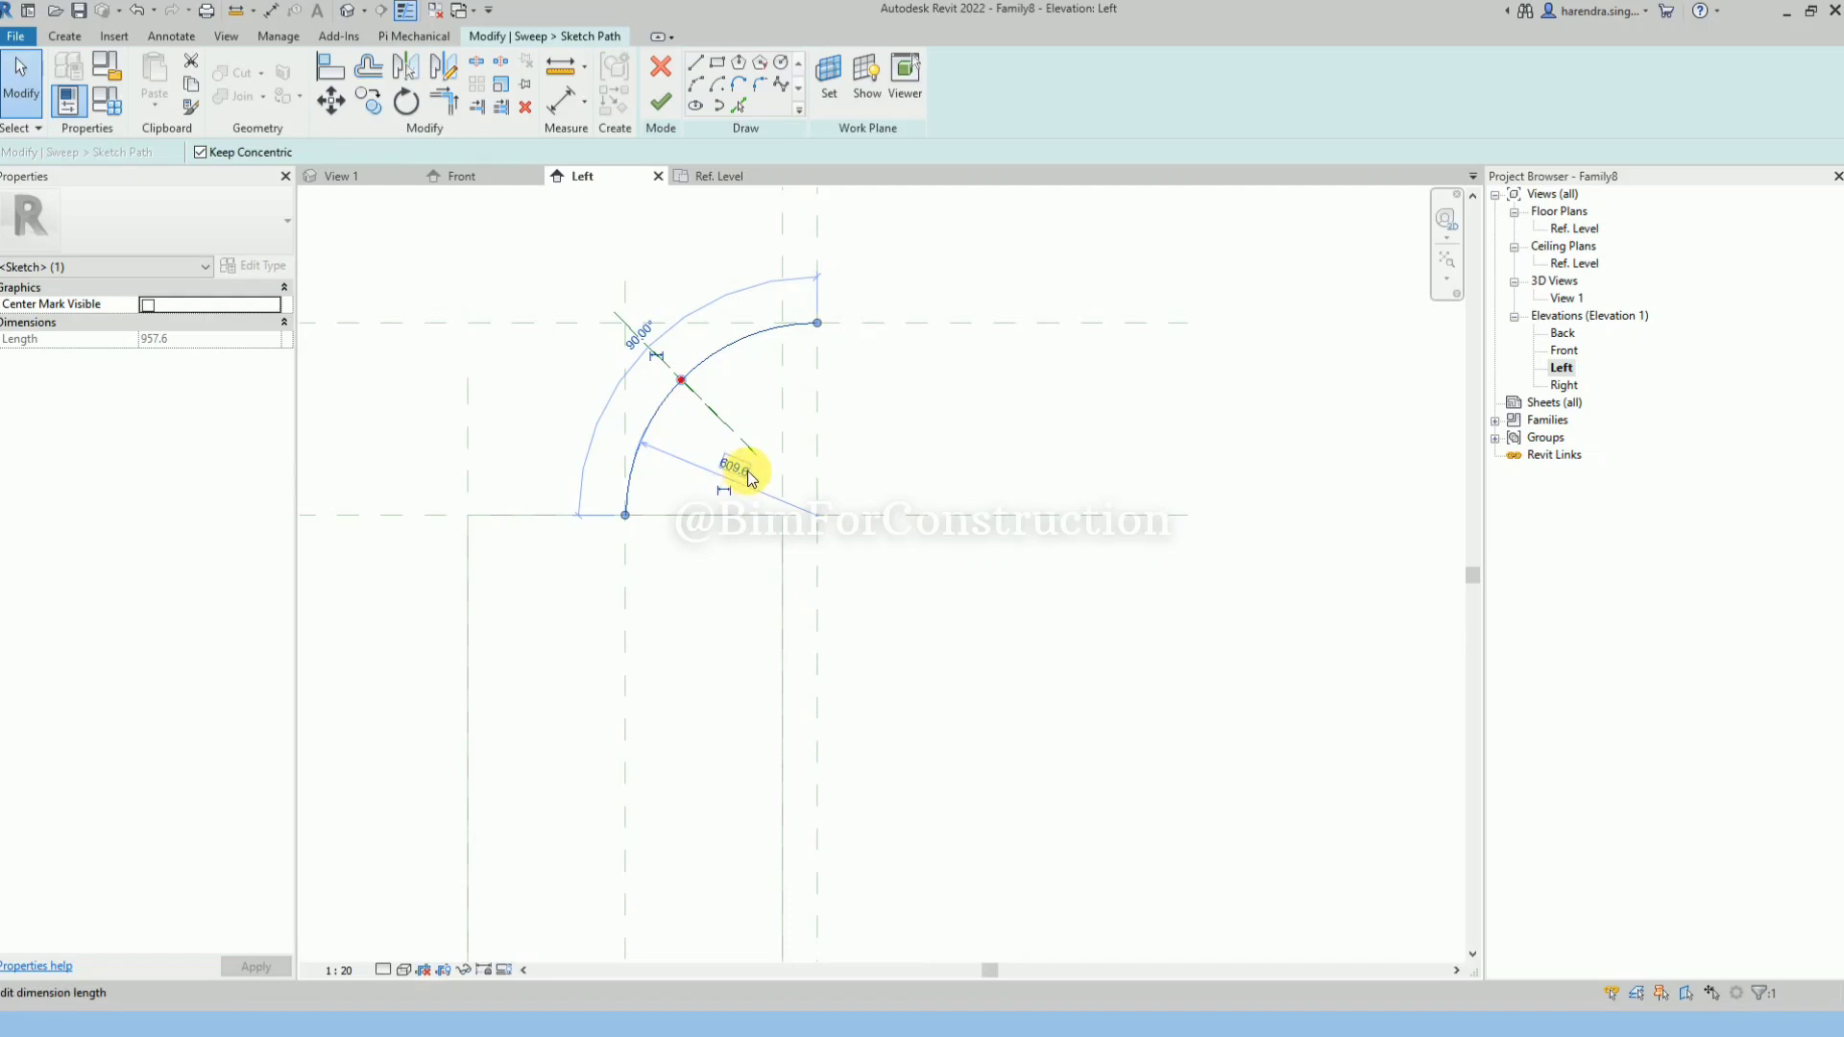
{"action": "left_click", "coordinate": [773, 495]}
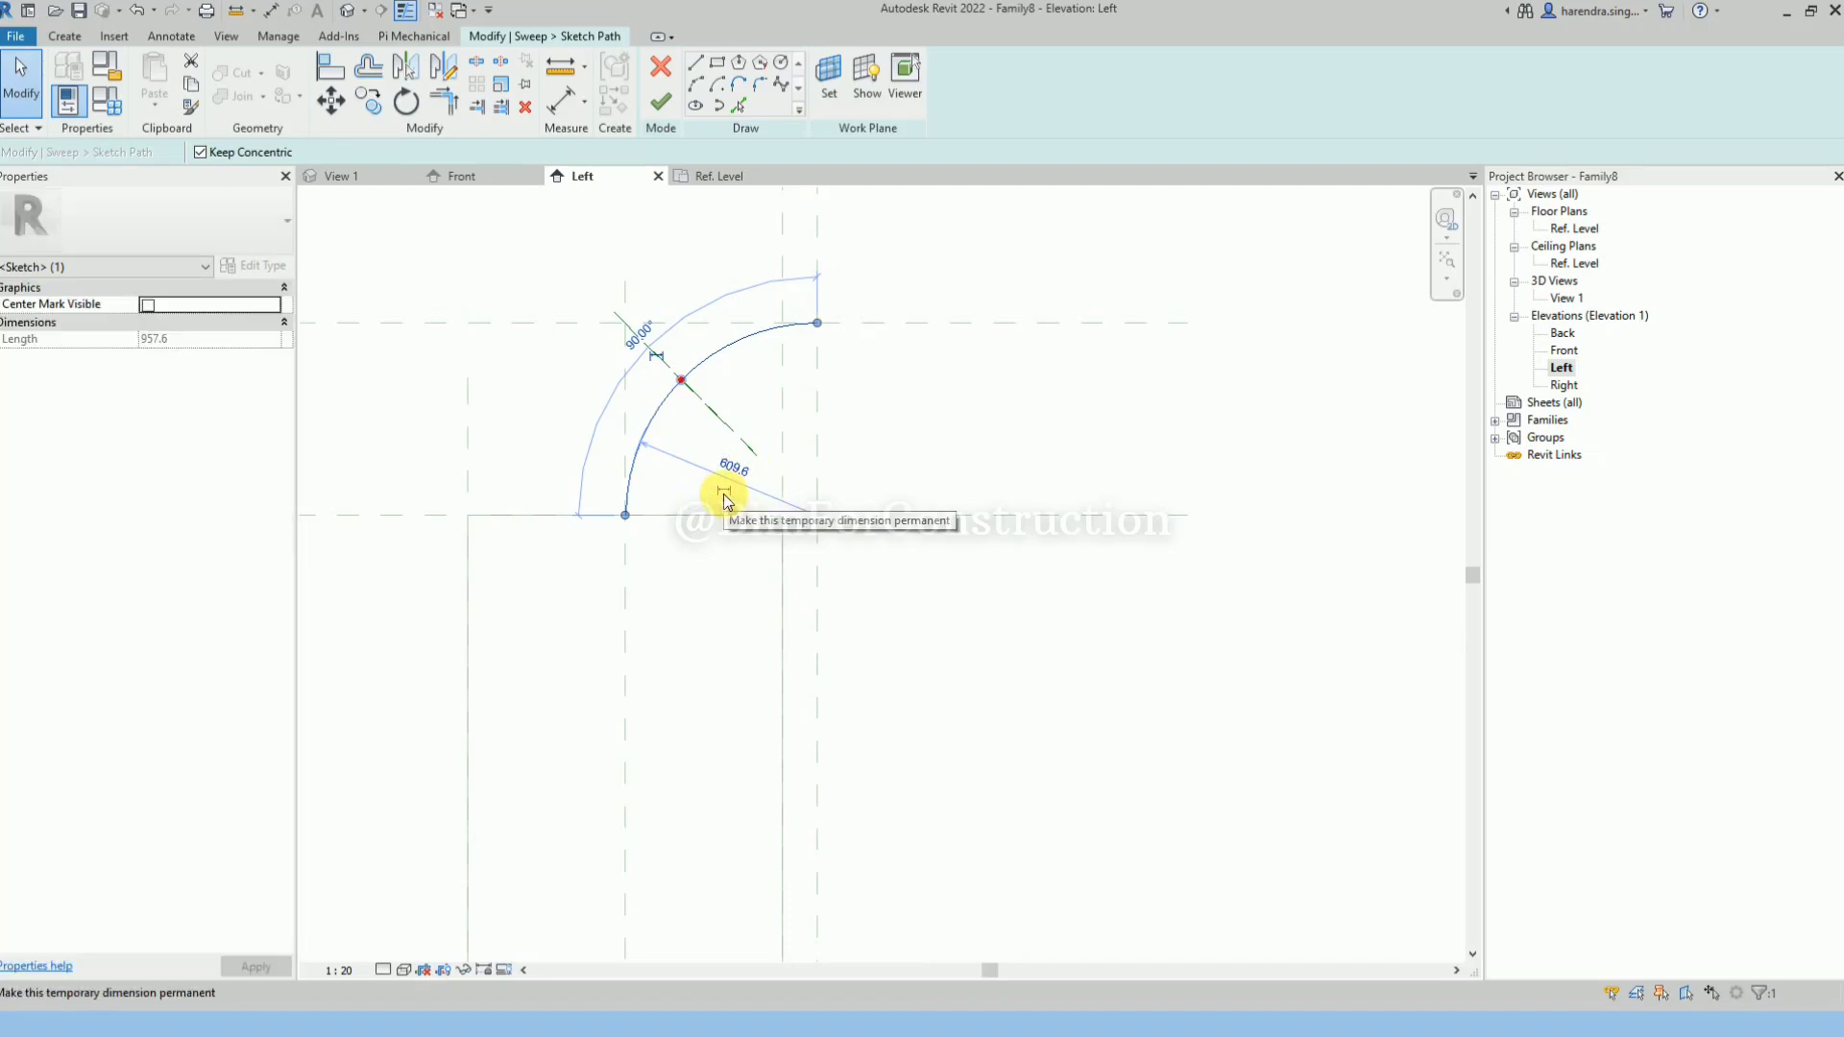
{"action": "left_click", "coordinate": [725, 495]}
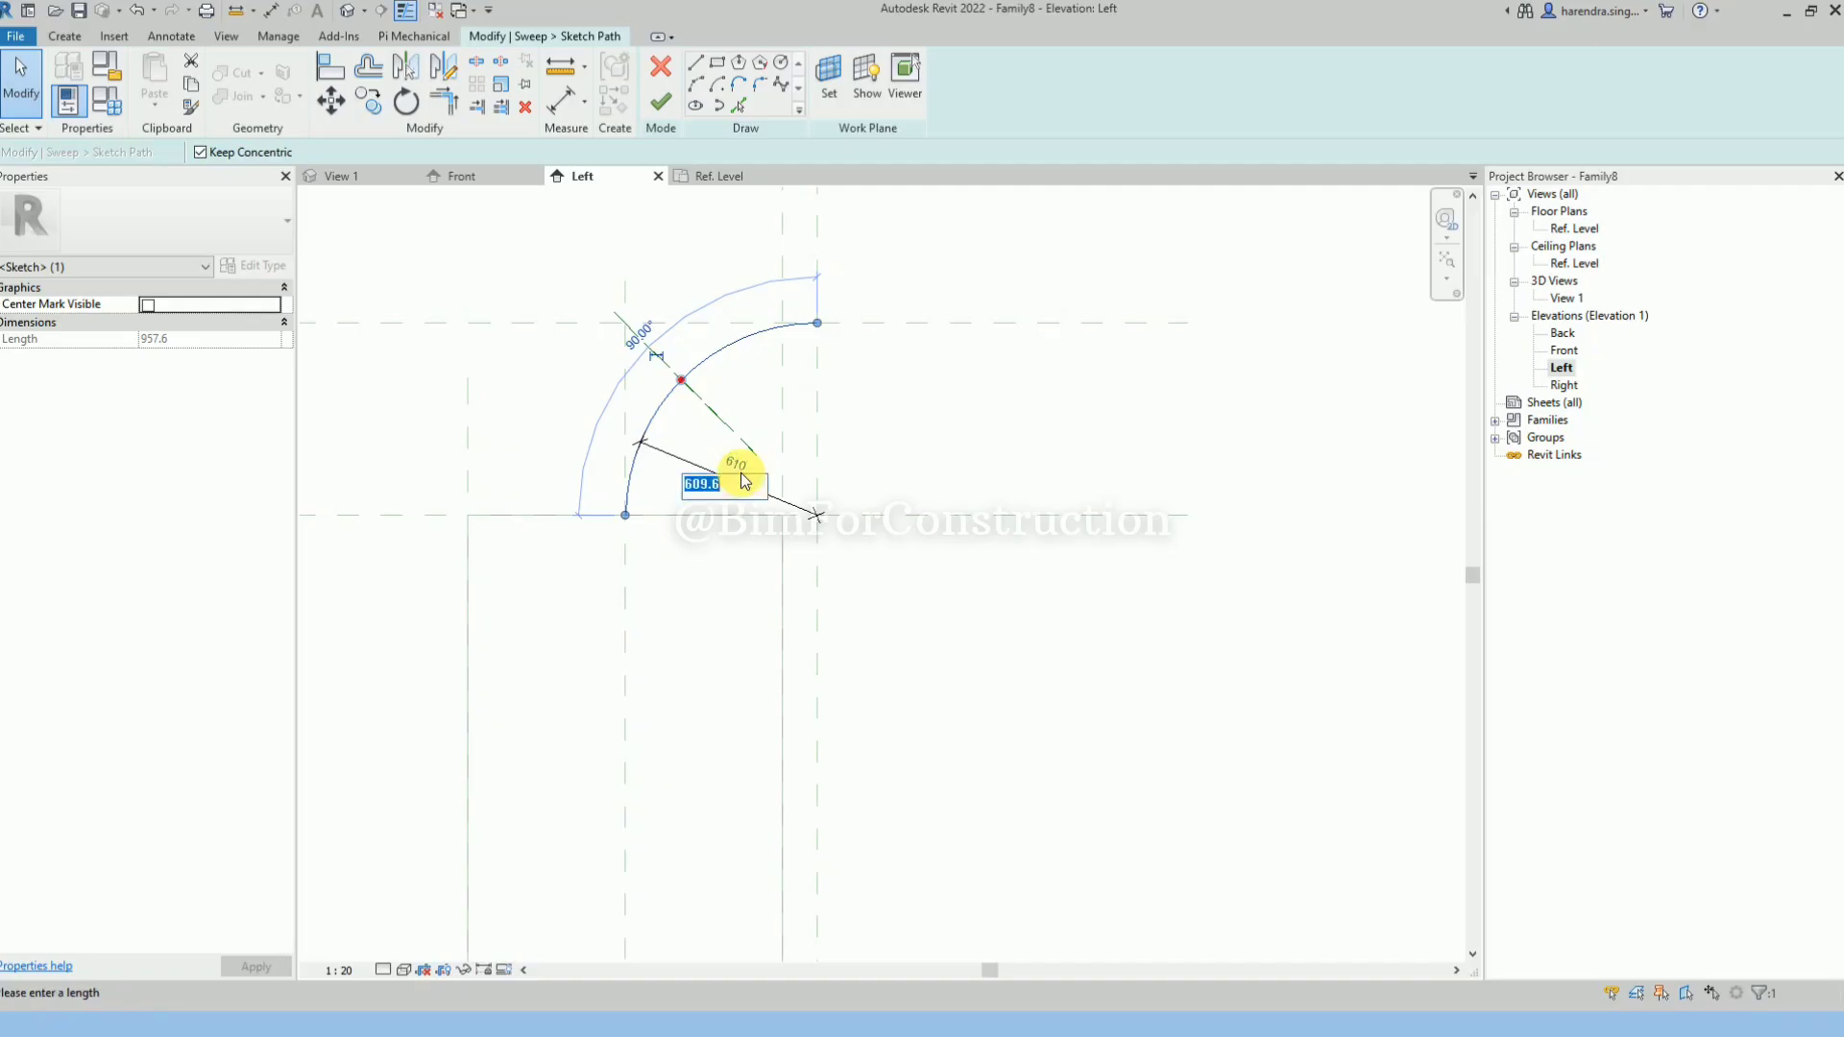
Label the arc's radius dimension with a new instance family parameter named bend radius, keeping its current value.
{"action": "left_click", "coordinate": [759, 492]}
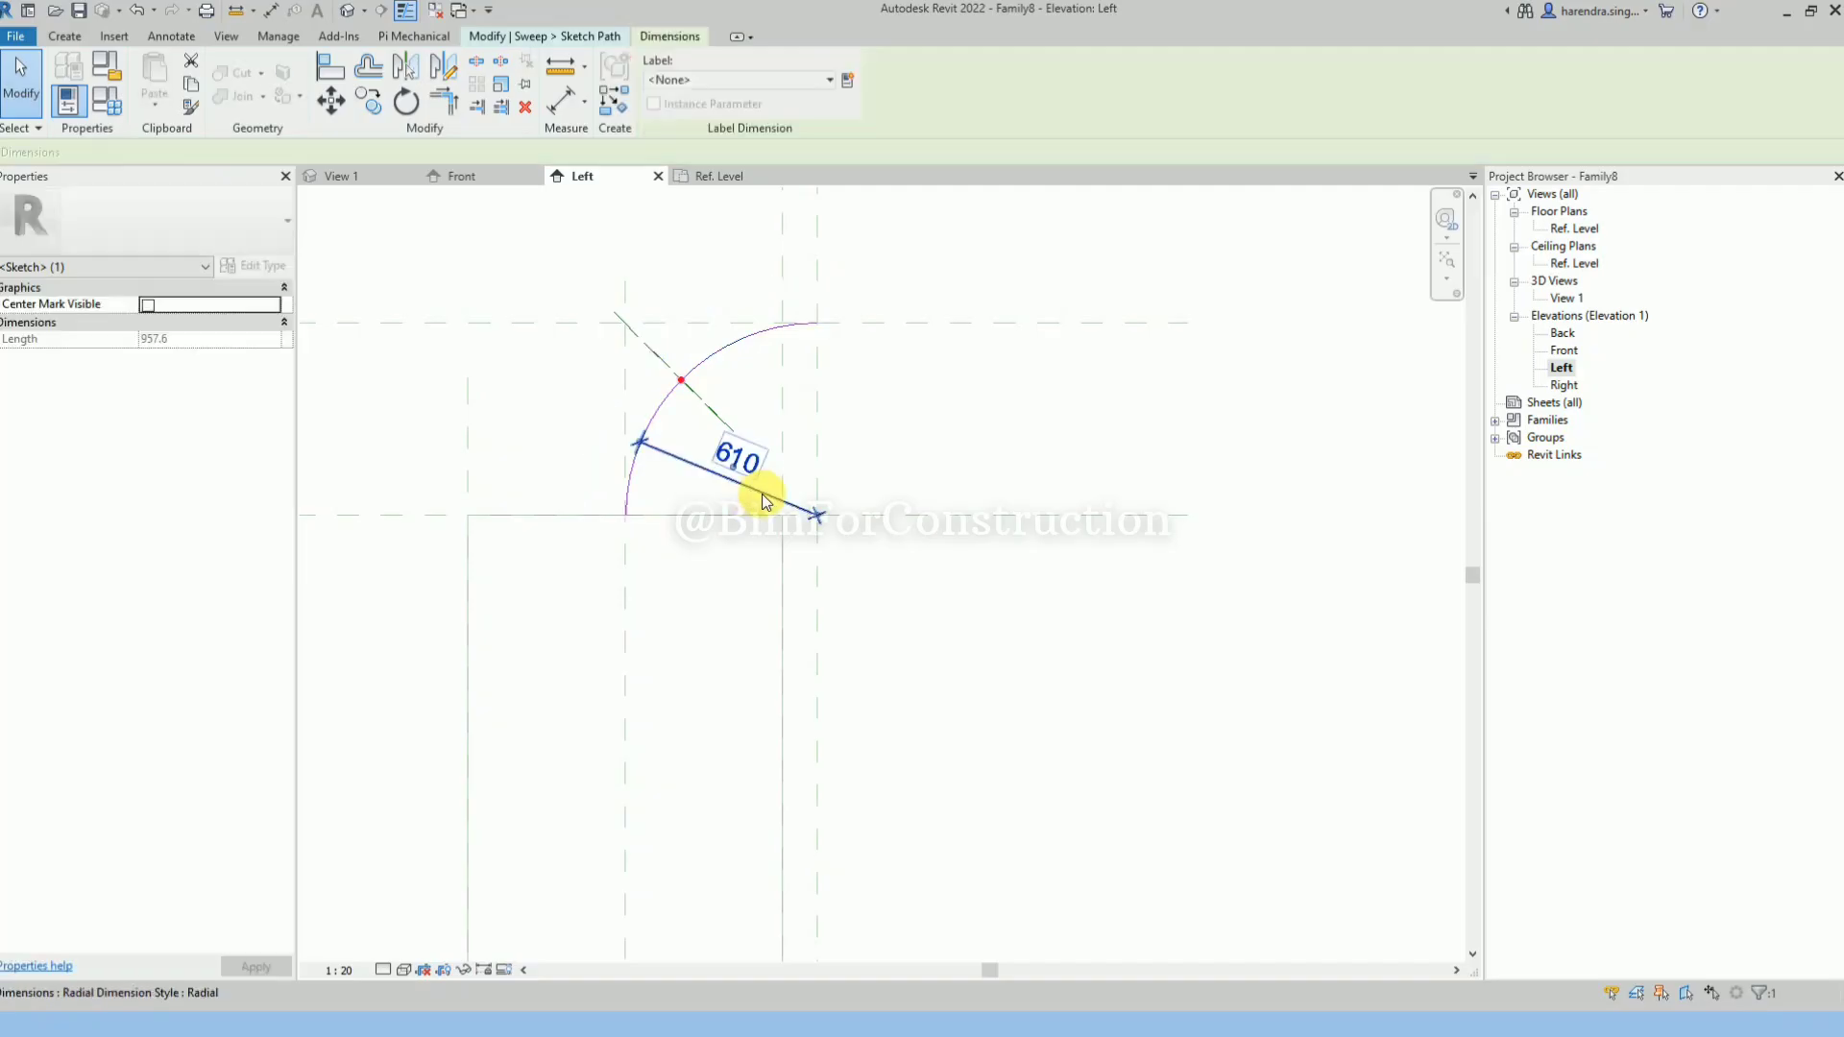
{"action": "left_click", "coordinate": [858, 88]}
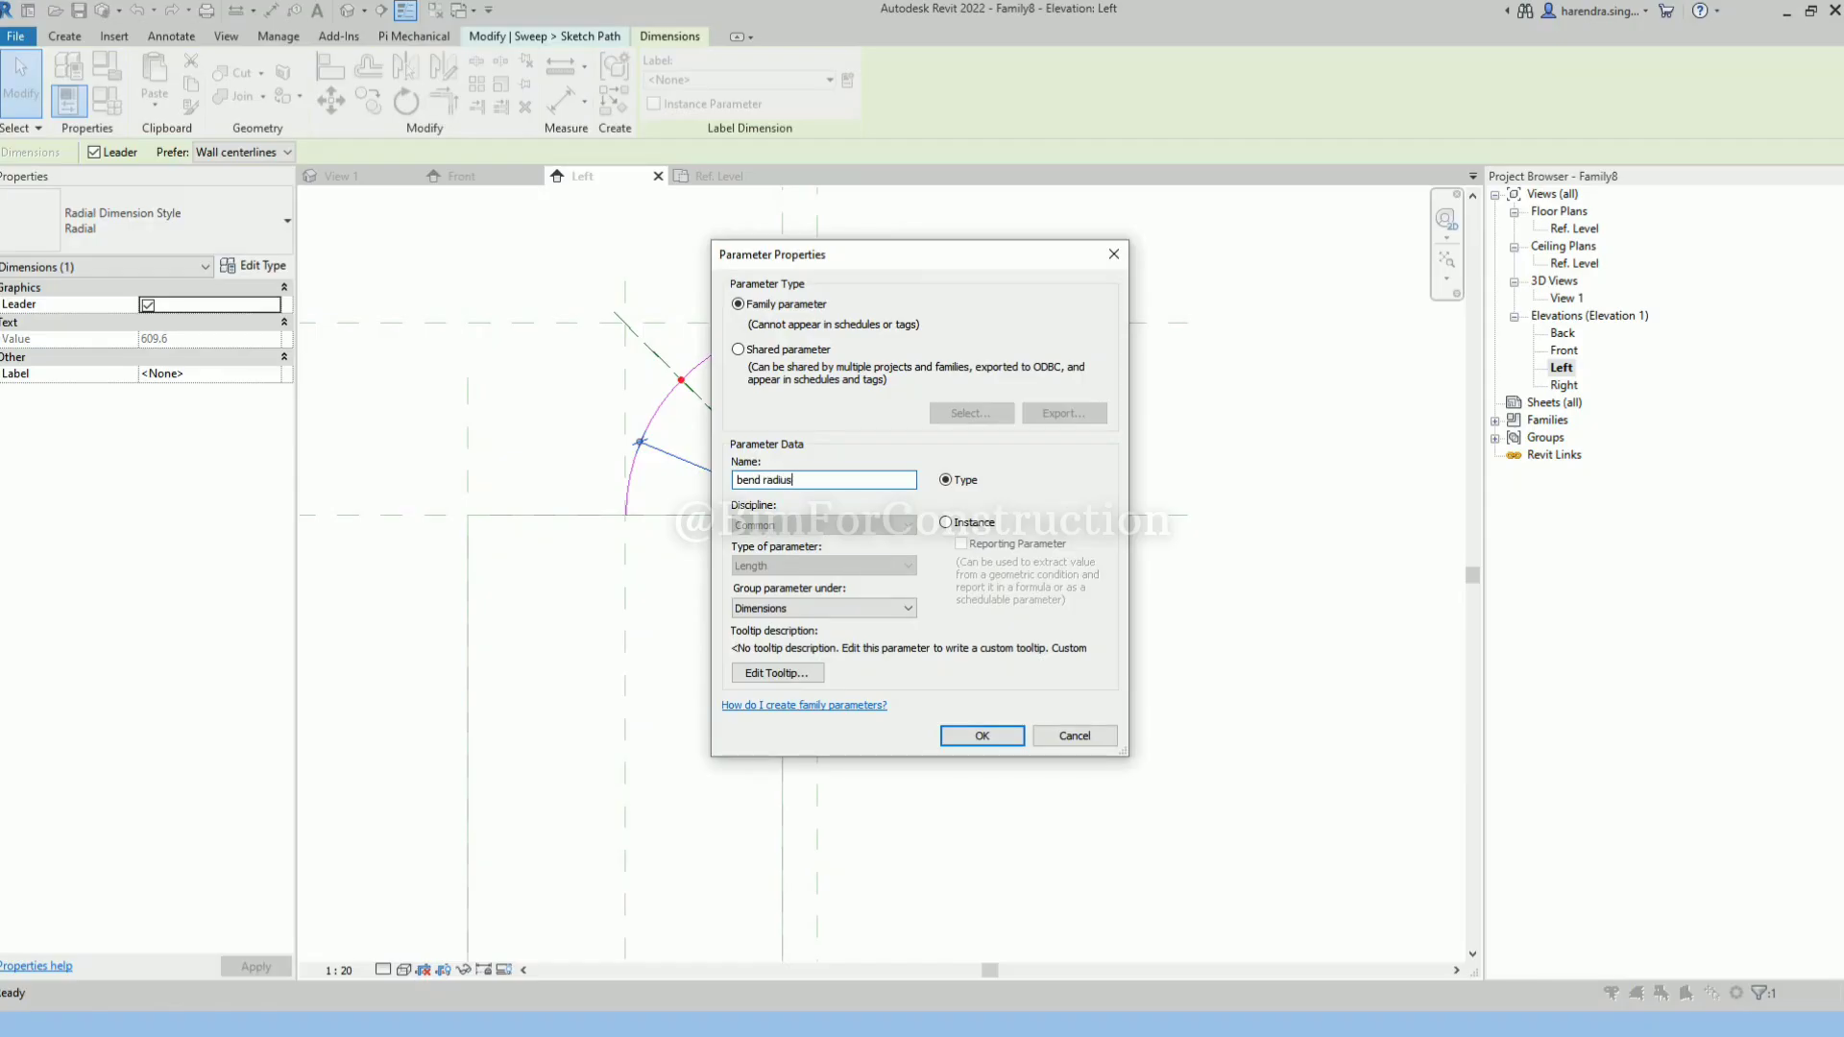
{"action": "left_click", "coordinate": [947, 525]}
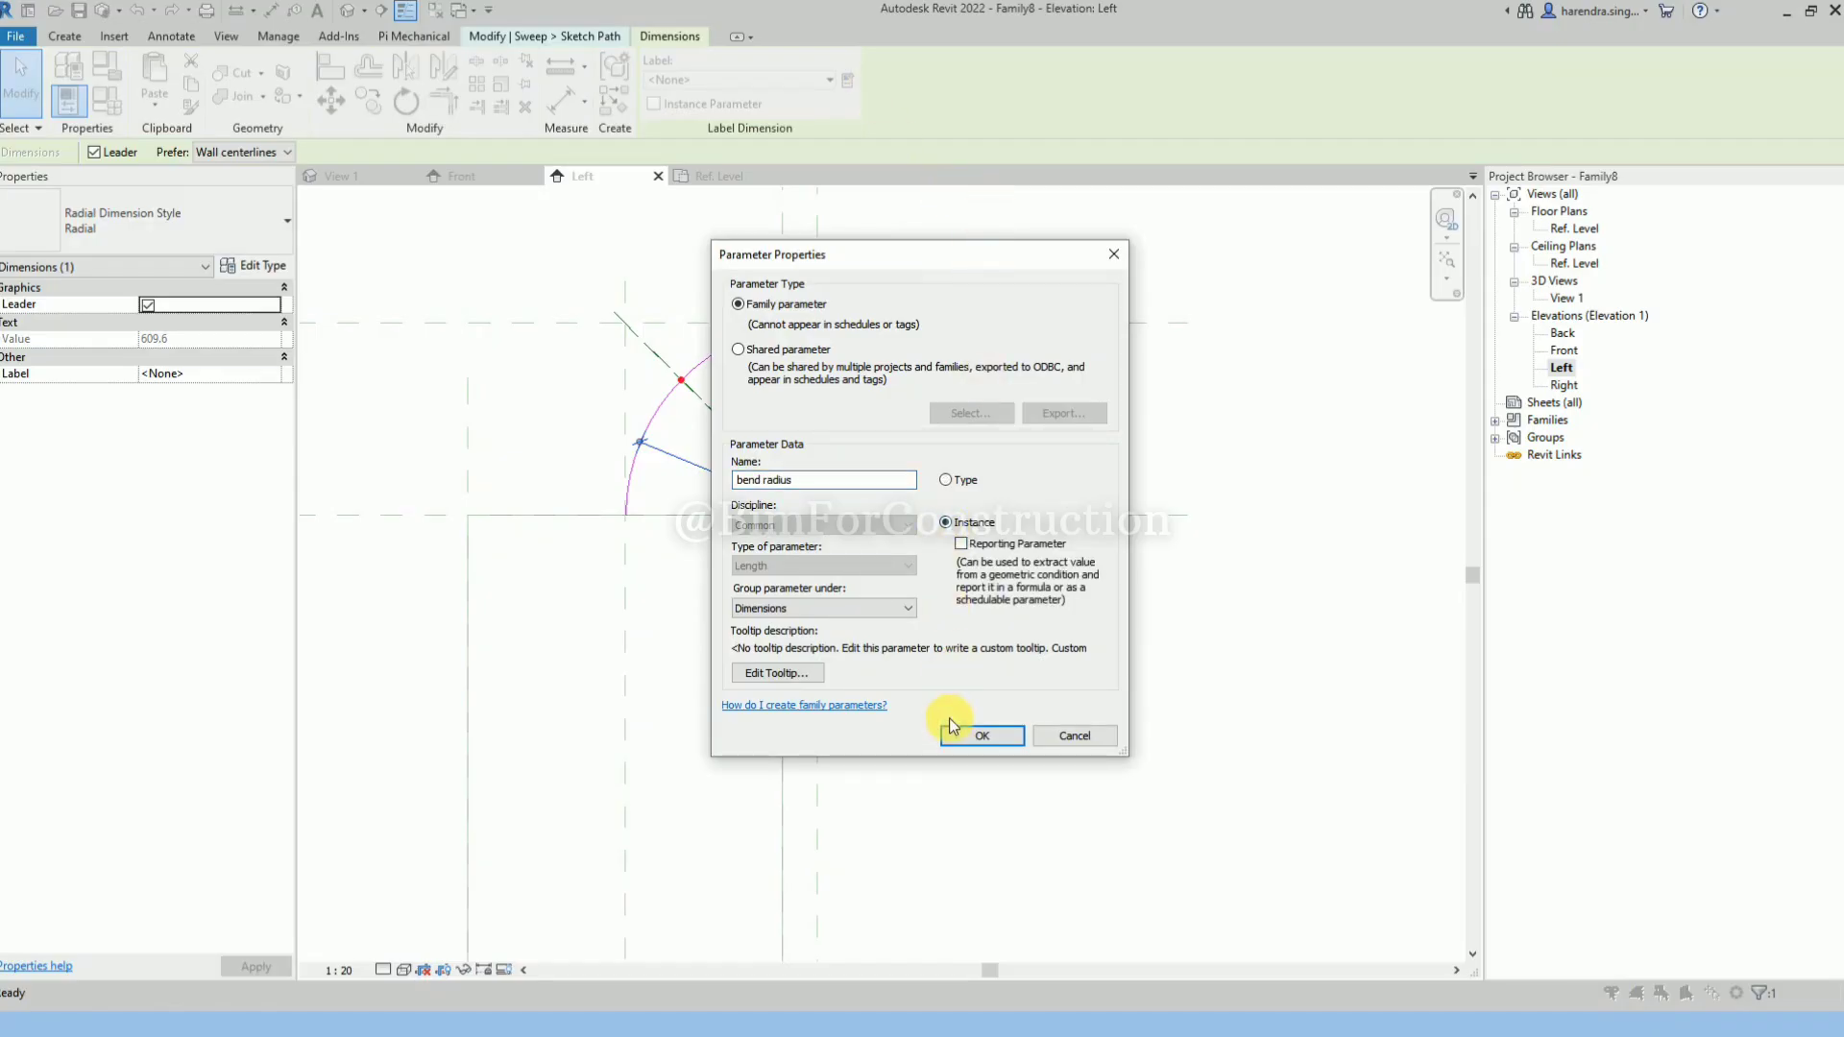
{"action": "left_click", "coordinate": [980, 736]}
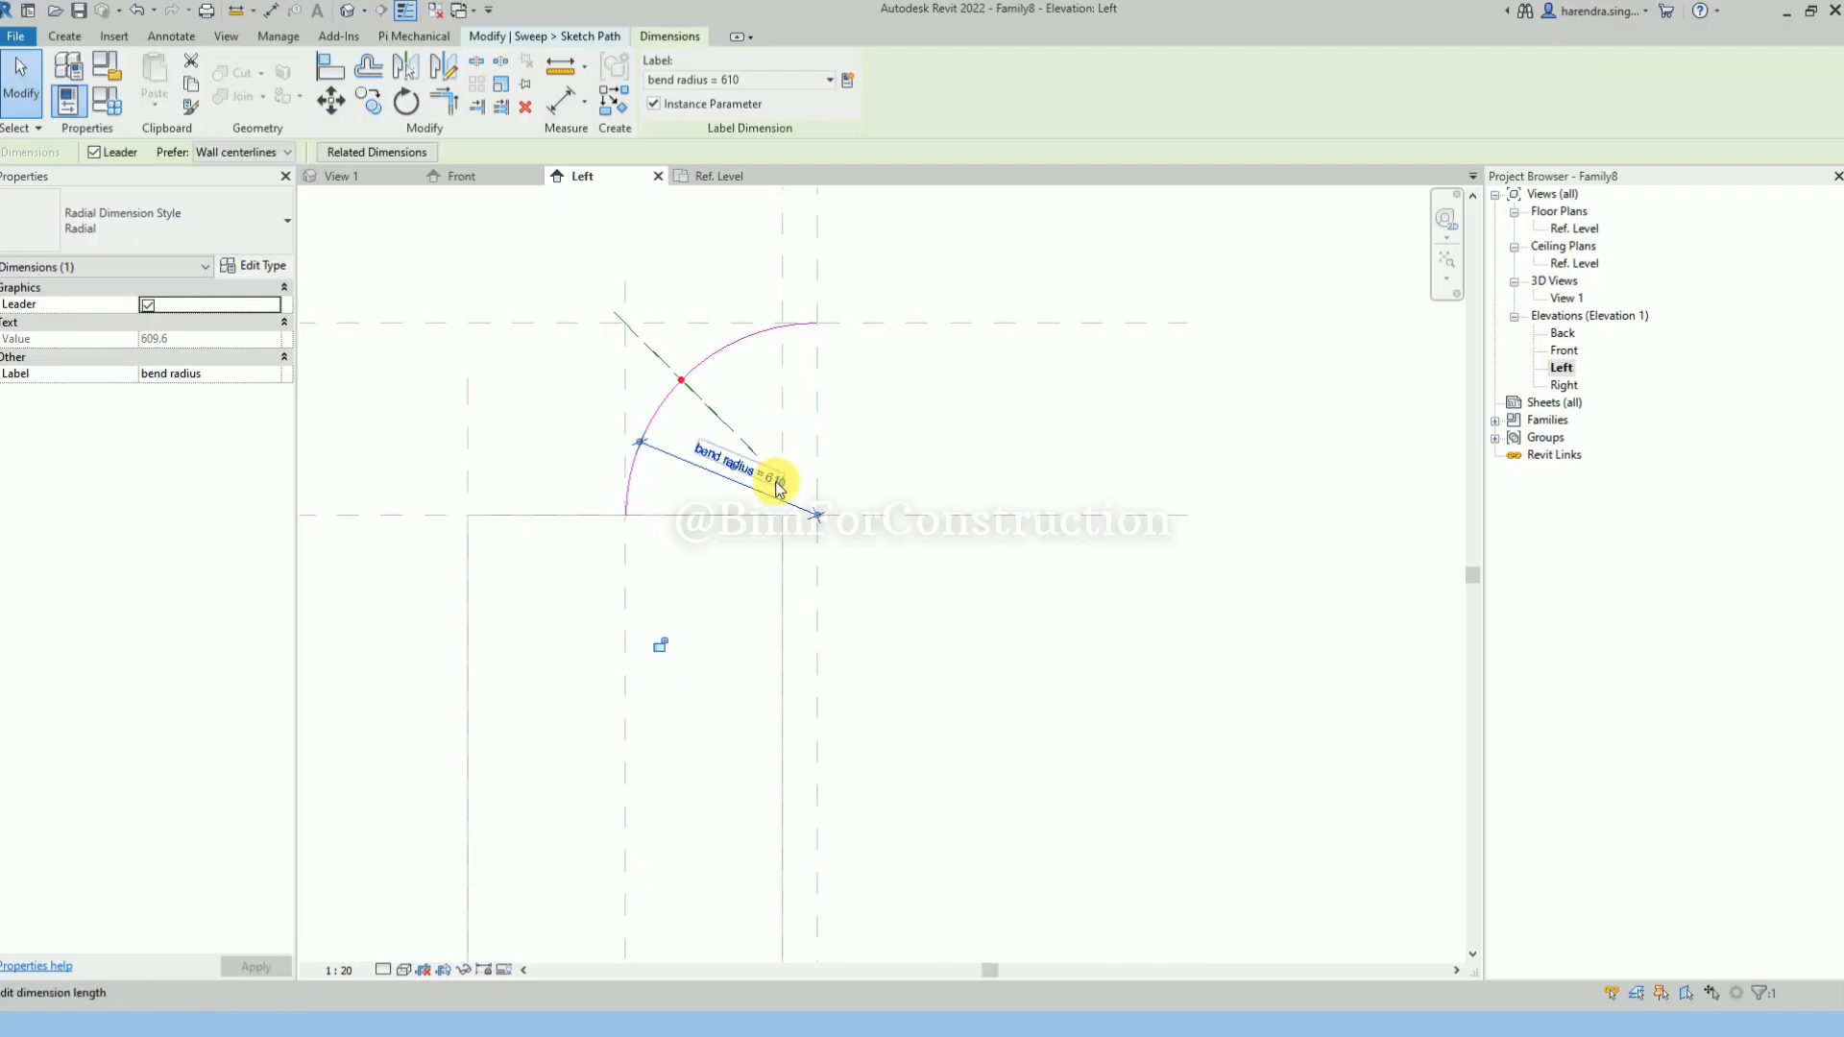
{"action": "left_click", "coordinate": [778, 480]}
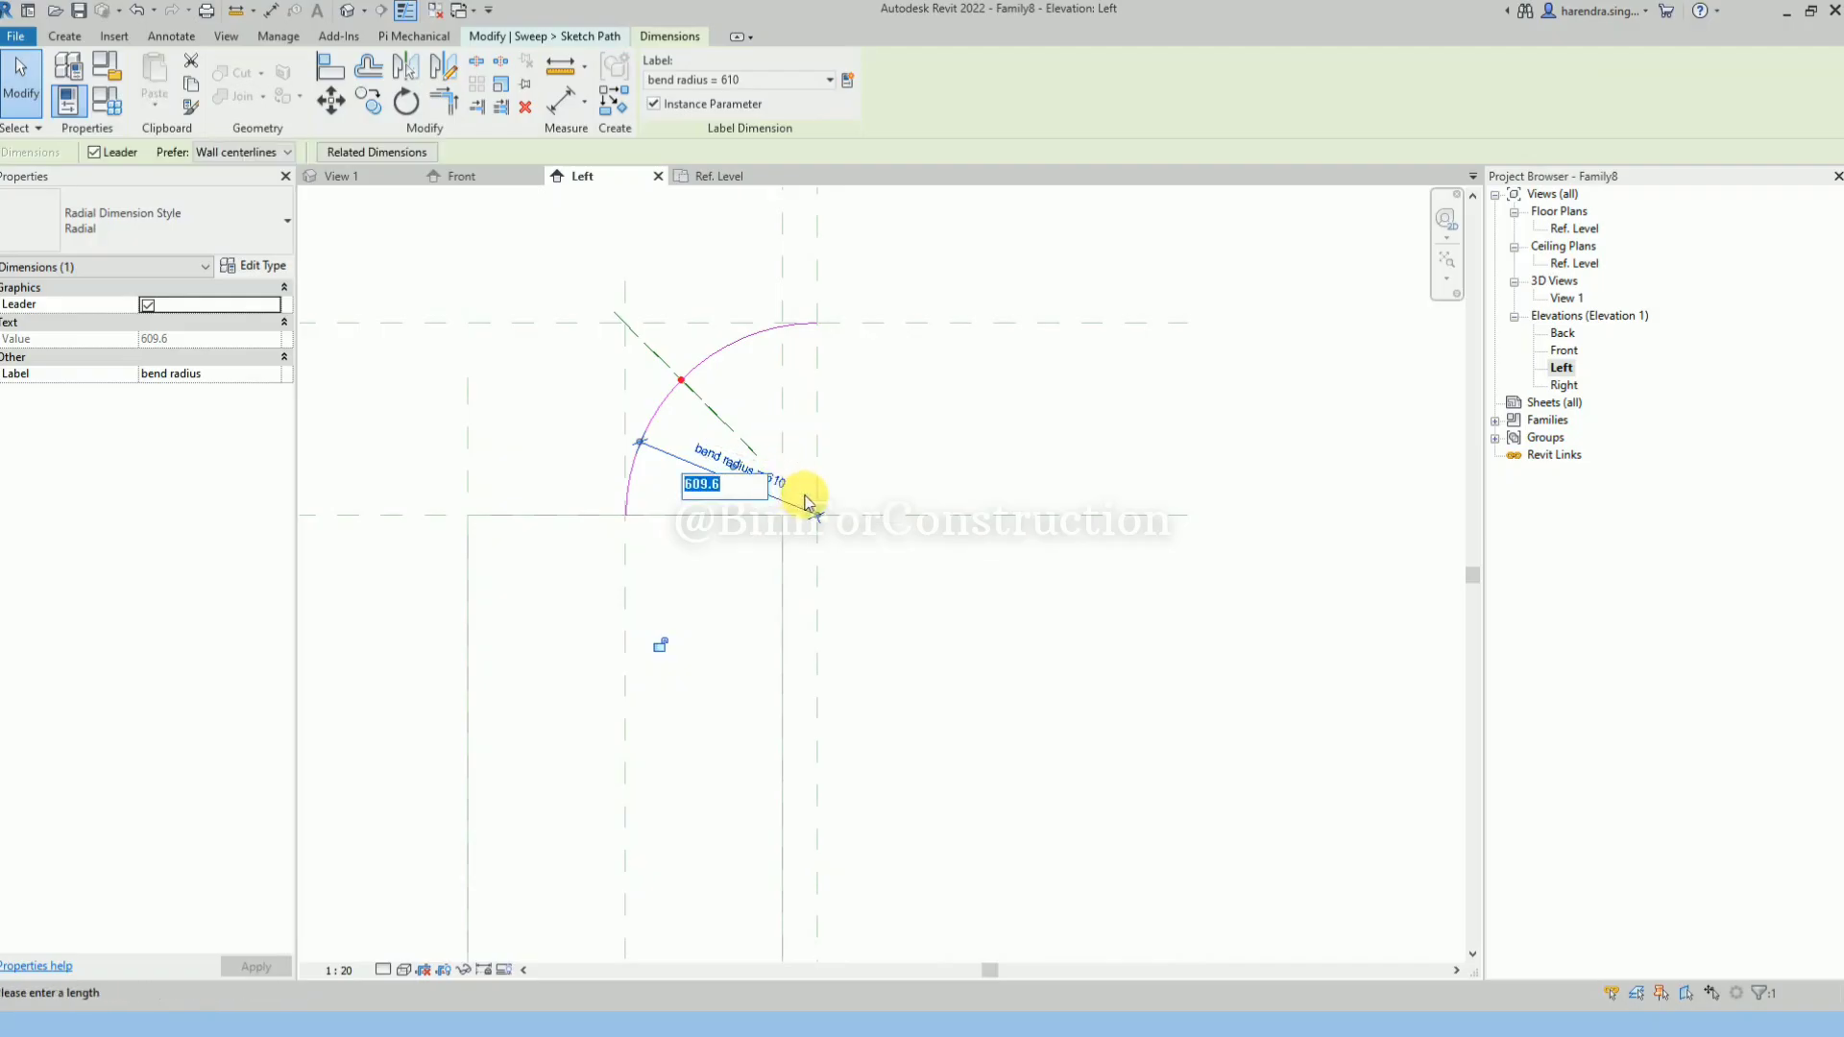
{"action": "key", "text": "Return"}
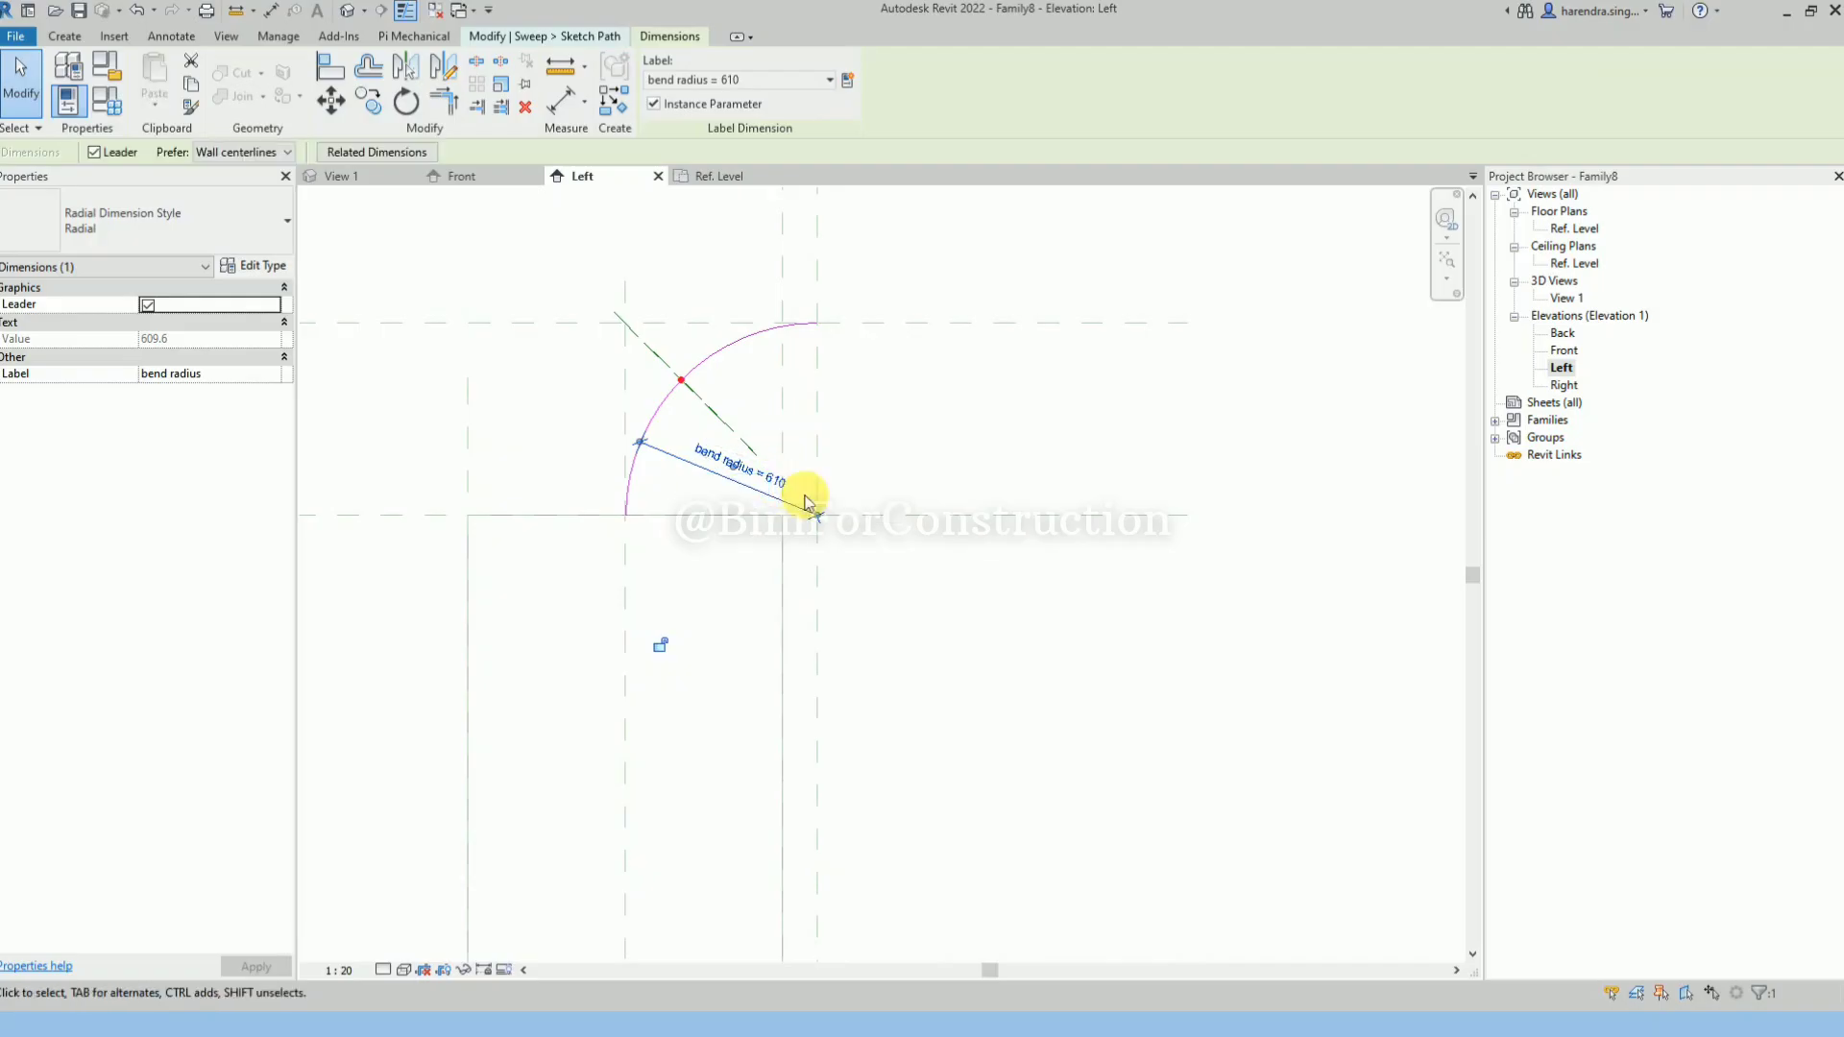
Finish the sweep path sketch with its labelled bend radius dimension.
{"action": "left_click", "coordinate": [767, 243]}
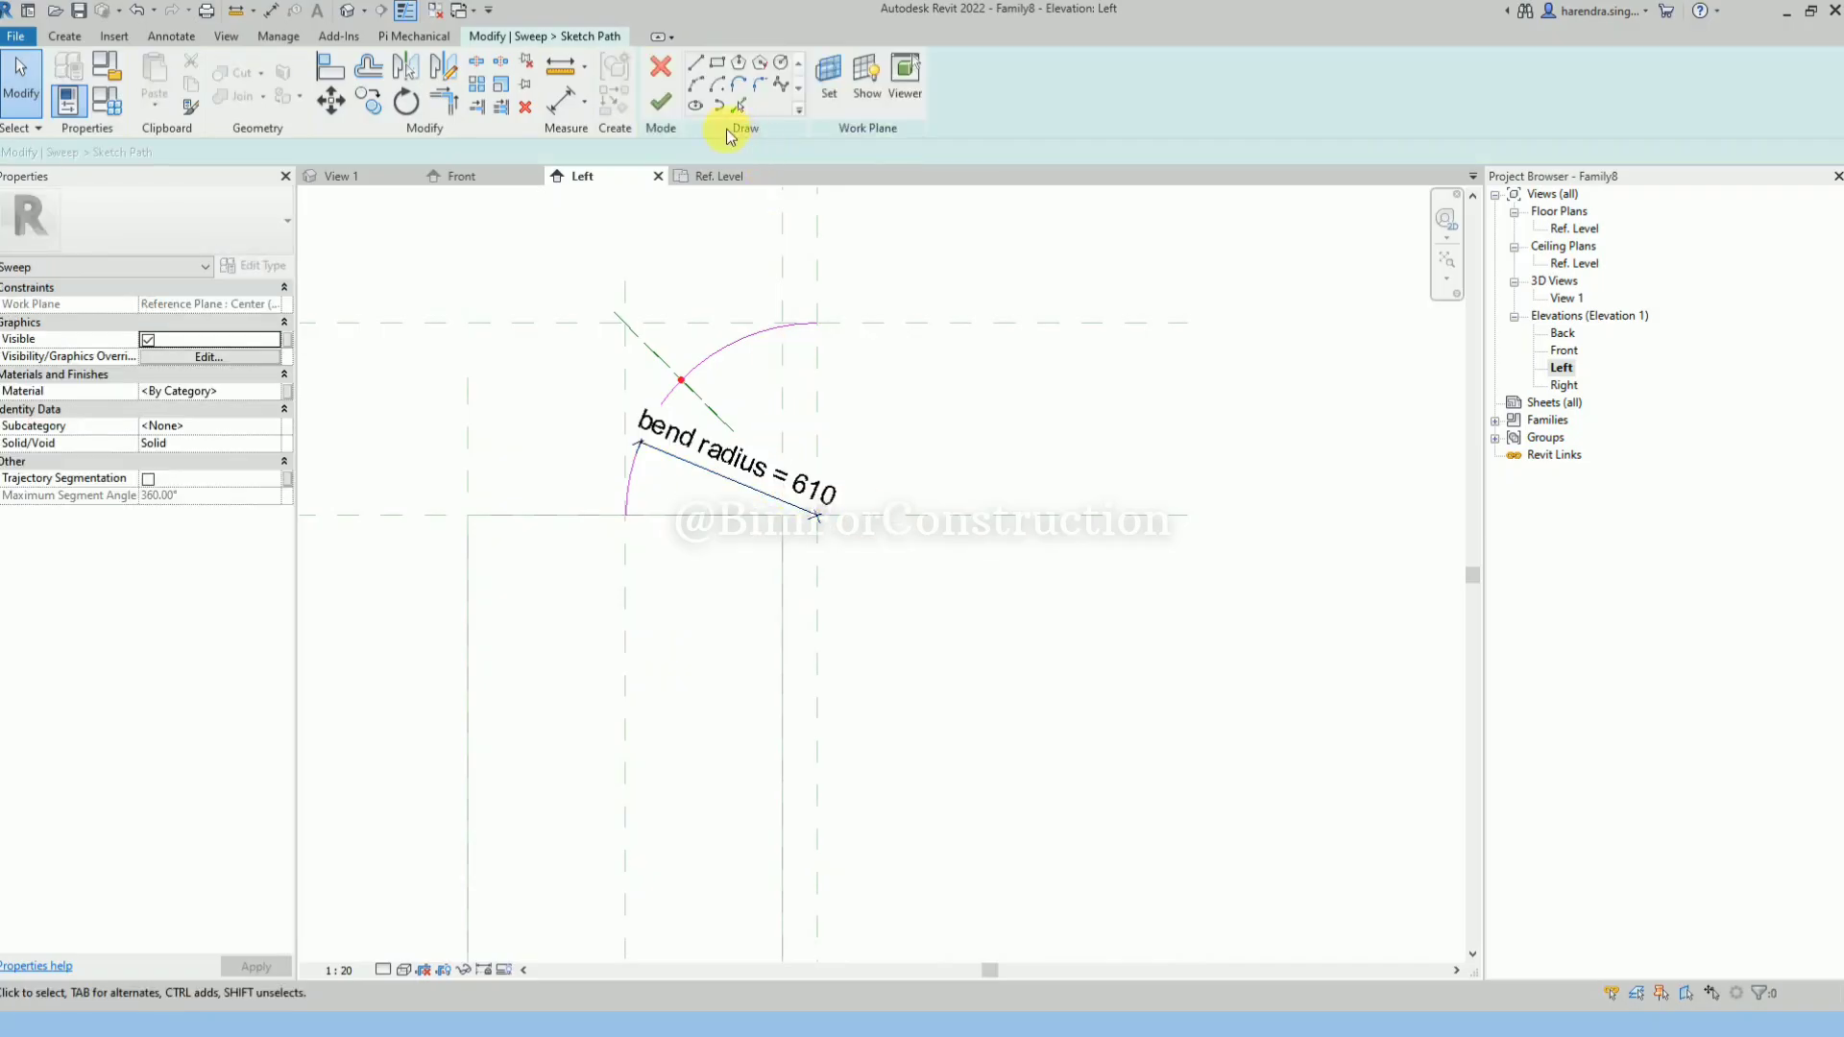
{"action": "left_click", "coordinate": [660, 106]}
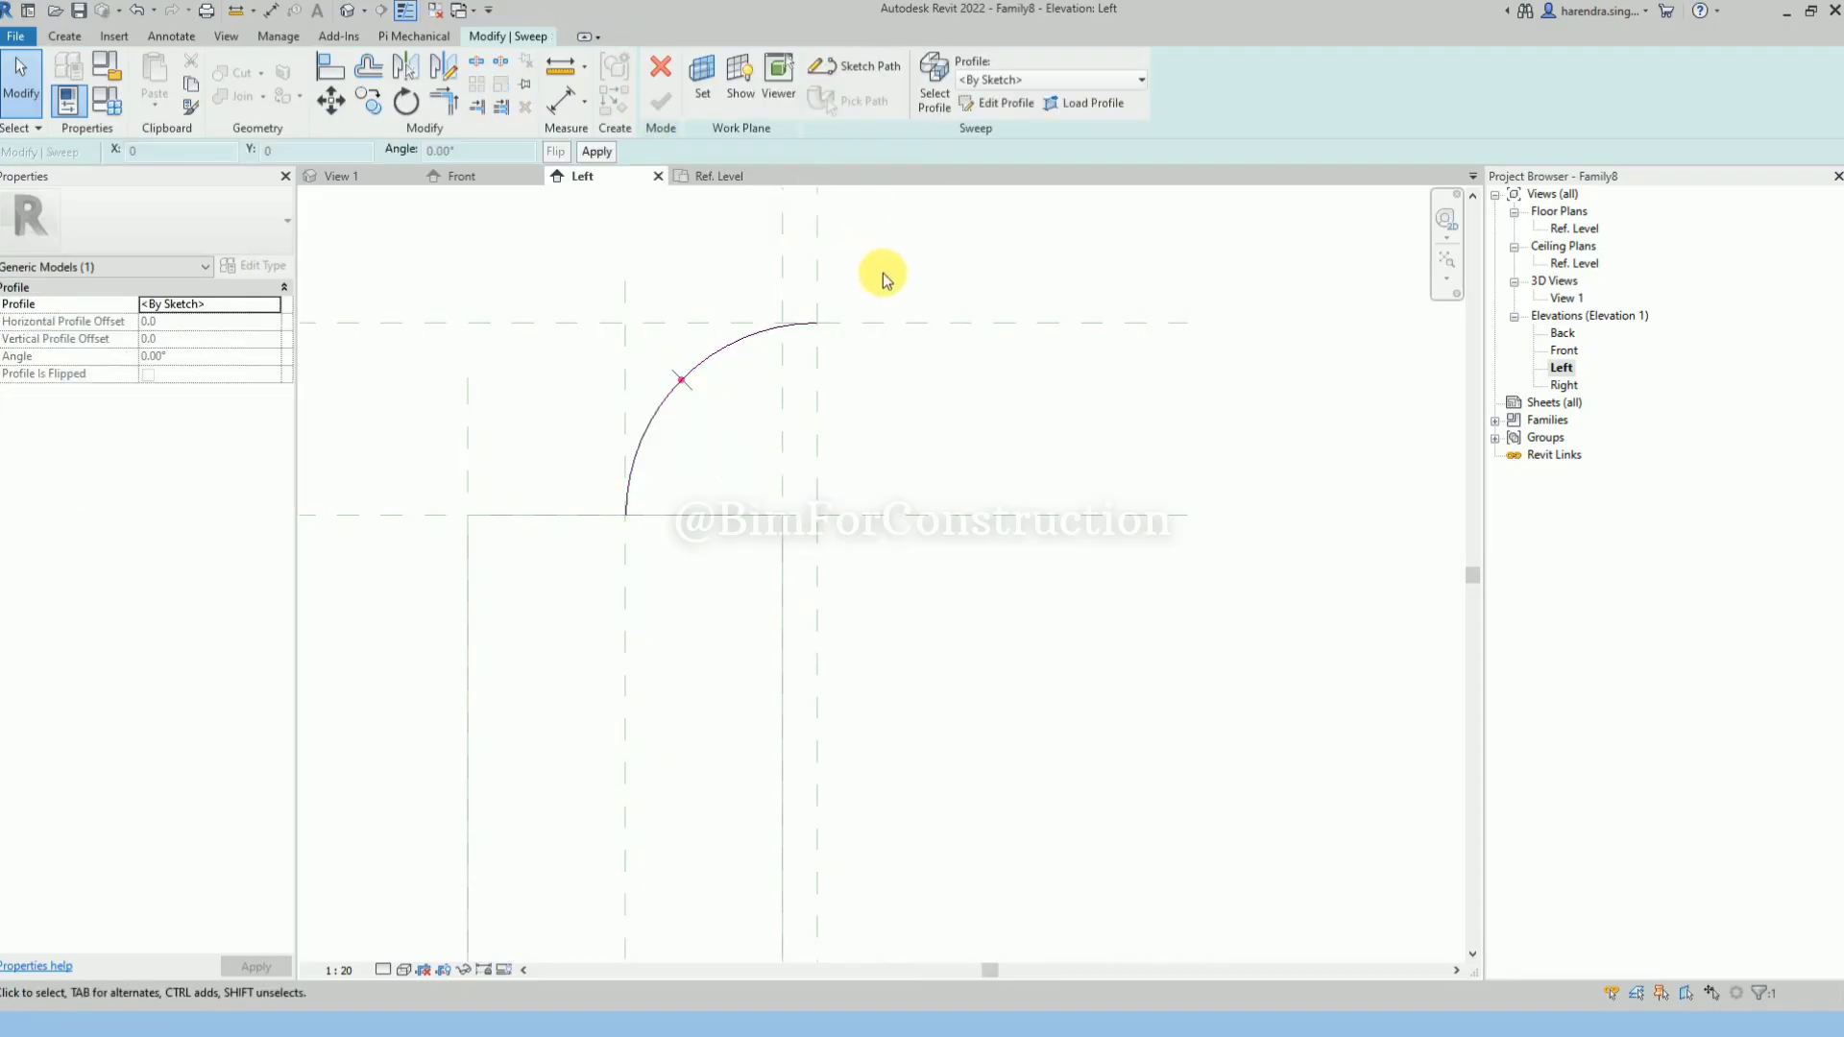
{"action": "scroll", "coordinate": [897, 274], "scroll_direction": "down", "scroll_amount": 2}
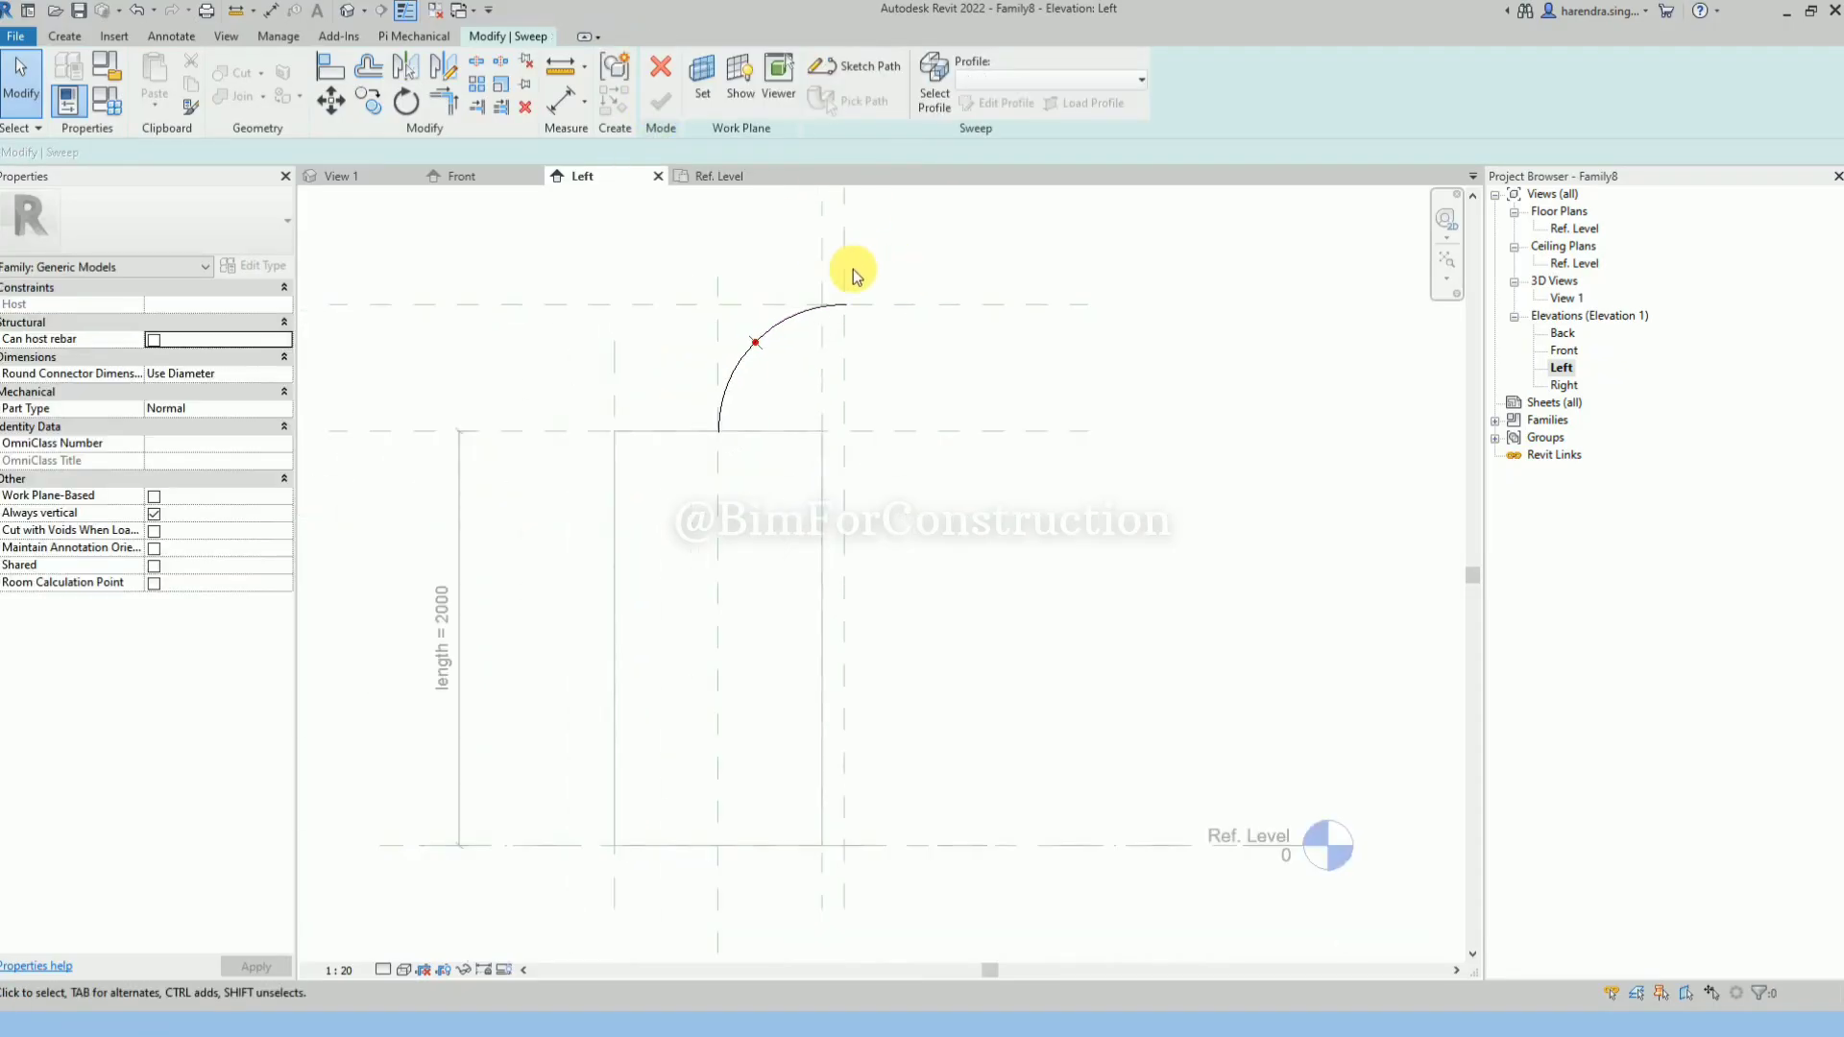
Select the sweep's profile in 3D View 1 and open it for sketching.
{"action": "left_click", "coordinate": [341, 176]}
{"action": "scroll", "coordinate": [855, 524], "scroll_direction": "down", "scroll_amount": 3}
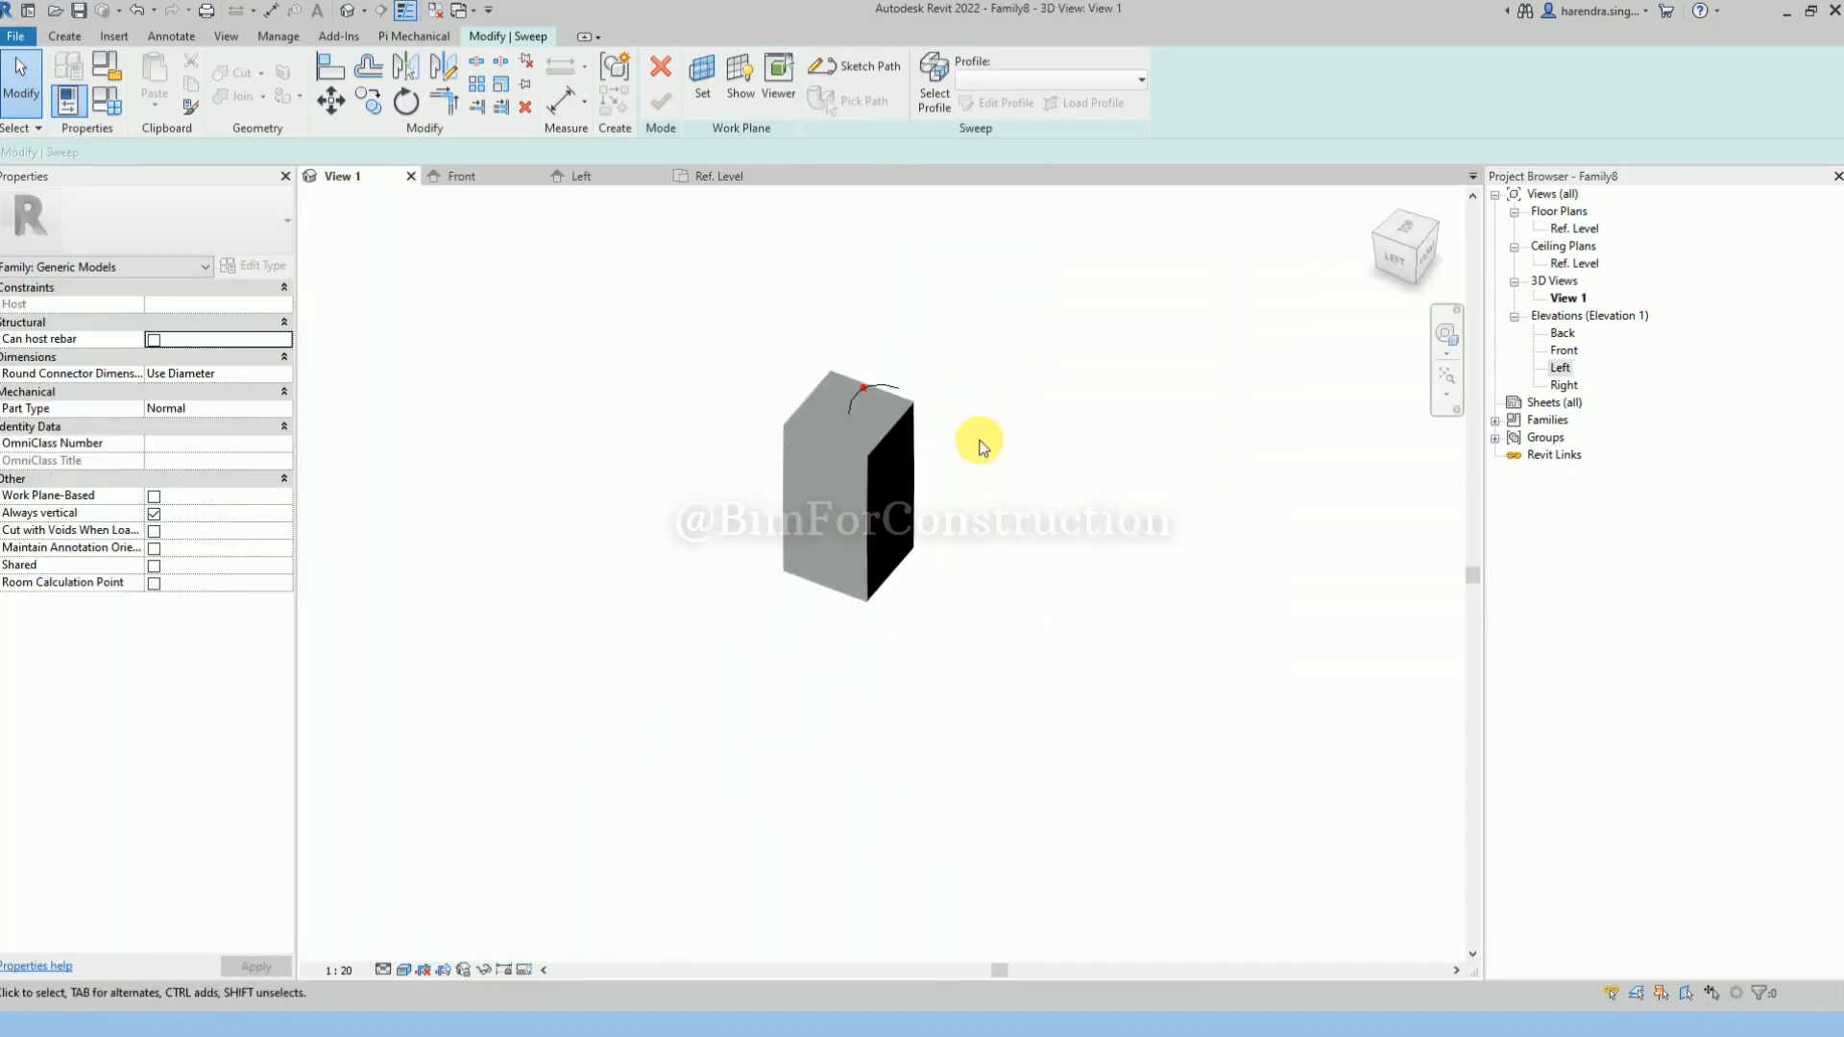
{"action": "scroll", "coordinate": [857, 402], "scroll_direction": "up", "scroll_amount": 3}
{"action": "left_click", "coordinate": [855, 400]}
{"action": "scroll", "coordinate": [858, 400], "scroll_direction": "up", "scroll_amount": 3}
{"action": "middle_click_drag", "start_coordinate": [929, 434], "coordinate": [1023, 360], "text": "shift"}
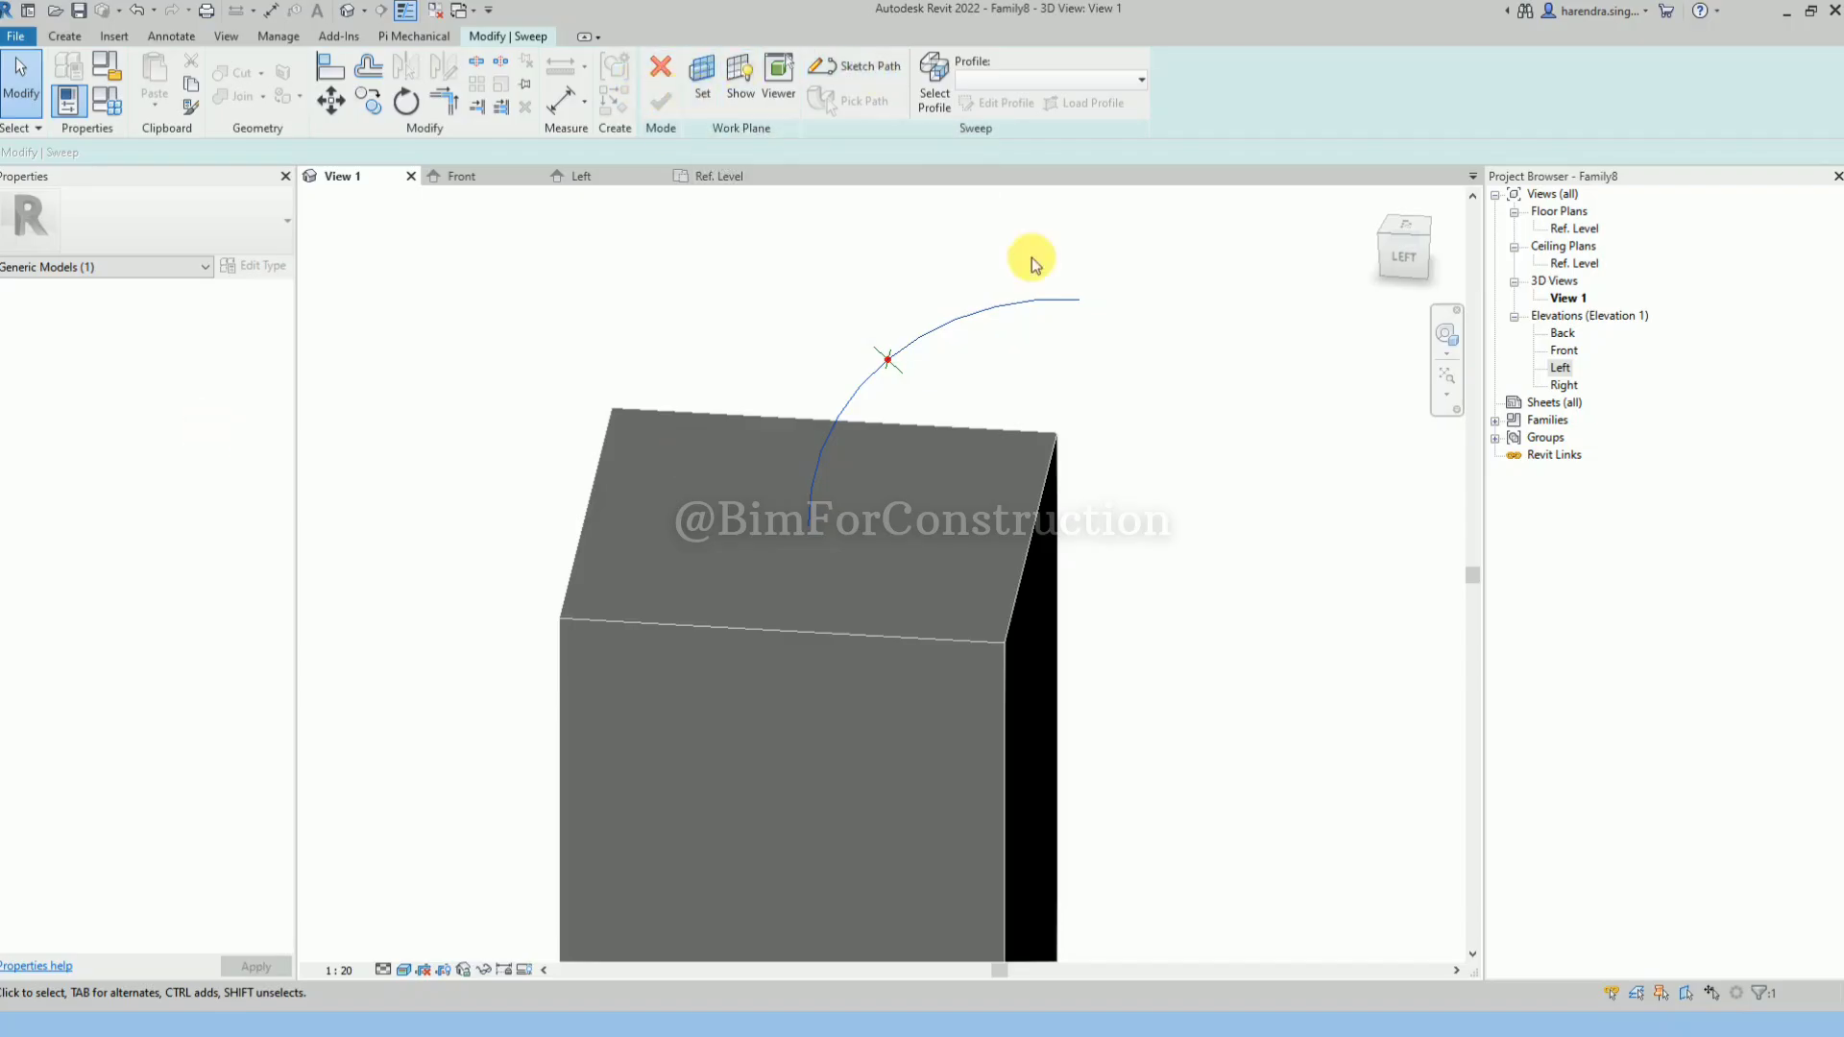
{"action": "left_click", "coordinate": [935, 96]}
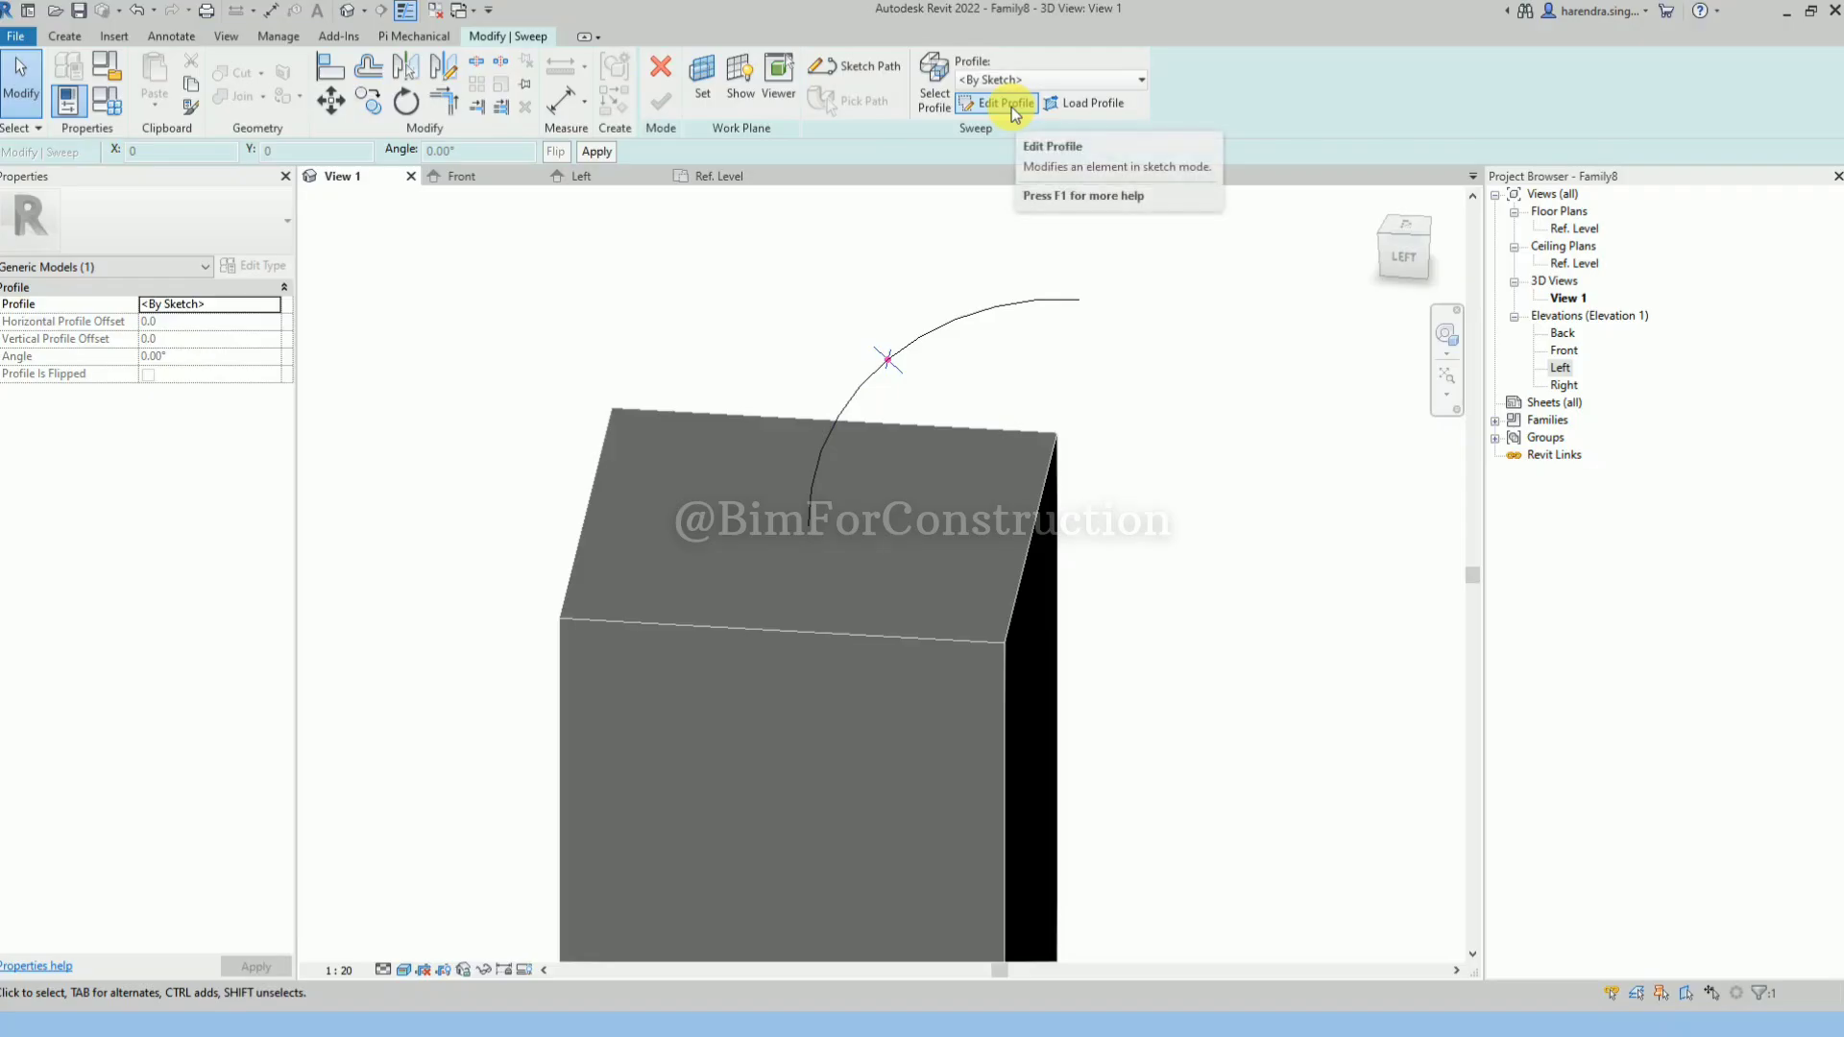
{"action": "left_click", "coordinate": [1006, 104]}
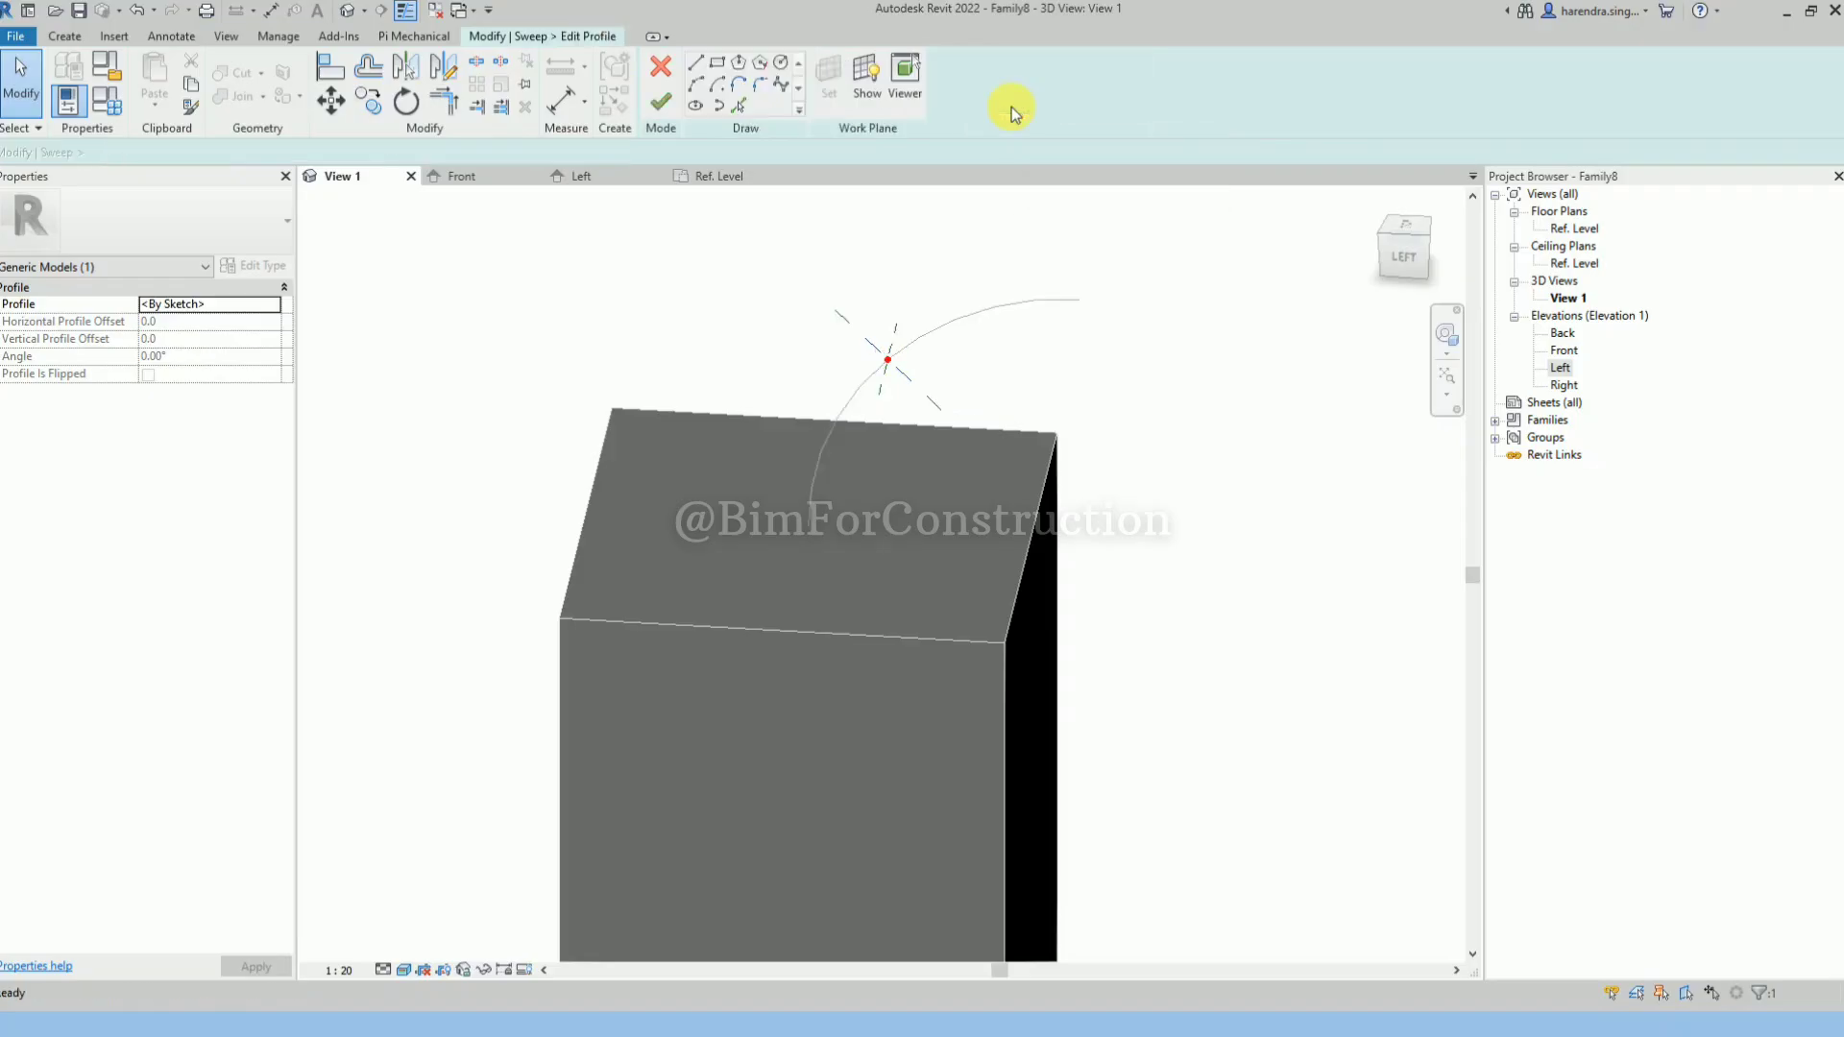
Sketch a rectangular profile of about 1219 by 1219 mm centred on the path's profile plane intersection, using a 609.6 mm offset.
{"action": "left_click", "coordinate": [718, 68]}
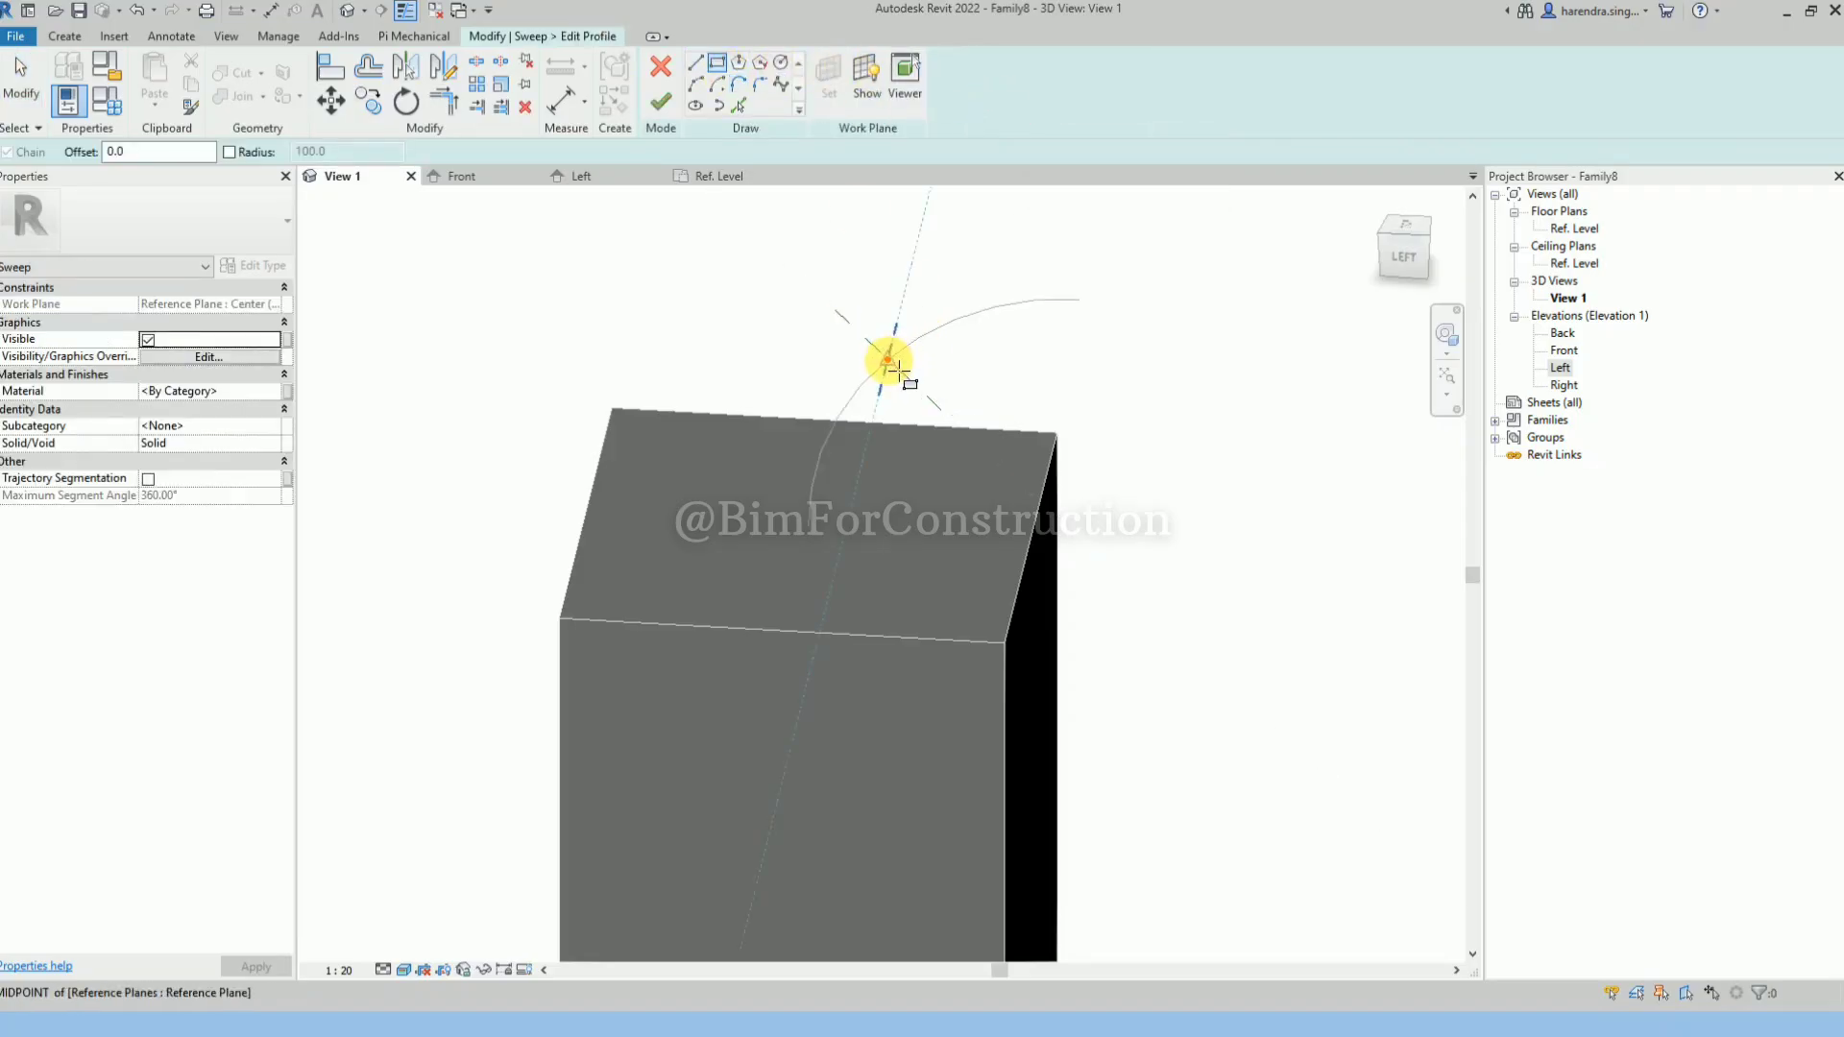
{"action": "left_click", "coordinate": [887, 360]}
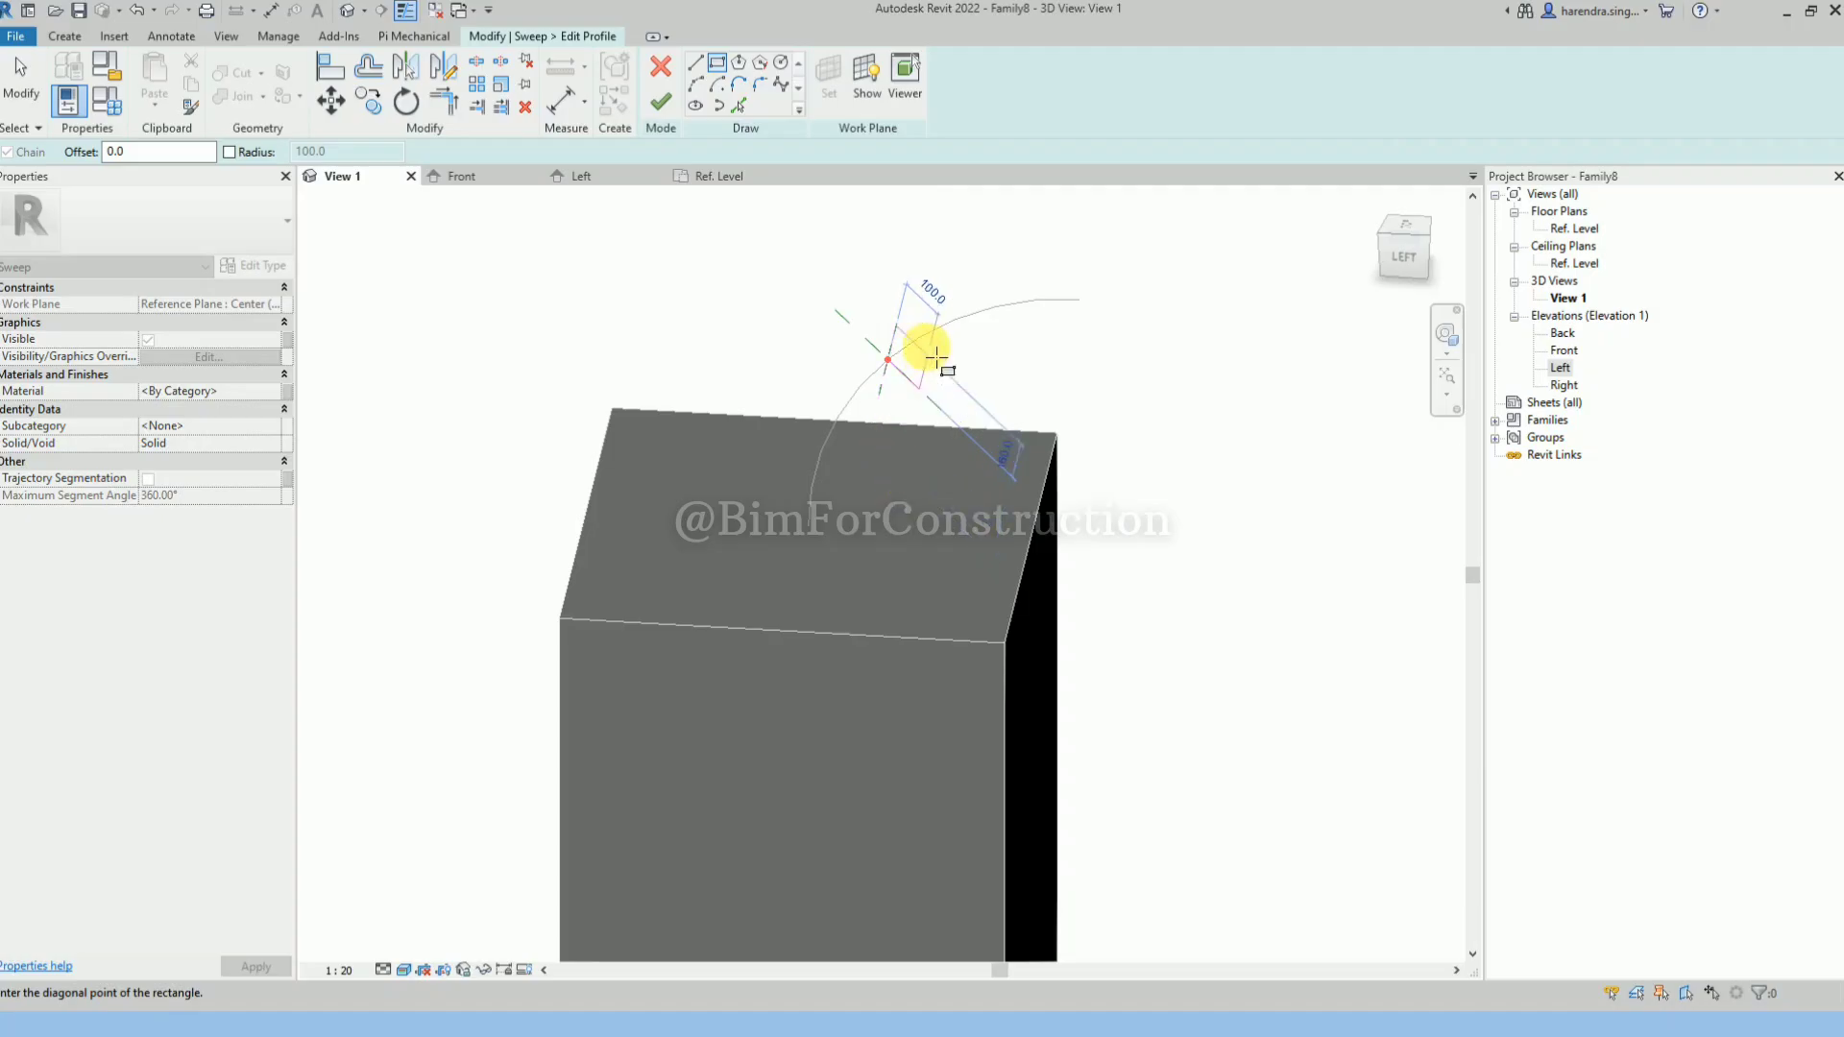
{"action": "key", "text": "Escape"}
{"action": "scroll", "coordinate": [925, 328], "scroll_direction": "up", "scroll_amount": 3}
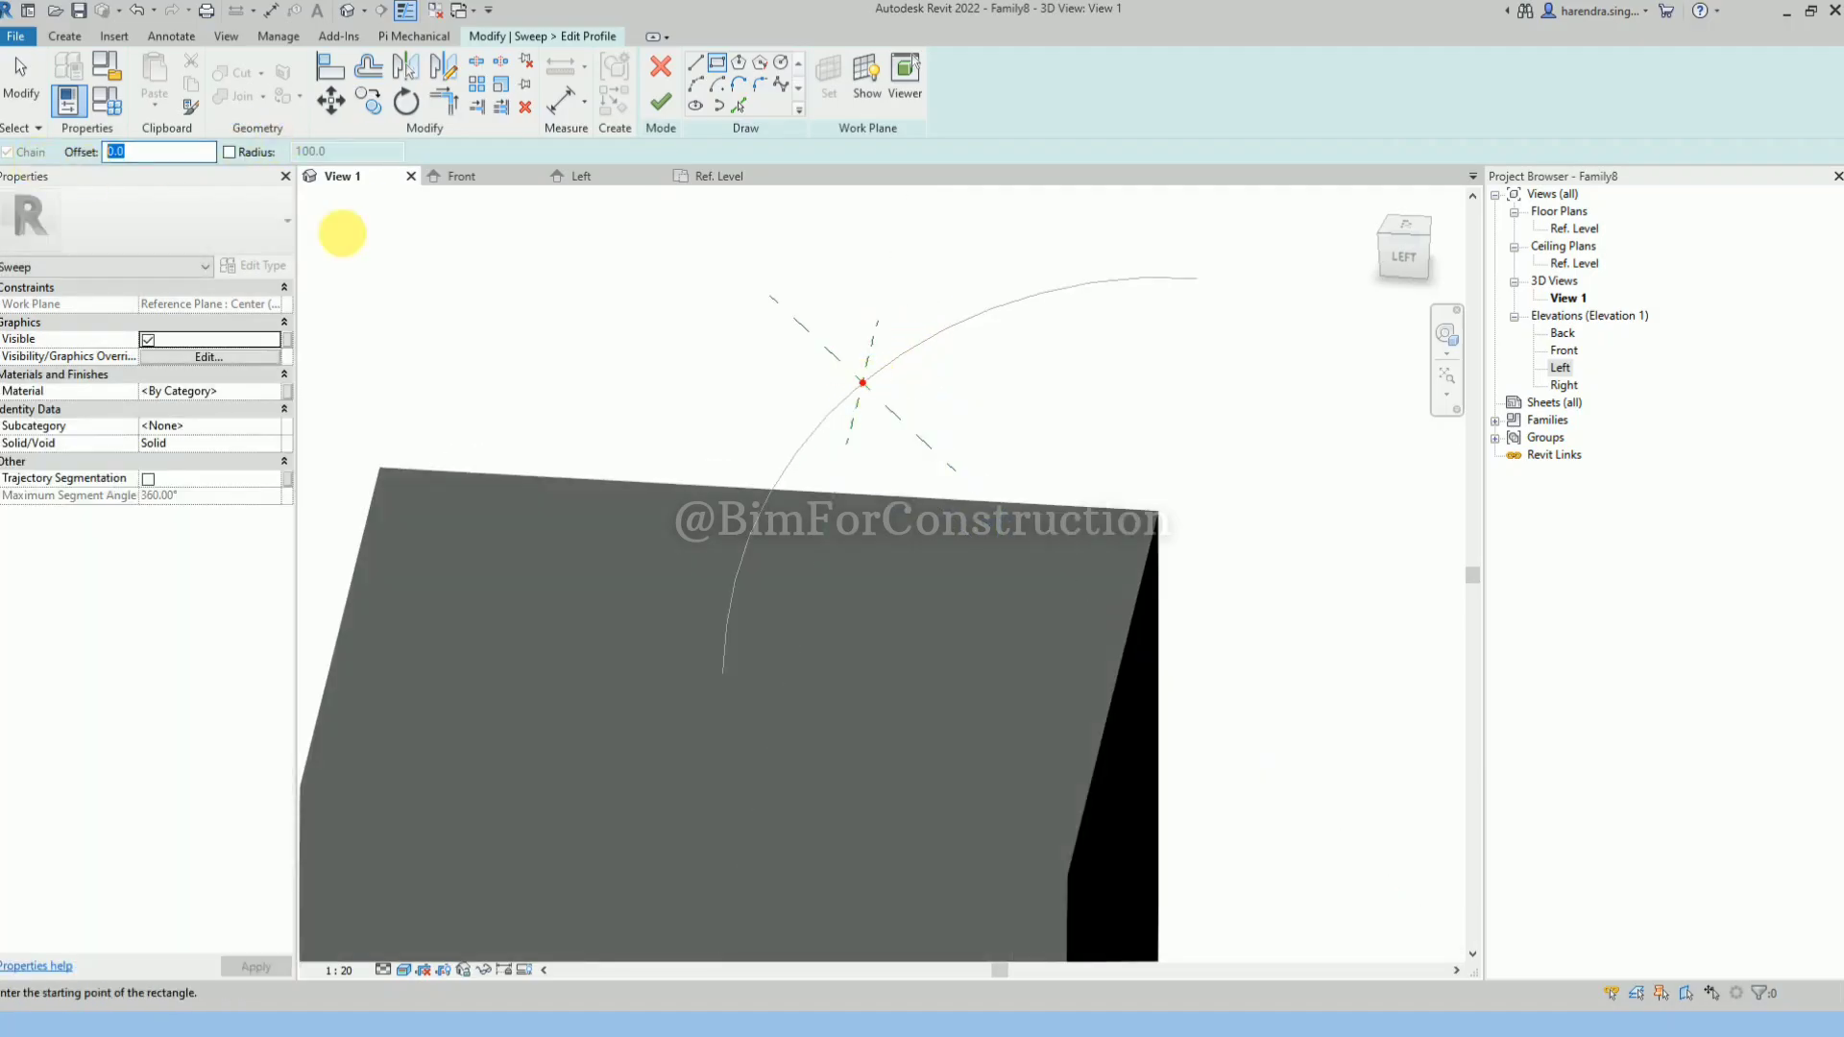
{"action": "type", "text": "2"}
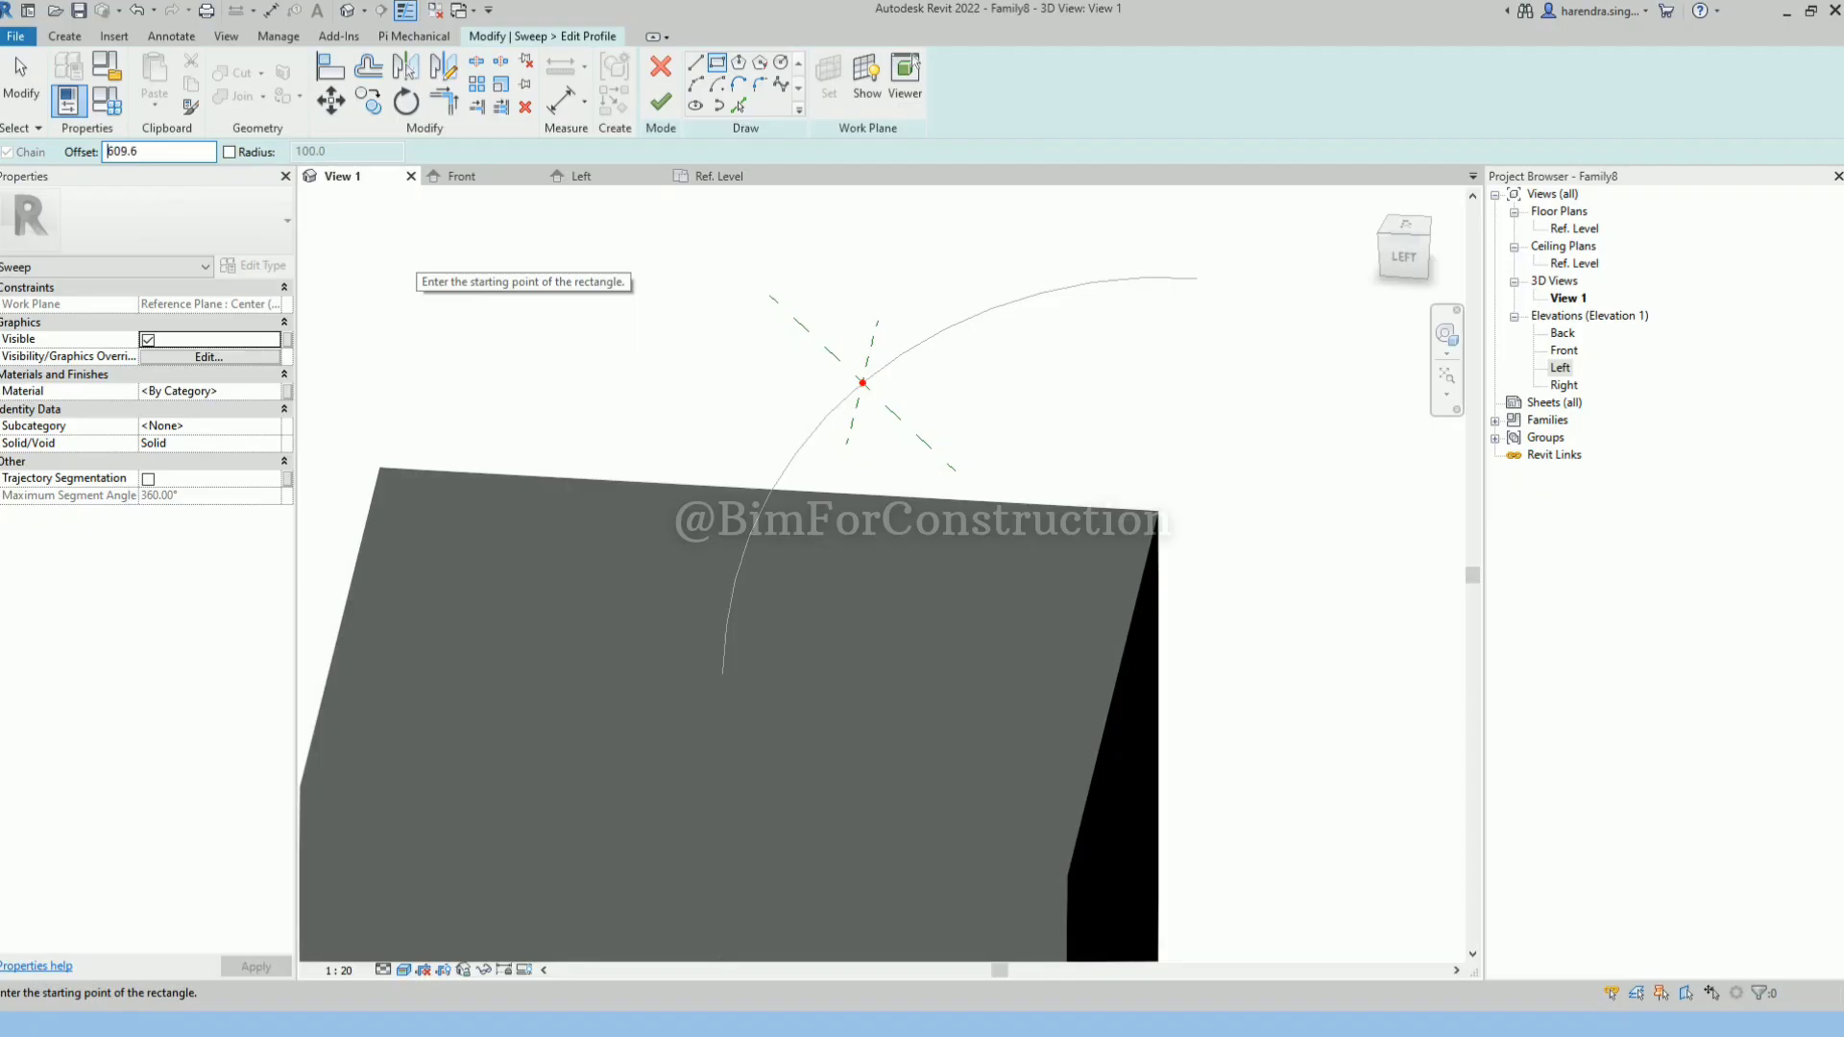
{"action": "left_click", "coordinate": [863, 383]}
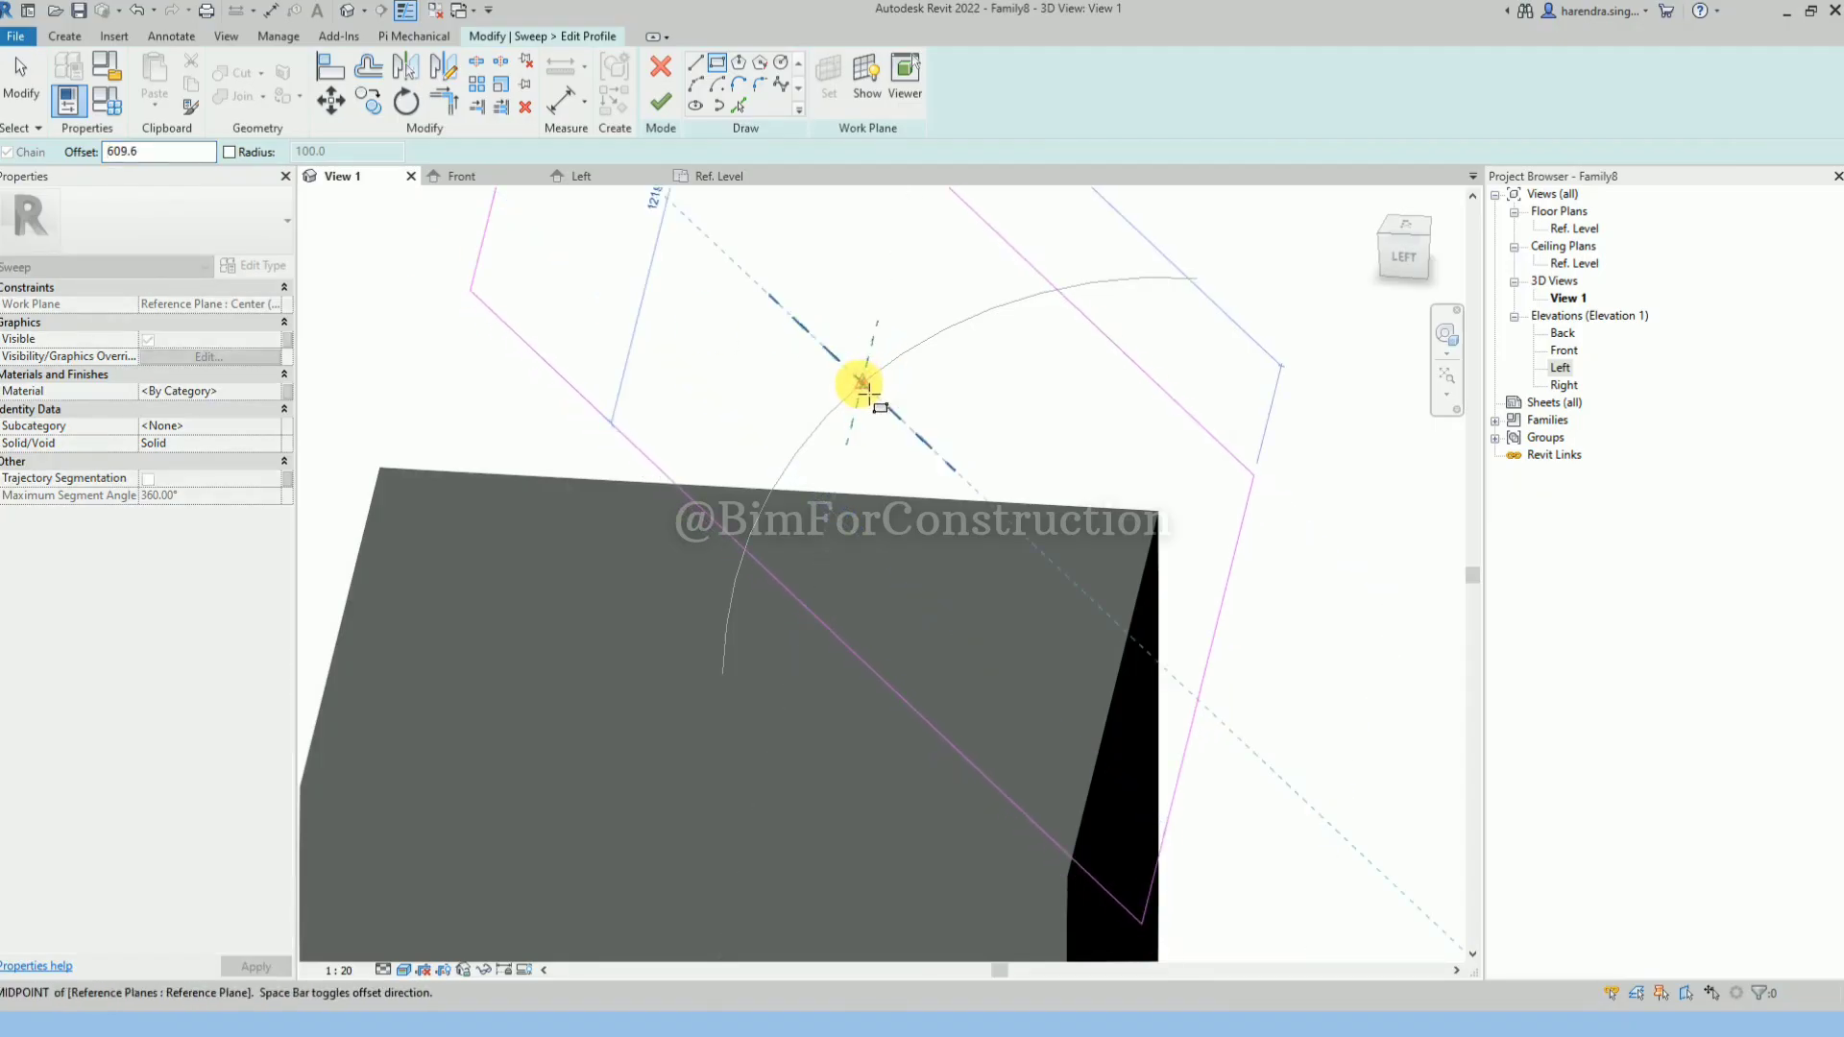
{"action": "left_click", "coordinate": [868, 394]}
{"action": "scroll", "coordinate": [906, 452], "scroll_direction": "down", "scroll_amount": 2}
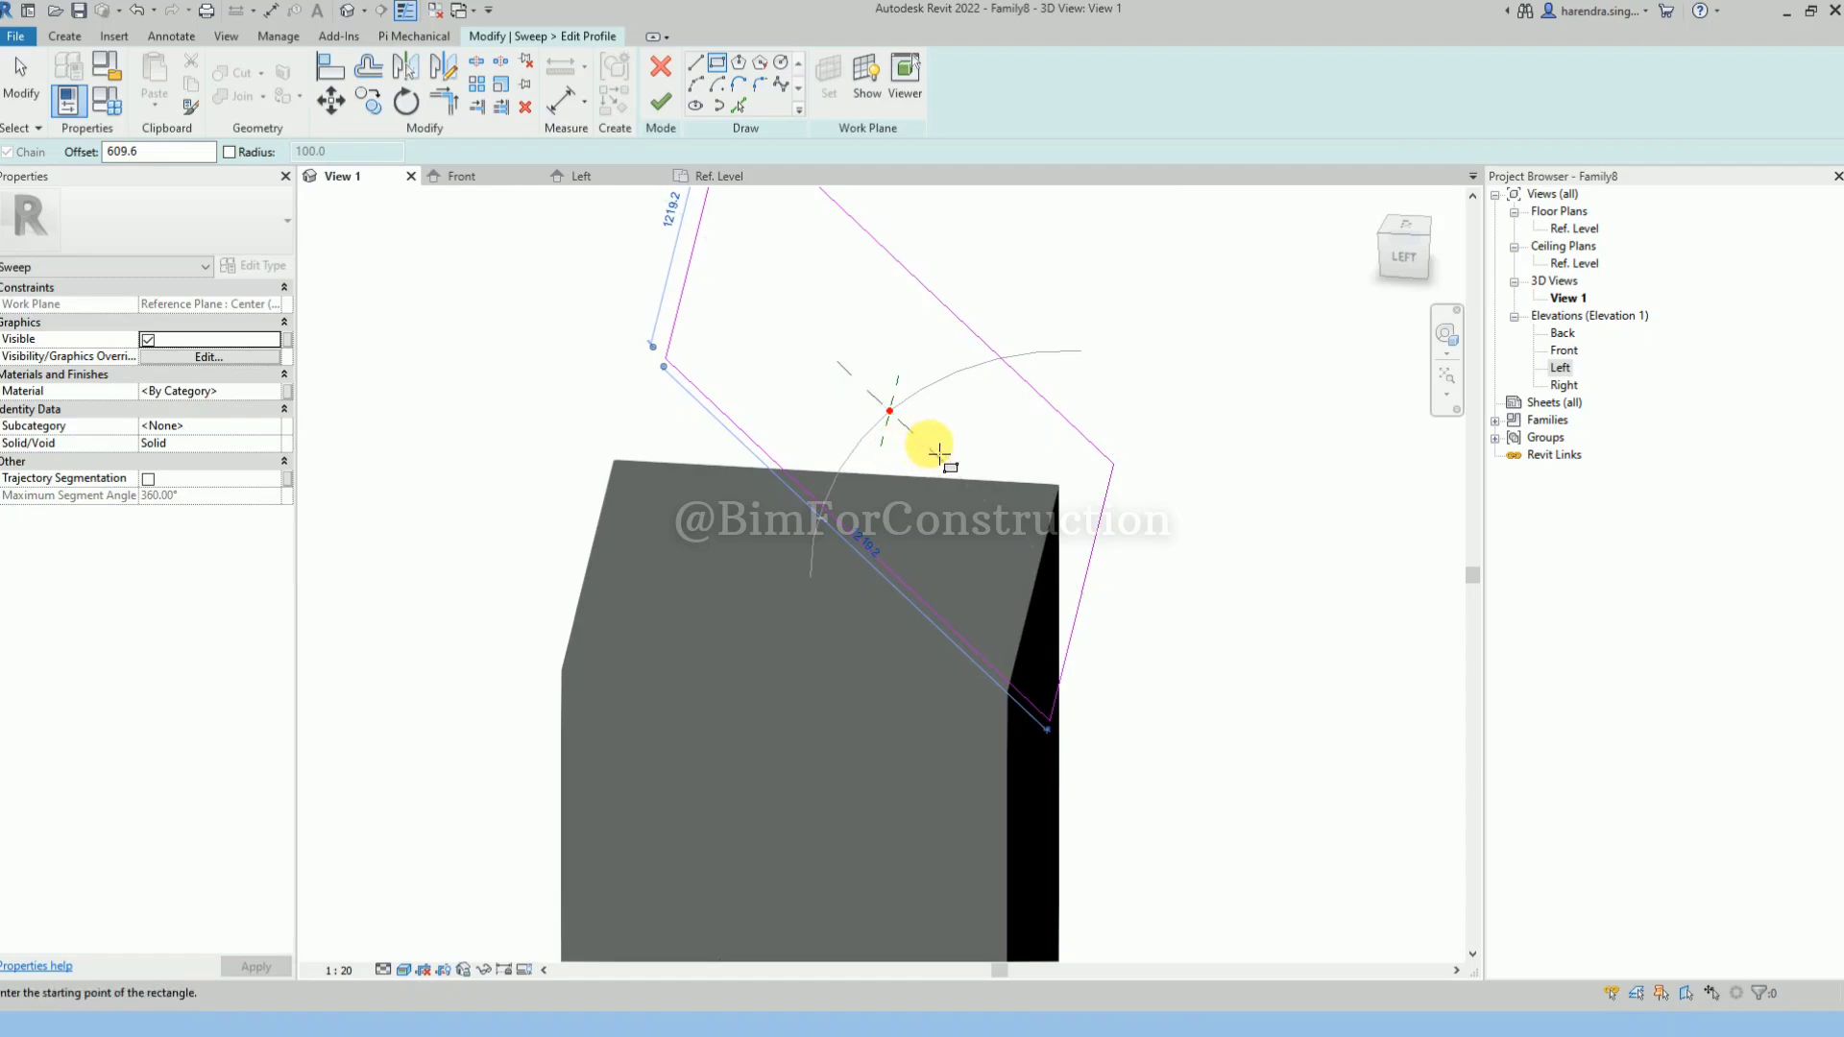
{"action": "key", "text": "Escape"}
Dimension the profile's two side edges to the centre reference plane and make the segments equal.
{"action": "mouse_move", "coordinate": [770, 292]}
{"action": "middle_mouse_down", "text": "shift"}
{"action": "mouse_move", "coordinate": [778, 315]}
{"action": "mouse_move", "coordinate": [849, 316]}
{"action": "mouse_move", "coordinate": [751, 286]}
{"action": "middle_mouse_up", "text": "shift"}
{"action": "scroll", "coordinate": [918, 300], "scroll_direction": "down", "scroll_amount": 2}
{"action": "middle_click_drag", "start_coordinate": [918, 301], "coordinate": [829, 382]}
{"action": "scroll", "coordinate": [853, 258], "scroll_direction": "up", "scroll_amount": 3}
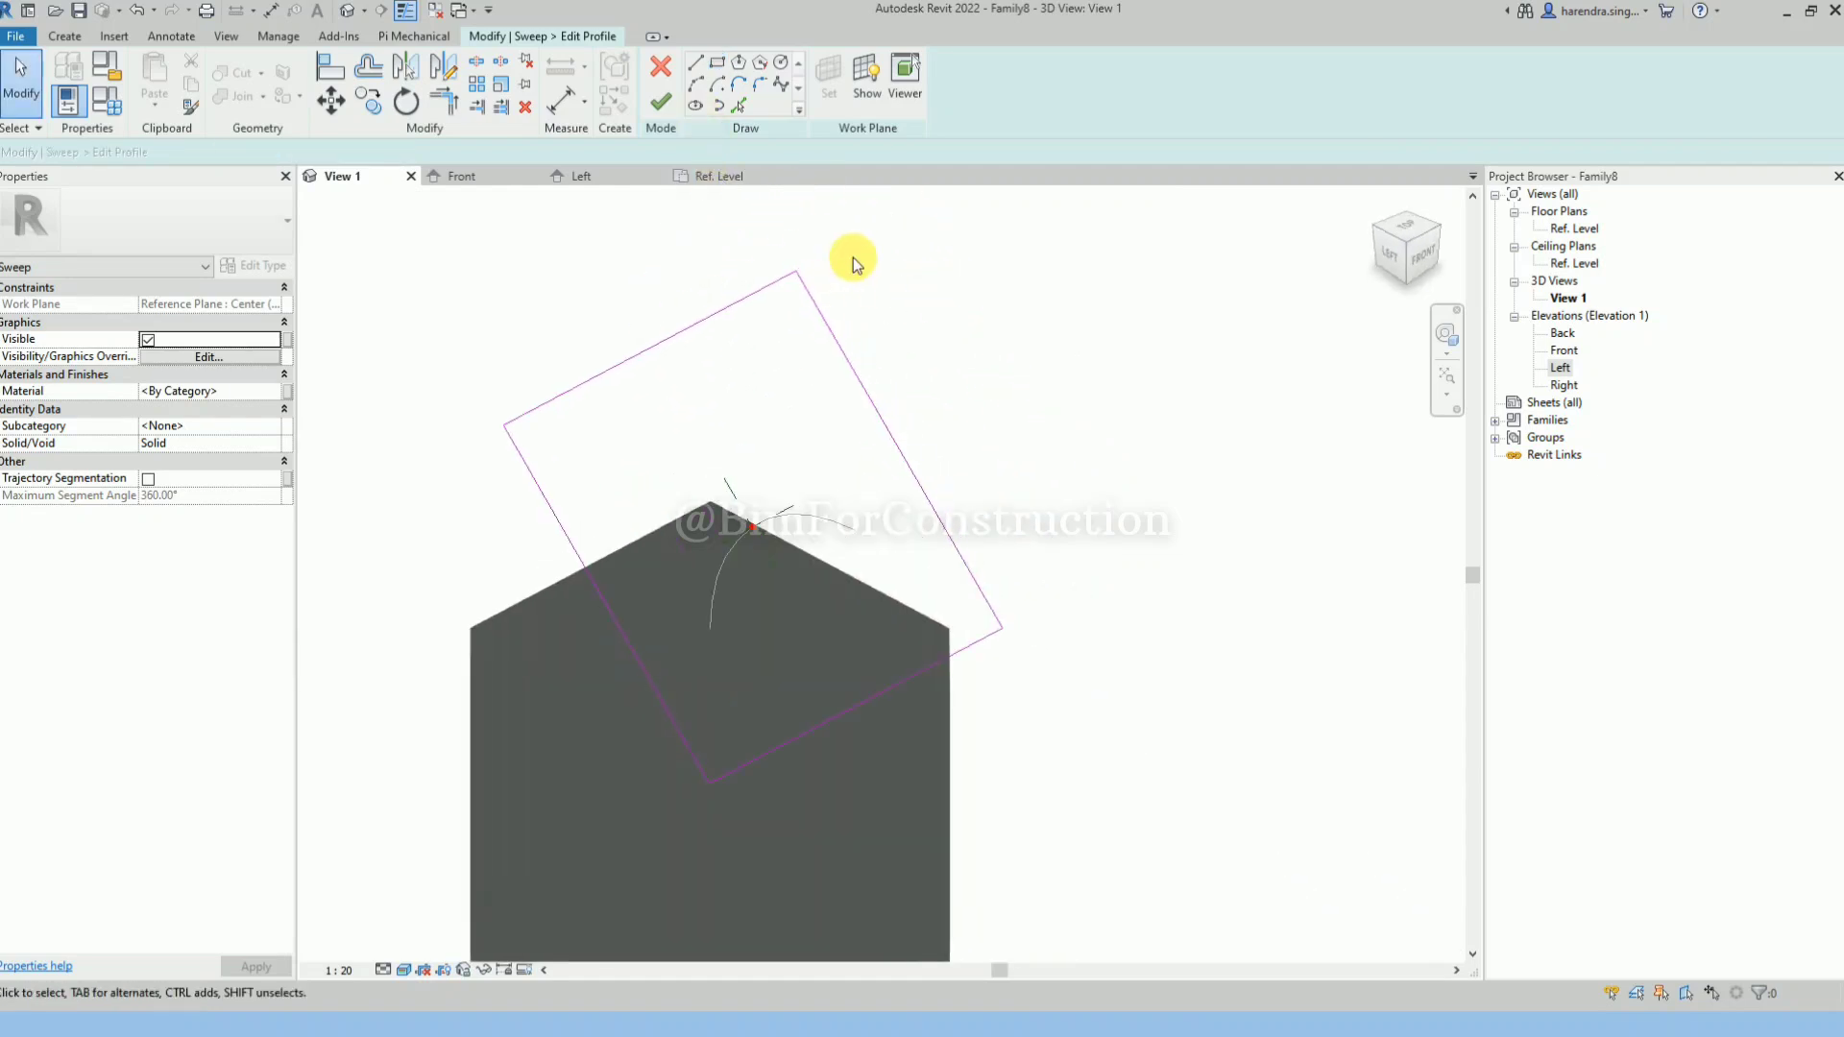
{"action": "key", "text": "d"}
{"action": "key", "text": "i"}
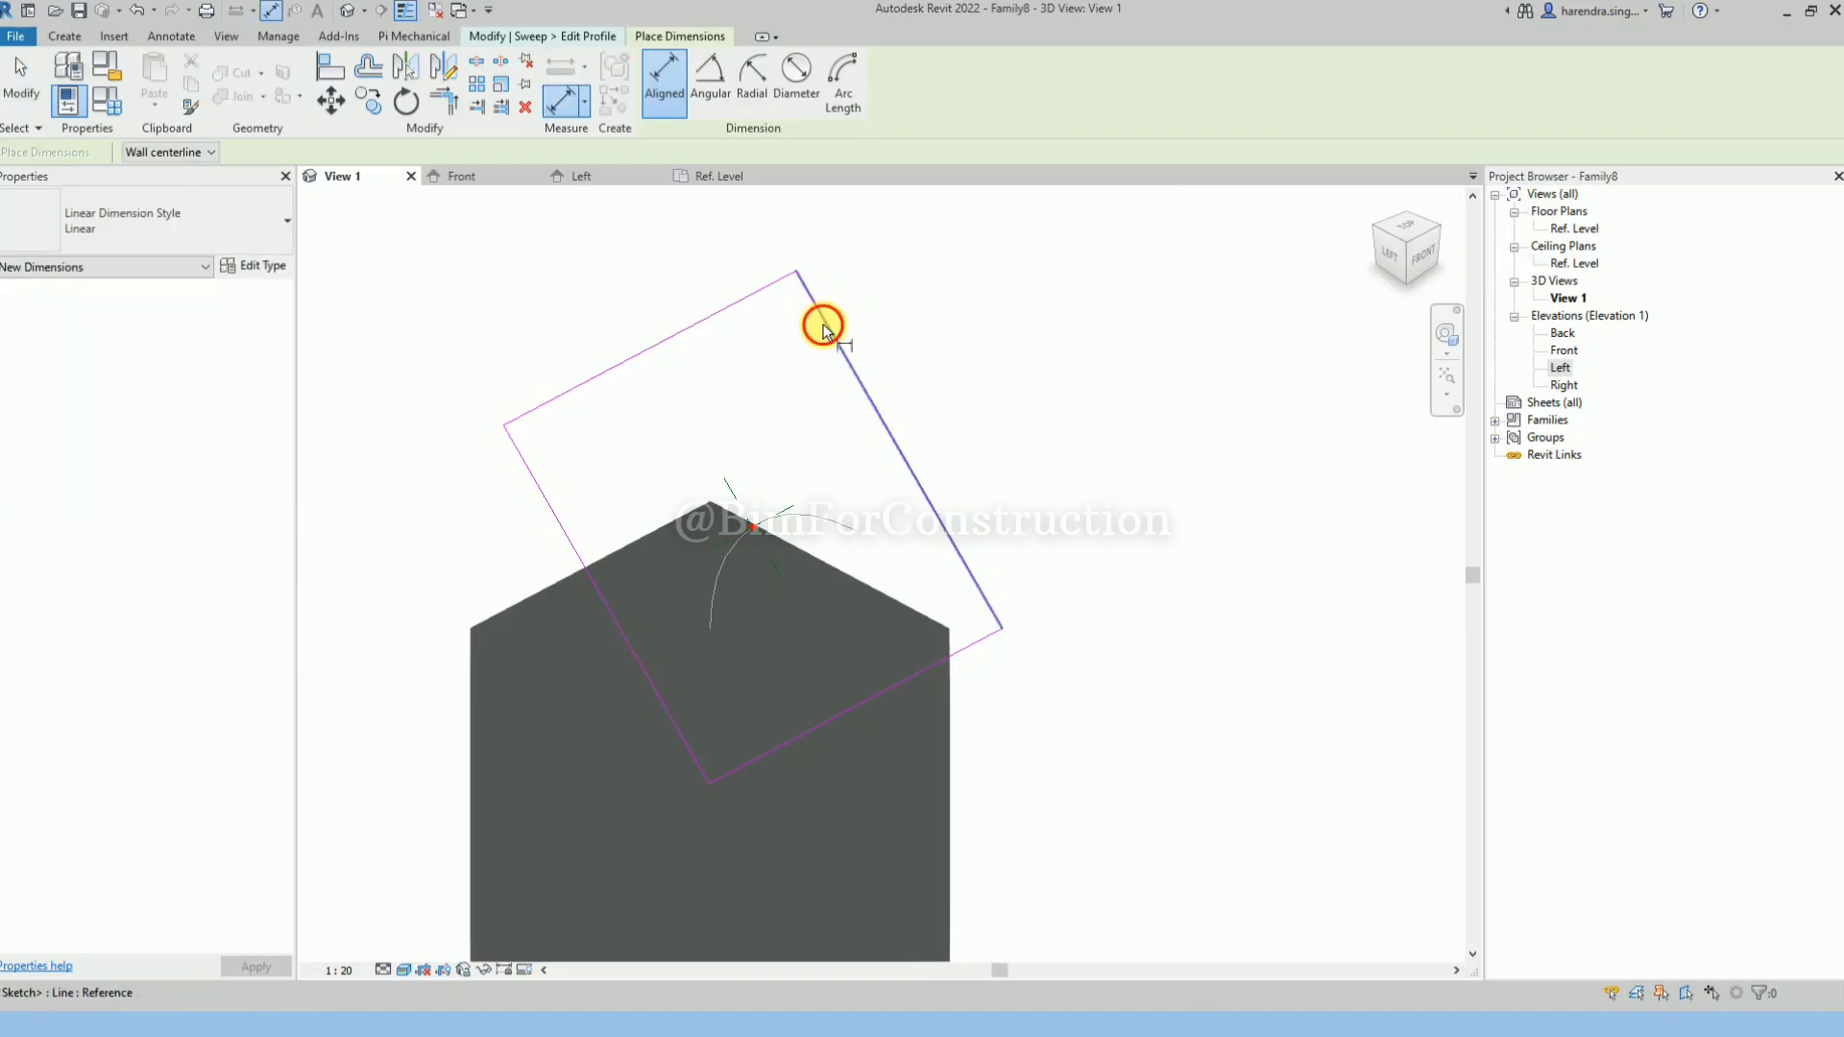
{"action": "left_click", "coordinate": [824, 317]}
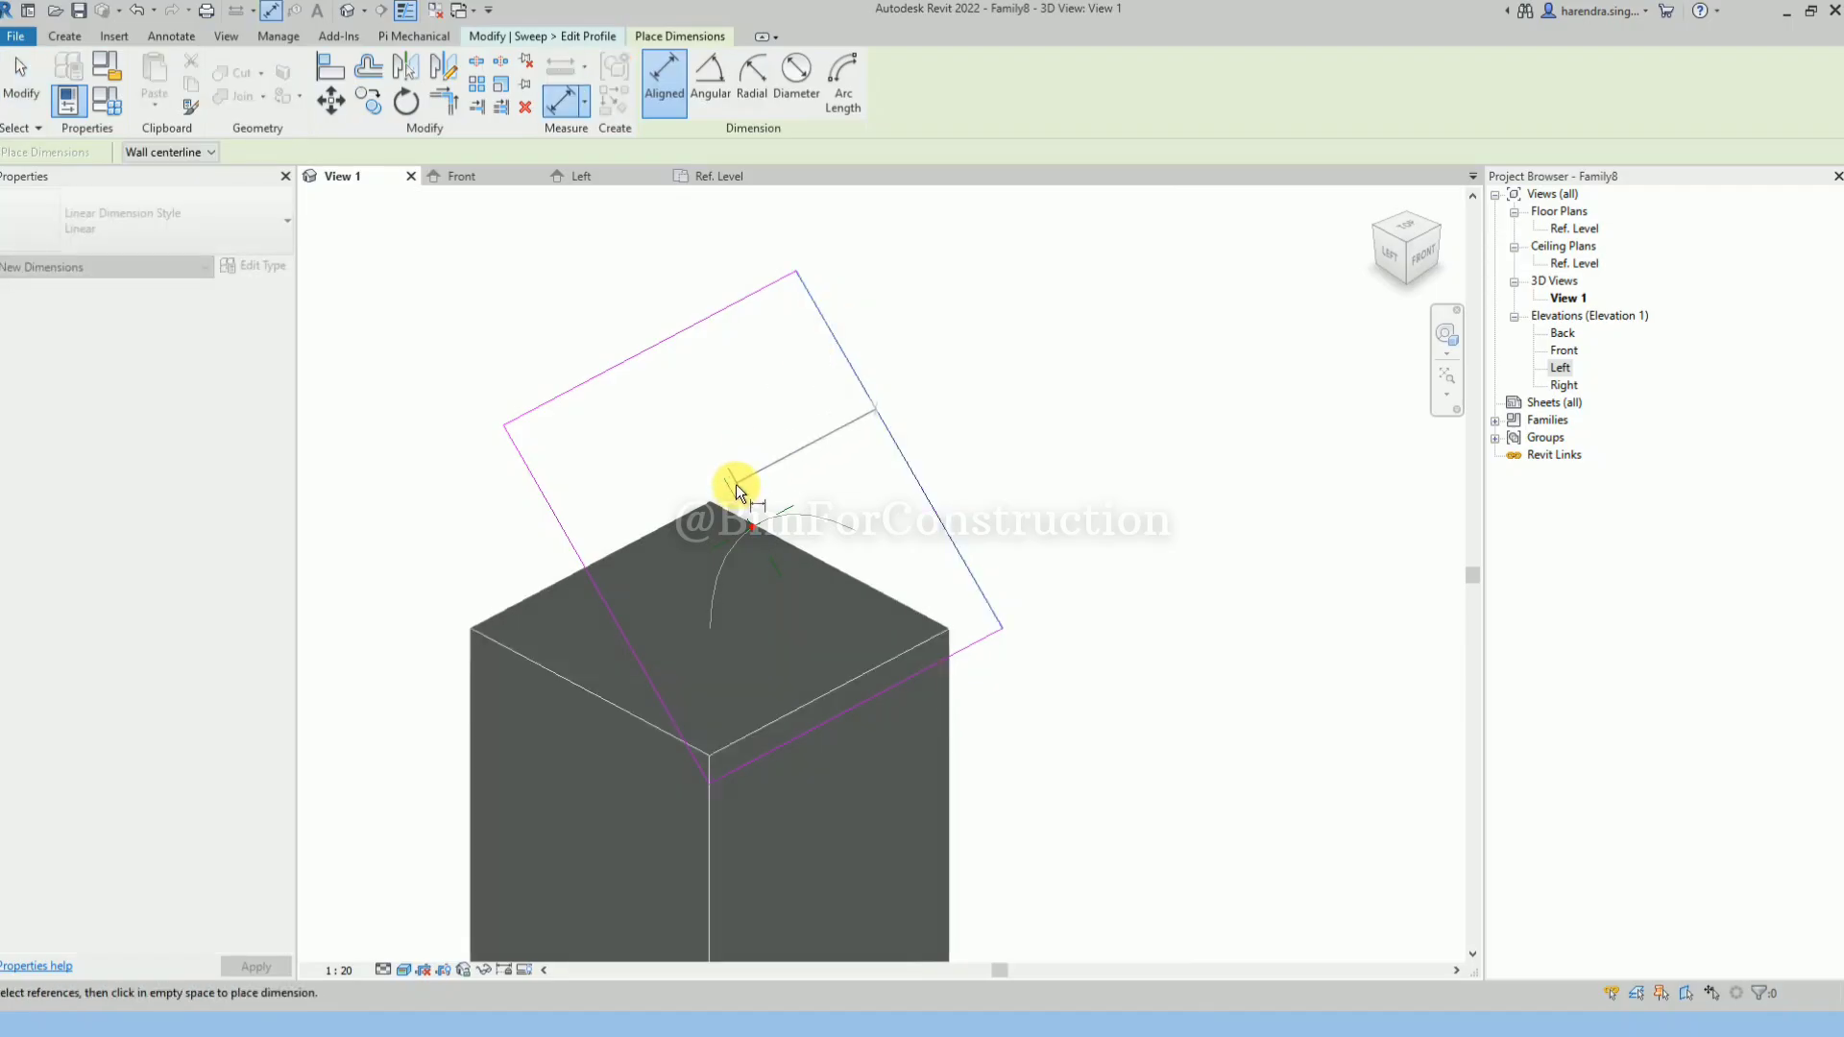
{"action": "left_click", "coordinate": [556, 505]}
{"action": "left_click", "coordinate": [449, 342]}
{"action": "scroll", "coordinate": [615, 283], "scroll_direction": "down", "scroll_amount": 2}
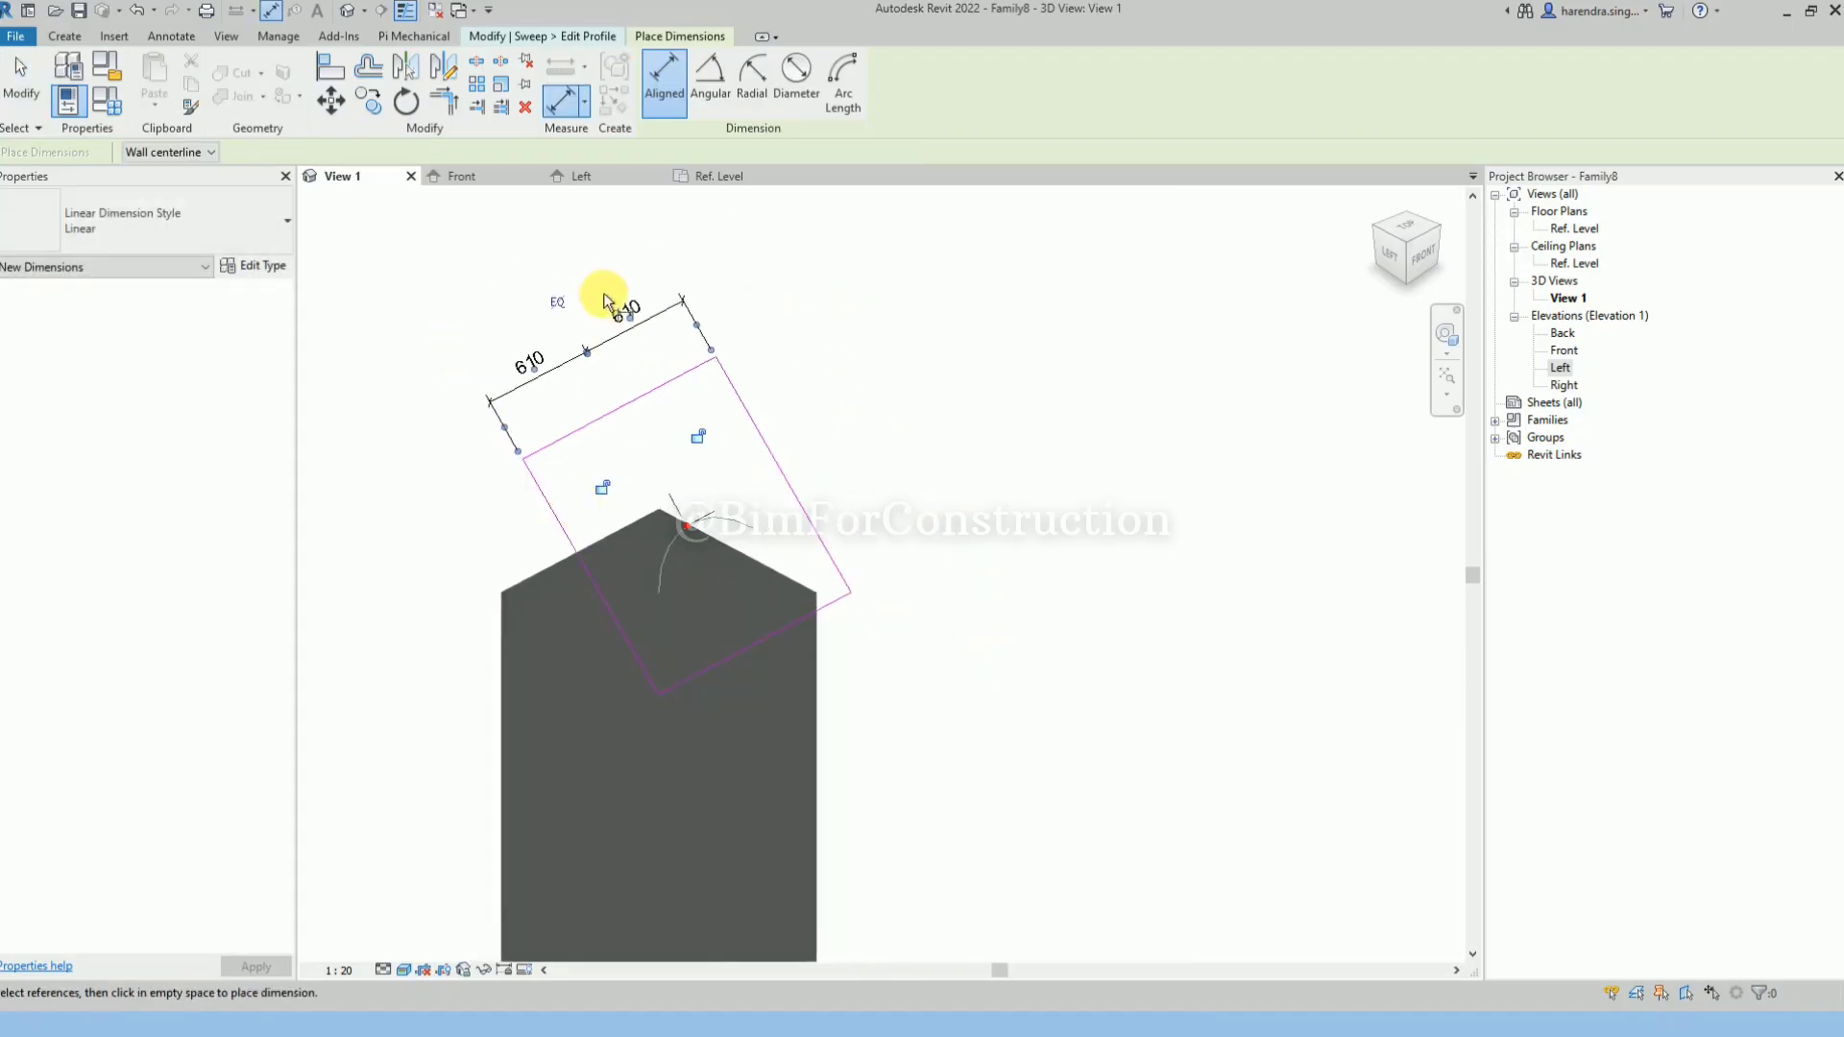
{"action": "left_click", "coordinate": [555, 305]}
Dimension the profile's upper and lower edges to the centre reference plane and make the segments equal.
{"action": "left_click", "coordinate": [695, 370]}
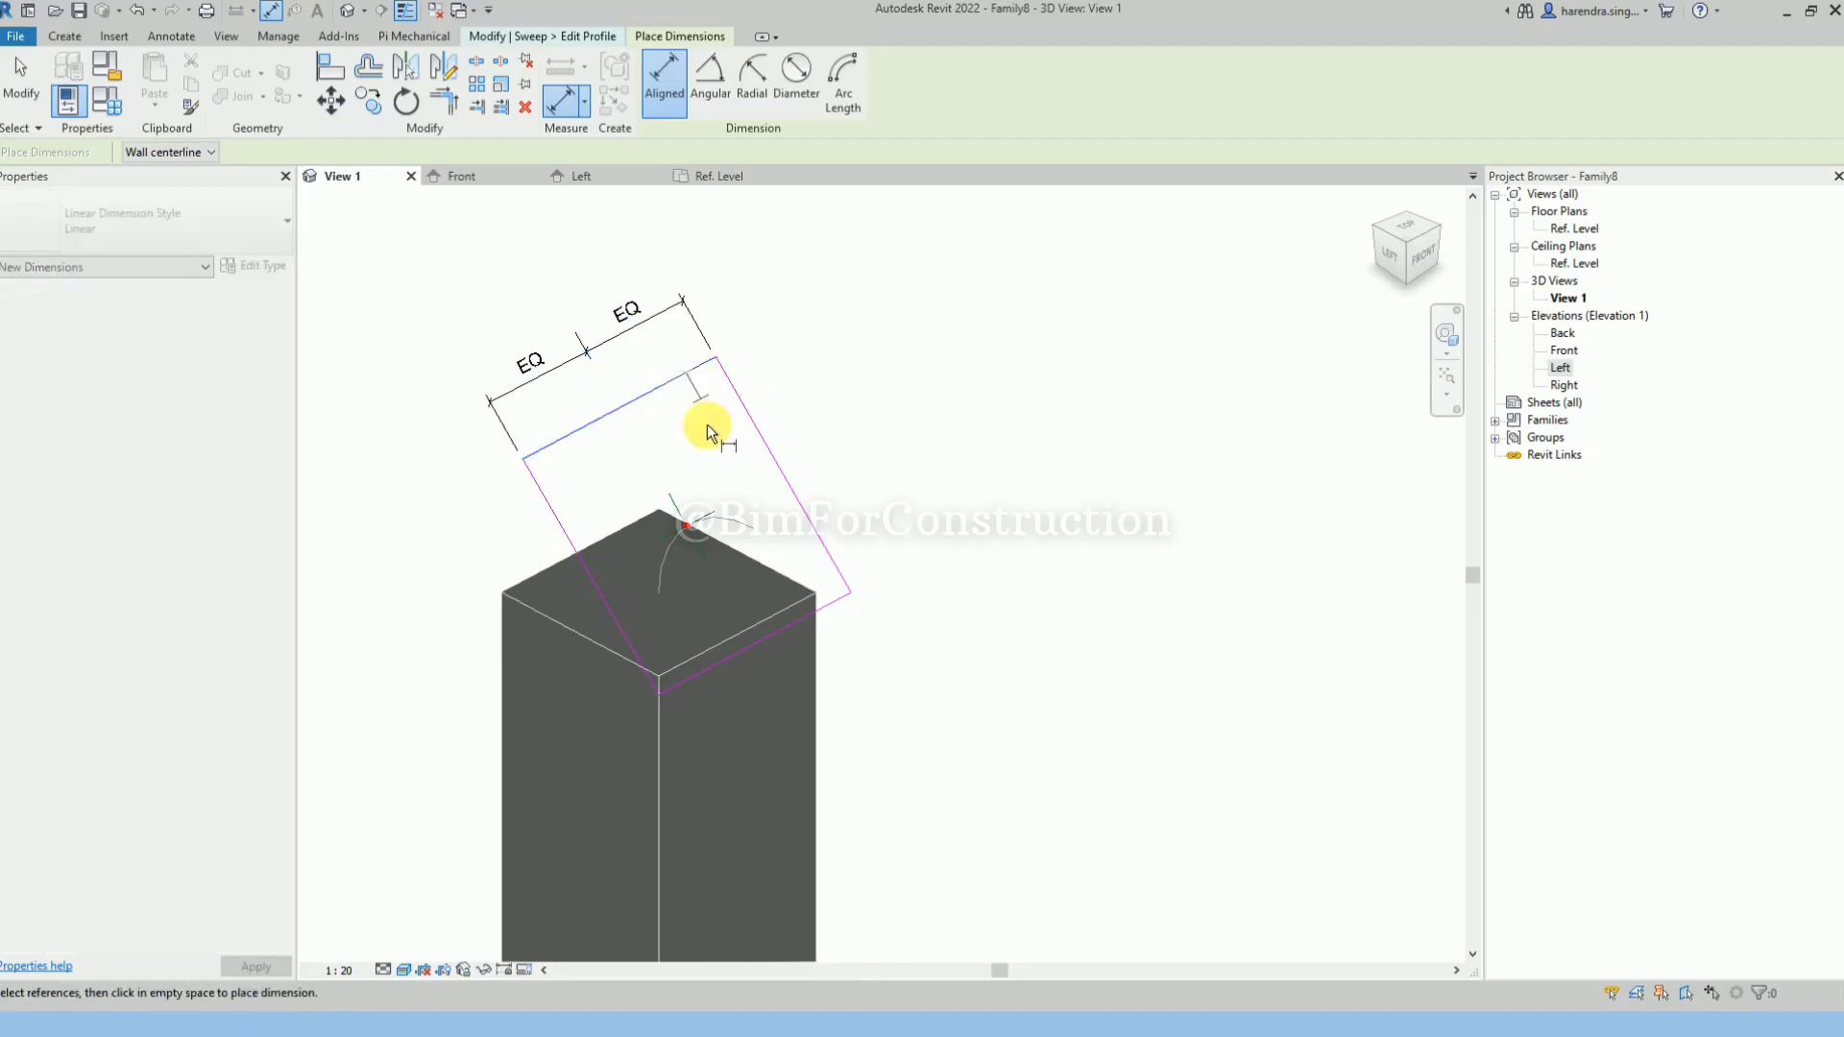
{"action": "left_click", "coordinate": [759, 519]}
{"action": "left_click", "coordinate": [828, 607]}
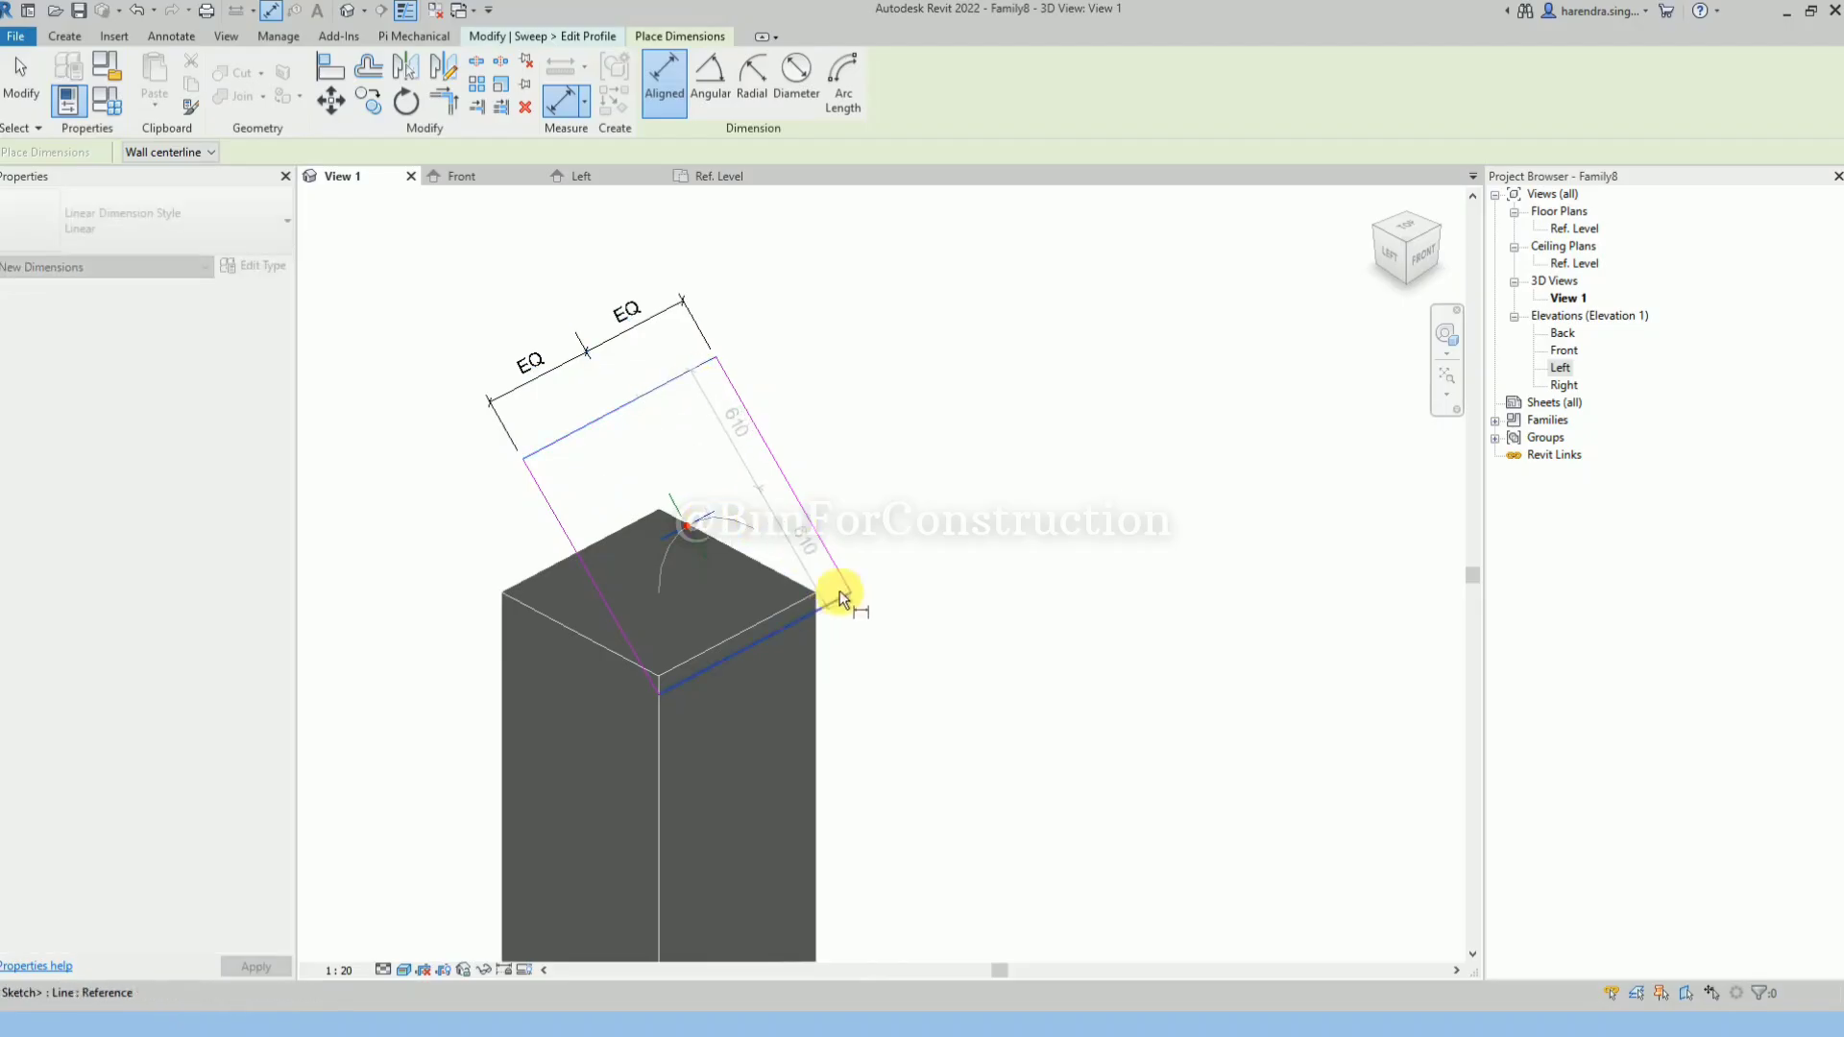
{"action": "left_click", "coordinate": [930, 481]}
{"action": "left_click", "coordinate": [928, 394]}
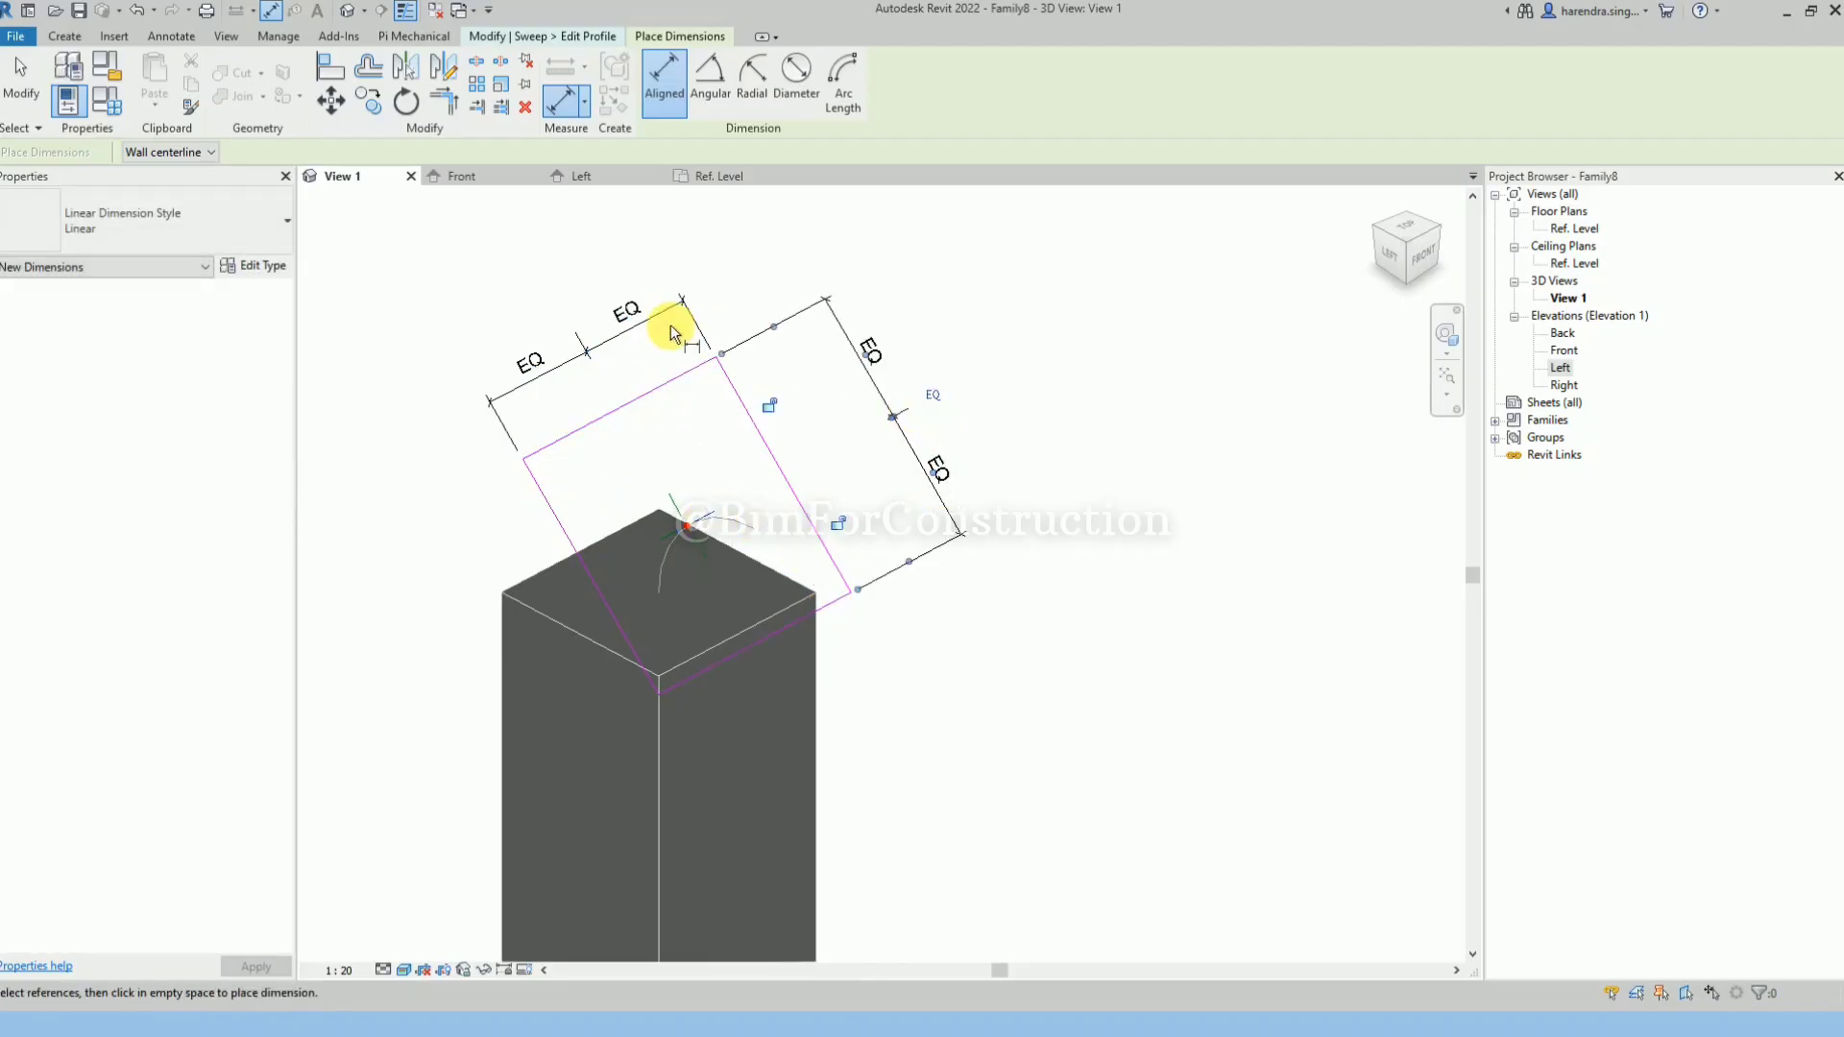
Try to label the equality dimension between the profile's side edges with the Height parameter.
{"action": "left_click", "coordinate": [632, 327]}
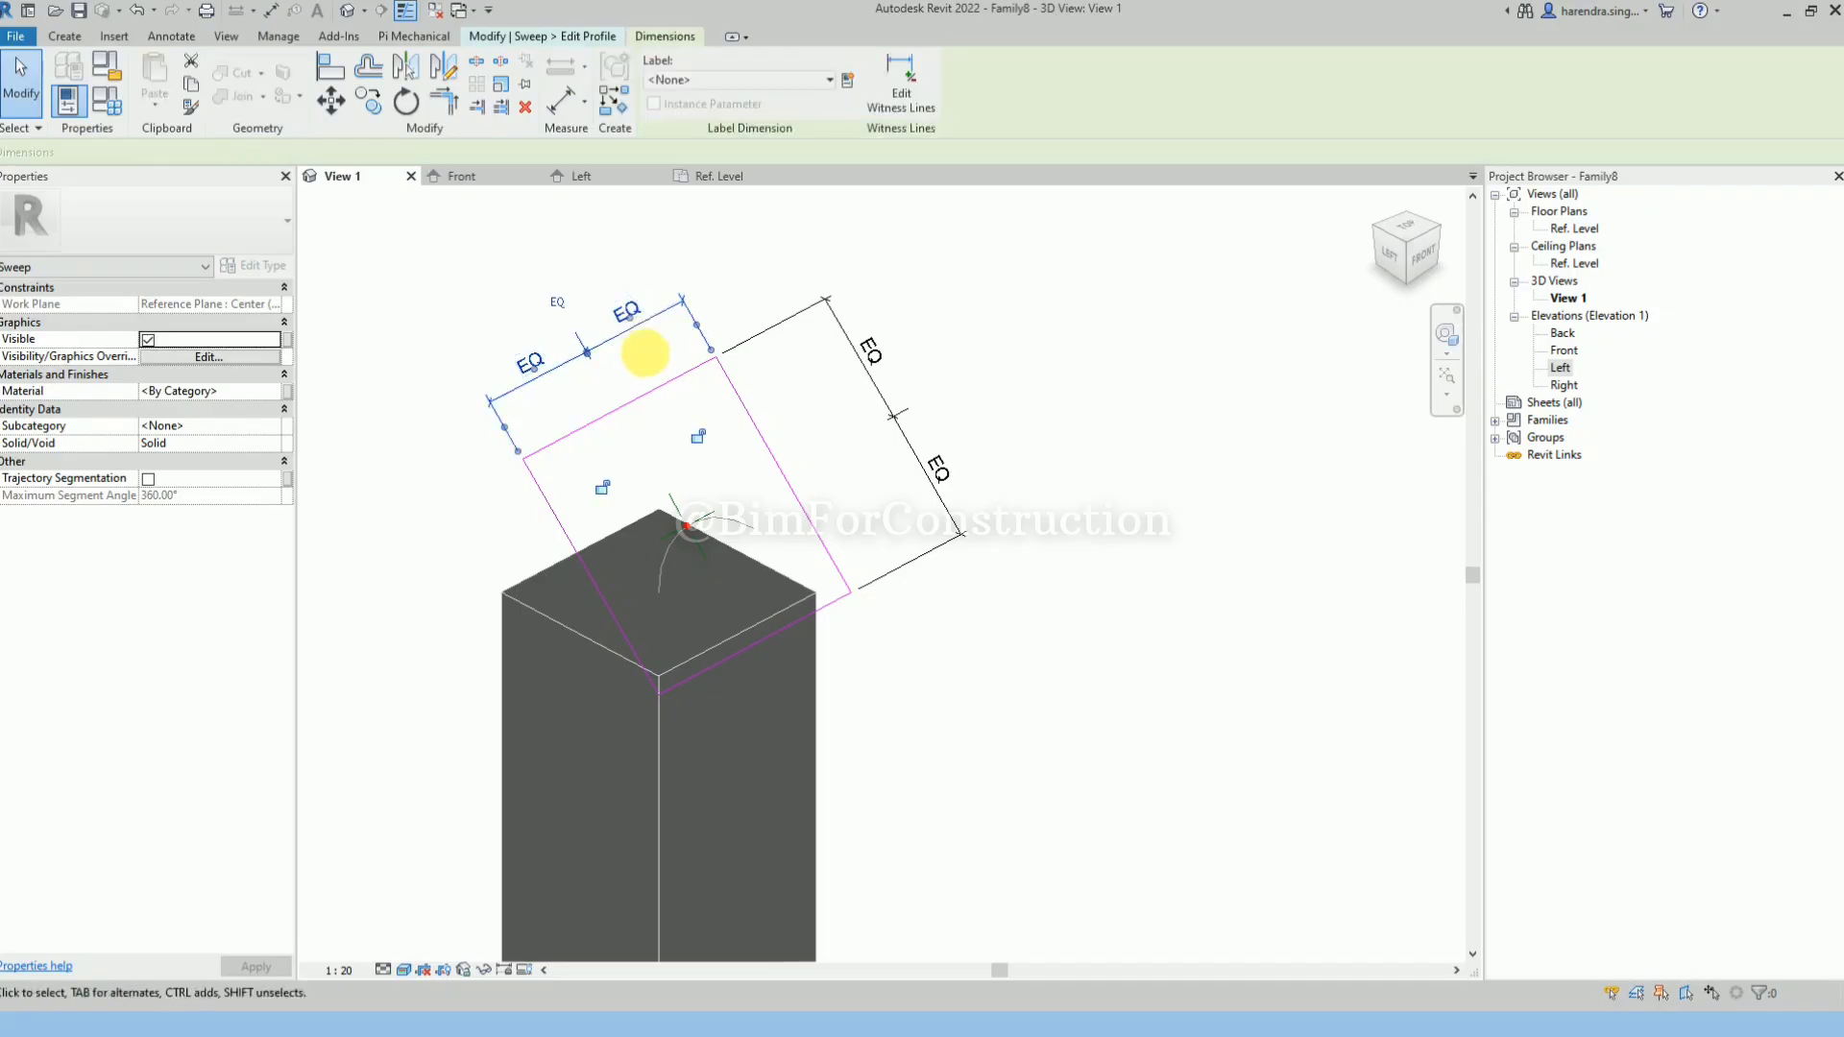
{"action": "middle_click_drag", "start_coordinate": [646, 348], "coordinate": [797, 505], "text": "shift"}
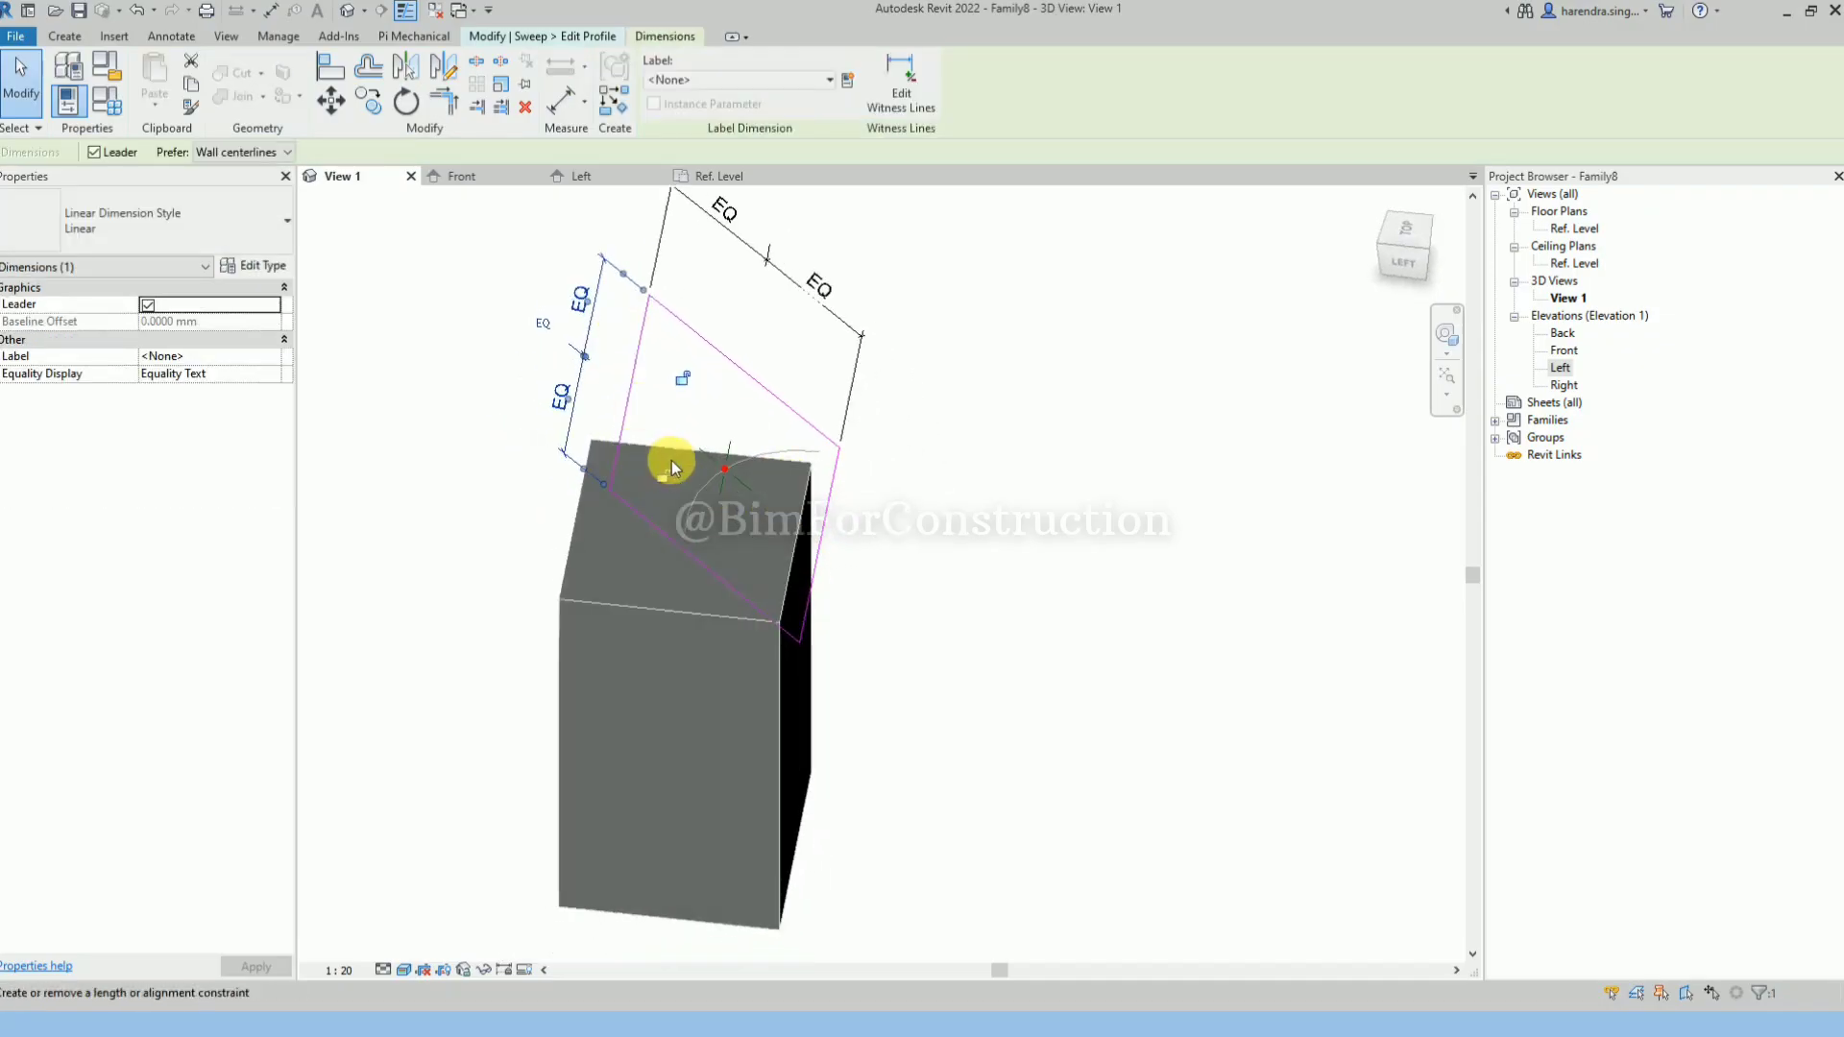
{"action": "left_click", "coordinate": [691, 79]}
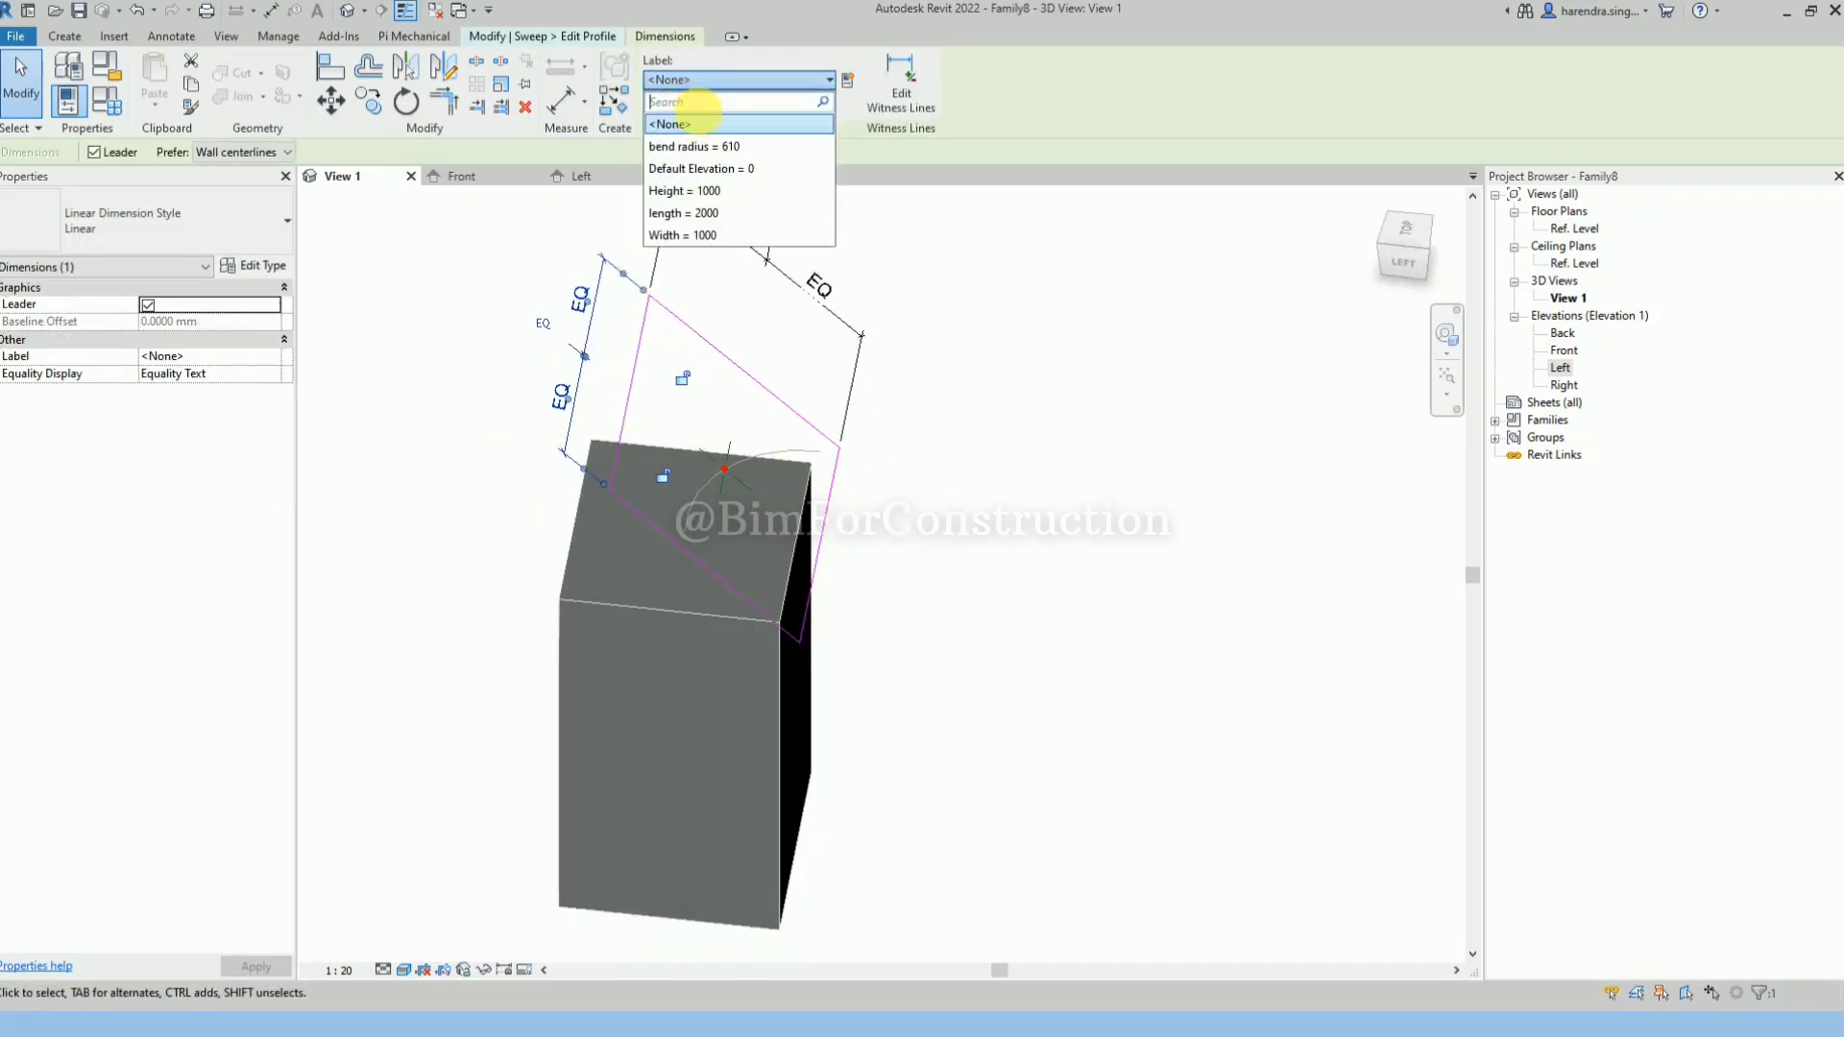
{"action": "left_click", "coordinate": [687, 190]}
{"action": "key", "text": "Escape"}
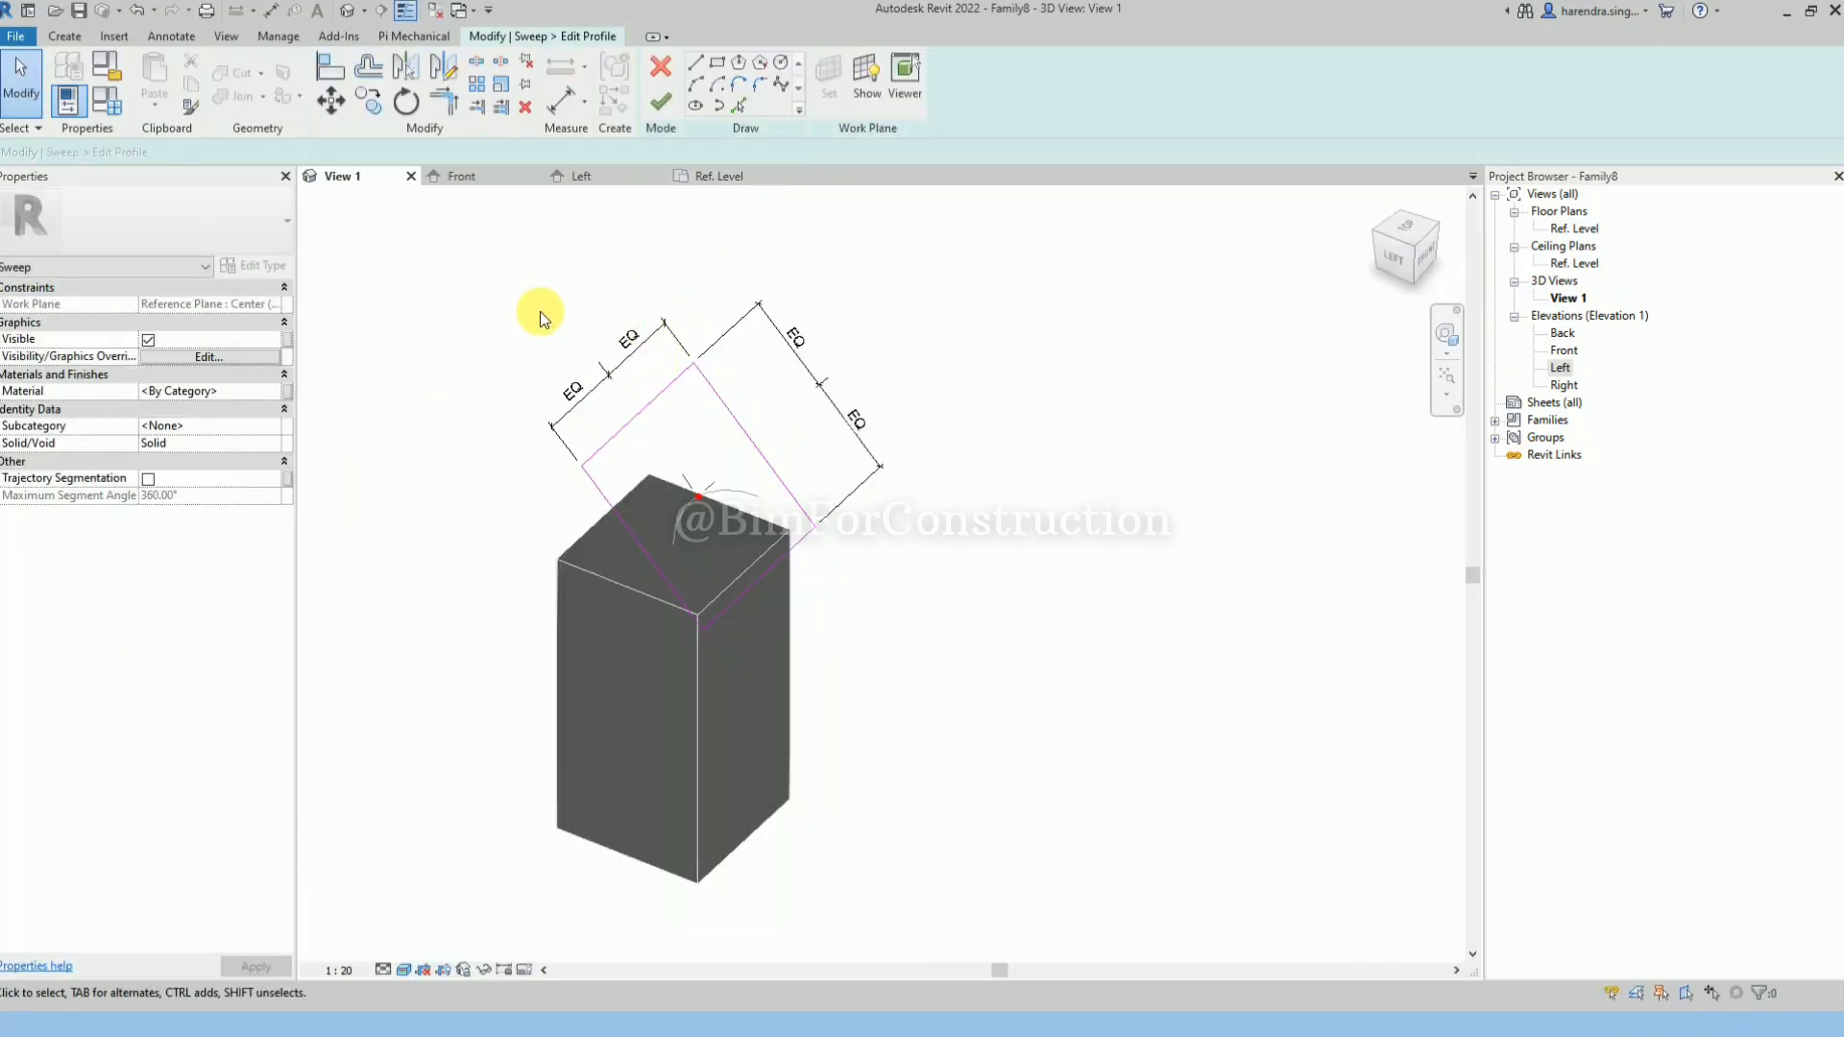
Add overall aligned dimensions between the profile's side edges and between its upper and lower edges.
{"action": "key", "text": "d"}
{"action": "key", "text": "i"}
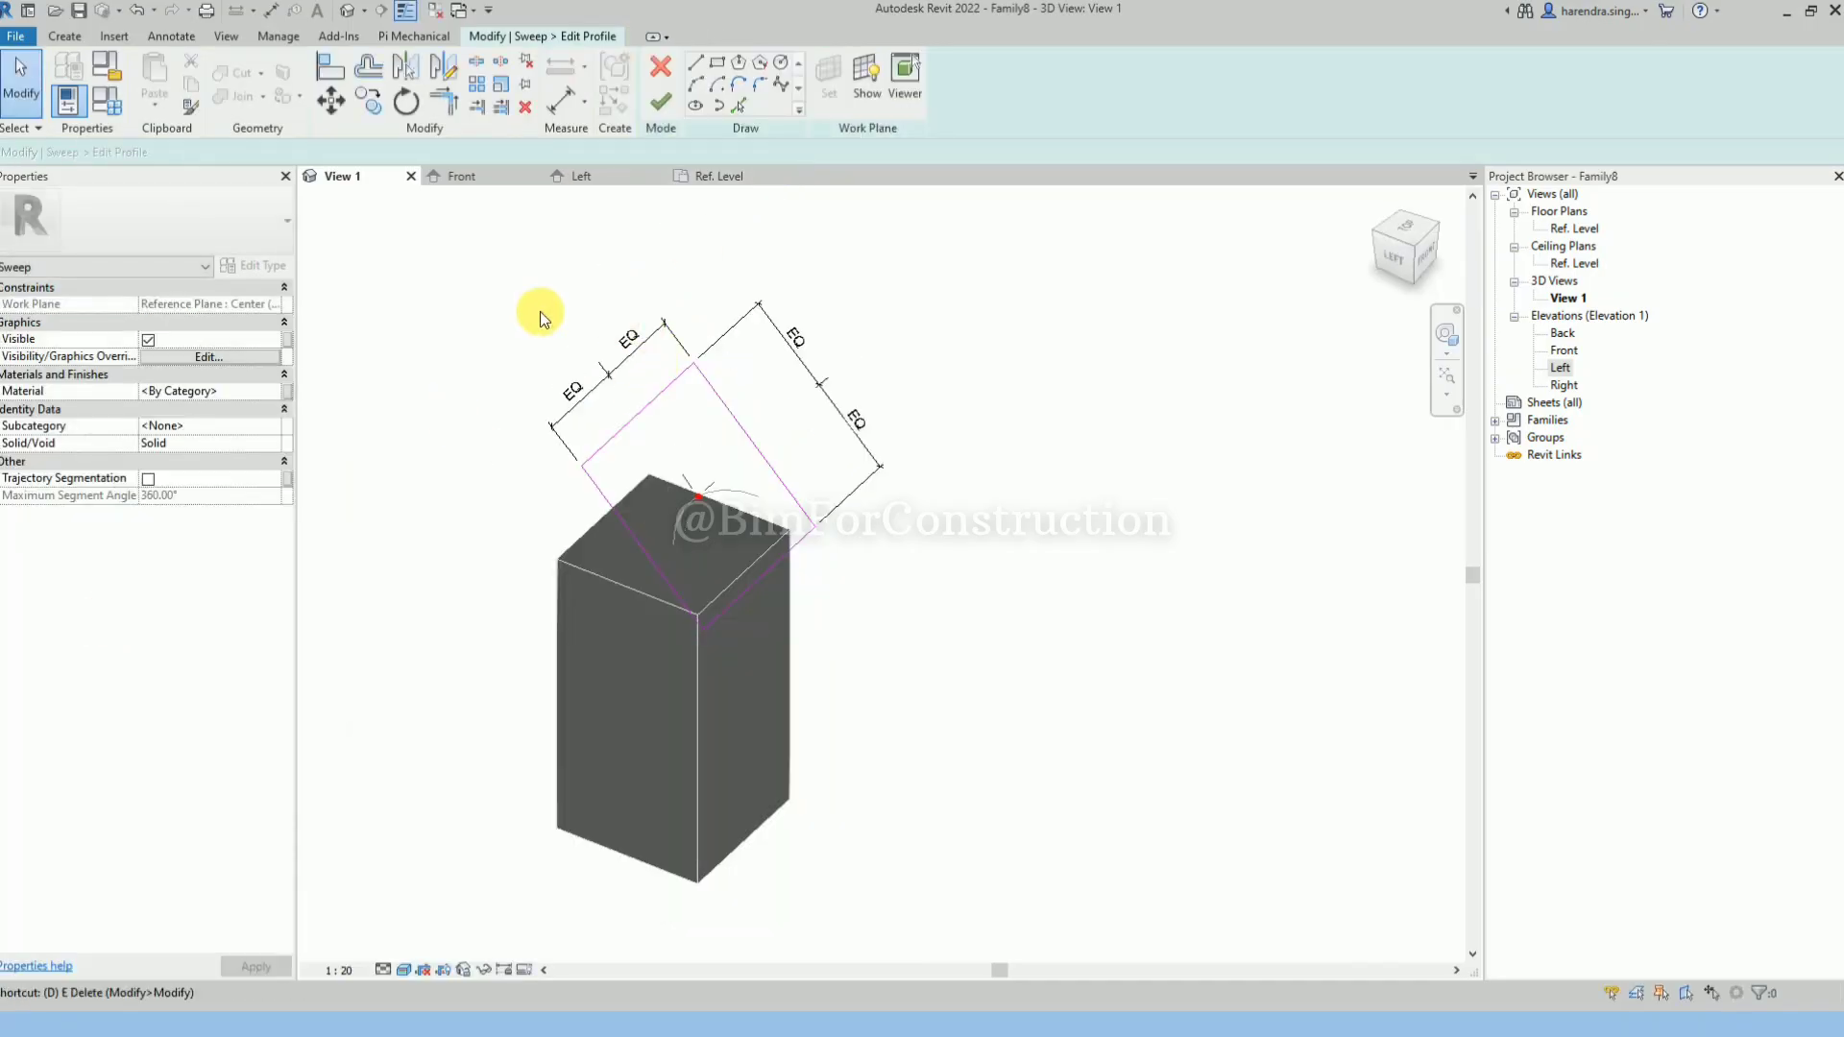
{"action": "left_click", "coordinate": [727, 398]}
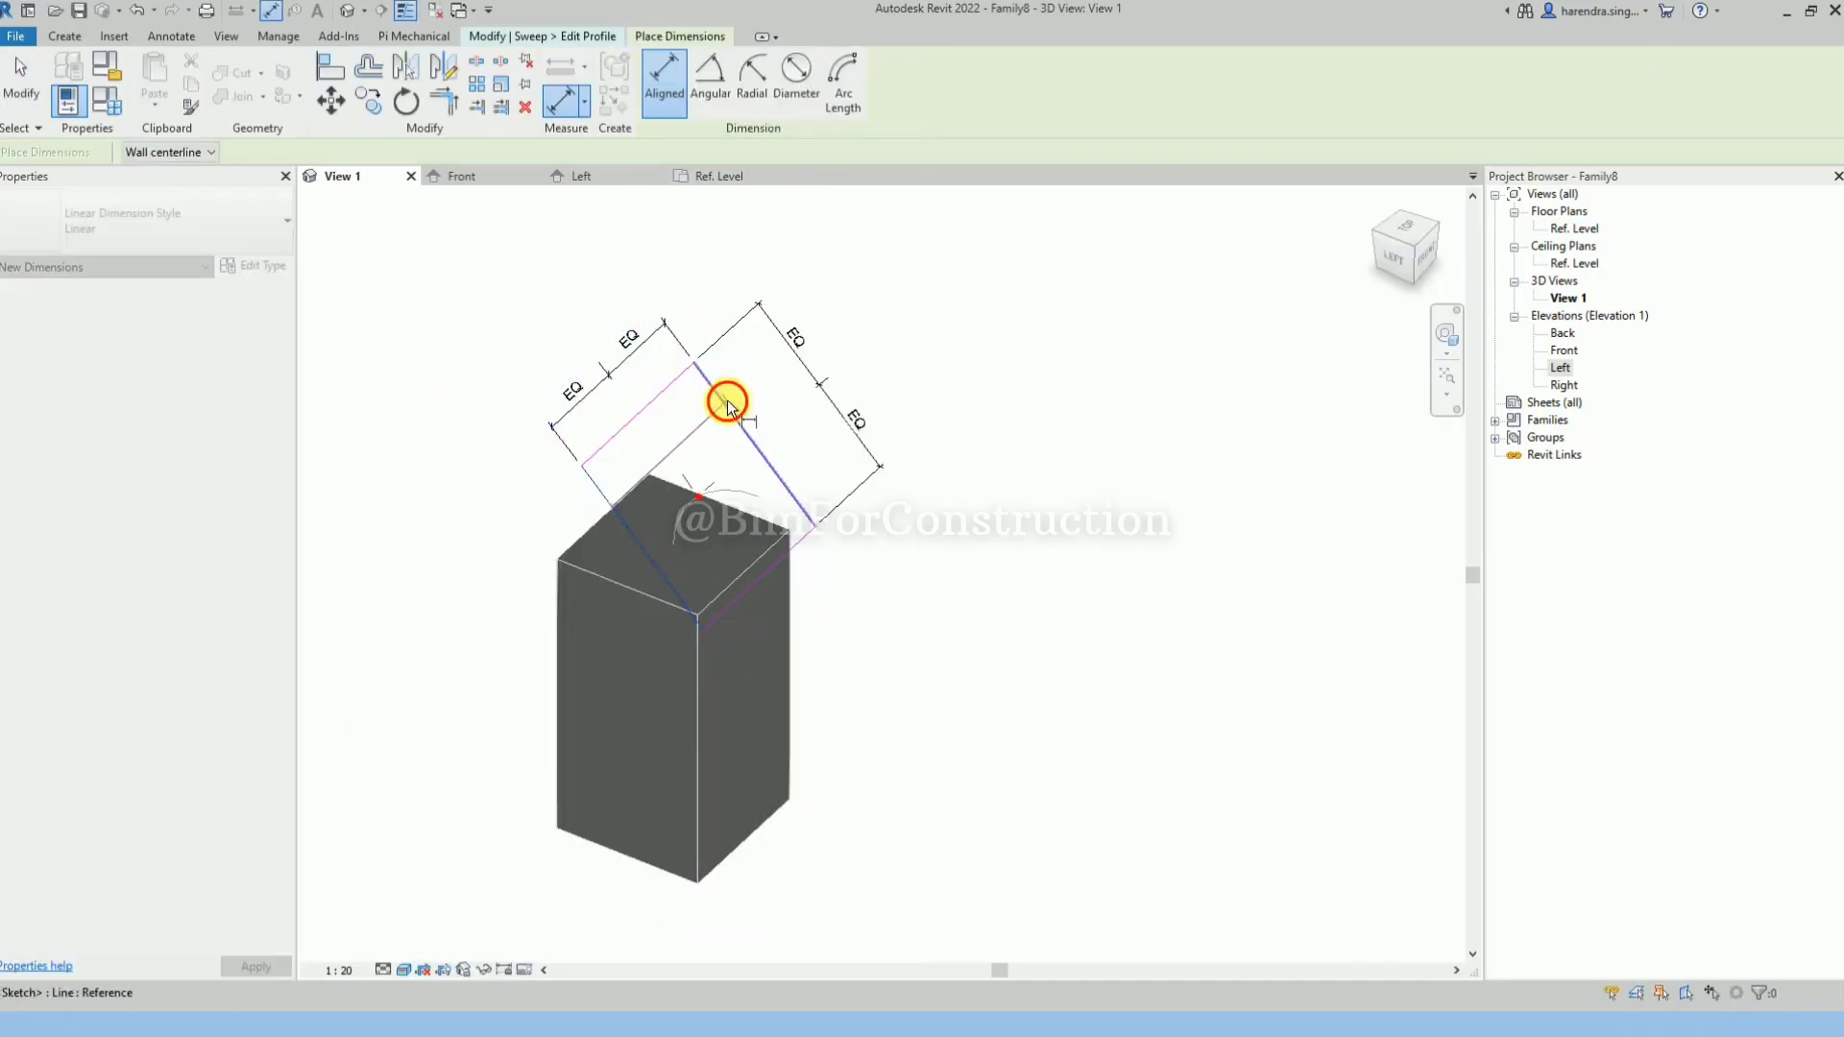
{"action": "left_click", "coordinate": [516, 292]}
{"action": "left_click", "coordinate": [690, 375]}
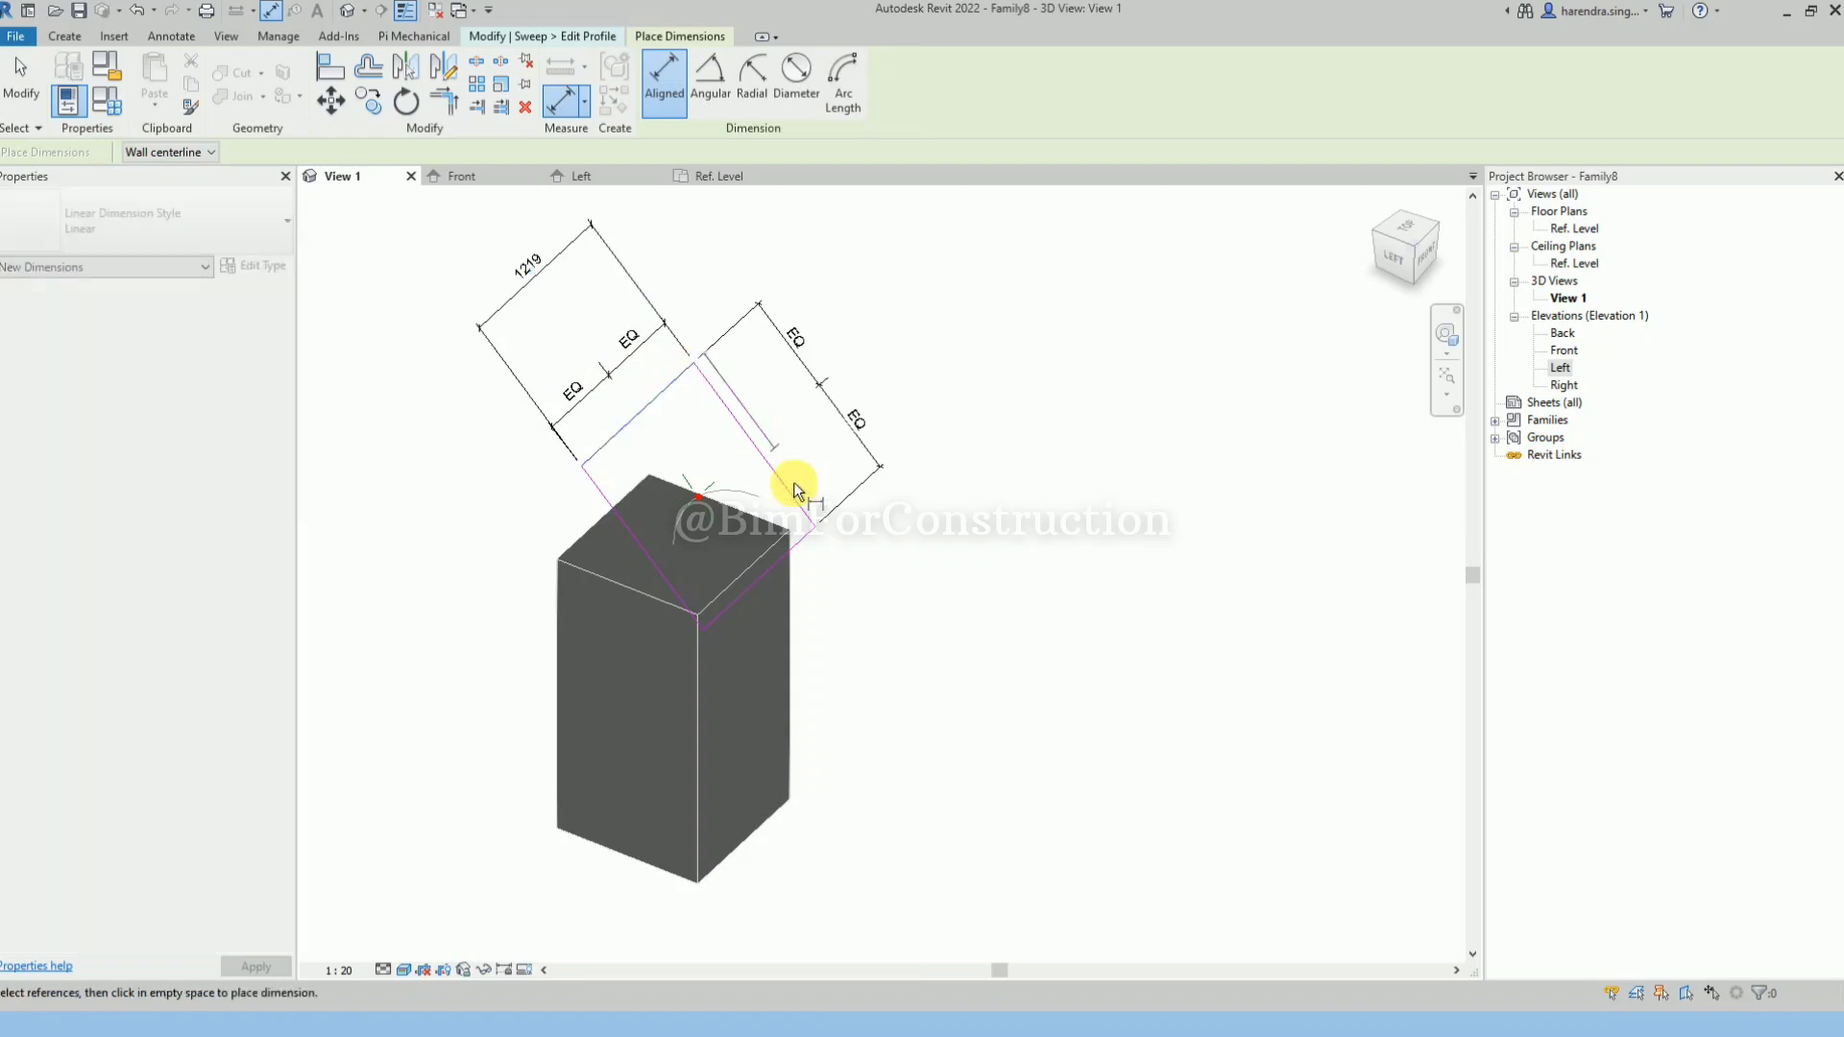
{"action": "left_click", "coordinate": [804, 539]}
{"action": "left_click", "coordinate": [954, 400]}
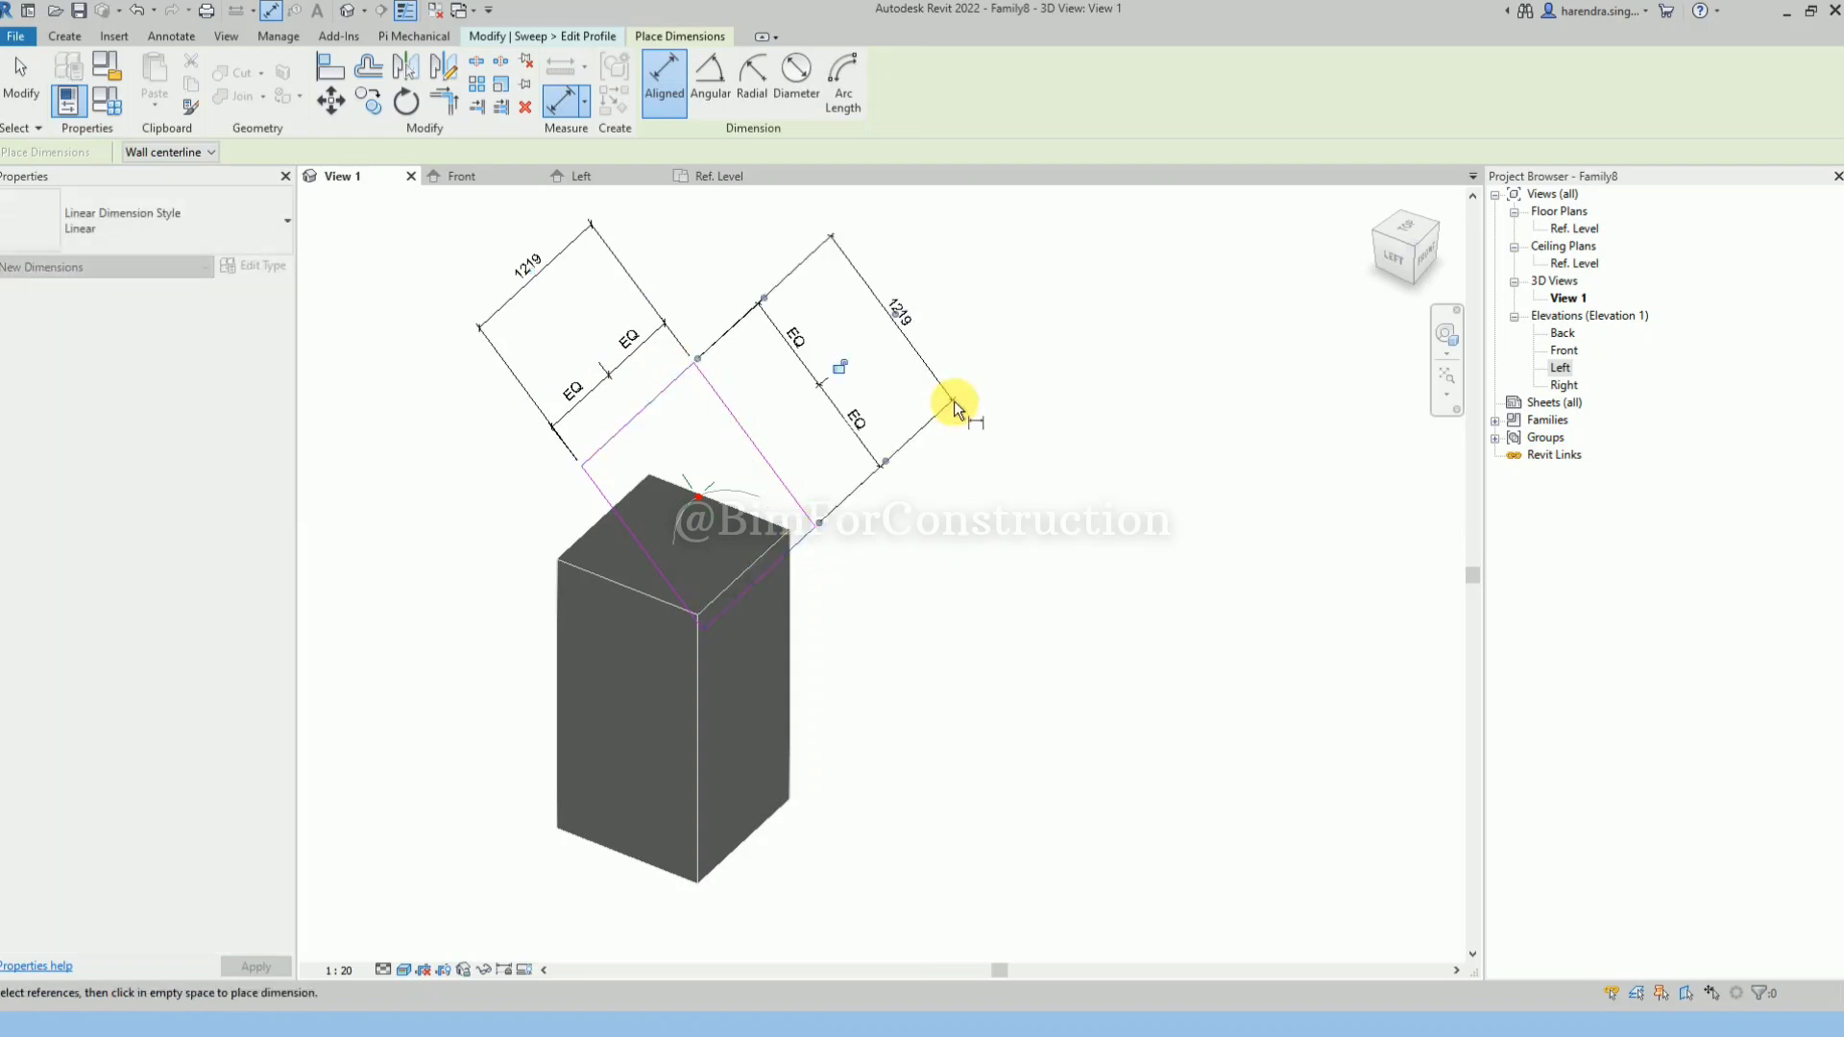
Label the overall dimension between the profile's upper and lower edges with the existing Width parameter.
{"action": "key", "text": "Escape"}
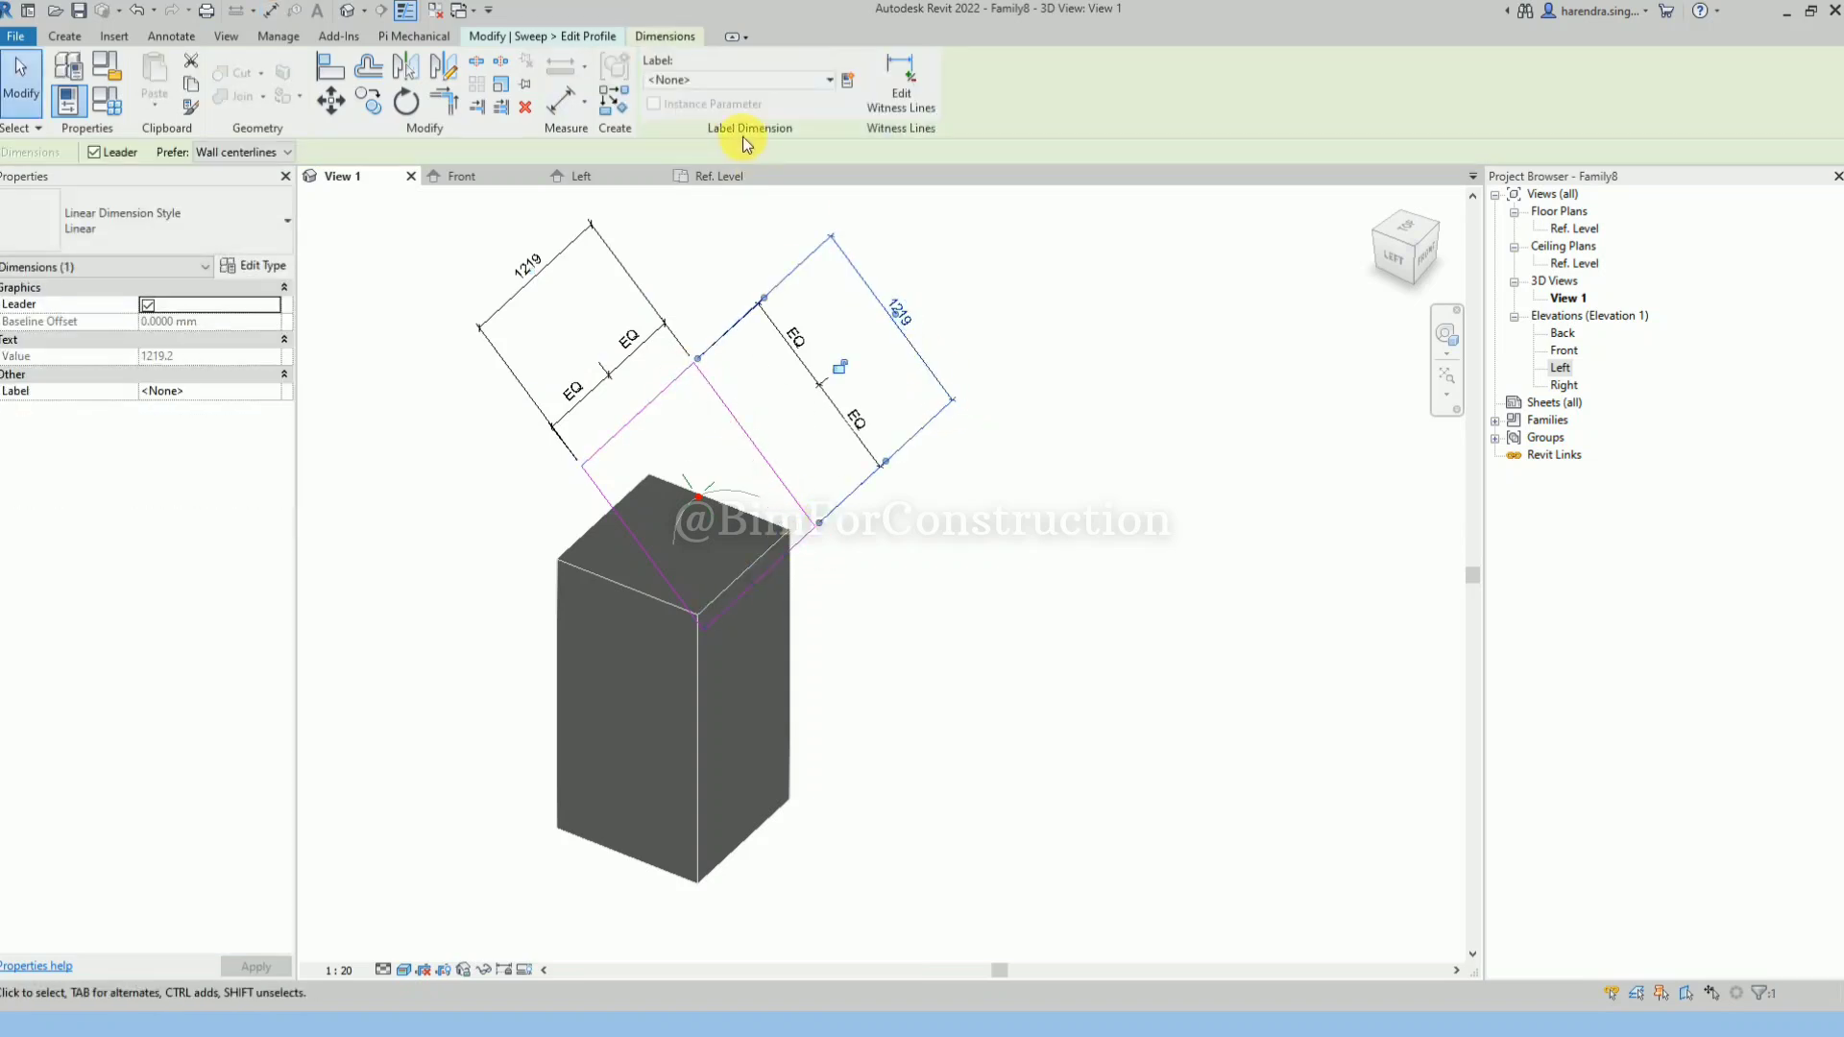
{"action": "left_click", "coordinate": [817, 81]}
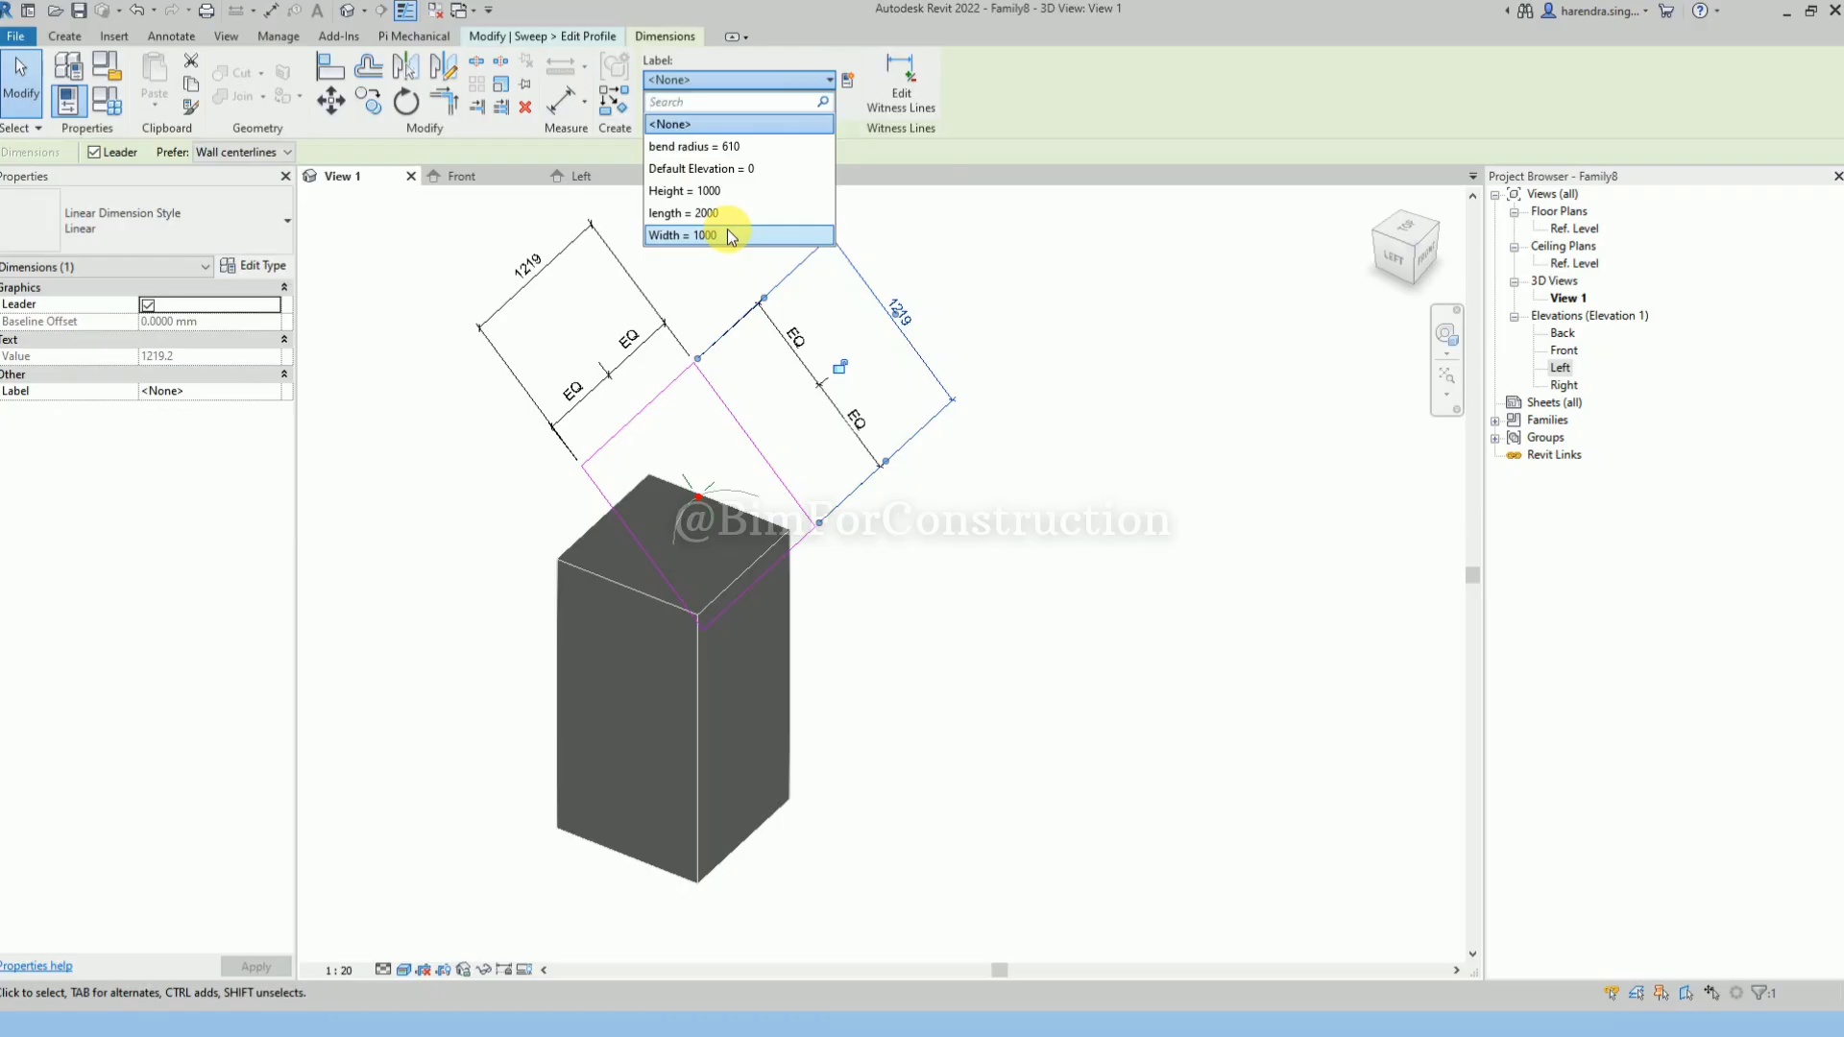
{"action": "left_click", "coordinate": [731, 237]}
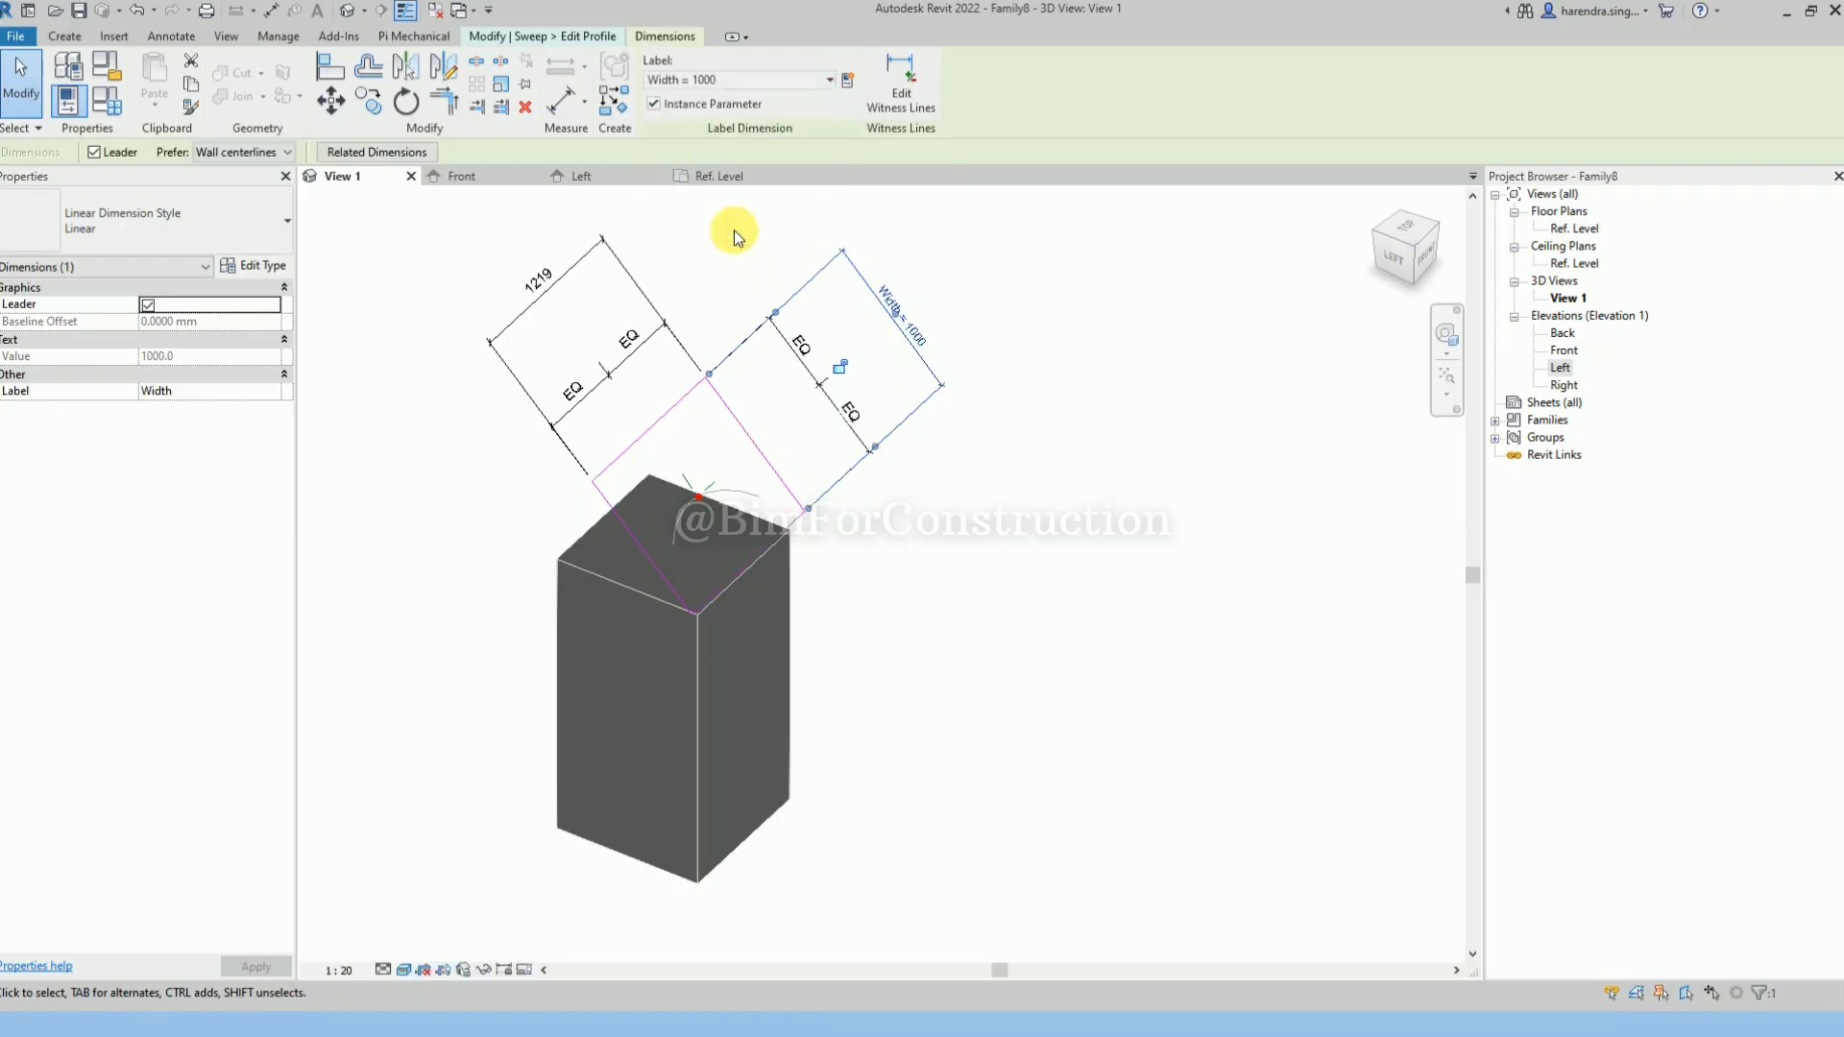
{"action": "left_click", "coordinate": [1016, 539]}
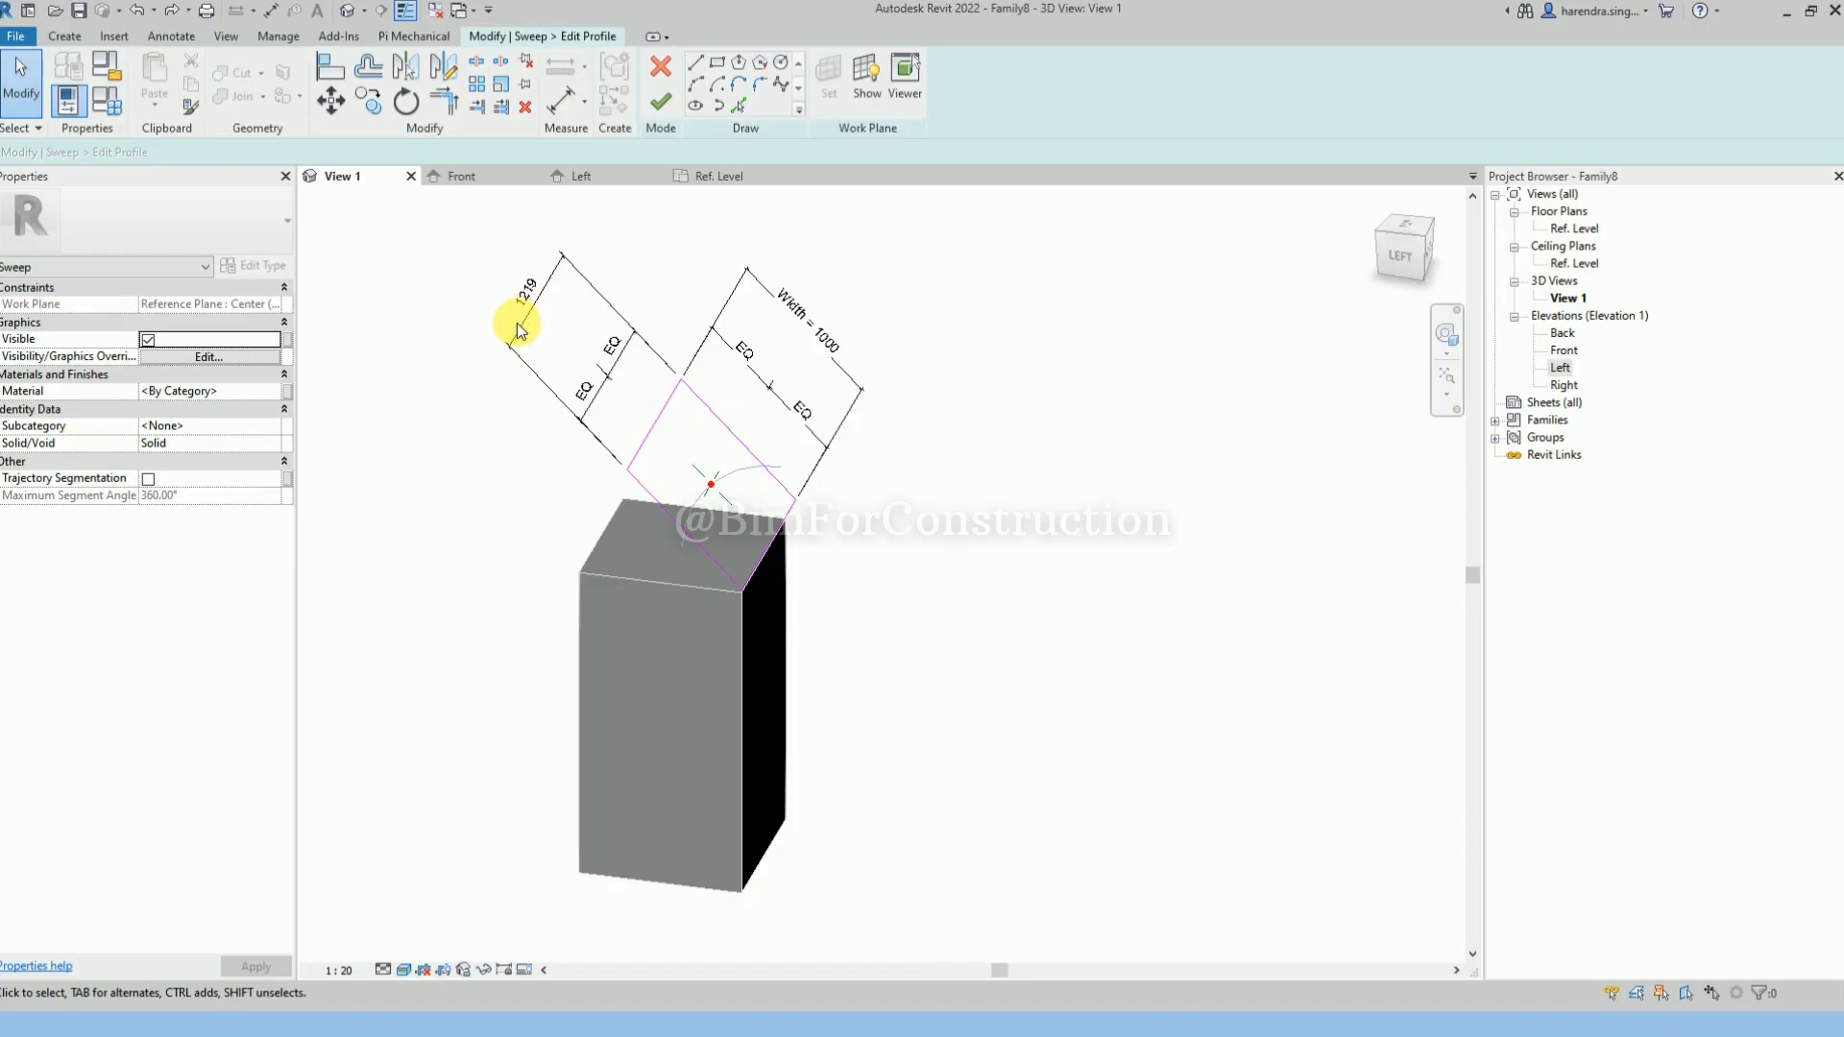
Label the overall dimension between the profile's side edges with the existing Height parameter.
{"action": "left_click", "coordinate": [518, 330]}
{"action": "left_click", "coordinate": [789, 81]}
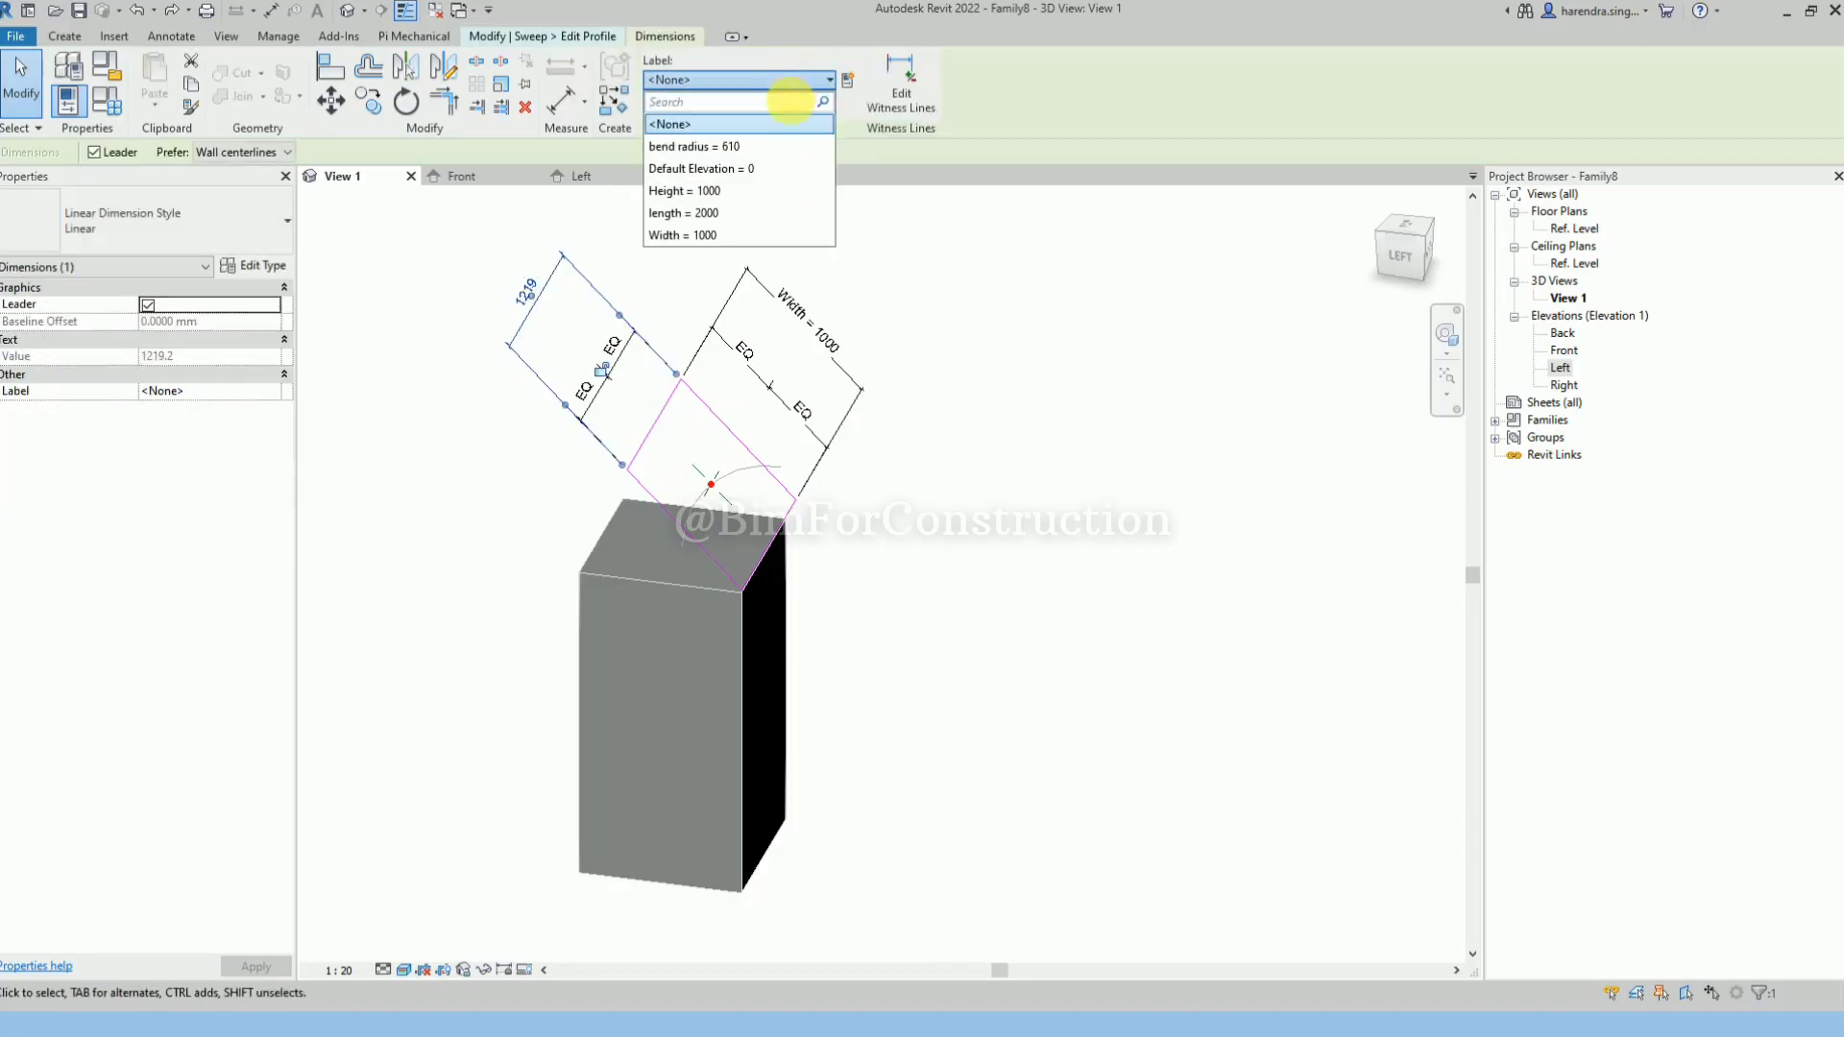
{"action": "left_click", "coordinate": [723, 196]}
{"action": "left_click", "coordinate": [1022, 365]}
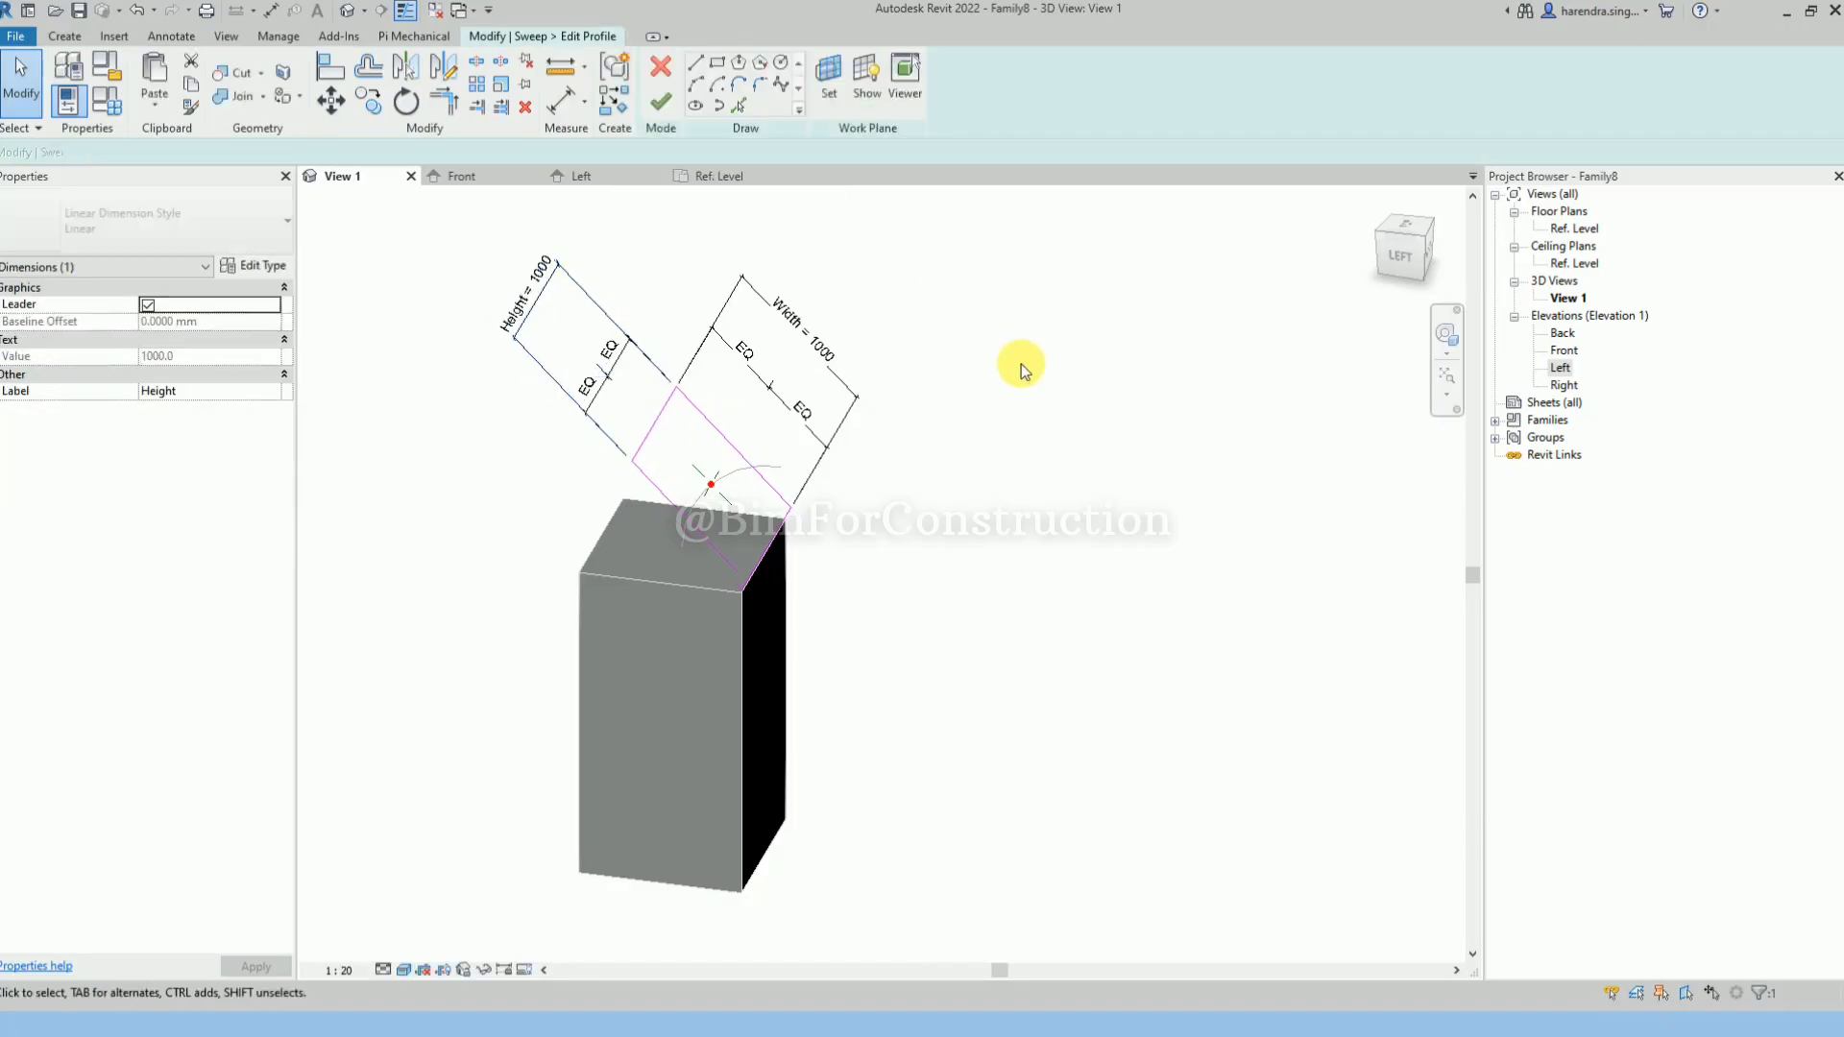
{"action": "middle_click_drag", "start_coordinate": [947, 317], "coordinate": [889, 245], "text": "shift"}
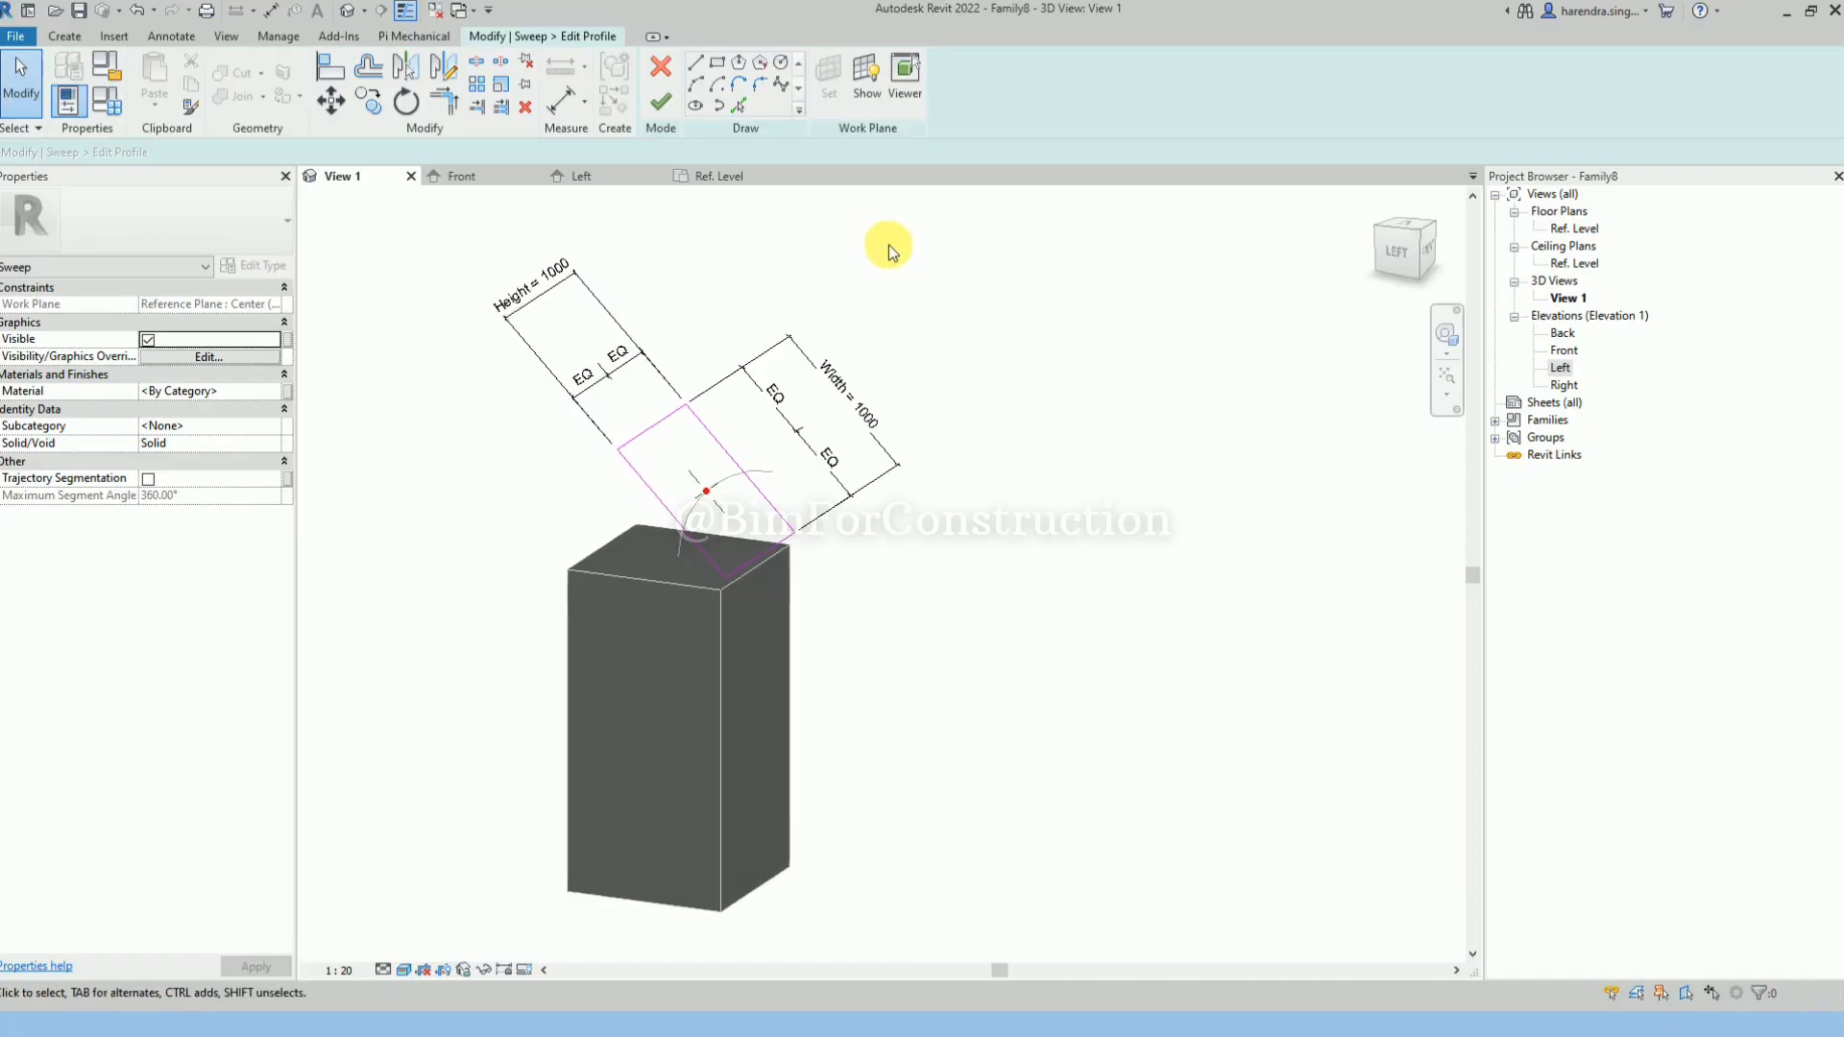
Finish the dimensioned profile sketch and the sweep, and view the bend from the left side.
{"action": "left_click", "coordinate": [675, 102]}
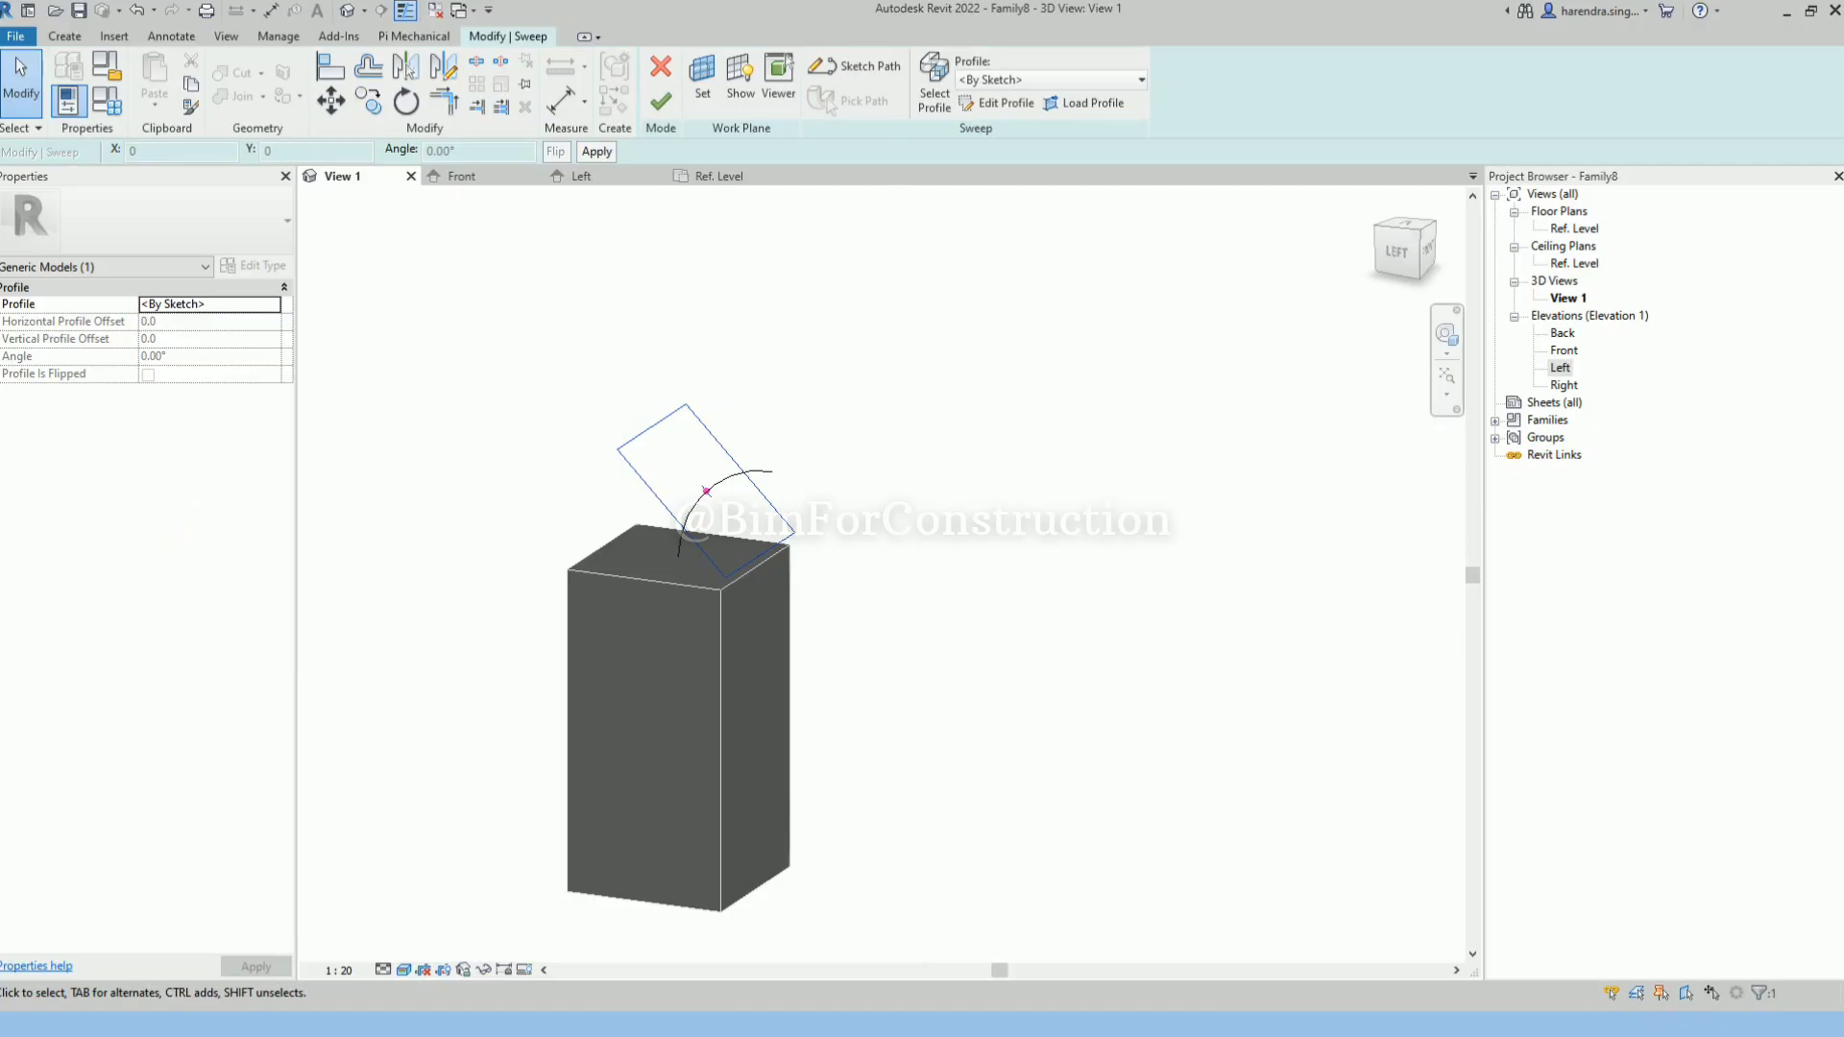
{"action": "left_click", "coordinate": [665, 104]}
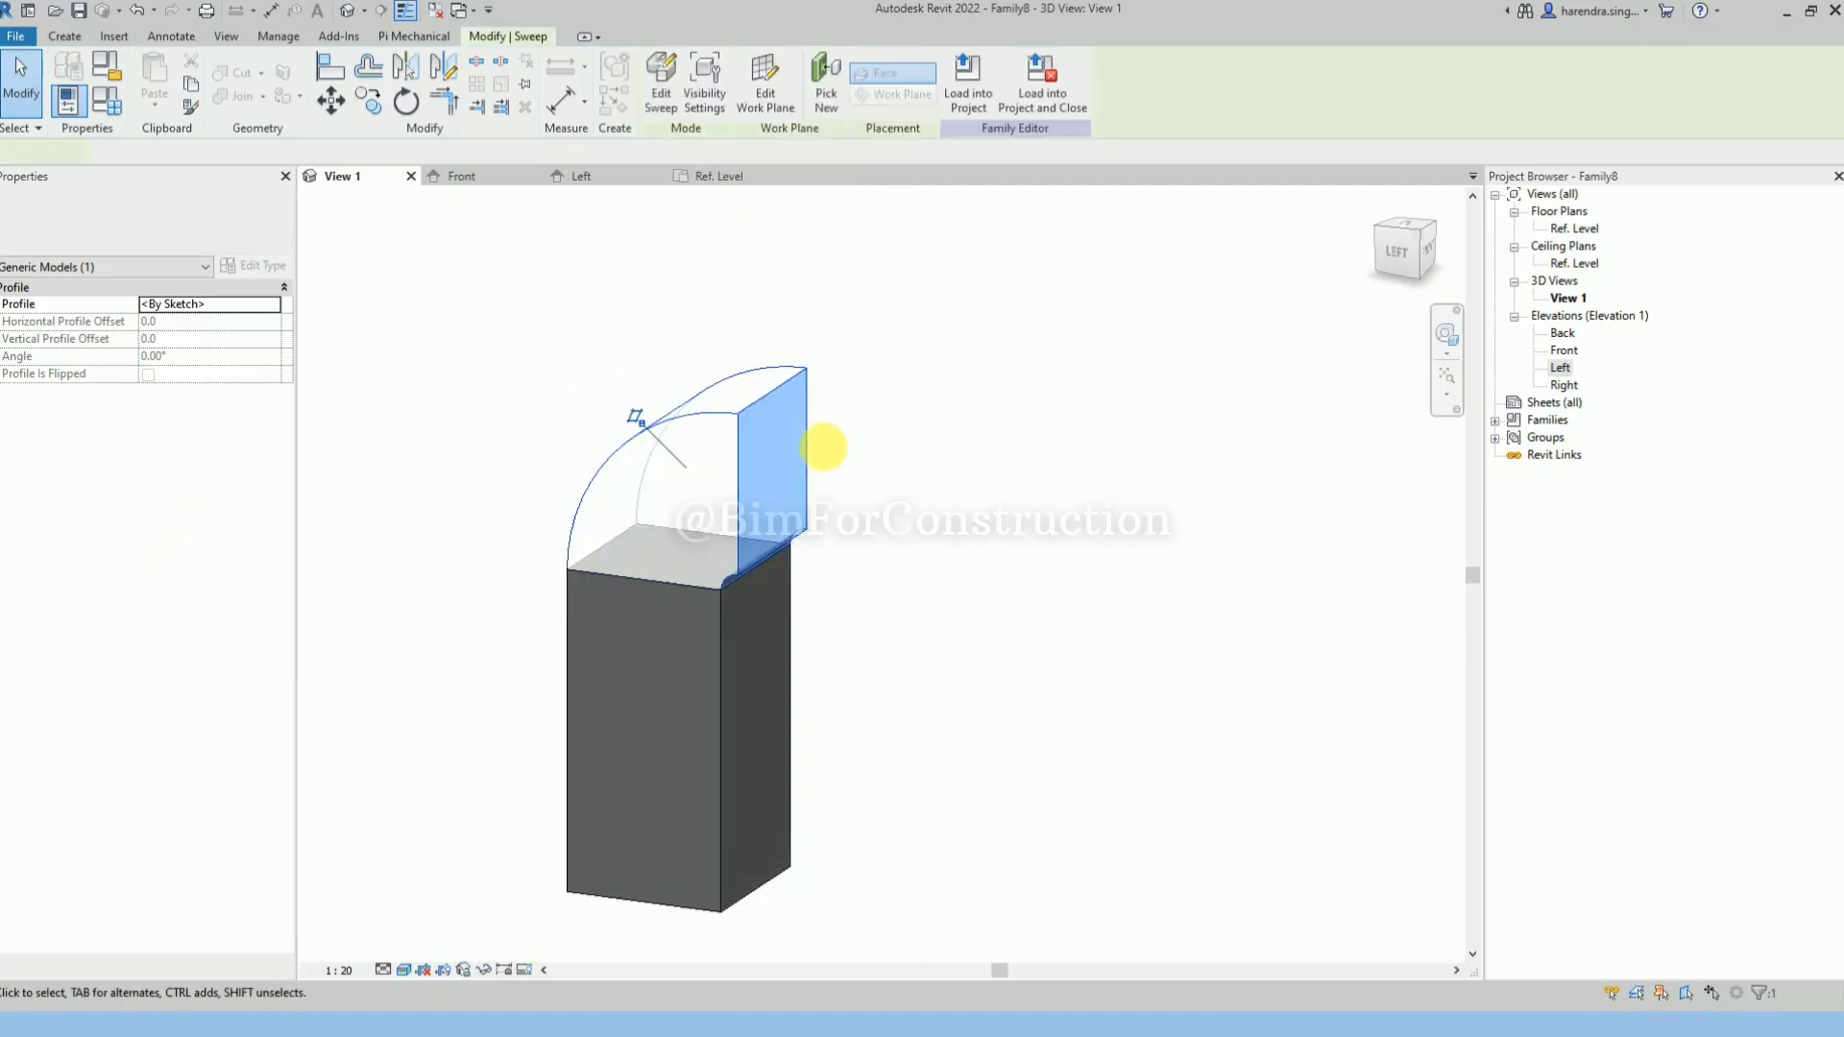
{"action": "middle_click_drag", "start_coordinate": [877, 548], "coordinate": [1000, 437], "text": "shift"}
{"action": "left_click", "coordinate": [1020, 435]}
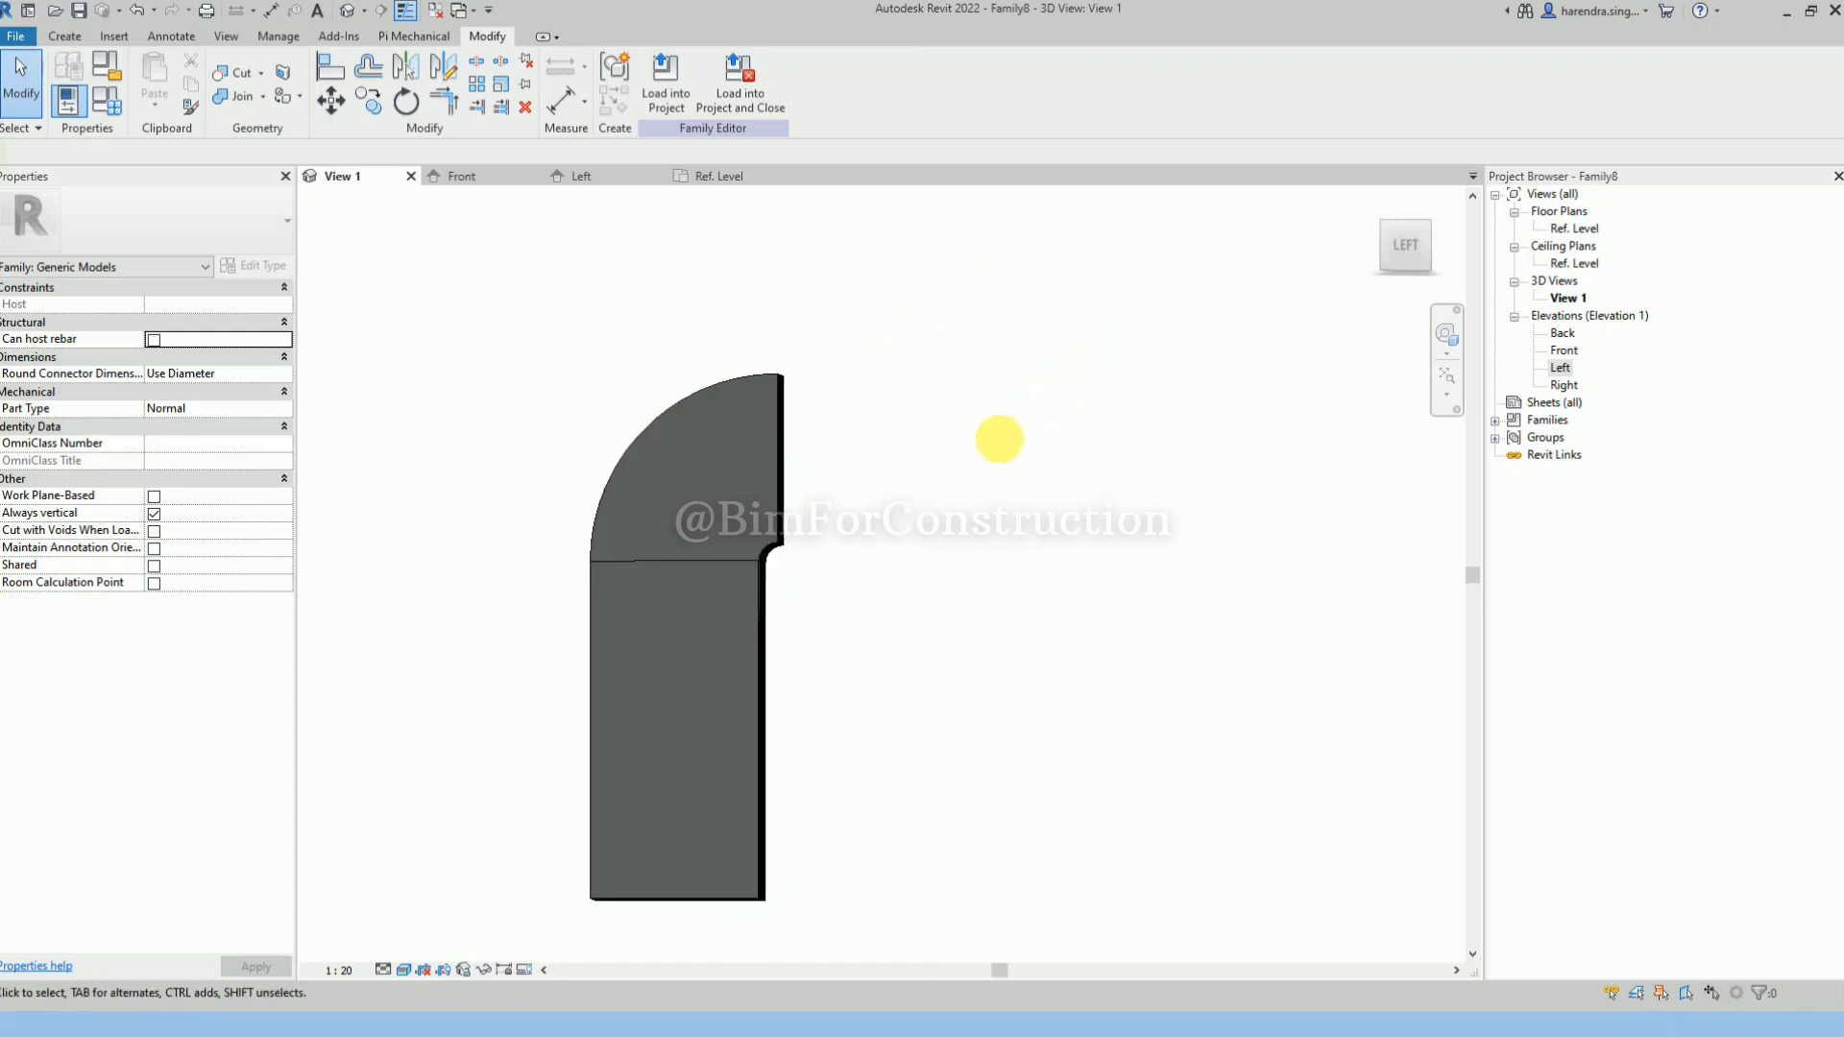
{"action": "left_click", "coordinate": [1407, 254]}
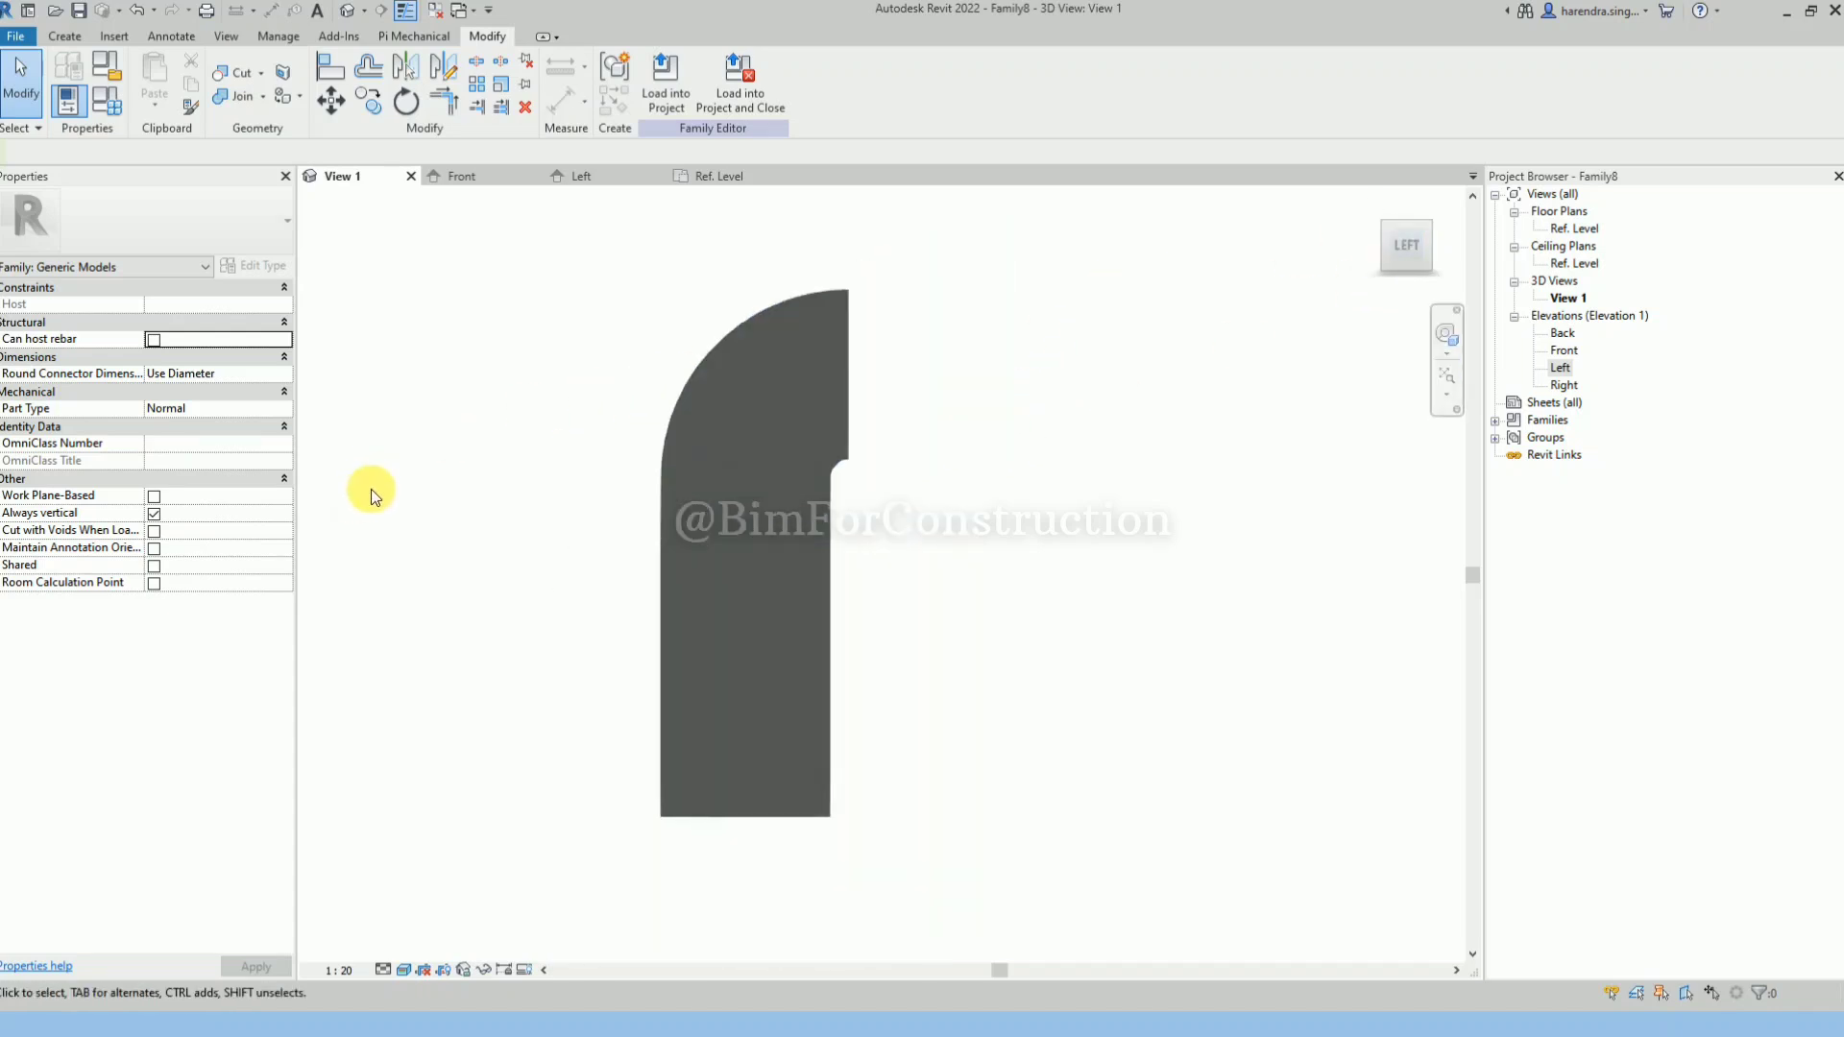
{"action": "scroll", "coordinate": [428, 457], "scroll_direction": "down", "scroll_amount": 1}
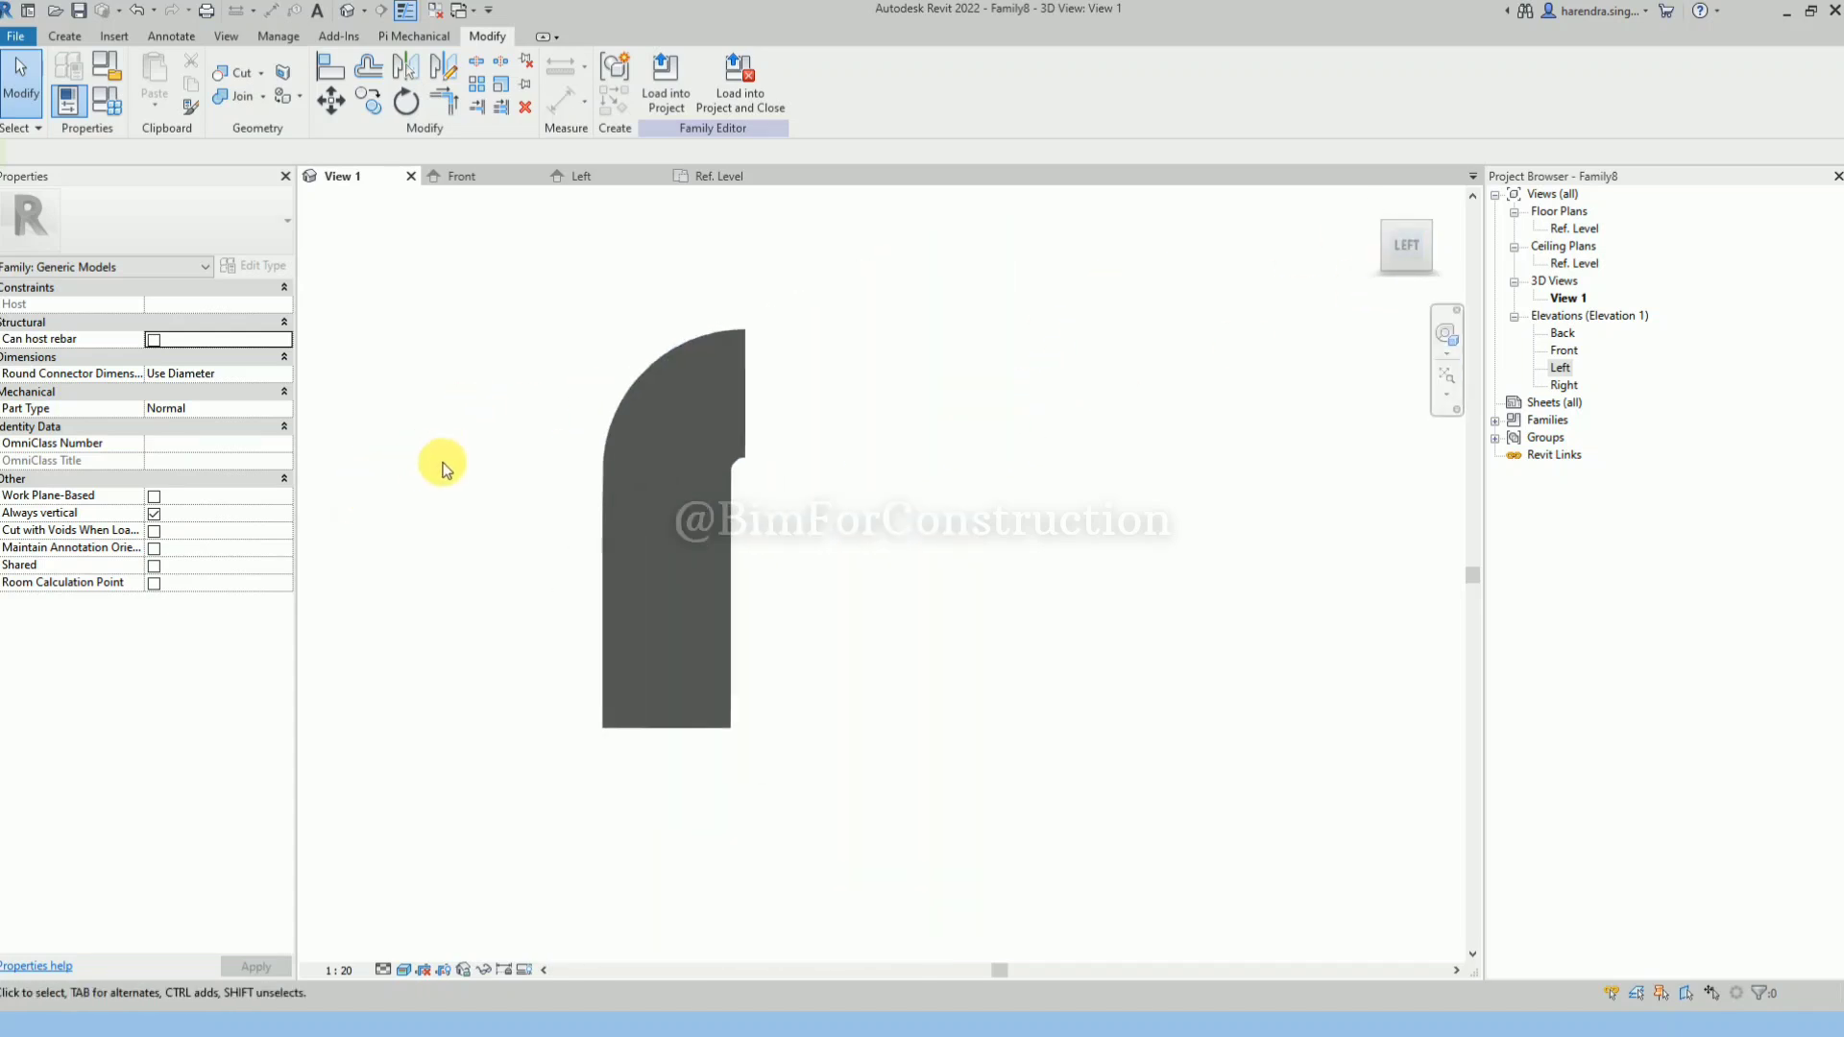
Reopen the sweep bend above the extrusion for editing and select its profile.
{"action": "left_click", "coordinate": [729, 447]}
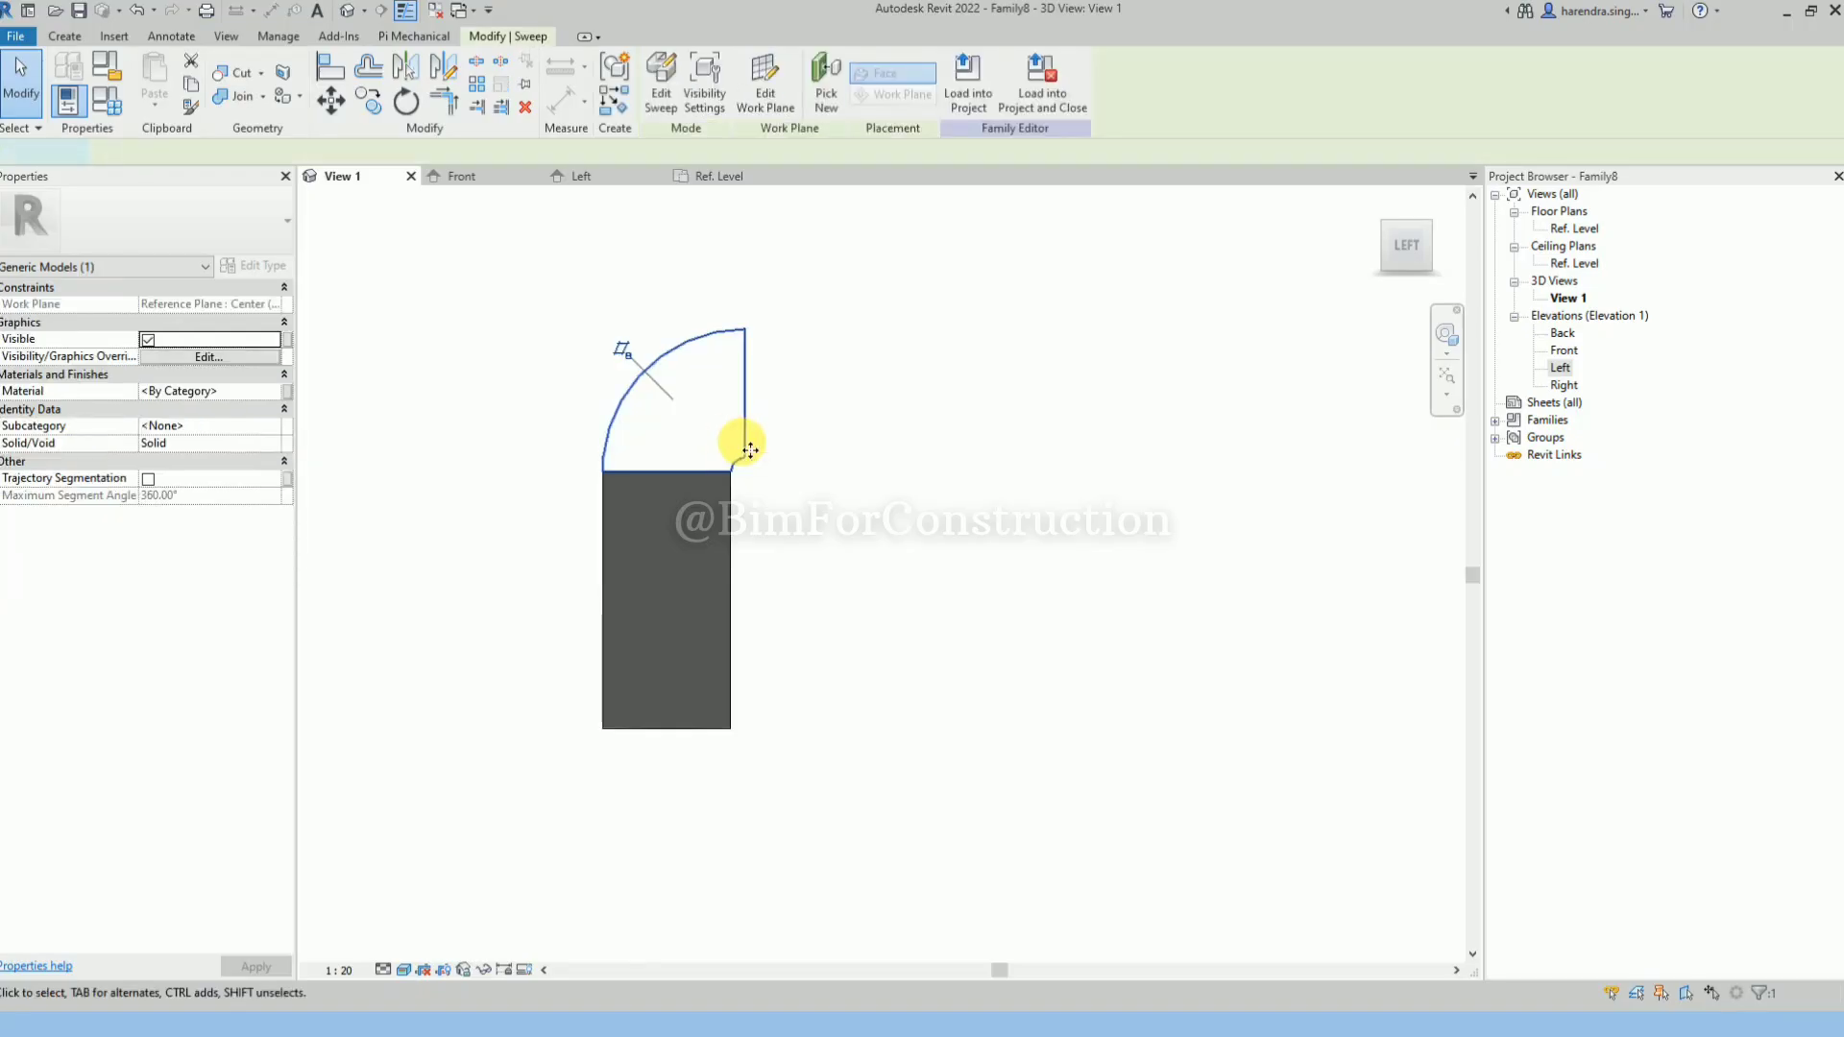
{"action": "double_click", "coordinate": [744, 443]}
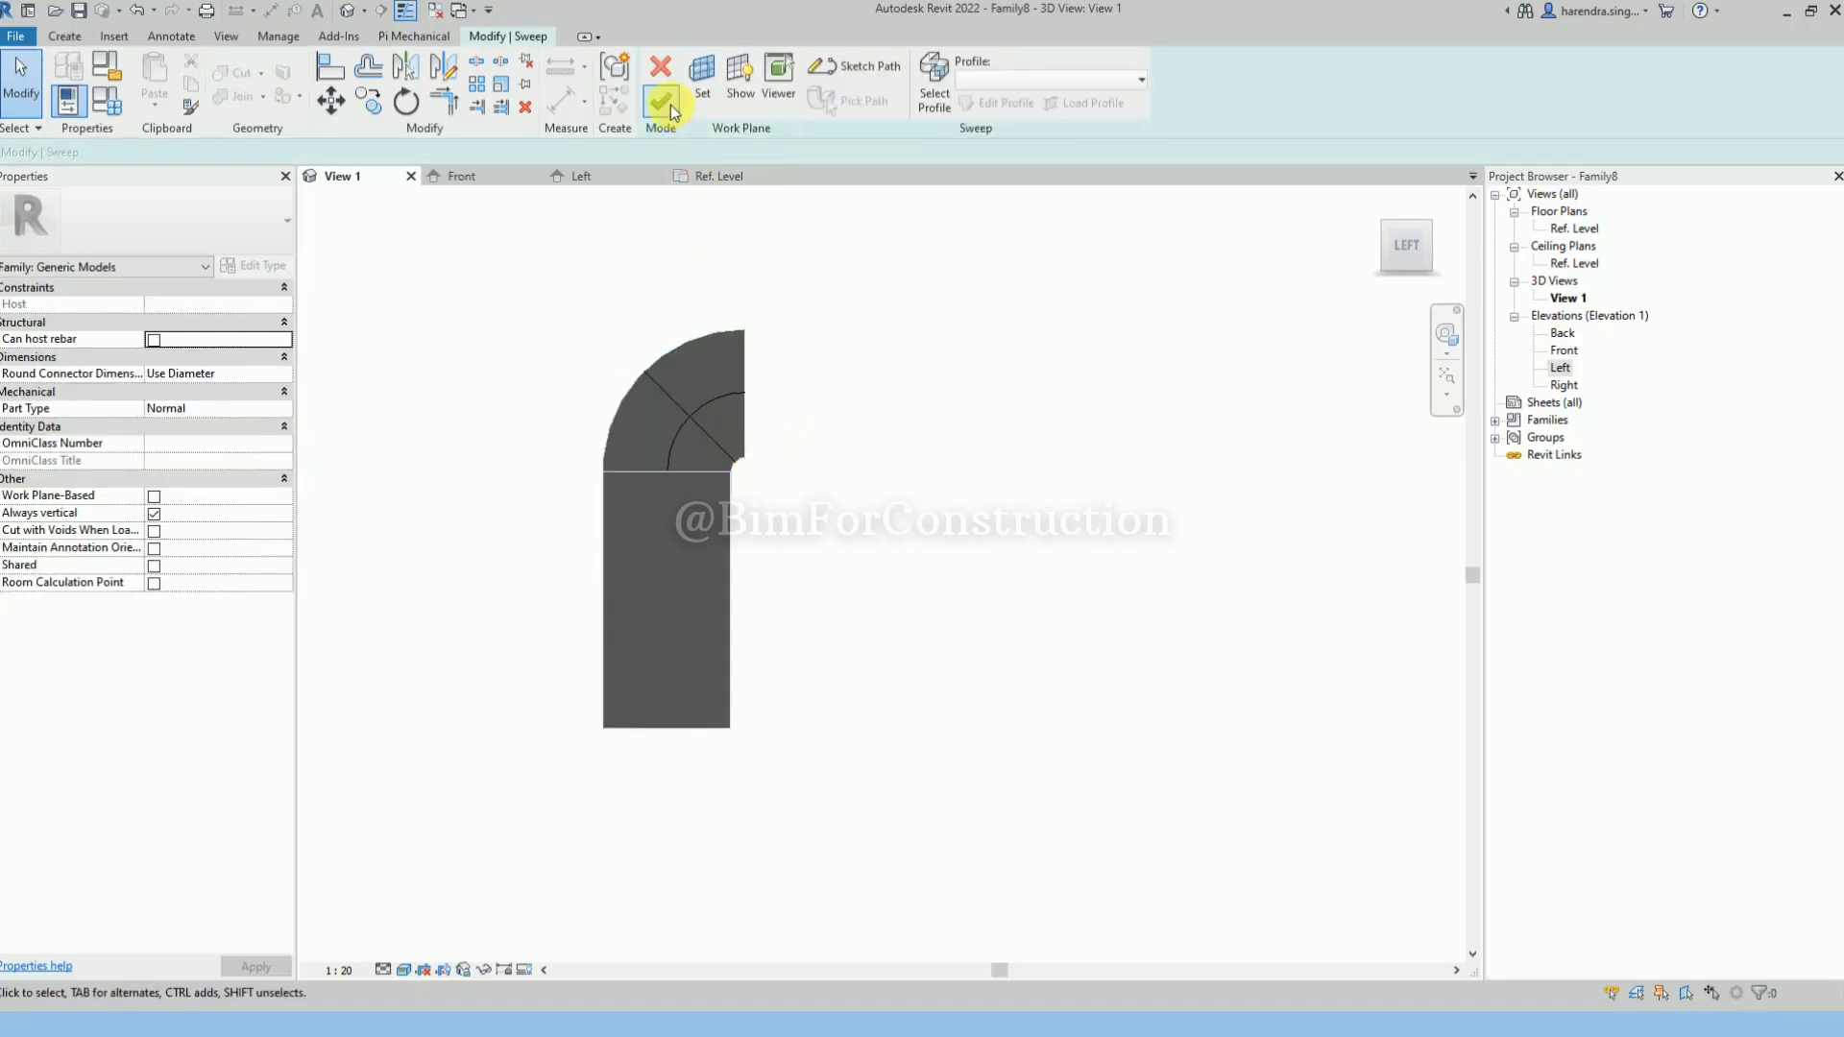
{"action": "middle_click_drag", "start_coordinate": [710, 317], "coordinate": [933, 645], "text": "shift"}
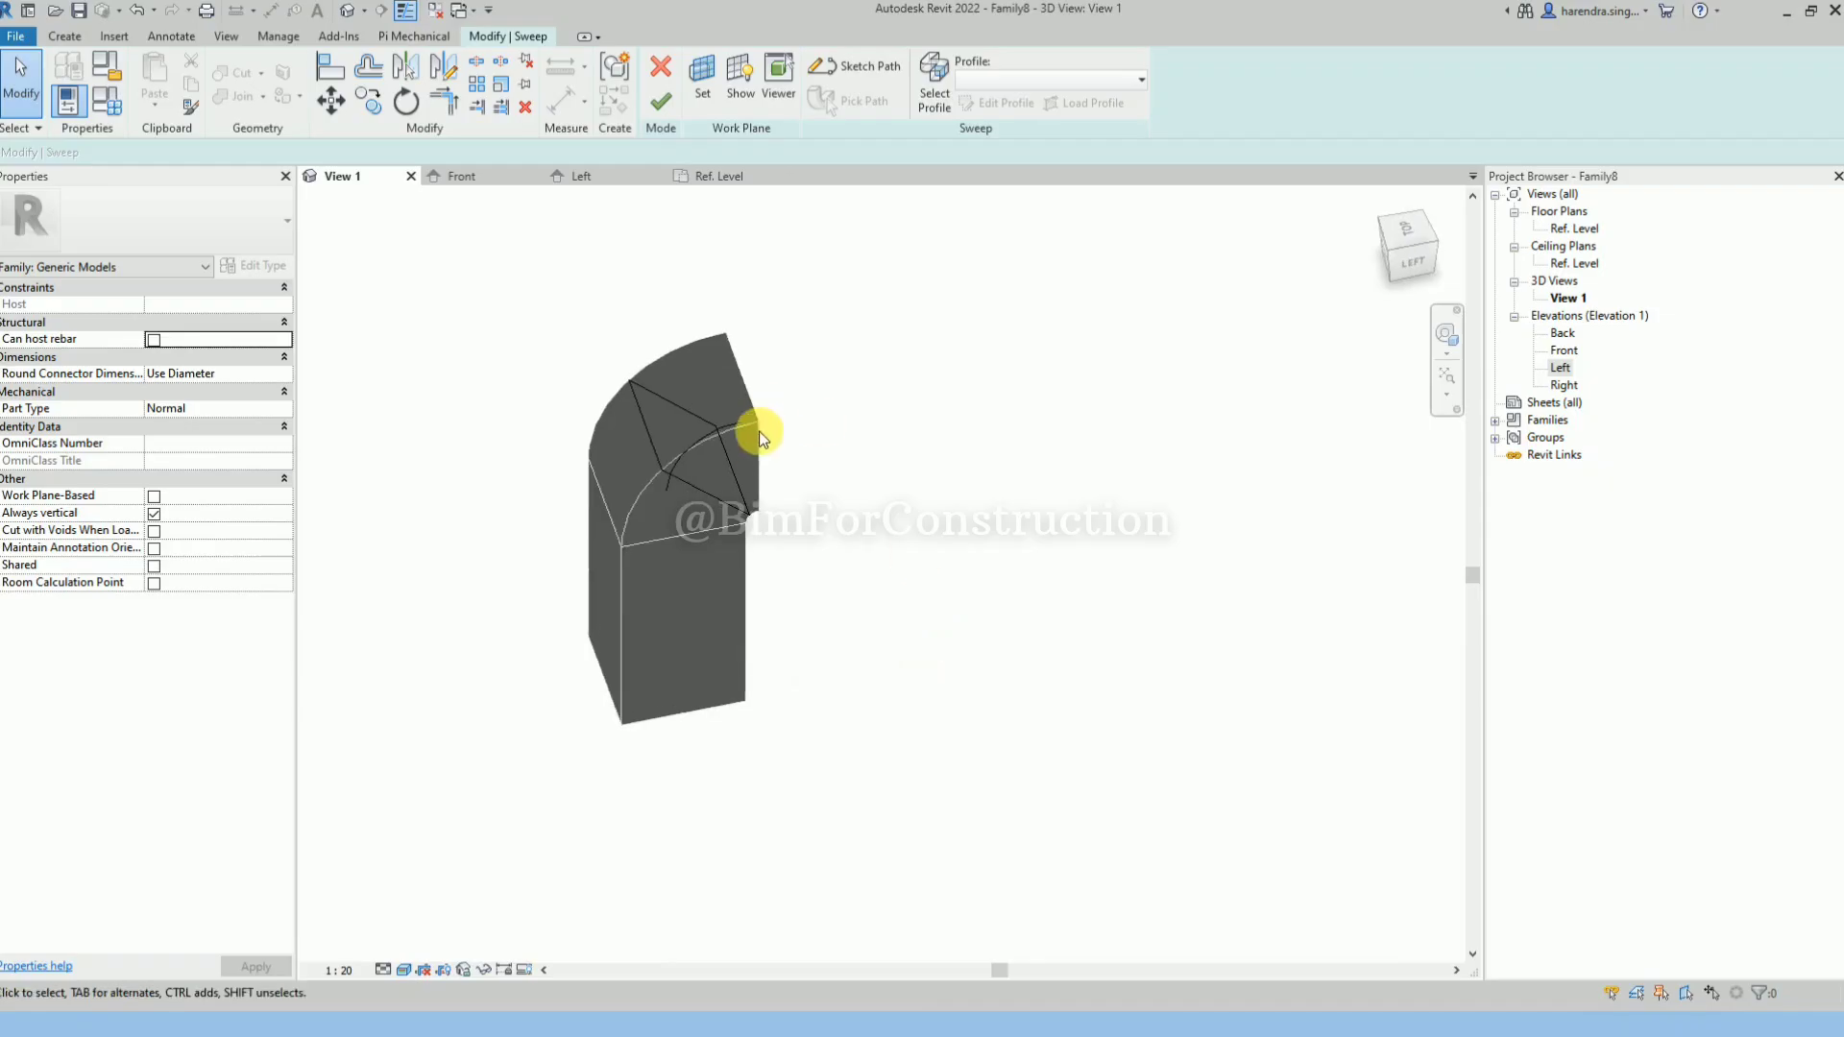
{"action": "left_click", "coordinate": [688, 459]}
{"action": "middle_click_drag", "start_coordinate": [686, 458], "coordinate": [782, 301], "text": "shift"}
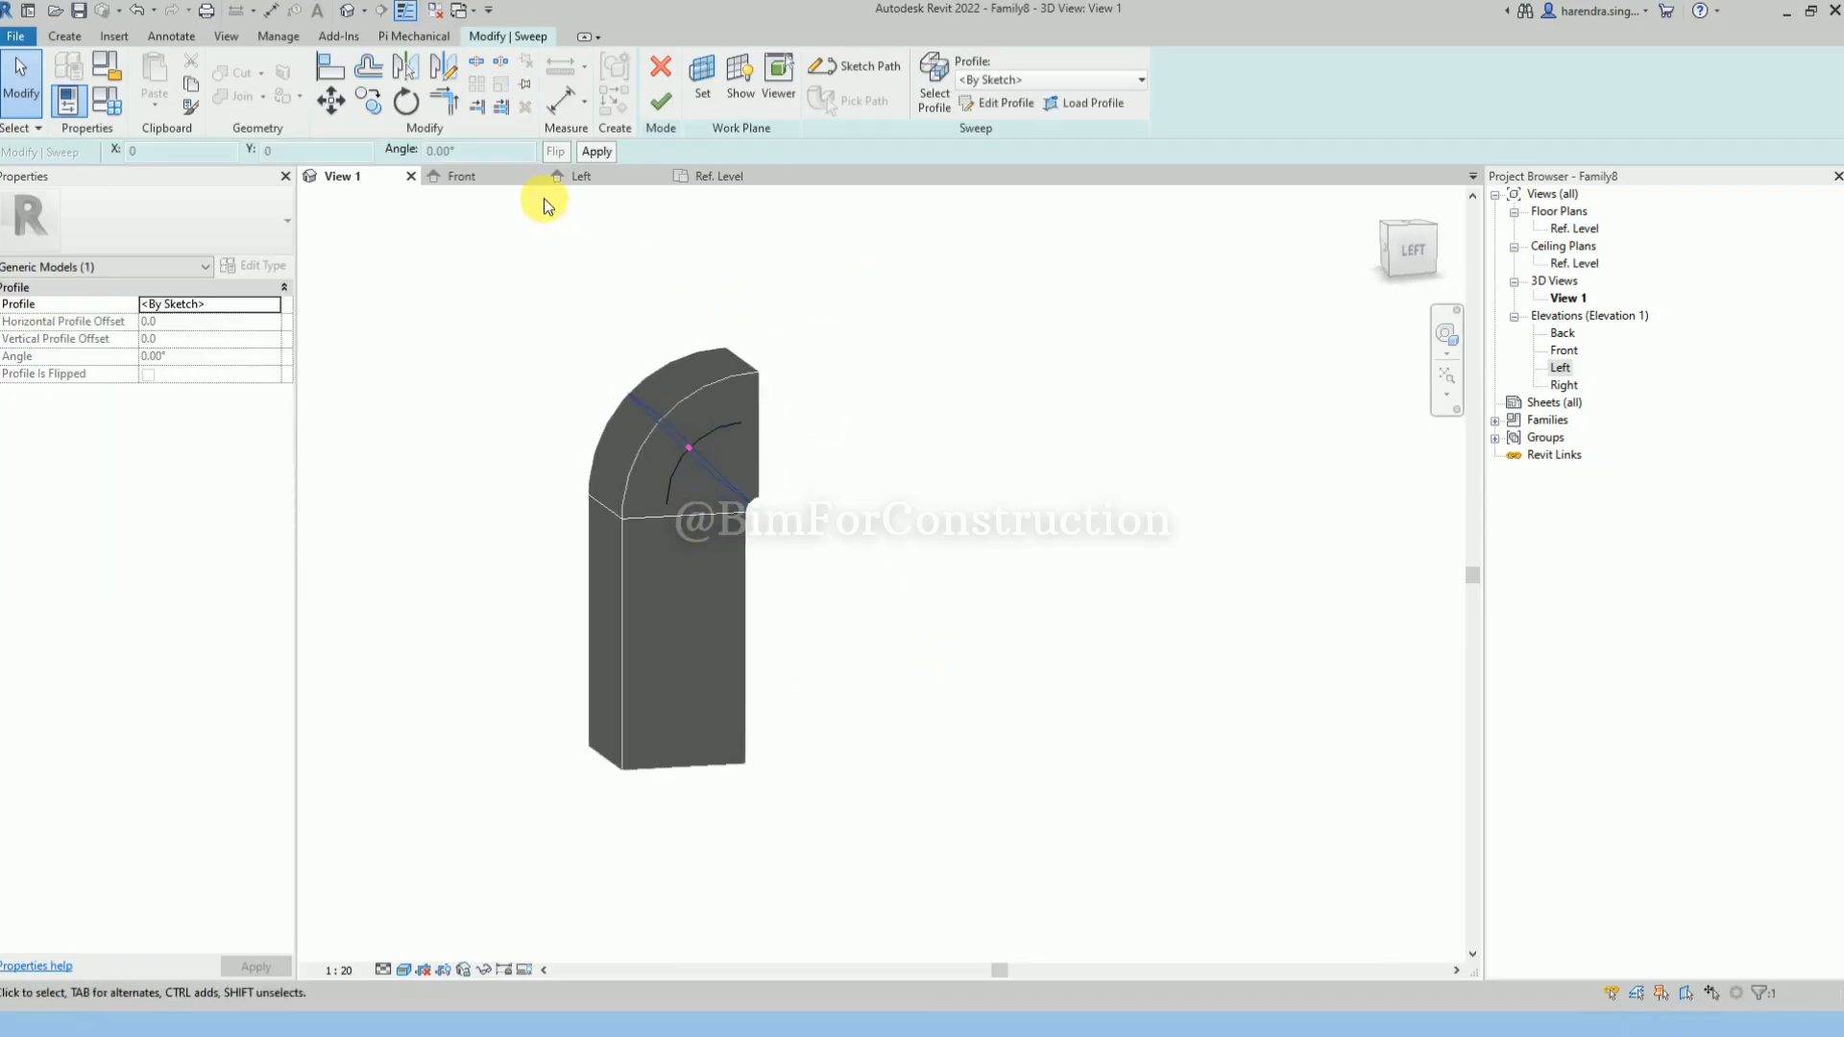
Examine the sweep's path and profile in the Front, Left, Ref. Level and 3D views.
{"action": "left_click", "coordinate": [488, 180]}
{"action": "scroll", "coordinate": [772, 651], "scroll_direction": "down", "scroll_amount": 3}
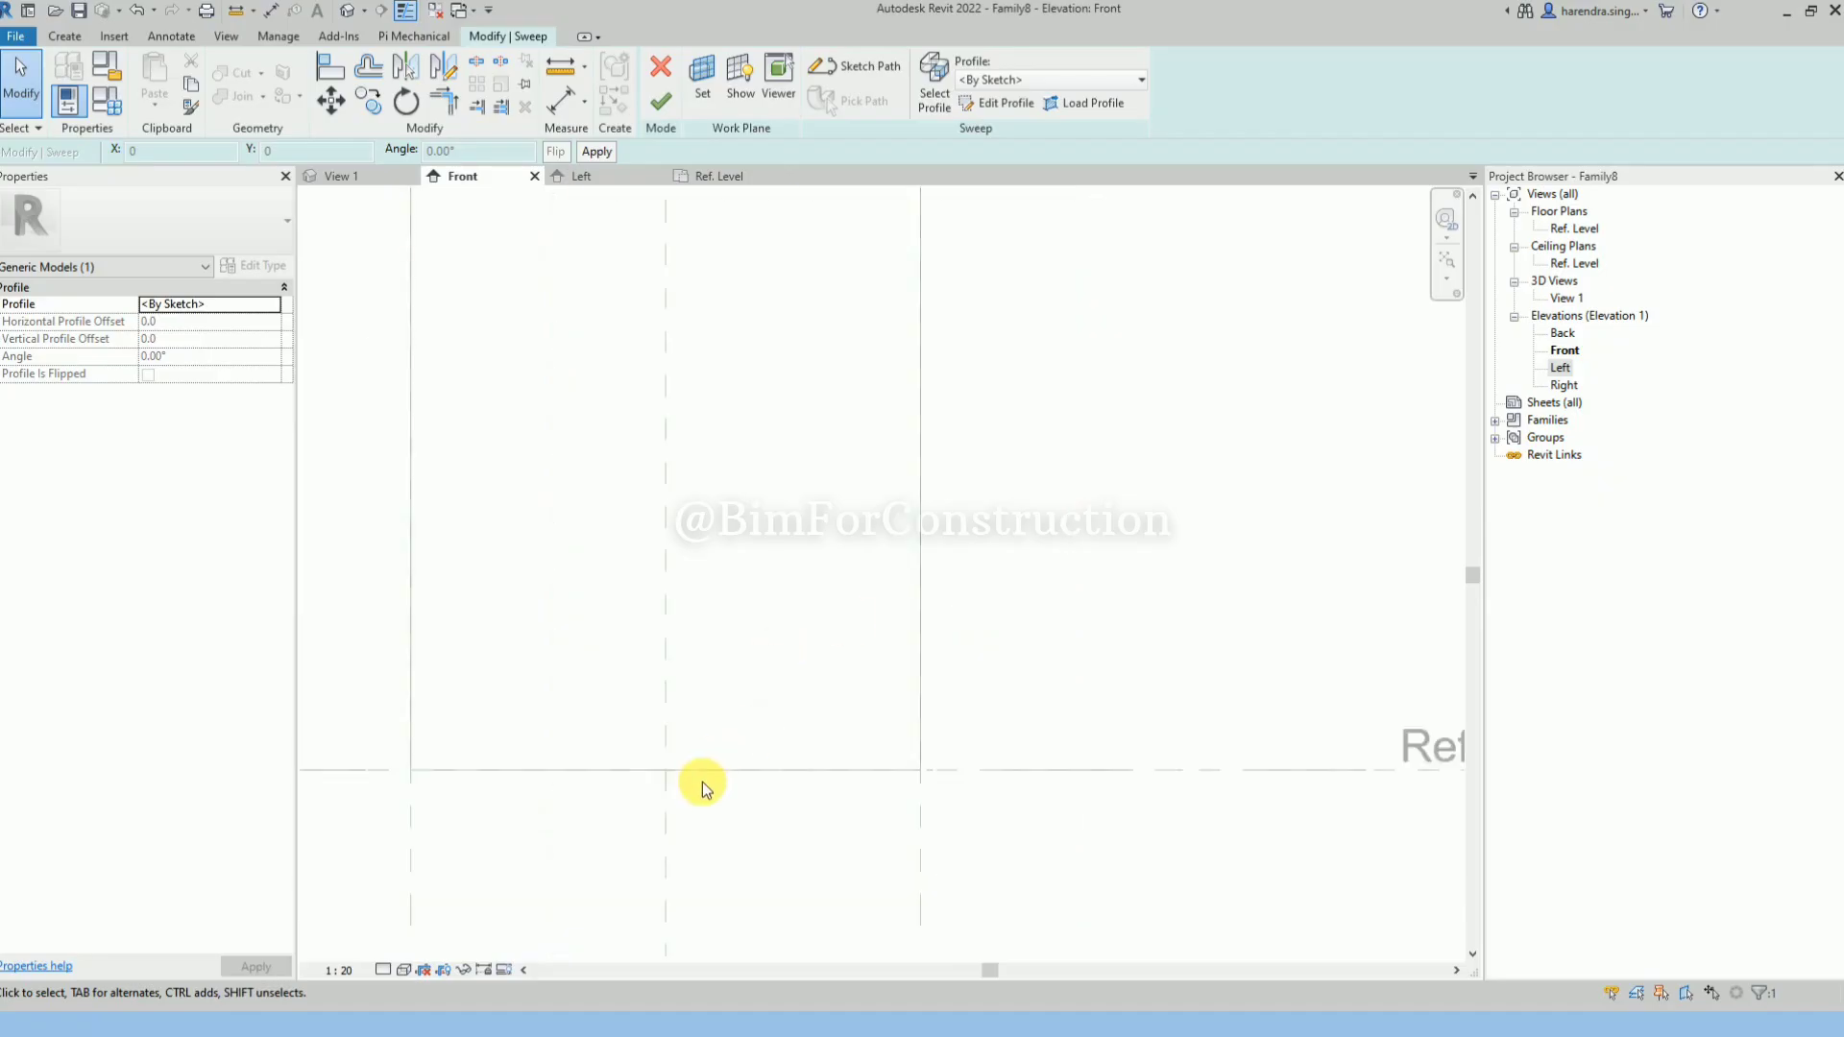
{"action": "scroll", "coordinate": [701, 782], "scroll_direction": "down", "scroll_amount": 5}
{"action": "scroll", "coordinate": [752, 528], "scroll_direction": "up", "scroll_amount": 2}
{"action": "left_click", "coordinate": [812, 542]}
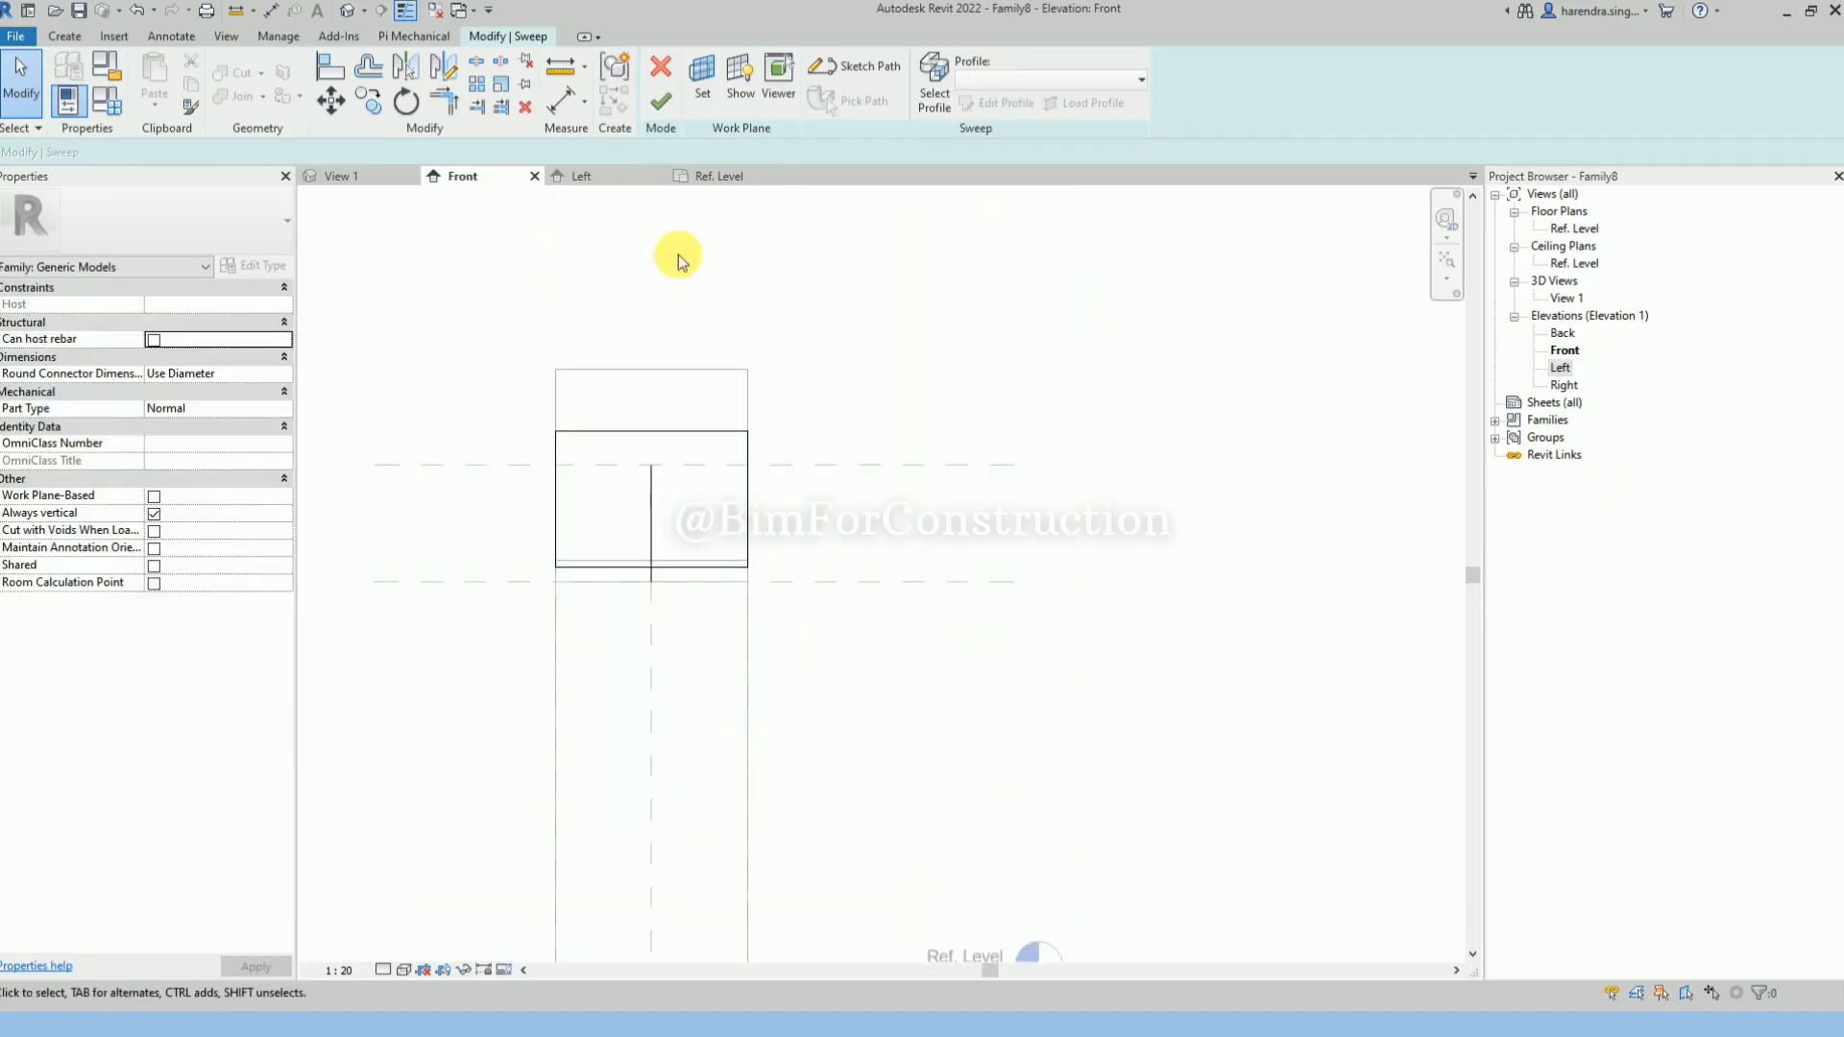
{"action": "left_click", "coordinate": [580, 176]}
{"action": "scroll", "coordinate": [832, 408], "scroll_direction": "up", "scroll_amount": 1}
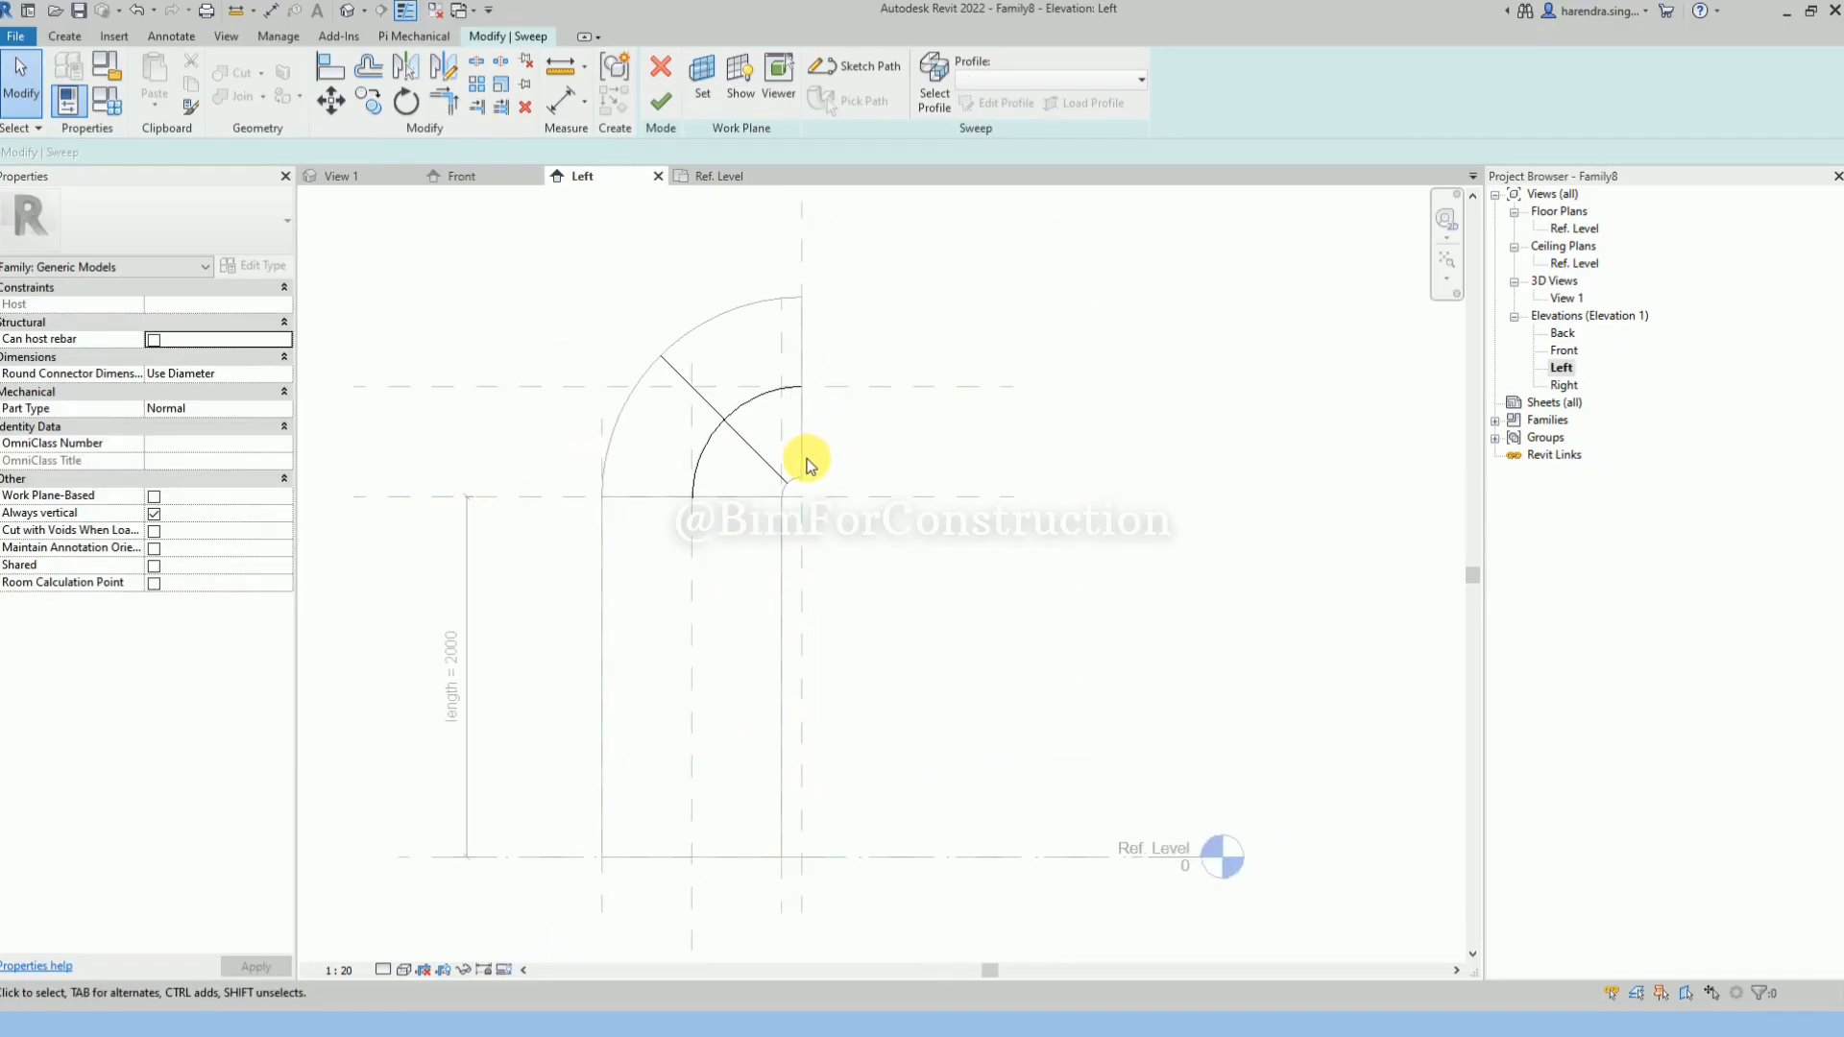
{"action": "left_click", "coordinate": [748, 411]}
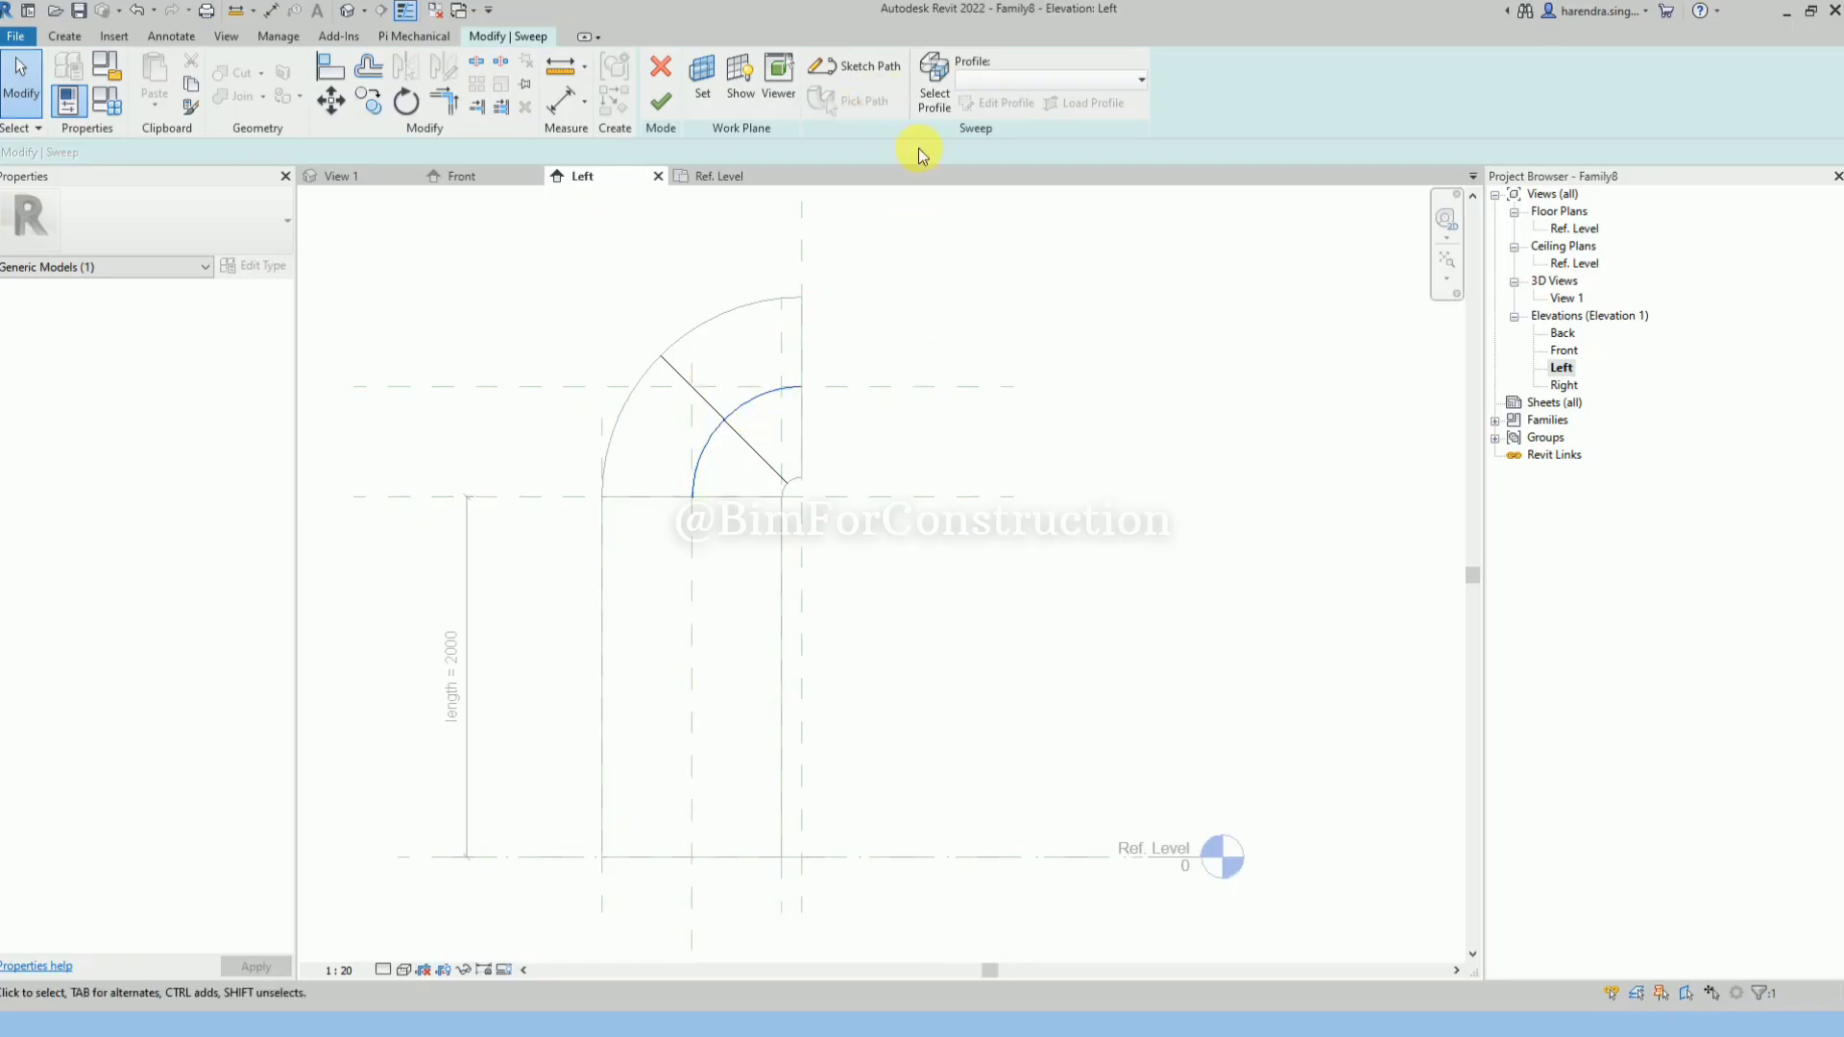
{"action": "left_click", "coordinate": [946, 89]}
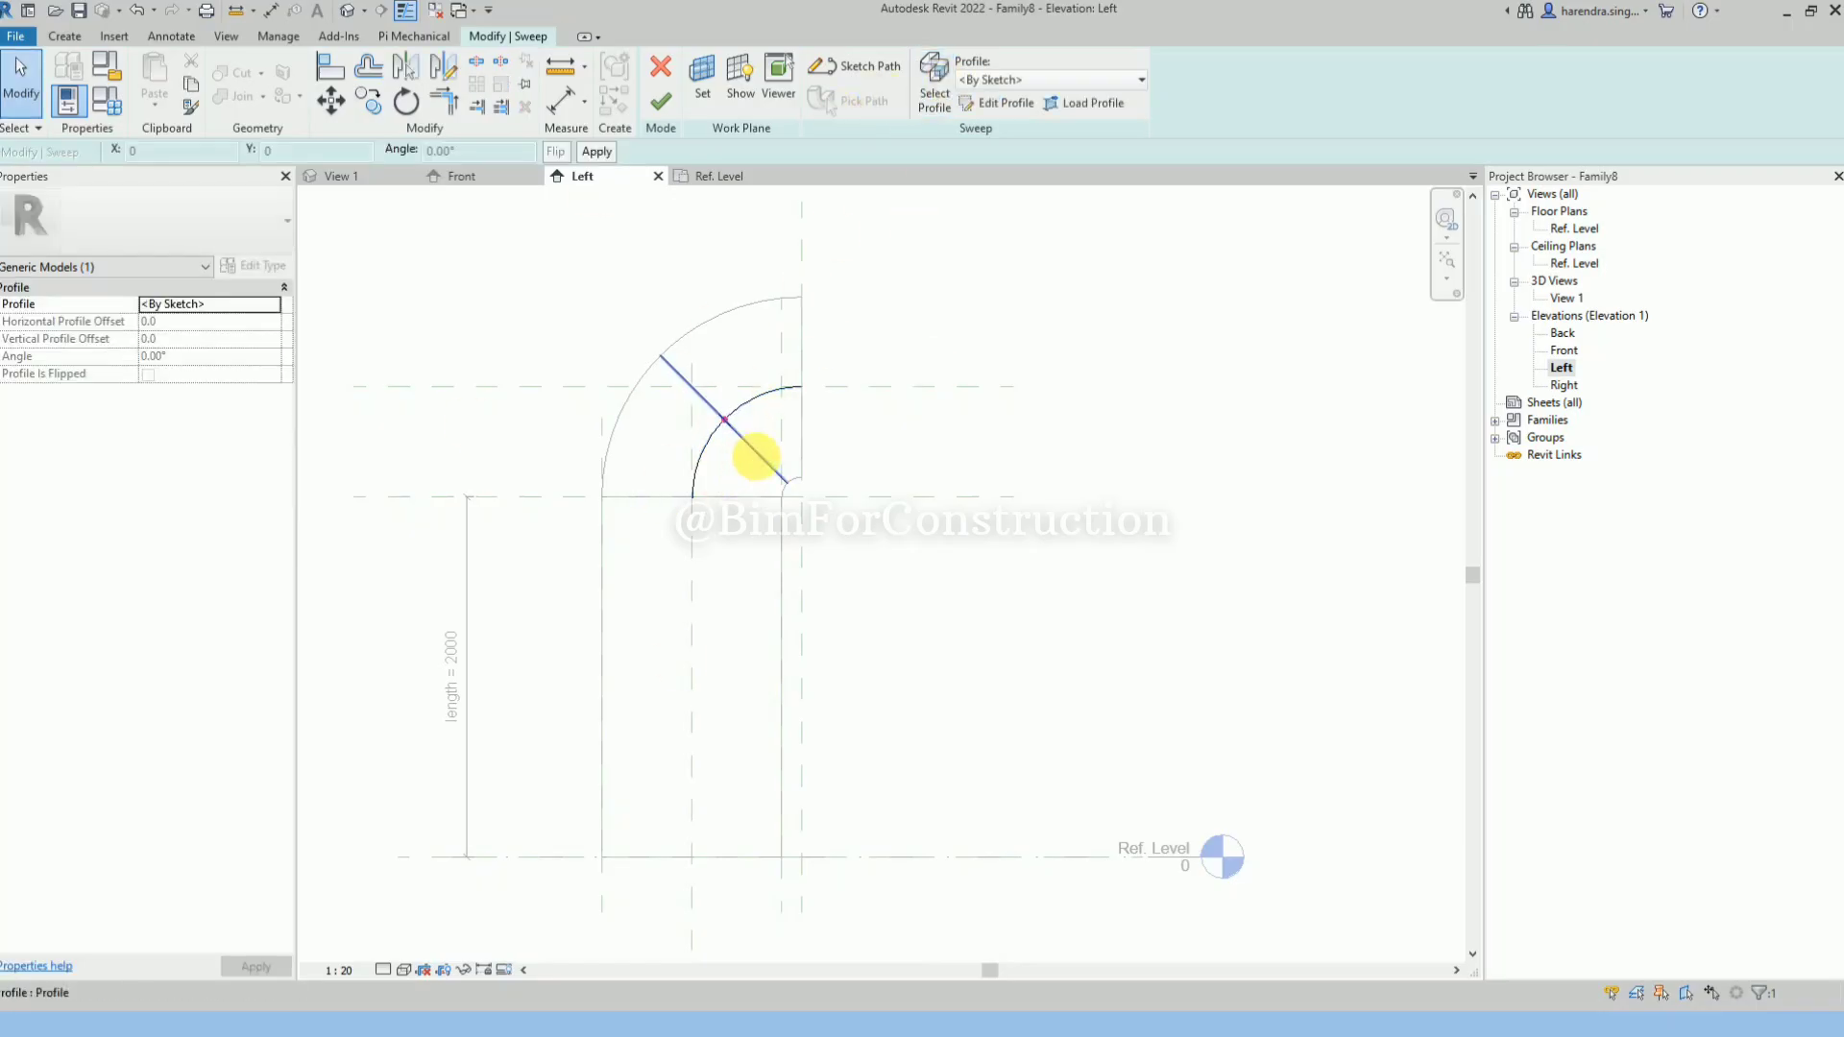
{"action": "middle_click_drag", "start_coordinate": [860, 390], "coordinate": [846, 408]}
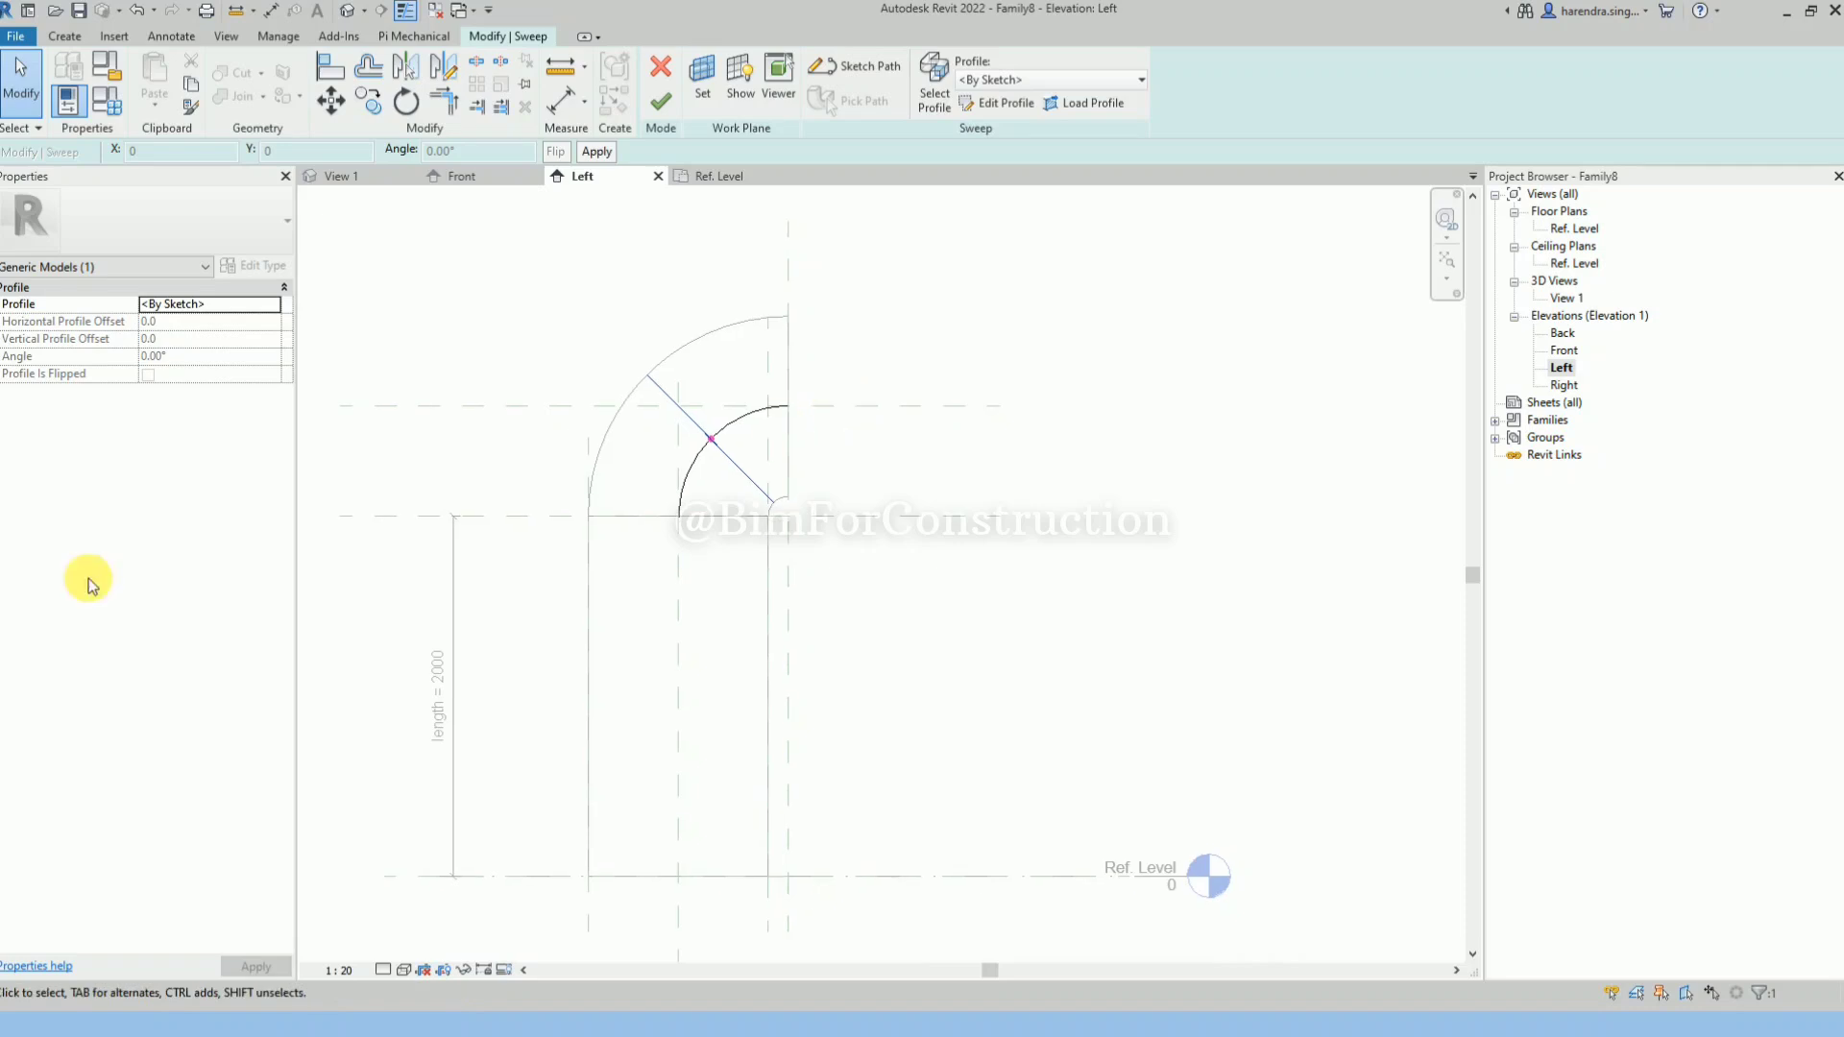
{"action": "left_click", "coordinate": [684, 182]}
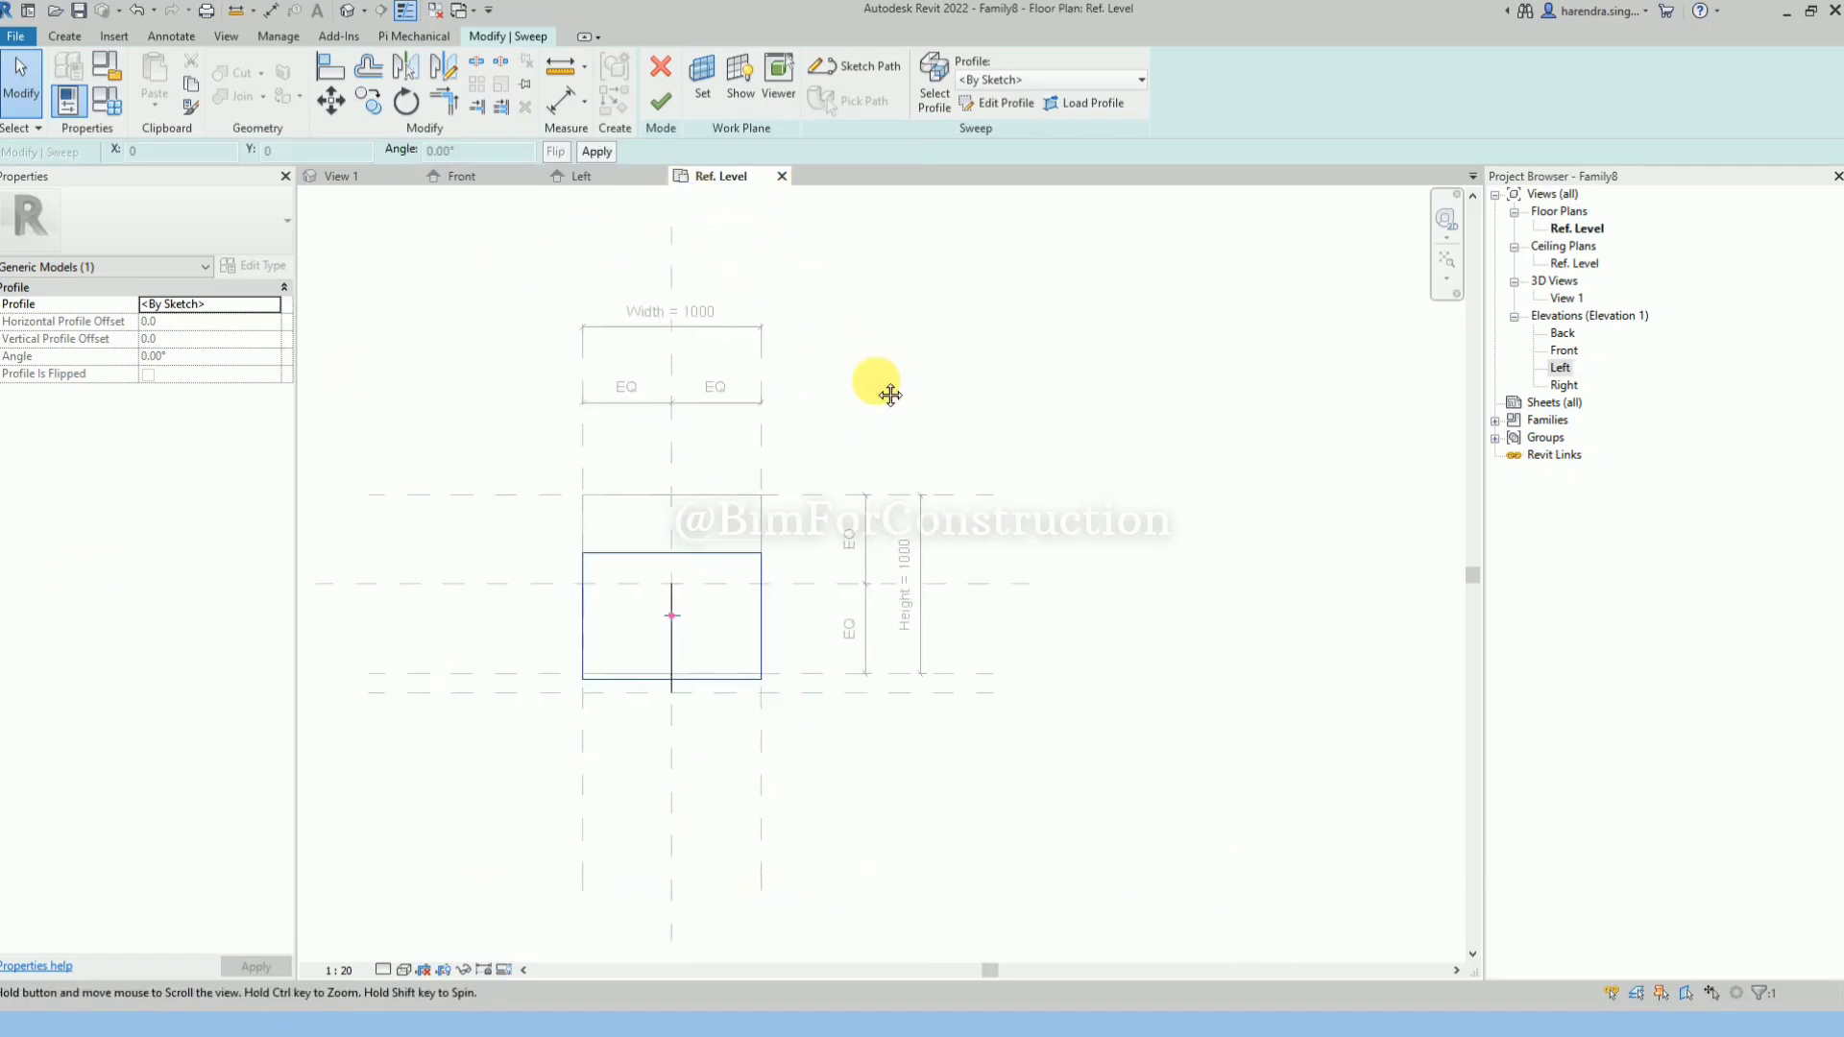
{"action": "left_click", "coordinate": [374, 184]}
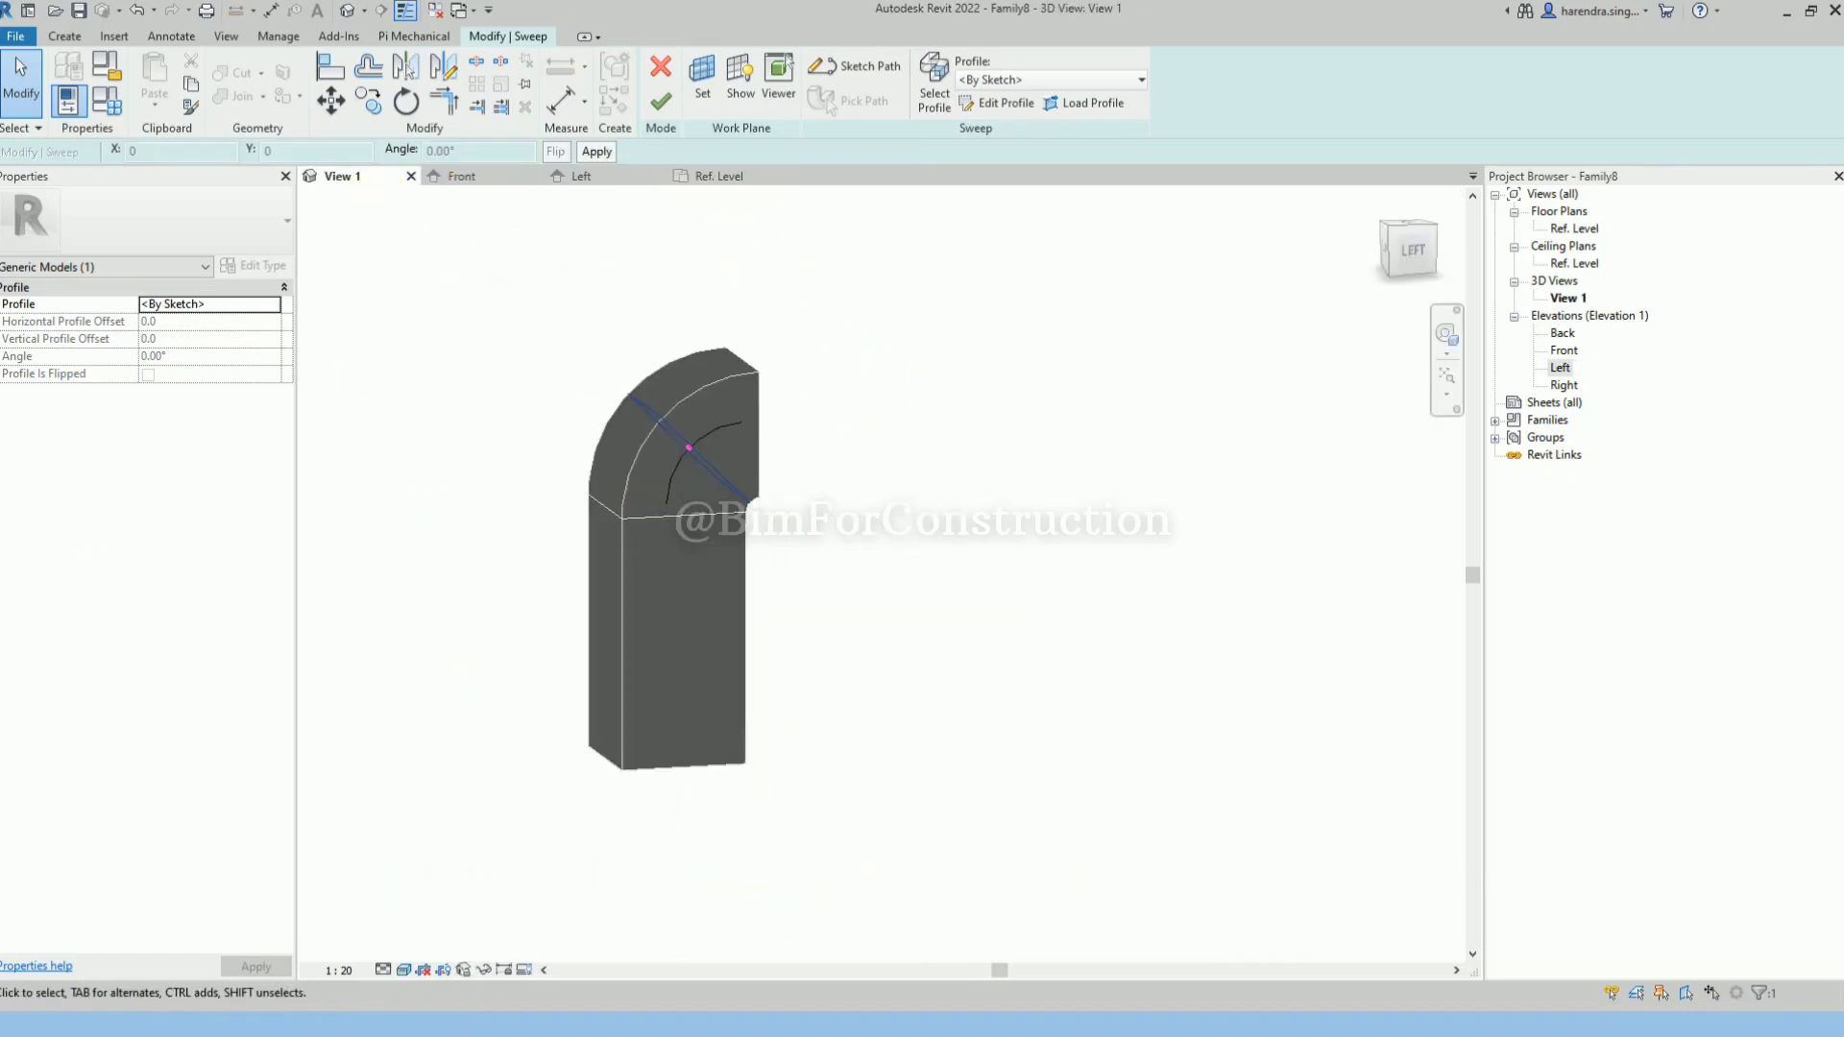
{"action": "middle_click_drag", "start_coordinate": [759, 378], "coordinate": [723, 378], "text": "shift"}
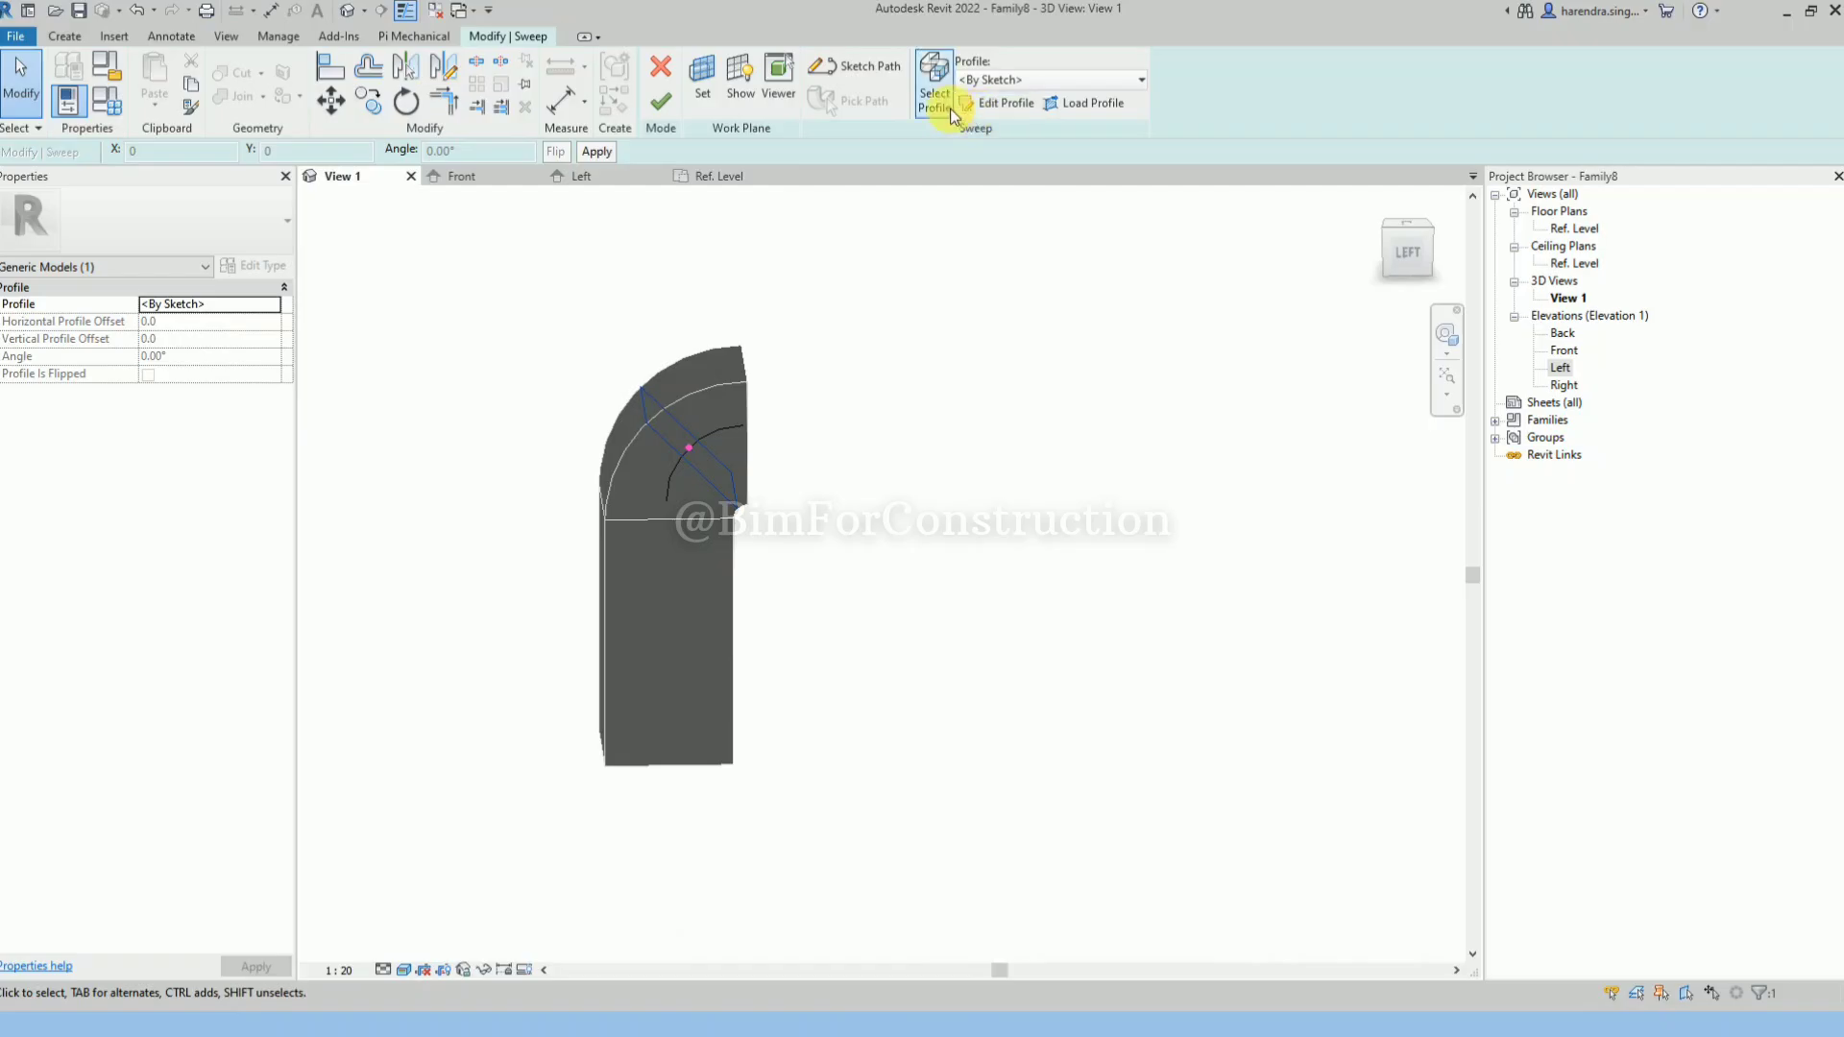
Open the rectangular profile sketch, inspect its edges and labelled dimensions, and exit the sketch.
{"action": "left_click", "coordinate": [995, 104]}
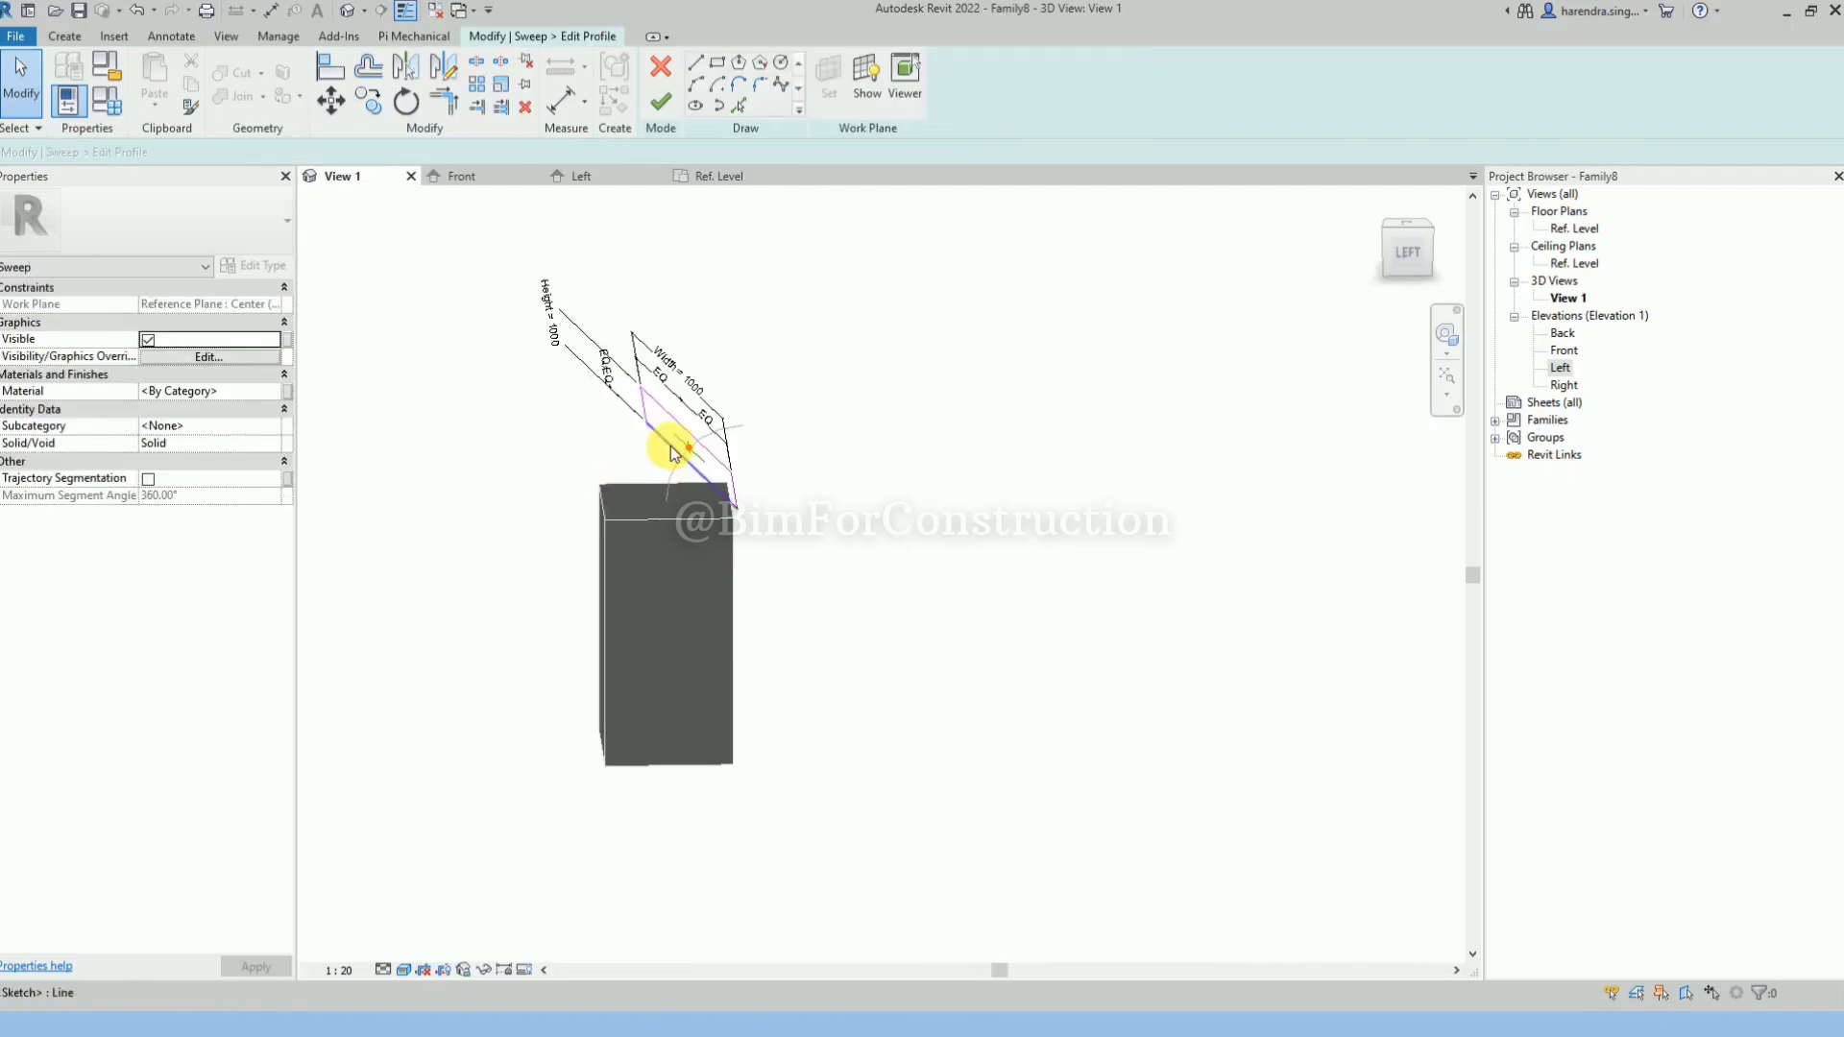
{"action": "left_click", "coordinate": [673, 453]}
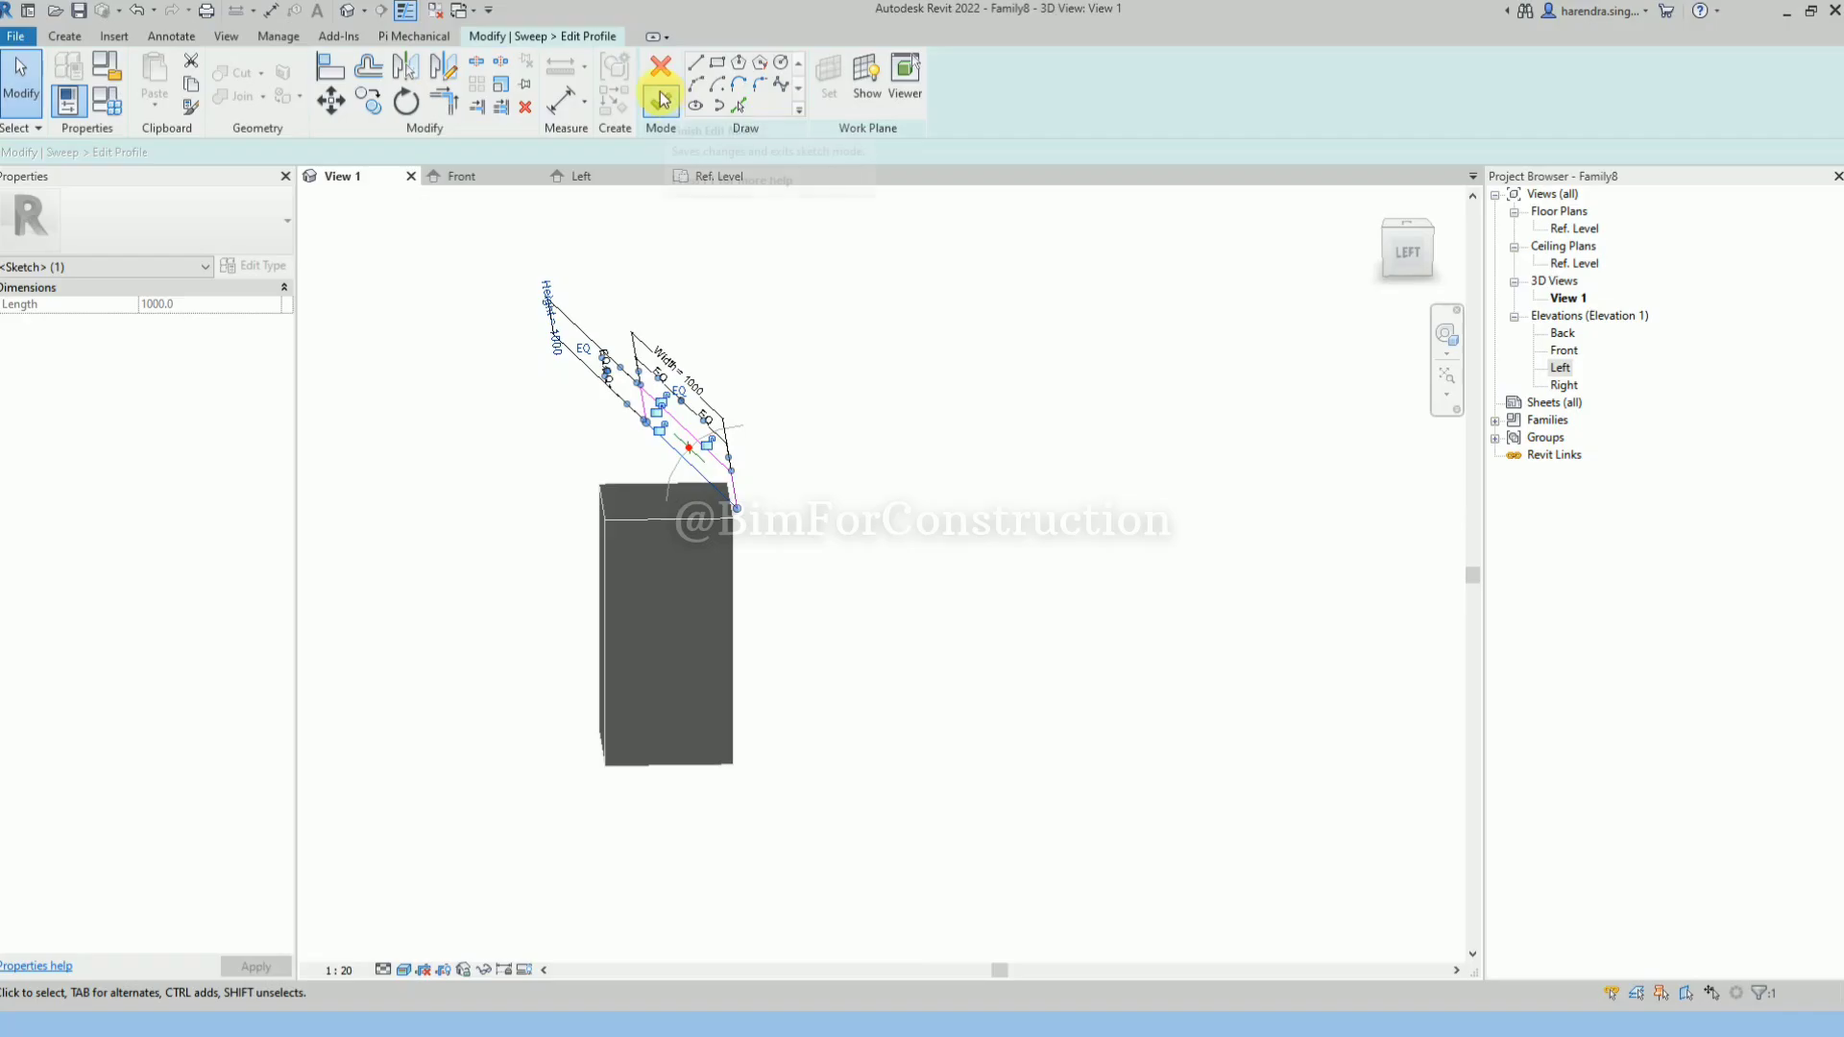
{"action": "left_click", "coordinate": [960, 361]}
{"action": "middle_click_drag", "start_coordinate": [970, 329], "coordinate": [712, 192], "text": "shift"}
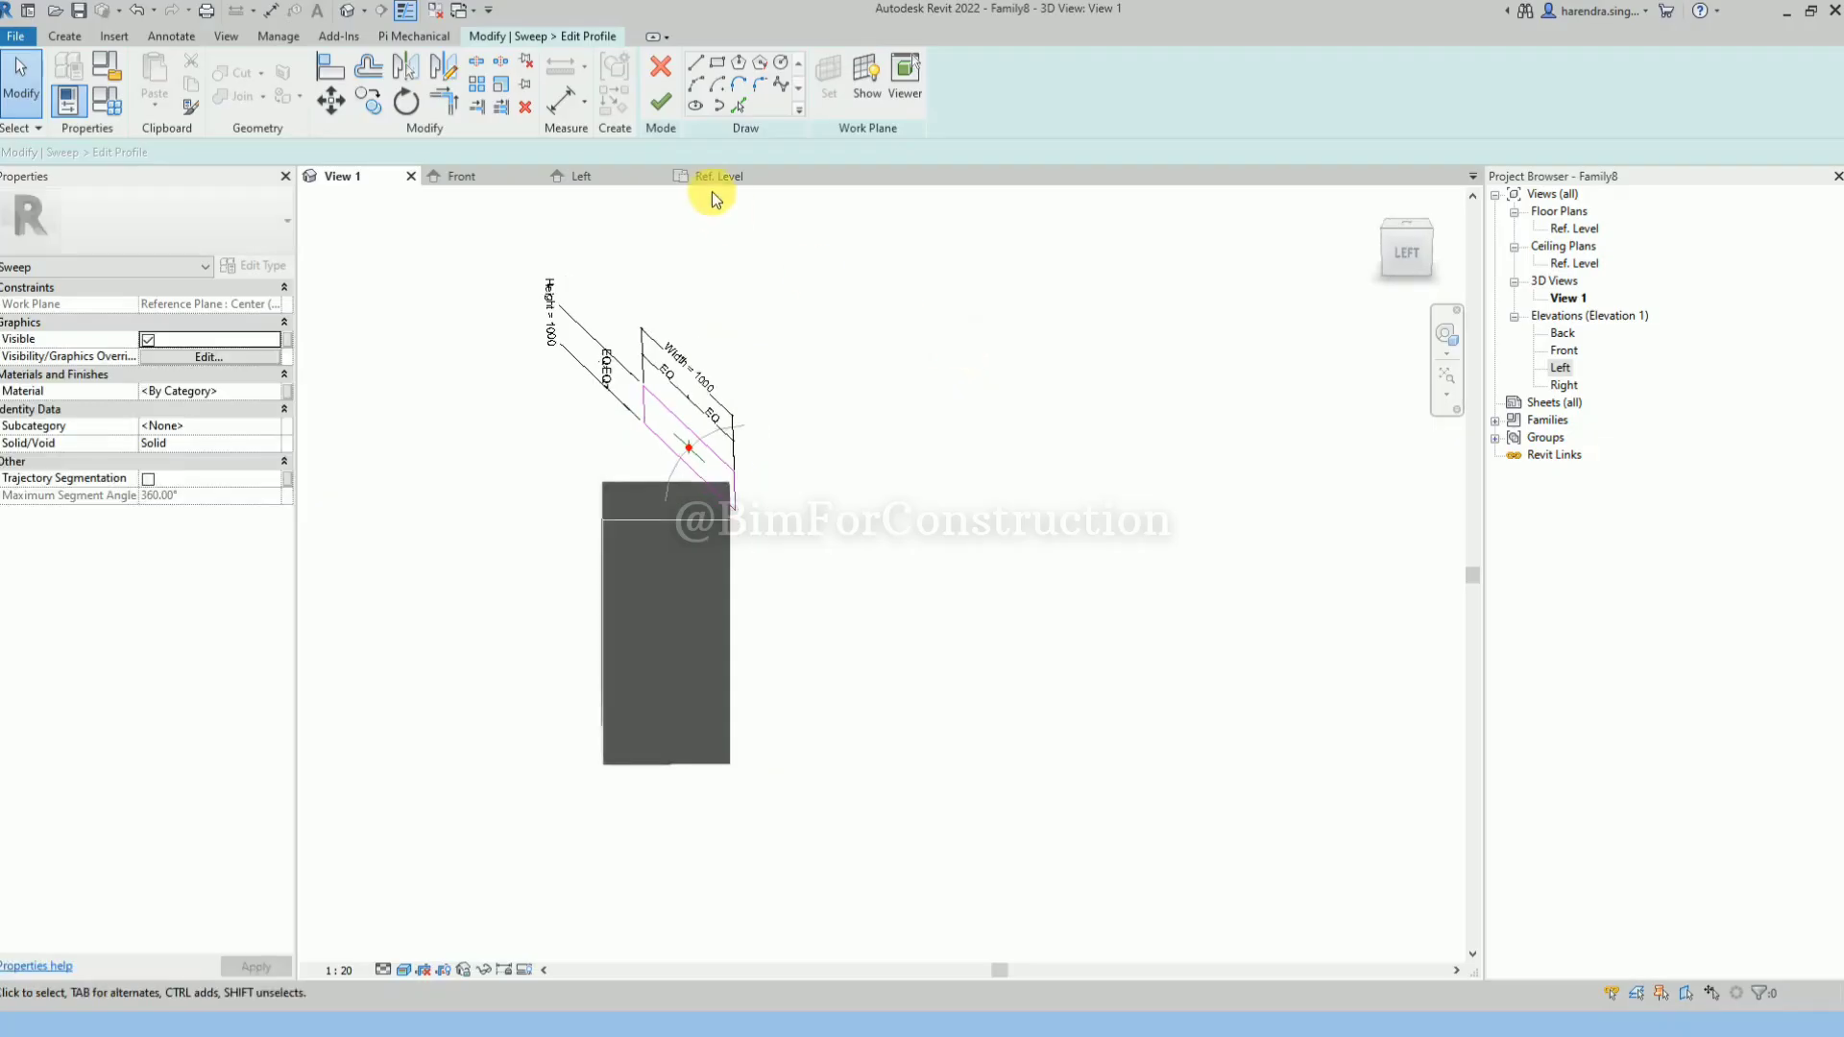
{"action": "left_click", "coordinate": [668, 113]}
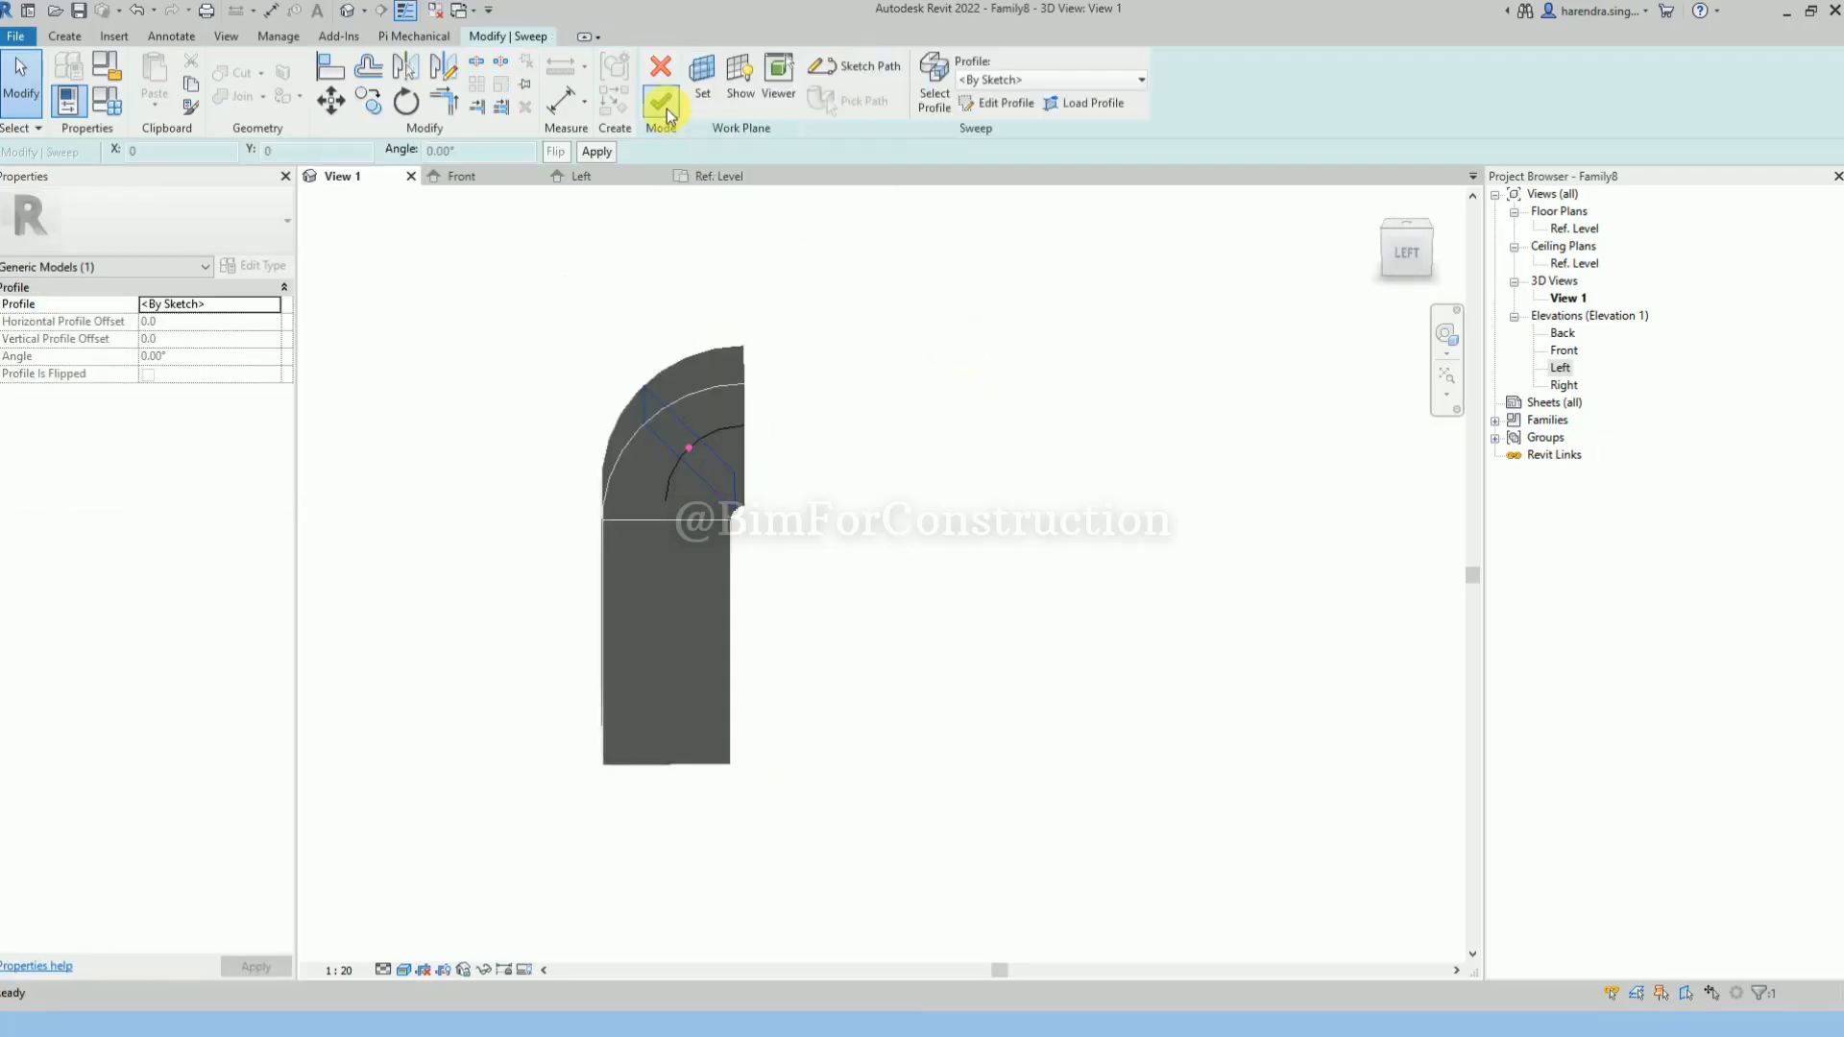
{"action": "middle_click_drag", "start_coordinate": [915, 571], "coordinate": [788, 495], "text": "shift"}
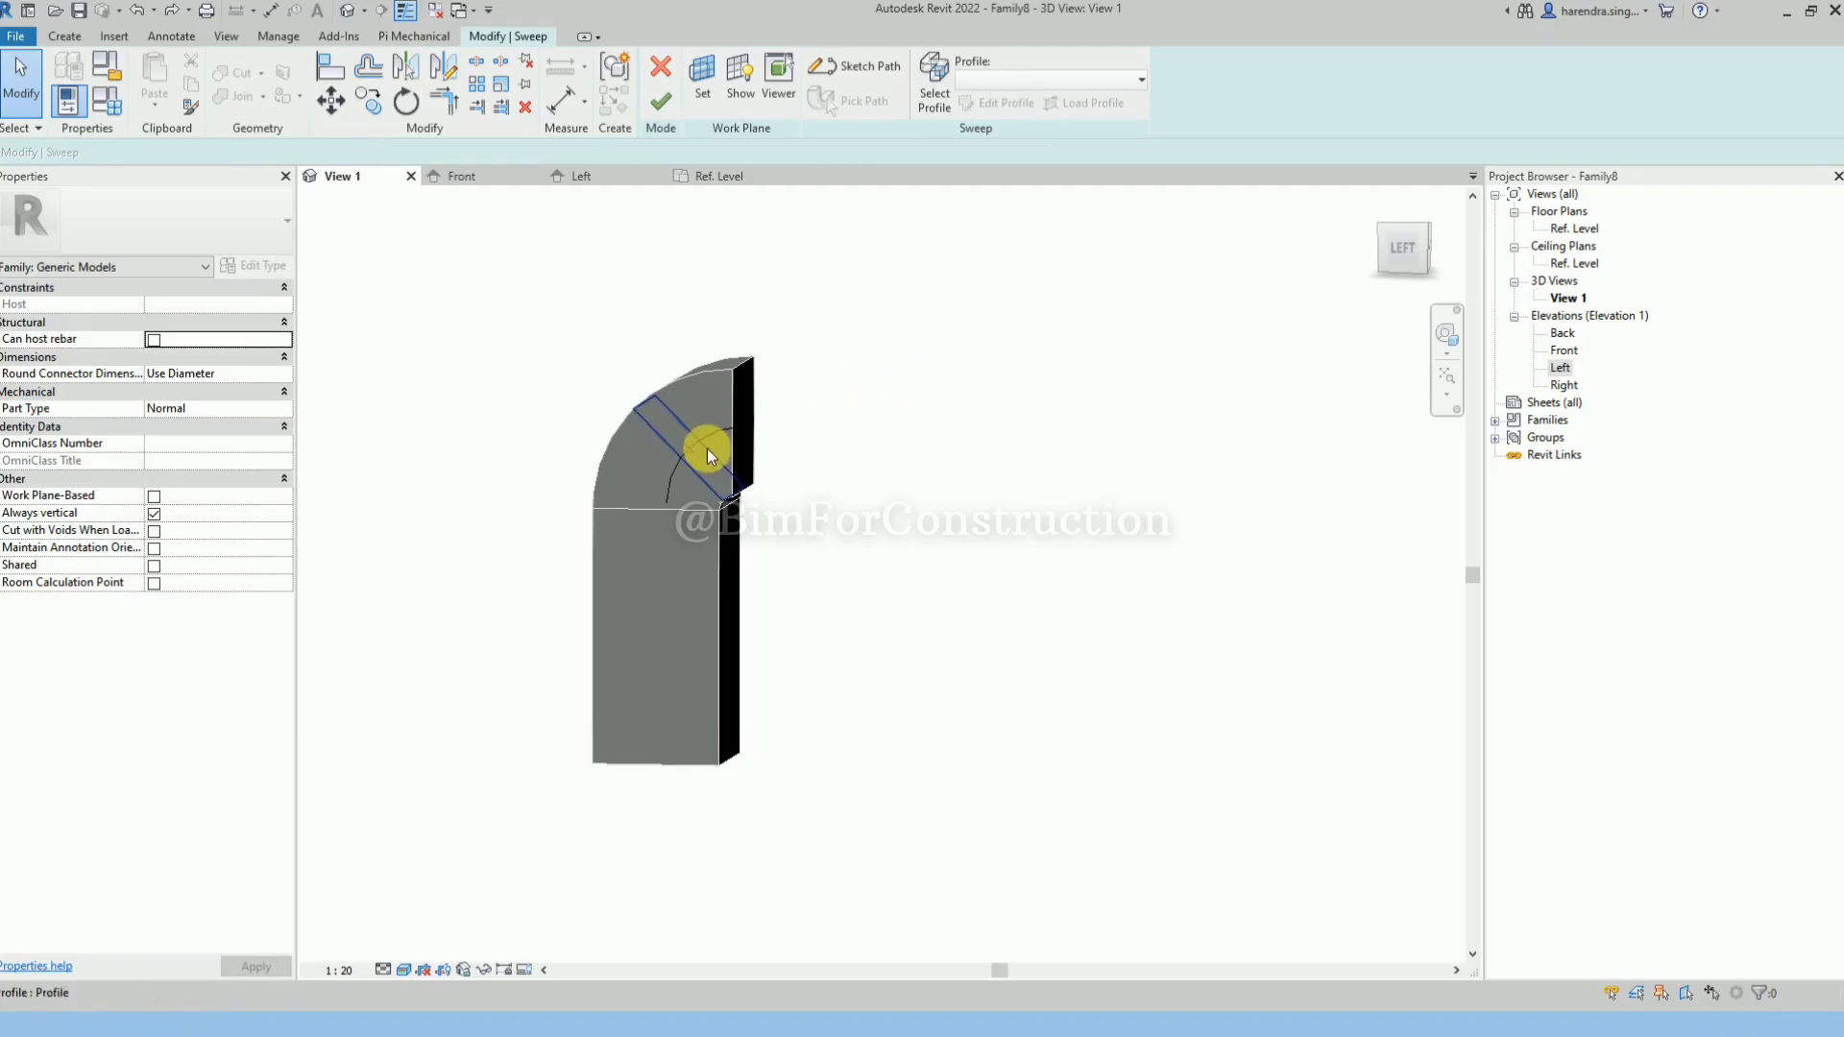
Open the sweep's profile sketch again and delete the whole rectangular loop with its dimensions.
{"action": "left_click", "coordinate": [934, 72]}
{"action": "left_click", "coordinate": [999, 103]}
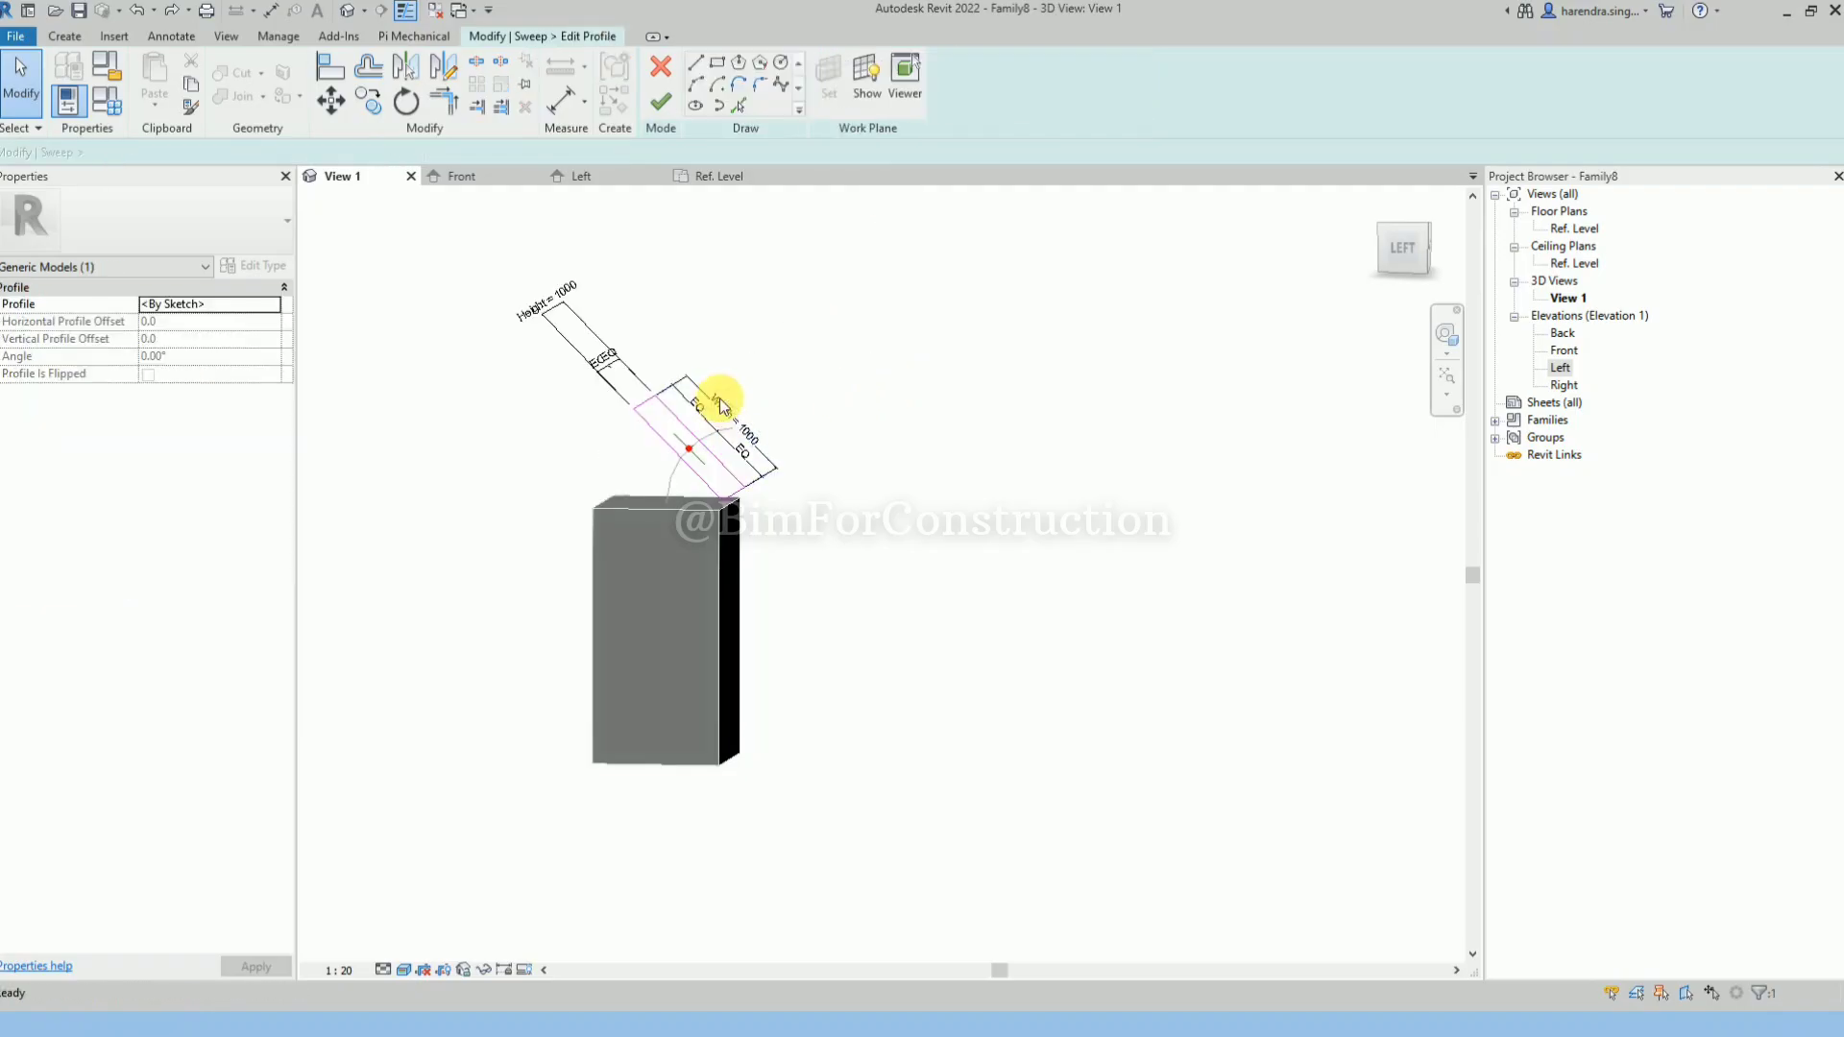
{"action": "mouse_move", "coordinate": [722, 408]}
{"action": "middle_mouse_down", "text": "shift"}
{"action": "mouse_move", "coordinate": [691, 400]}
{"action": "mouse_move", "coordinate": [642, 455]}
{"action": "middle_mouse_up", "text": "shift"}
{"action": "left_click", "coordinate": [640, 453]}
{"action": "key", "text": "Tab"}
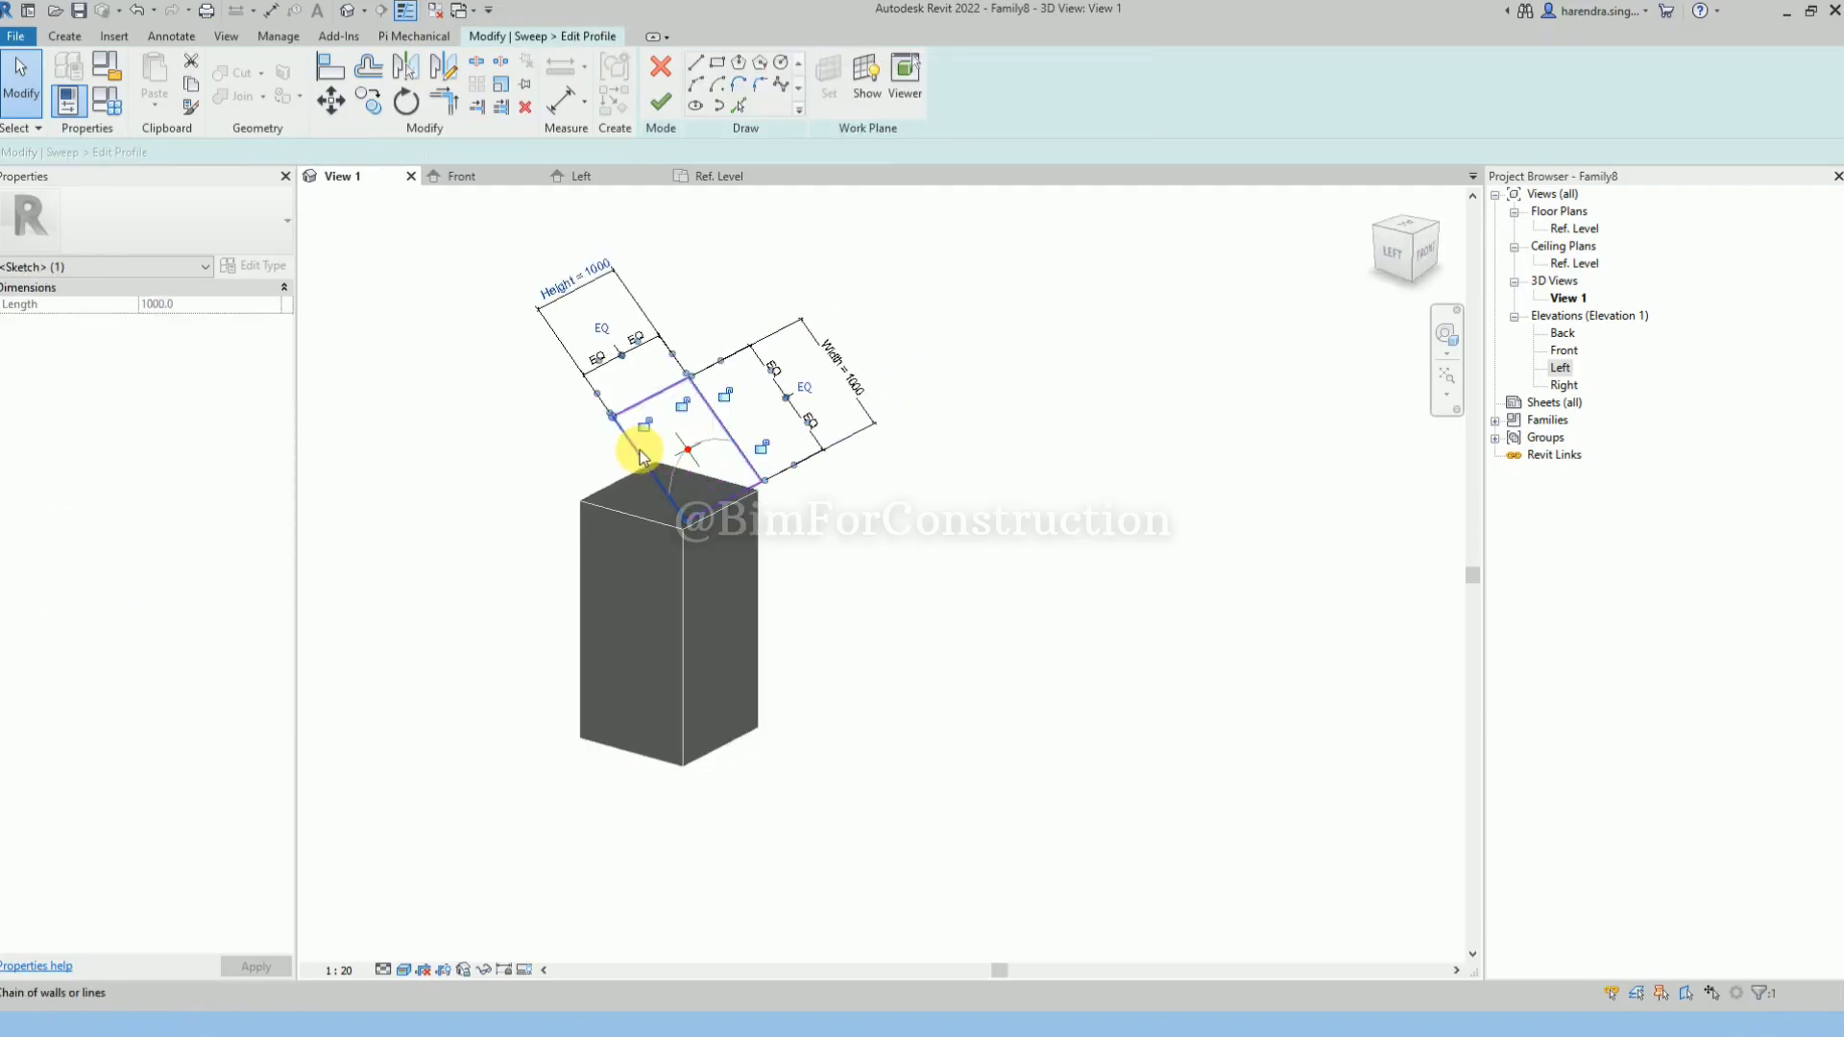
{"action": "left_click", "coordinate": [640, 453]}
{"action": "key", "text": "Delete"}
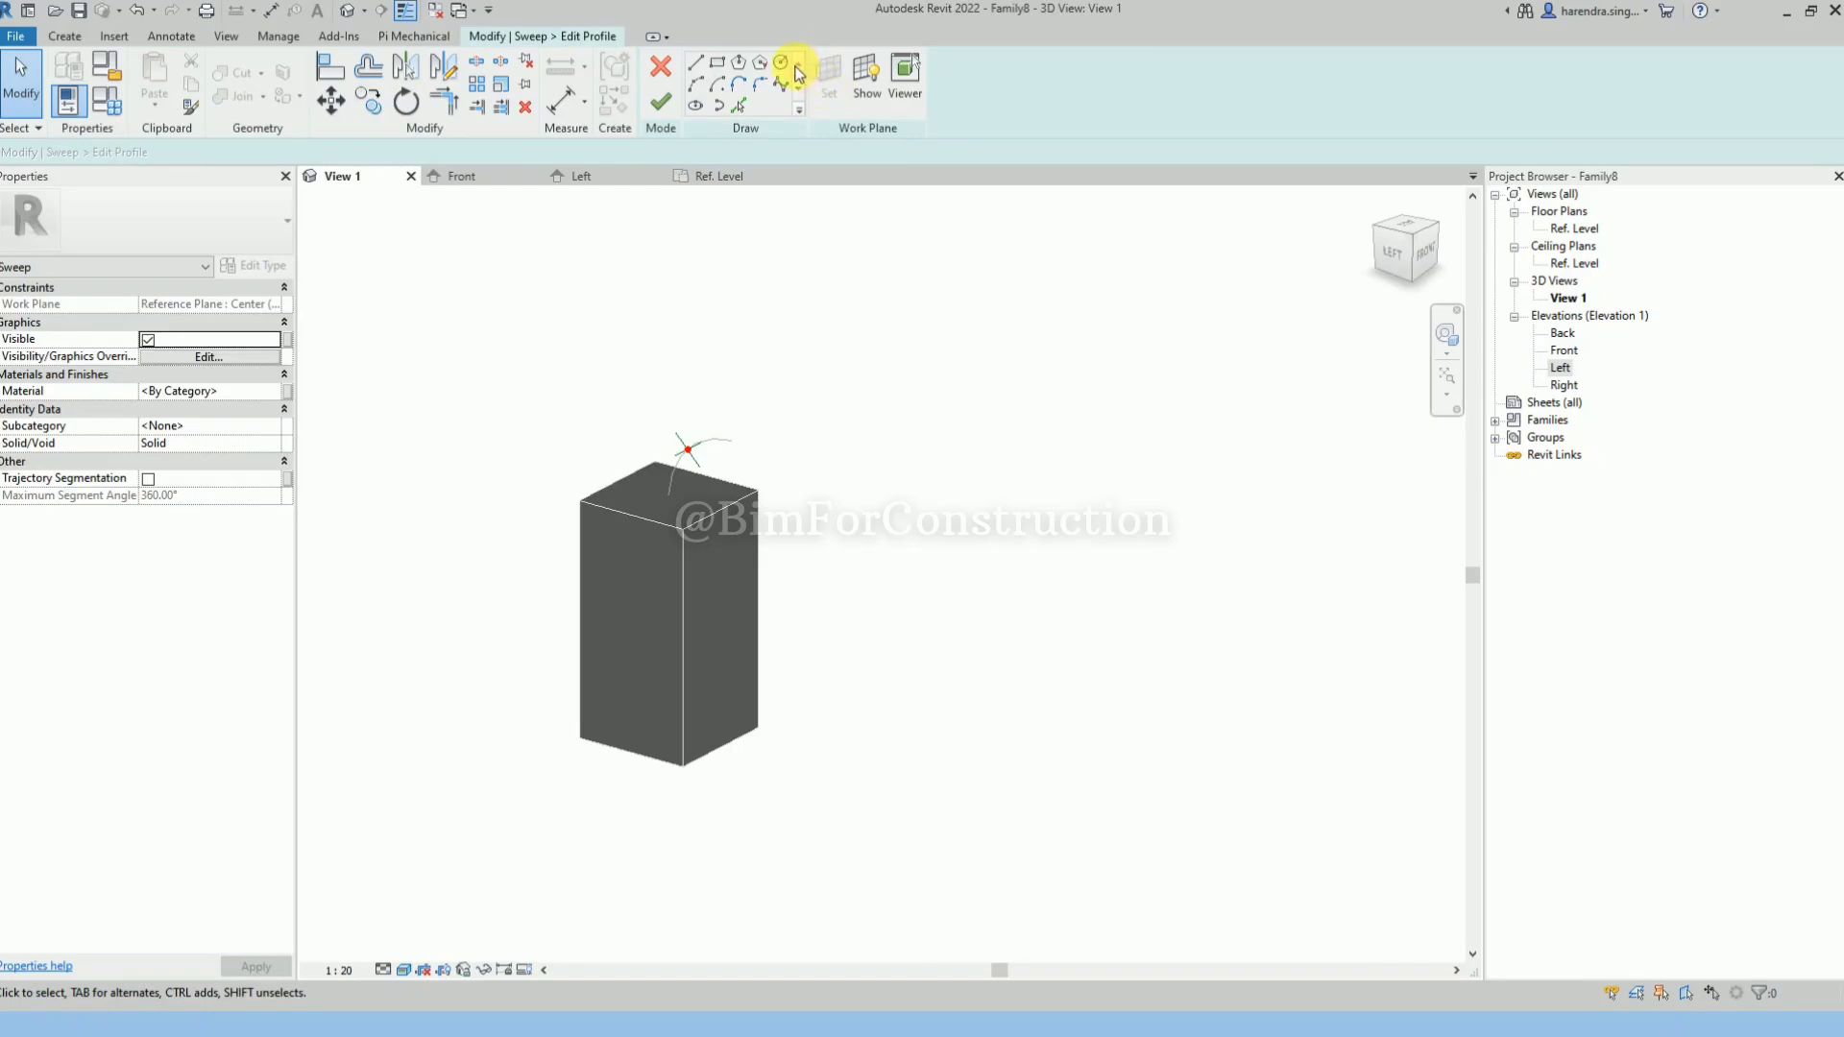
Draw a circular profile centred on the path's profile point, and finish both the profile sketch and the sweep.
{"action": "left_click", "coordinate": [783, 65]}
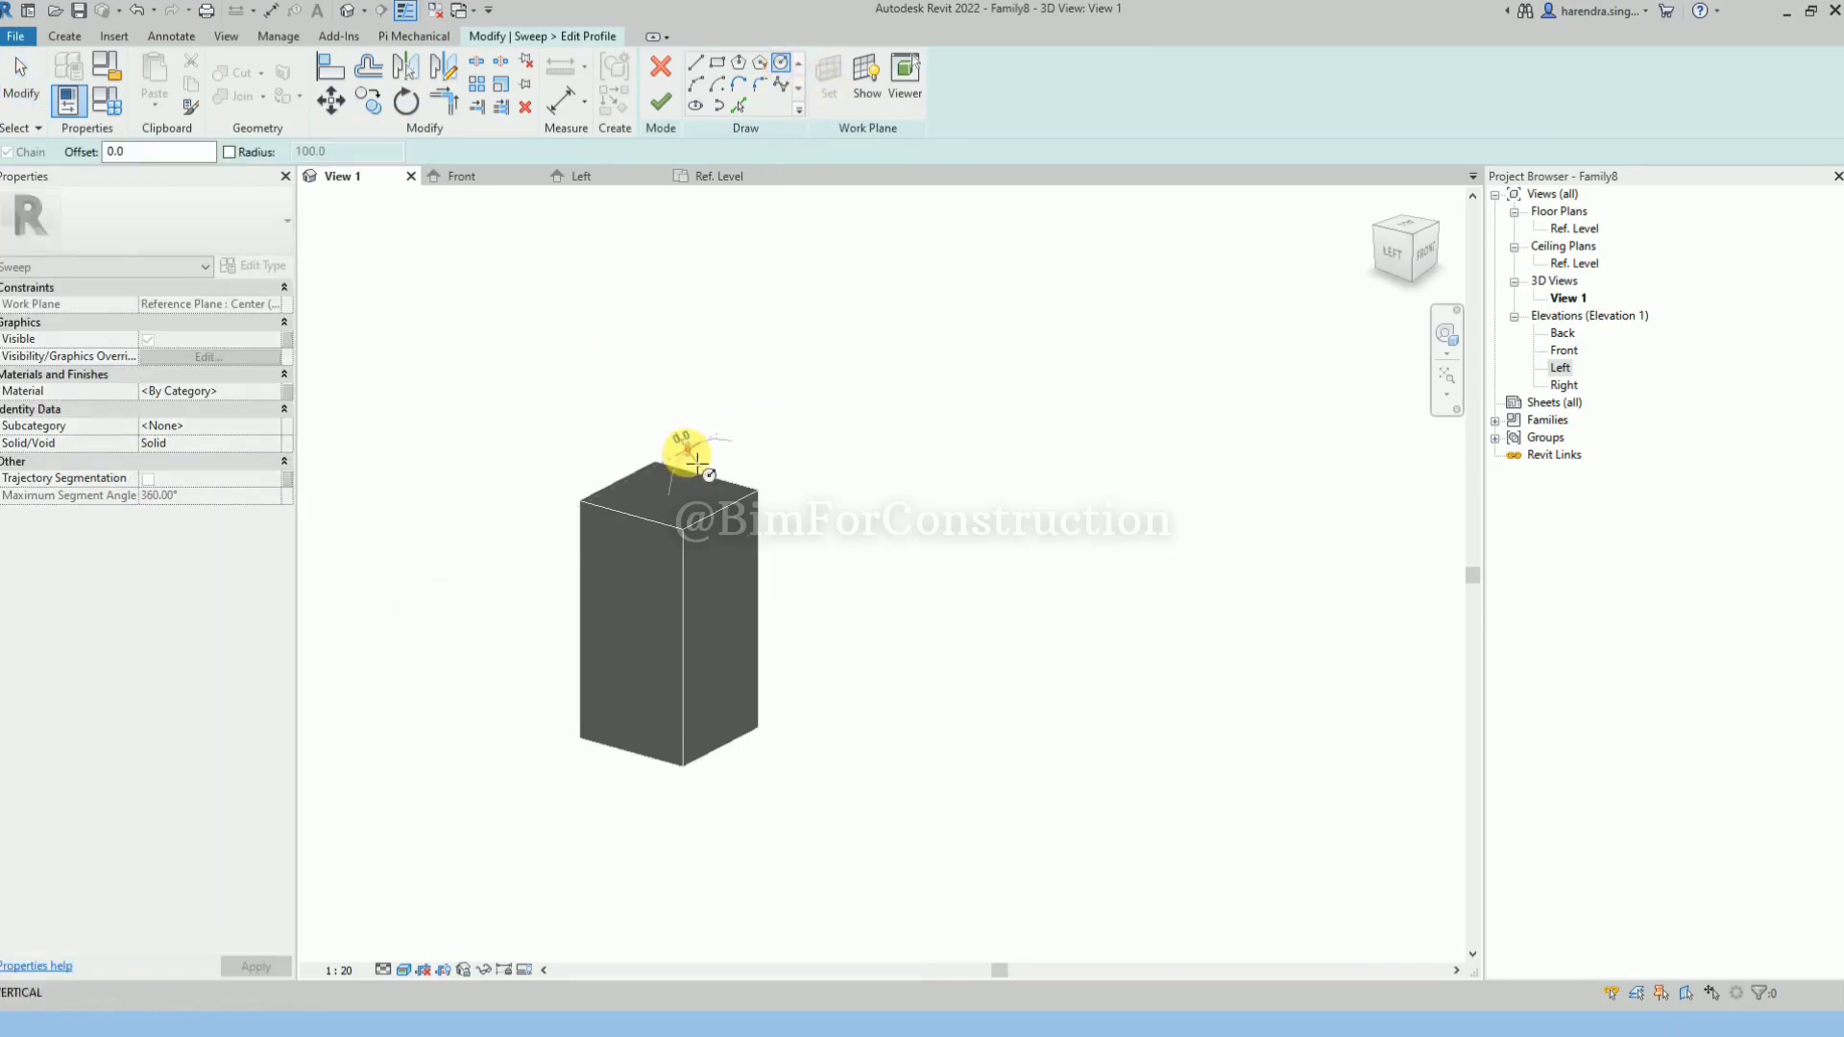
{"action": "left_click", "coordinate": [697, 463]}
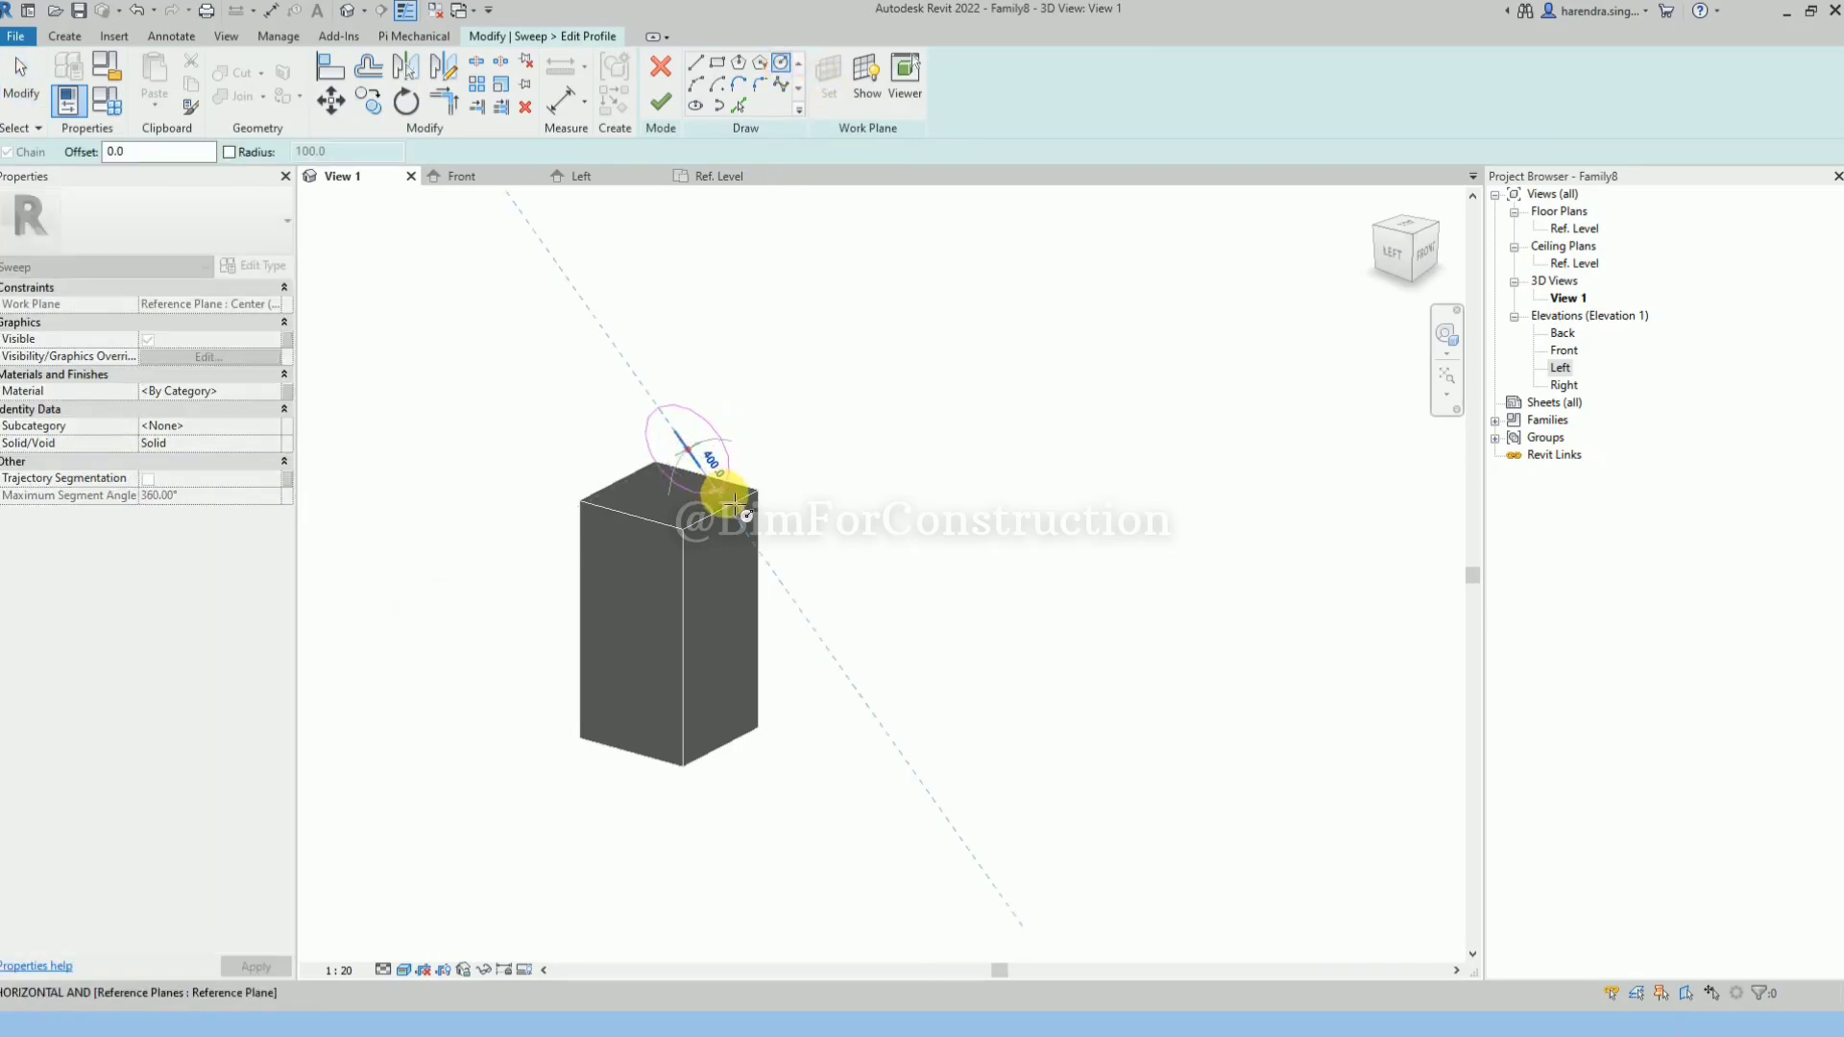
{"action": "left_click", "coordinate": [735, 503]}
{"action": "left_click", "coordinate": [661, 102]}
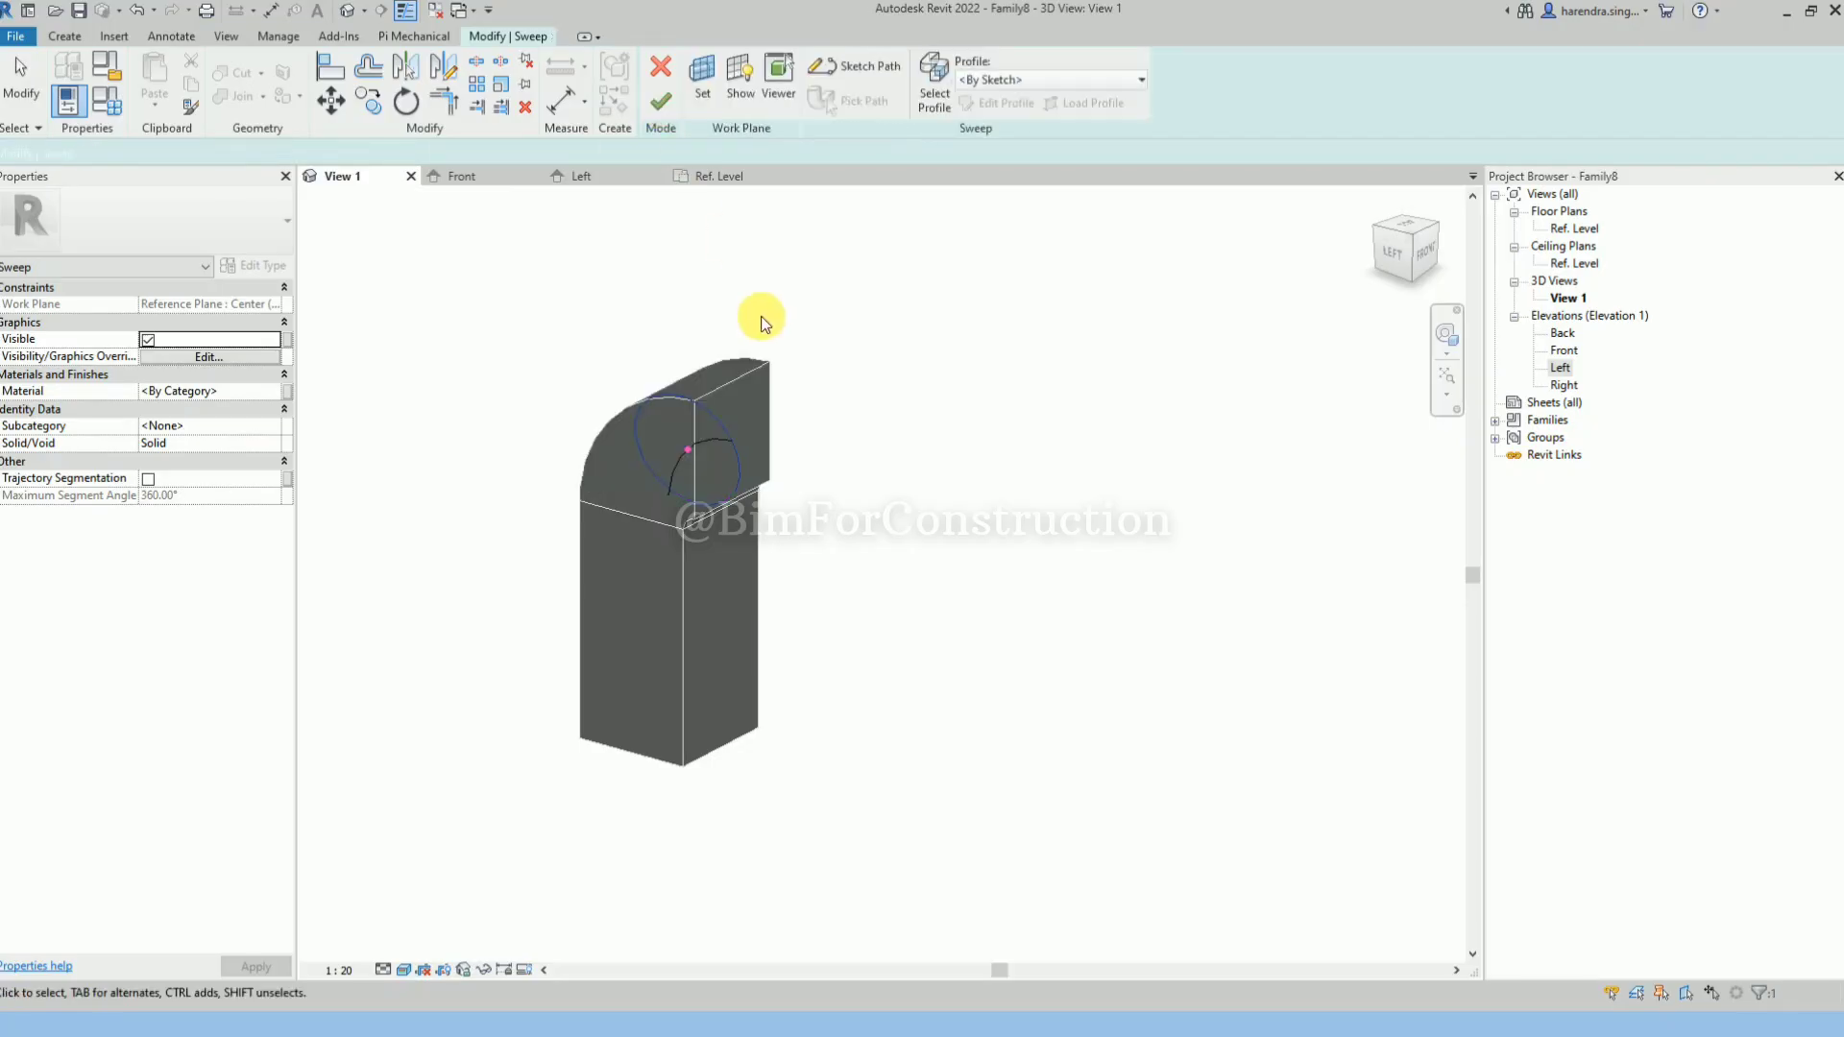
{"action": "left_click", "coordinate": [663, 102]}
{"action": "middle_click_drag", "start_coordinate": [873, 481], "coordinate": [721, 400], "text": "shift"}
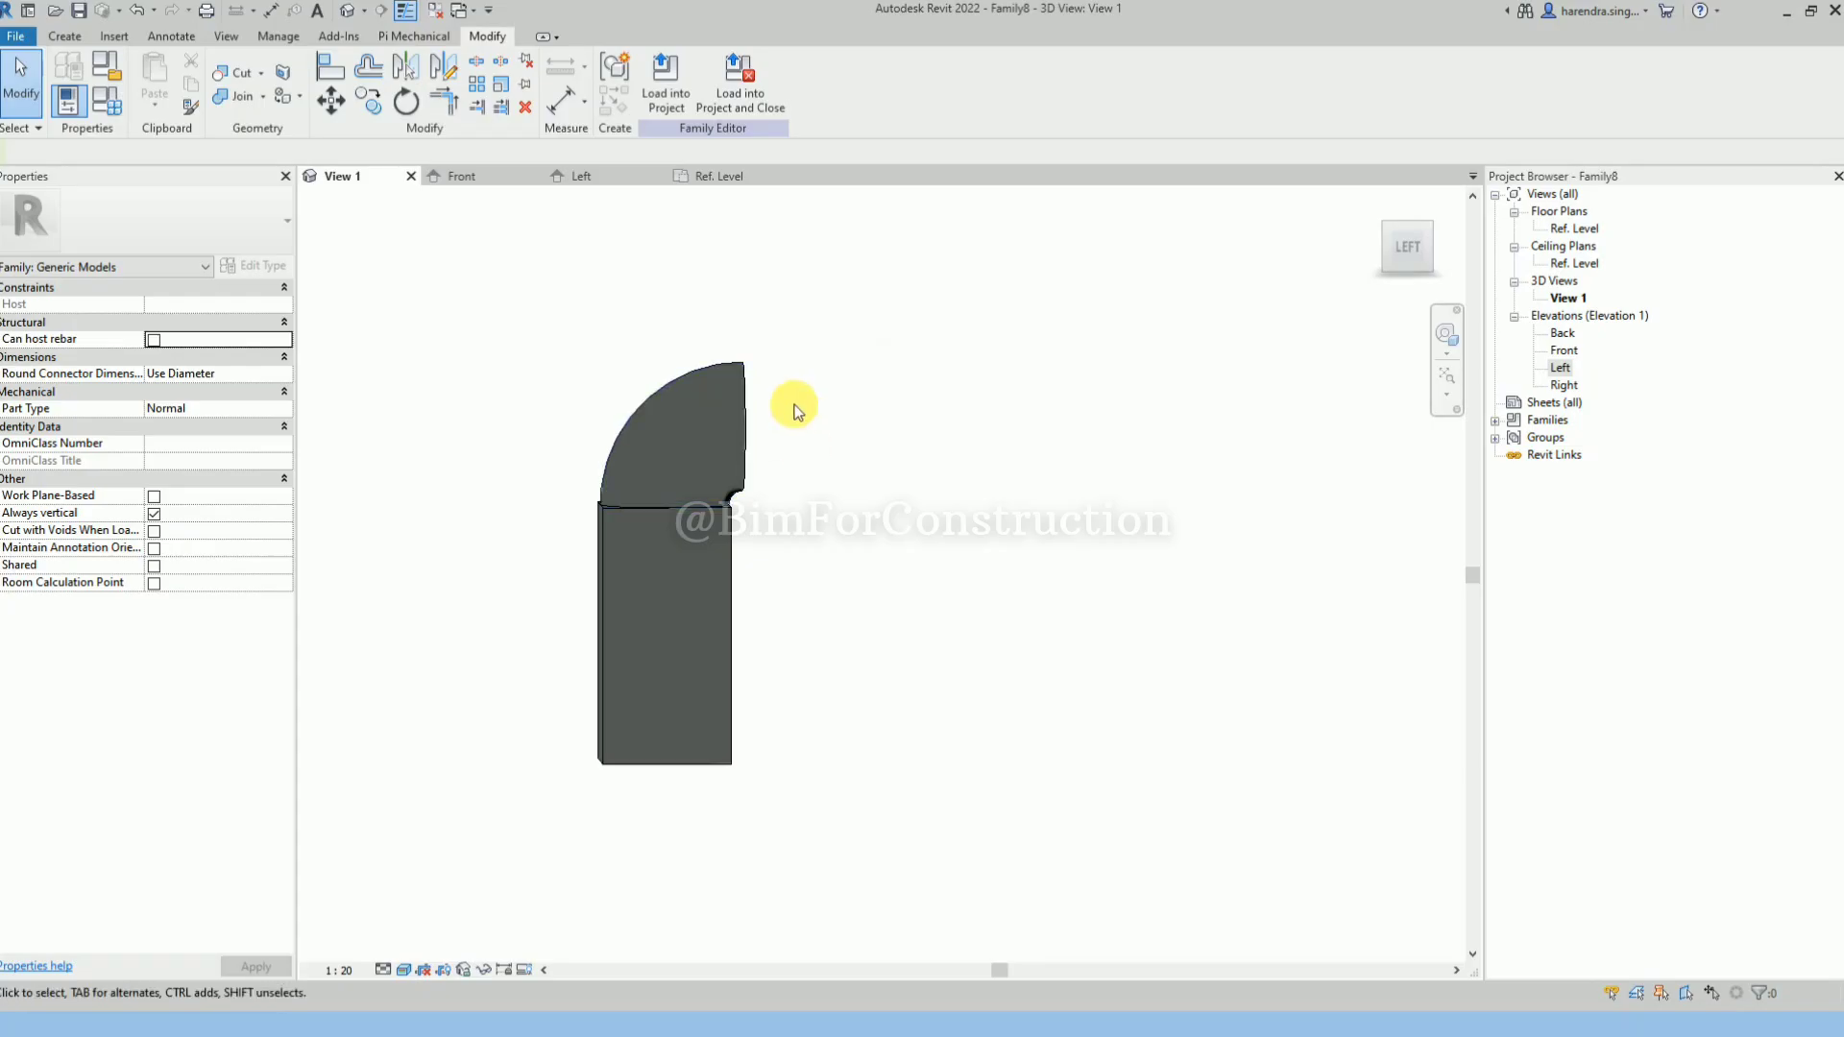